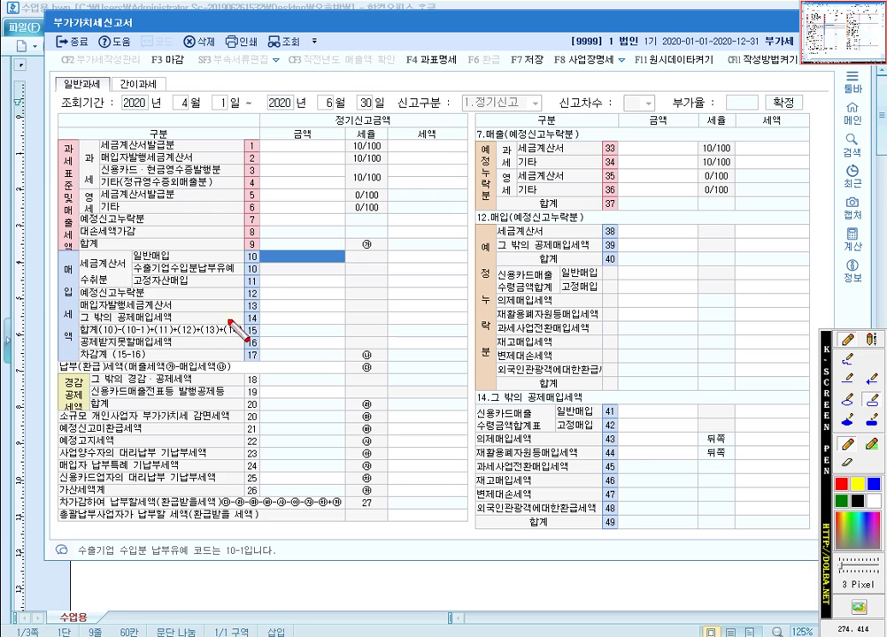
Step: Box the 세금계산서 수취분 rows and 그 밖의 공제매입세액 row 14 in red, and draw an arrow from row 14 to section 14
{"action": "left_click_drag", "start_coordinate": [98, 278], "coordinate": [469, 290]}
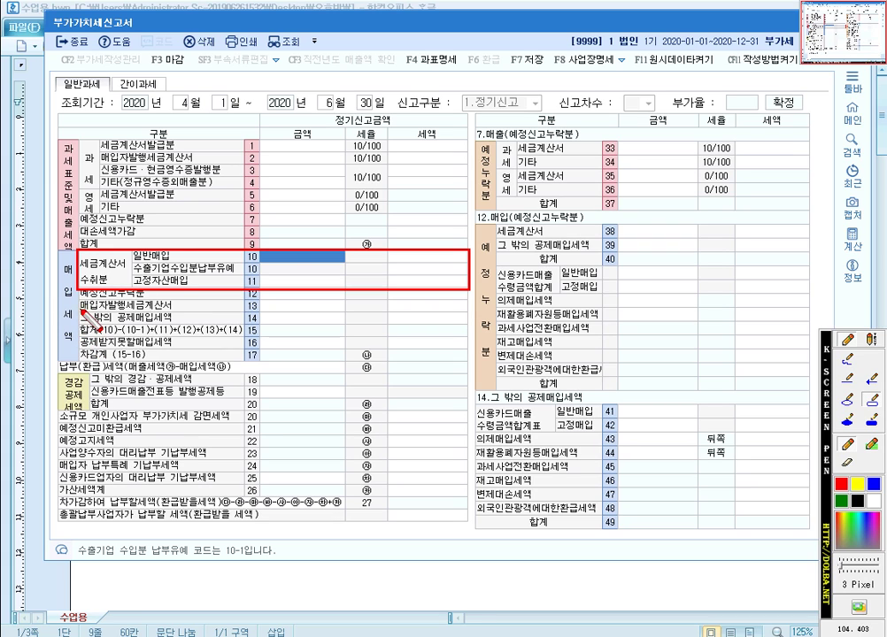
{"action": "mouse_move", "coordinate": [78, 312]}
{"action": "left_mouse_down"}
{"action": "mouse_move", "coordinate": [367, 333]}
{"action": "mouse_move", "coordinate": [475, 301]}
{"action": "mouse_move", "coordinate": [475, 329]}
{"action": "left_mouse_up"}
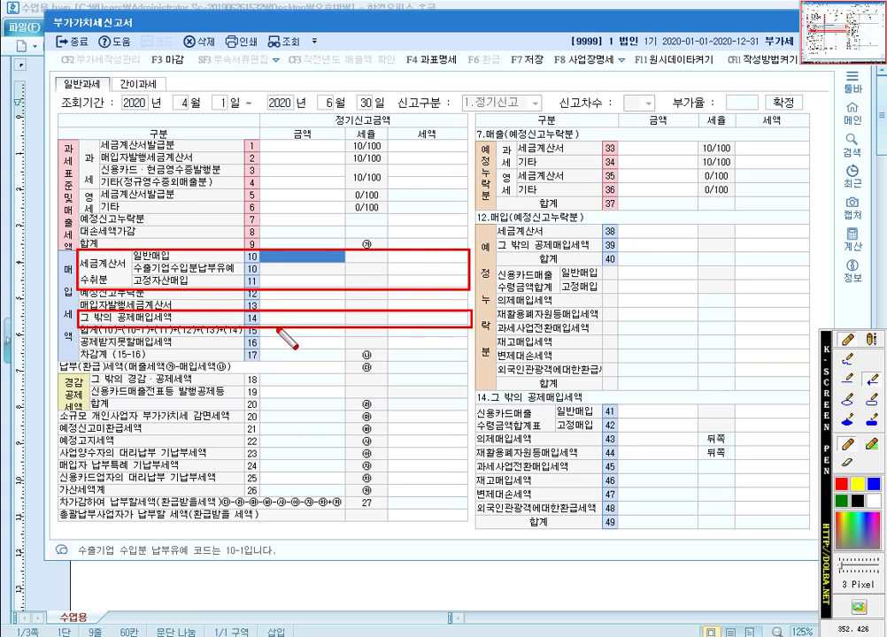
{"action": "left_click_drag", "start_coordinate": [263, 323], "coordinate": [469, 395]}
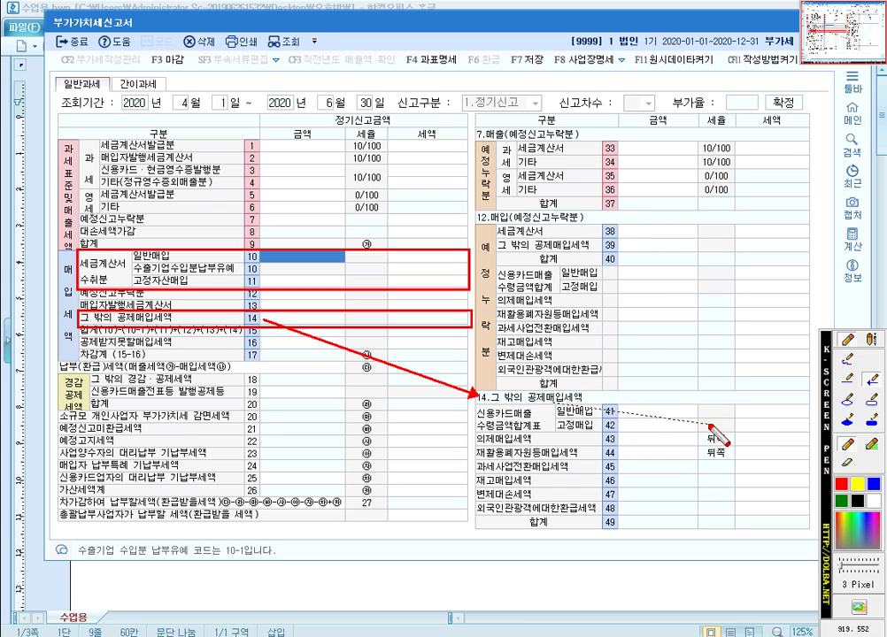
Step: Box credit card rows 41–42 and 변제대손세액 row 47 in section 14 with red rectangles, and clear all the markings
{"action": "left_click", "coordinate": [871, 400]}
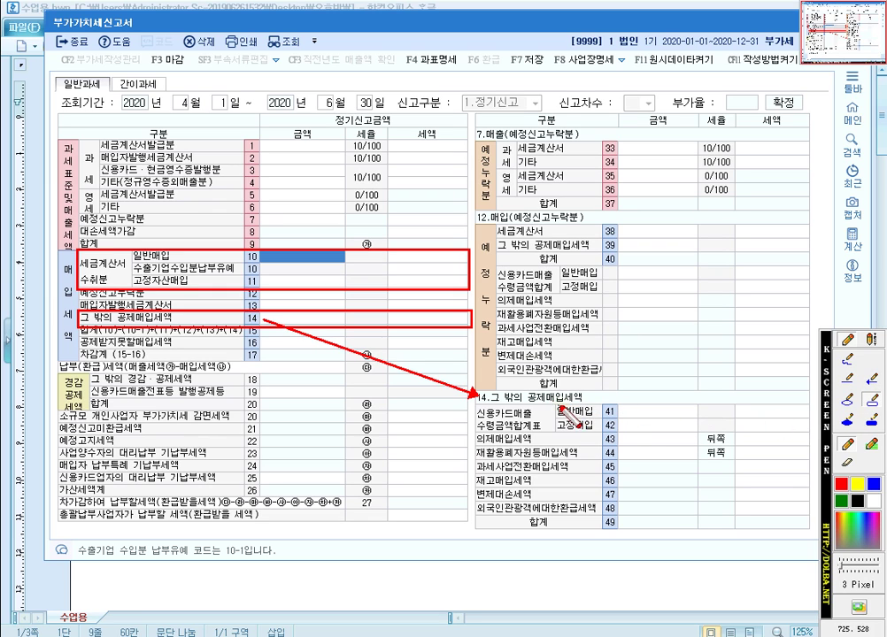
{"action": "left_click_drag", "start_coordinate": [477, 405], "coordinate": [811, 428]}
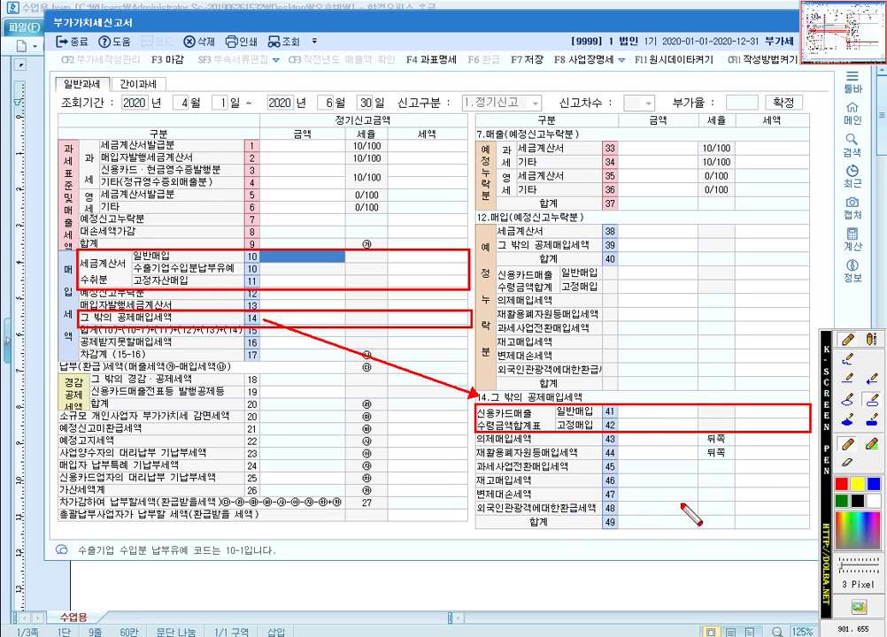
{"action": "left_click_drag", "start_coordinate": [474, 488], "coordinate": [811, 505]}
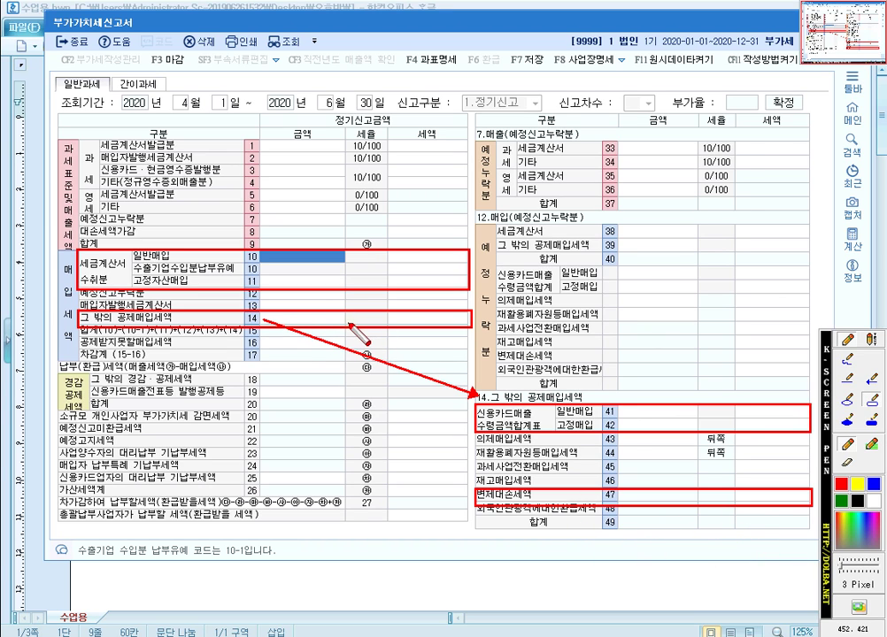
{"action": "right_click", "coordinate": [280, 321]}
{"action": "middle_click", "coordinate": [314, 331]}
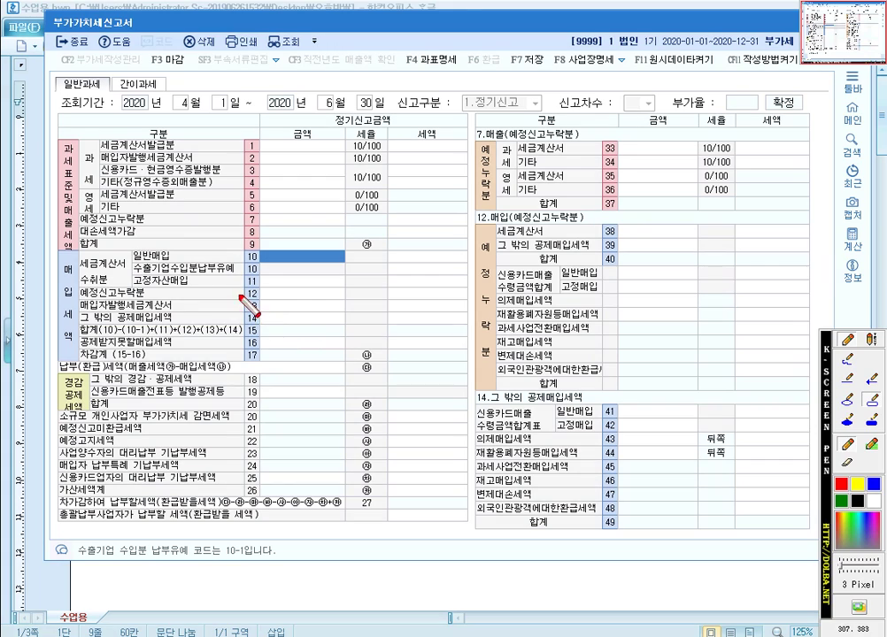
Step: Box 예정신고누락분 row 12 in red, link it with an arrow to section 12, box 세금계산서 row 38, and close the pen overlay
{"action": "left_click_drag", "start_coordinate": [79, 287], "coordinate": [469, 302]}
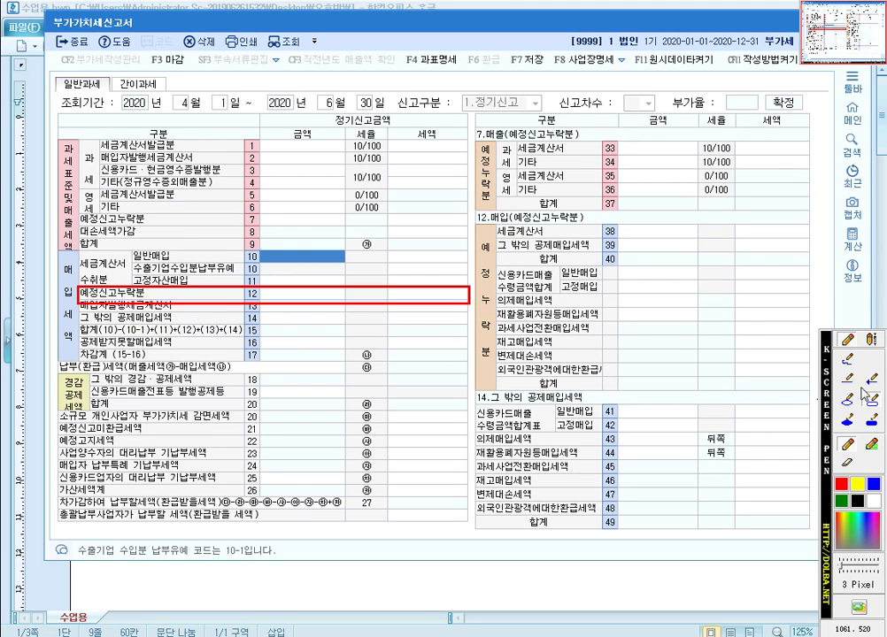
{"action": "mouse_move", "coordinate": [264, 288]}
{"action": "left_mouse_down"}
{"action": "mouse_move", "coordinate": [460, 255]}
{"action": "mouse_move", "coordinate": [488, 237]}
{"action": "mouse_move", "coordinate": [473, 227]}
{"action": "left_mouse_up"}
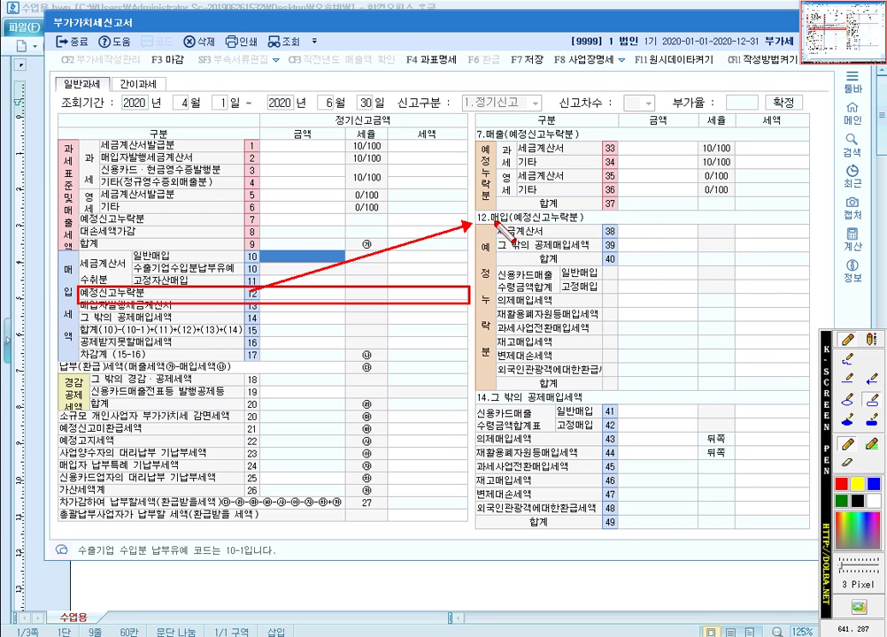
{"action": "left_click_drag", "start_coordinate": [493, 224], "coordinate": [817, 242]}
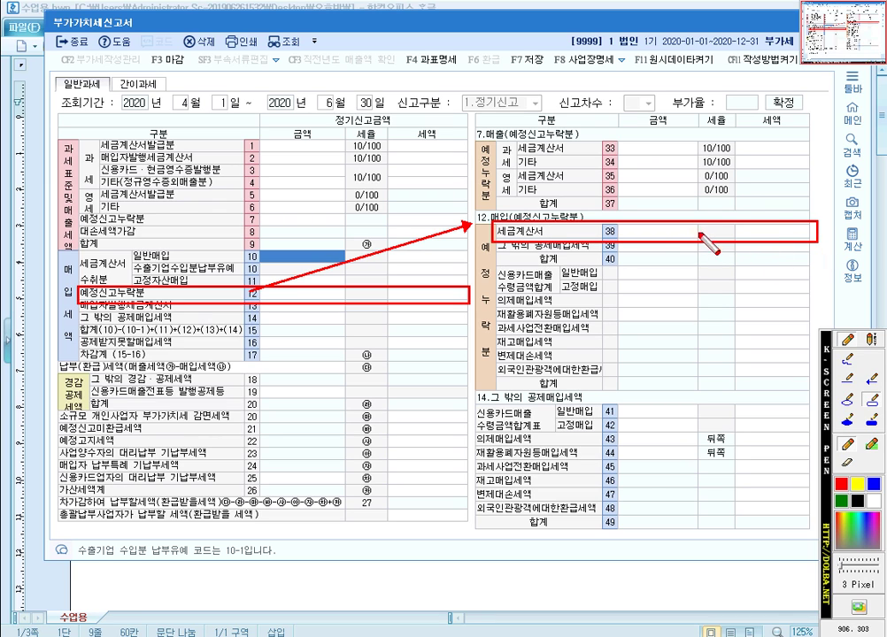
{"action": "key", "text": "Escape"}
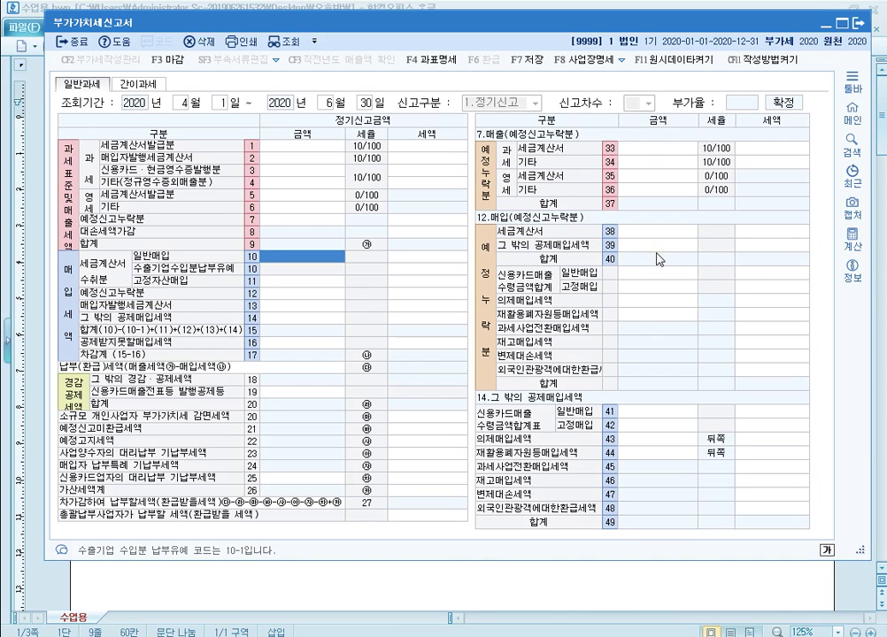
Step: Box the 합계 row 40 of section 12 in red, draw an arrow from it back to row 12, and close the pen overlay
{"action": "left_click", "coordinate": [670, 246]}
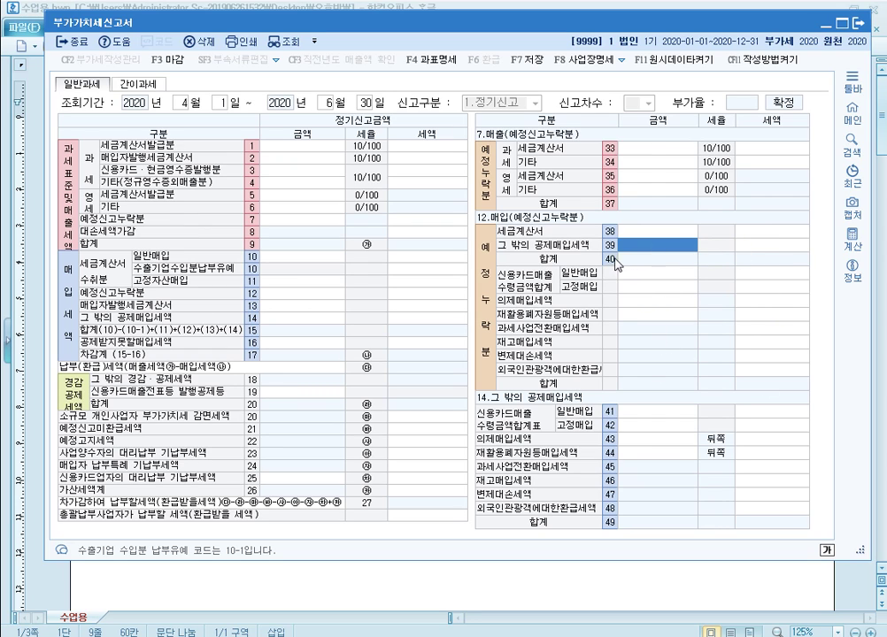
{"action": "key", "text": "ctrl+2"}
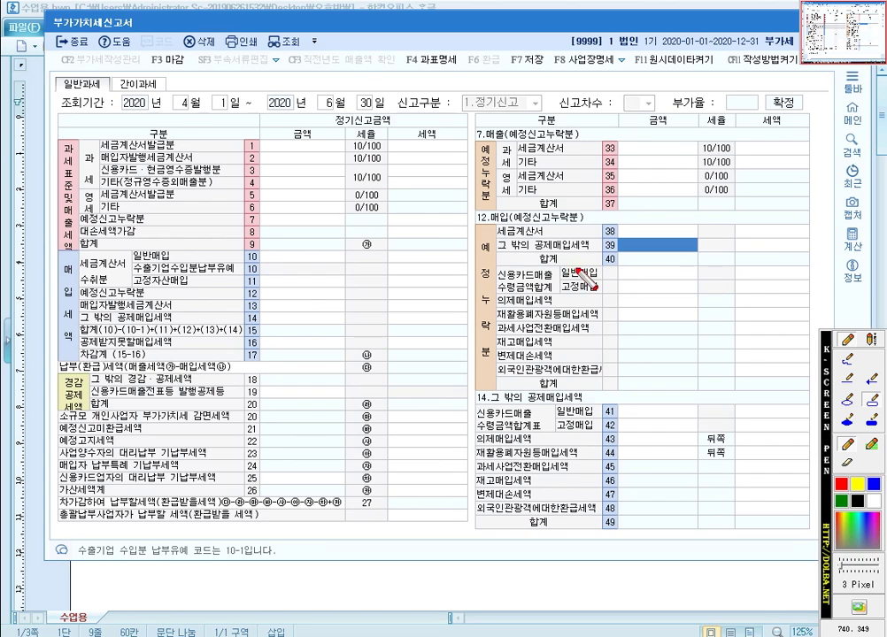
{"action": "left_click_drag", "start_coordinate": [495, 252], "coordinate": [808, 266]}
{"action": "left_click", "coordinate": [871, 383]}
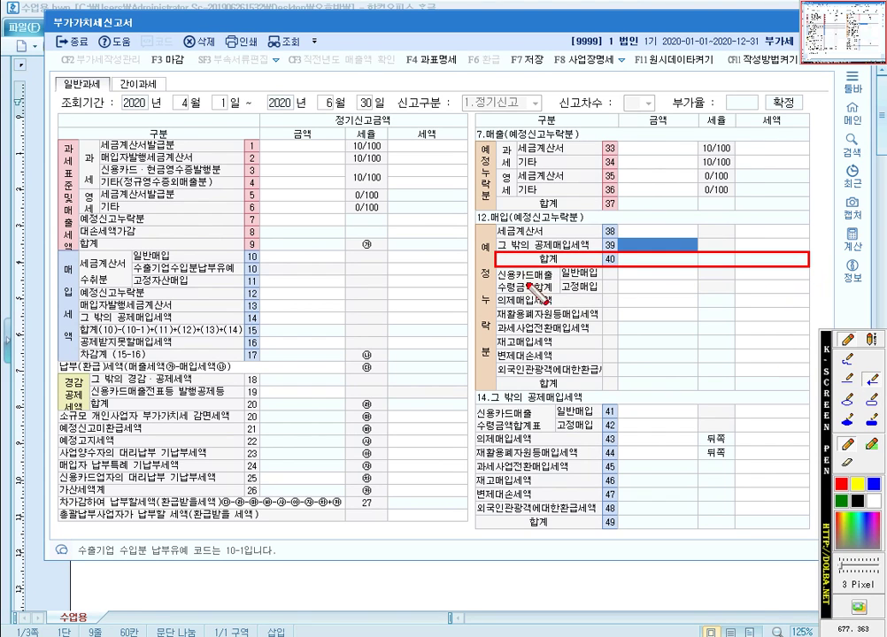
{"action": "left_click_drag", "start_coordinate": [368, 286], "coordinate": [264, 291]}
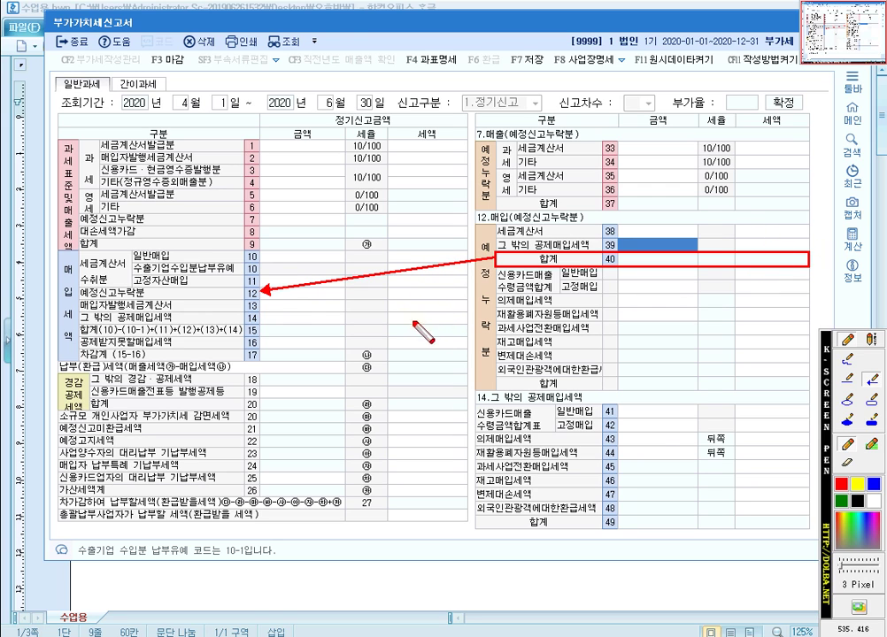
{"action": "key", "text": "Escape"}
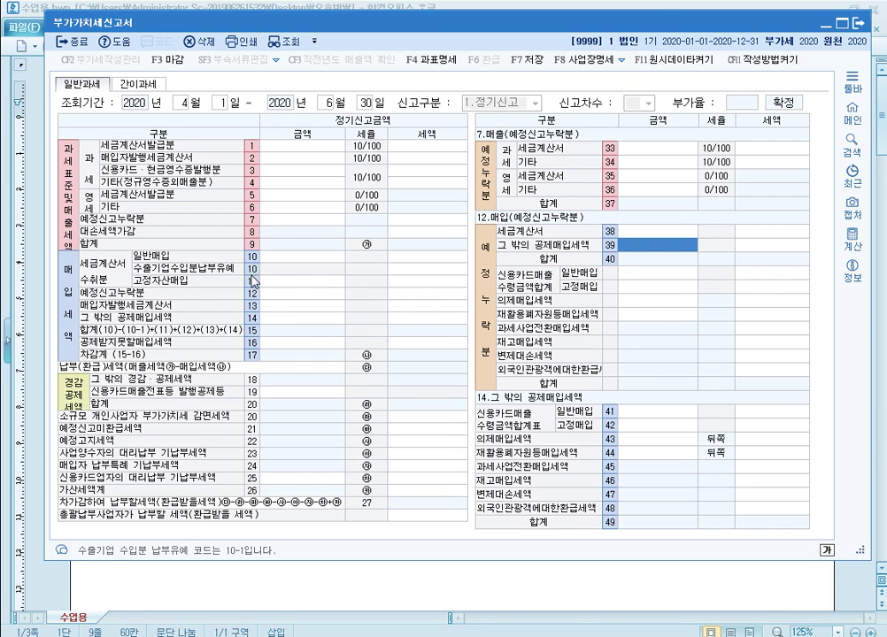
Step: Box rows 10–14 in red, box rows 10–11, row 38 and the 세액 cell of row 16 in blue, and close the pen overlay
{"action": "key", "text": "ctrl+F1"}
{"action": "left_click_drag", "start_coordinate": [78, 254], "coordinate": [100, 305]}
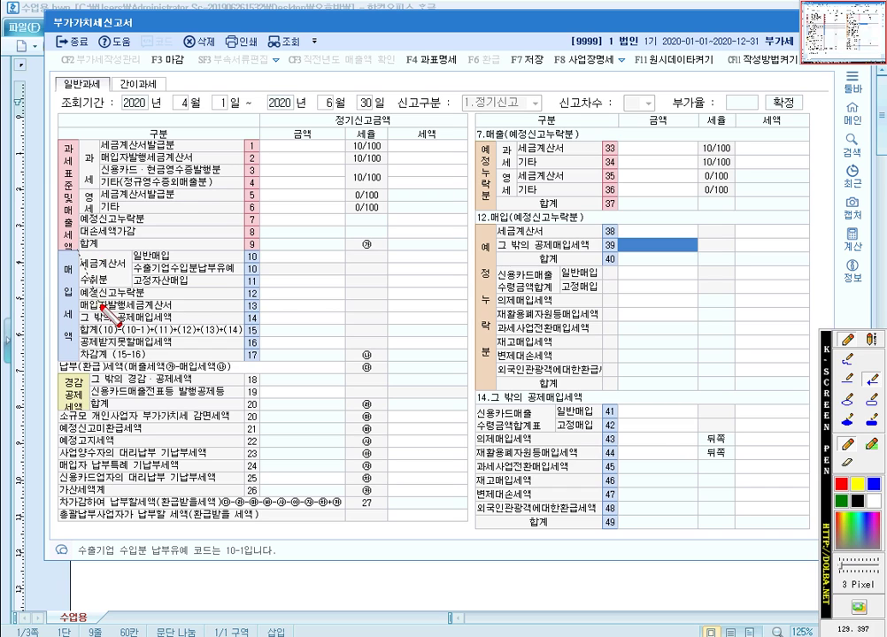
{"action": "key", "text": "ctrl+F3"}
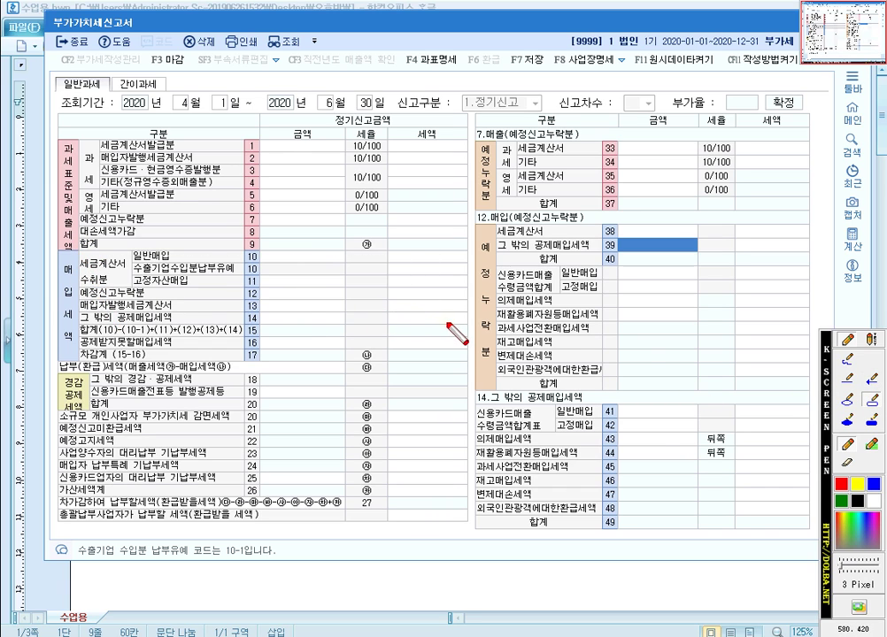
{"action": "mouse_move", "coordinate": [457, 334]}
{"action": "left_mouse_down"}
{"action": "mouse_move", "coordinate": [471, 337]}
{"action": "mouse_move", "coordinate": [466, 324]}
{"action": "left_mouse_up"}
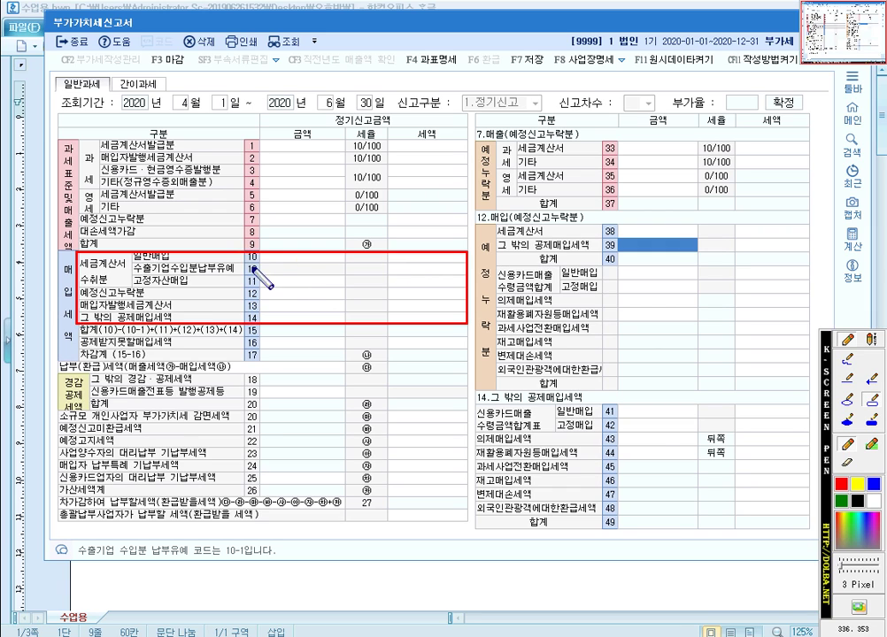
{"action": "left_click_drag", "start_coordinate": [249, 290], "coordinate": [476, 298]}
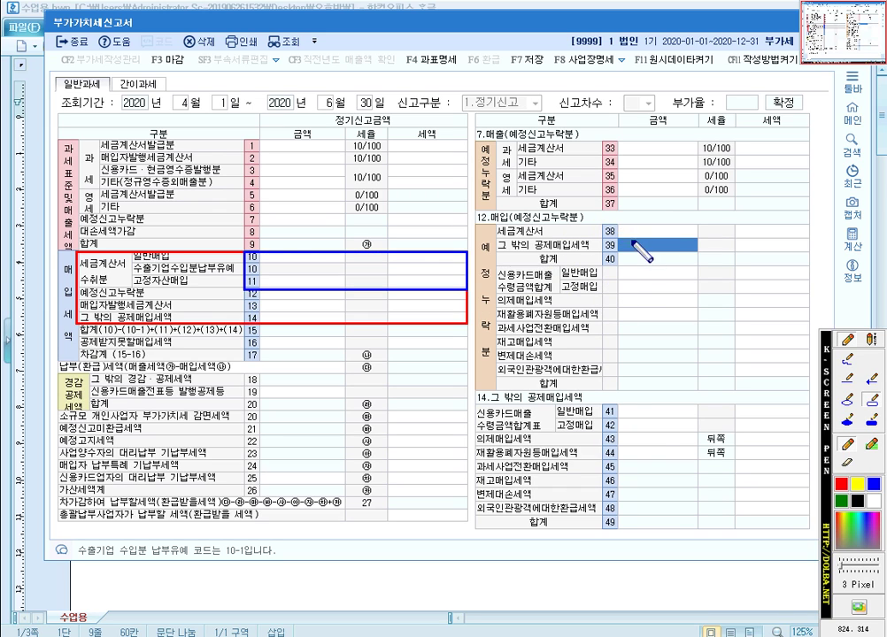
{"action": "left_click_drag", "start_coordinate": [620, 226], "coordinate": [814, 241]}
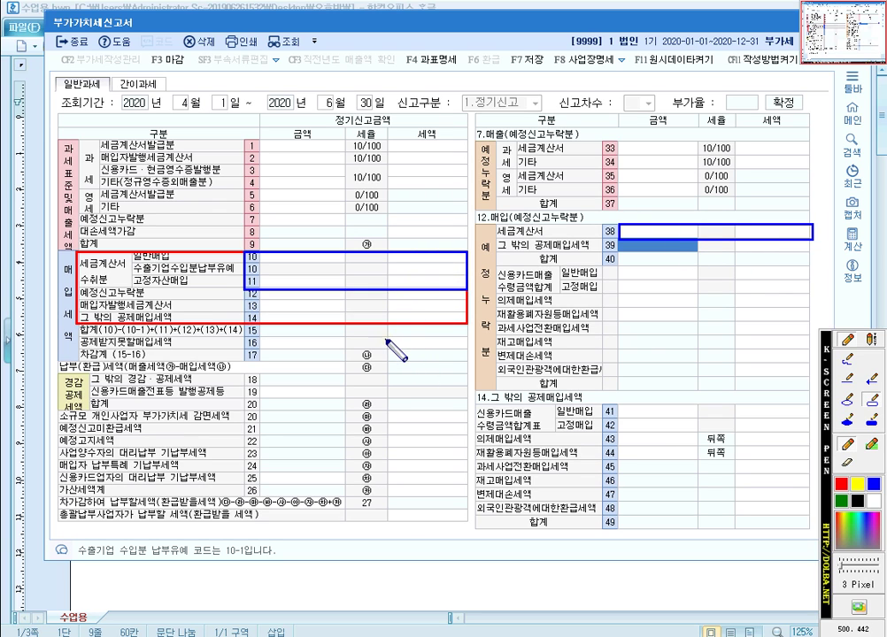
{"action": "left_click_drag", "start_coordinate": [387, 337], "coordinate": [467, 349]}
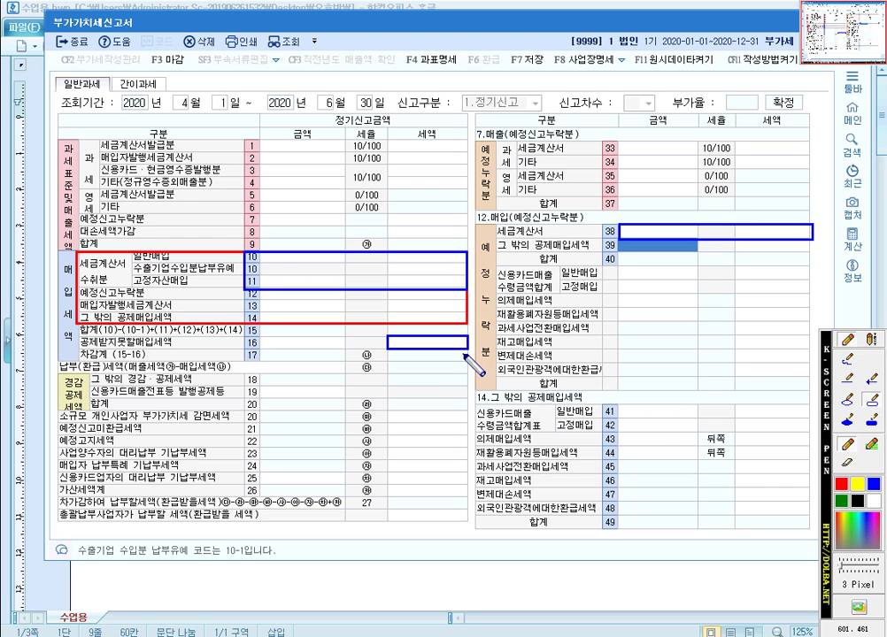
{"action": "key", "text": "Escape"}
Step: Show the section 16 breakdown from the 세액 cell of 공제받지못할매입세액 and examine rows 50, 51 and 52
{"action": "left_click", "coordinate": [449, 343]}
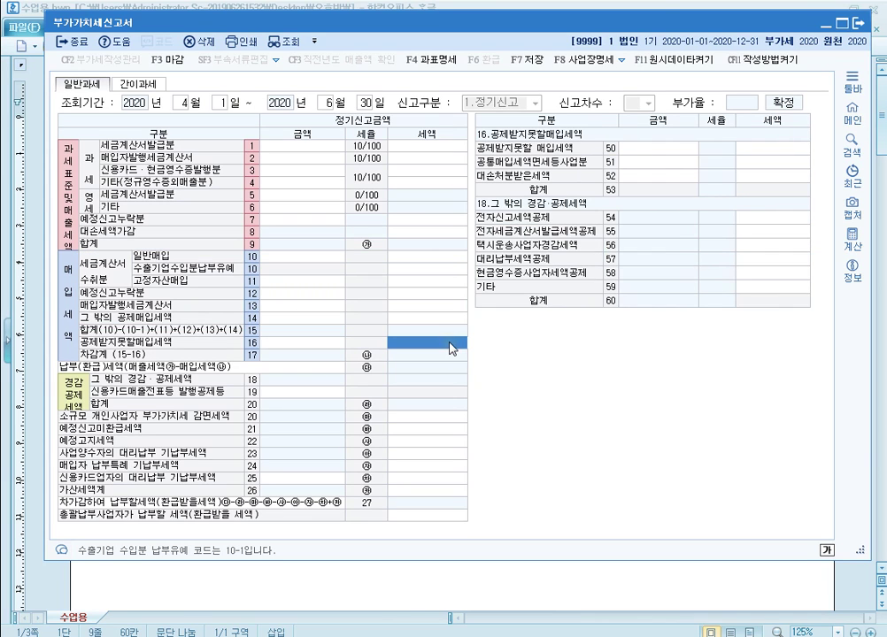
{"action": "left_click", "coordinate": [651, 149]}
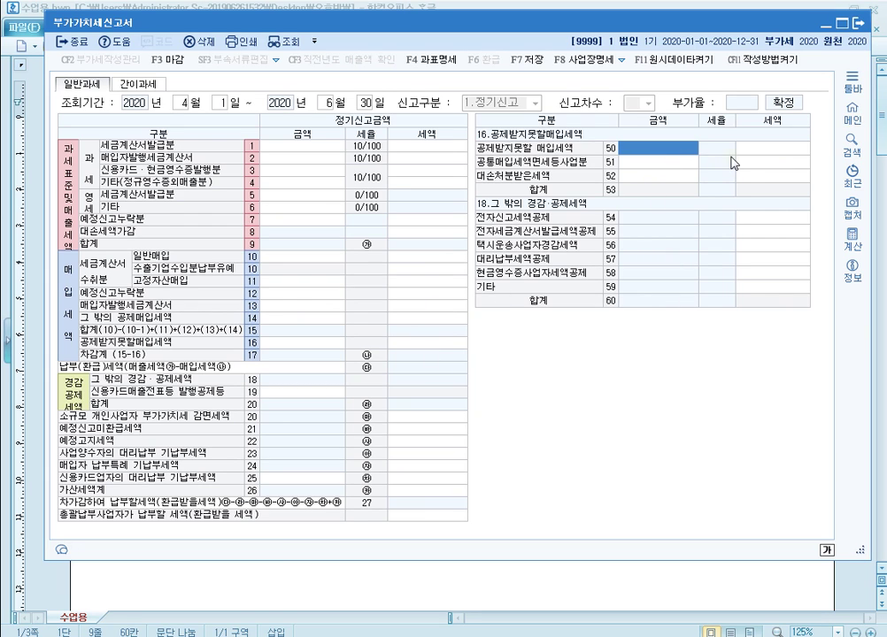
{"action": "left_click", "coordinate": [659, 163]}
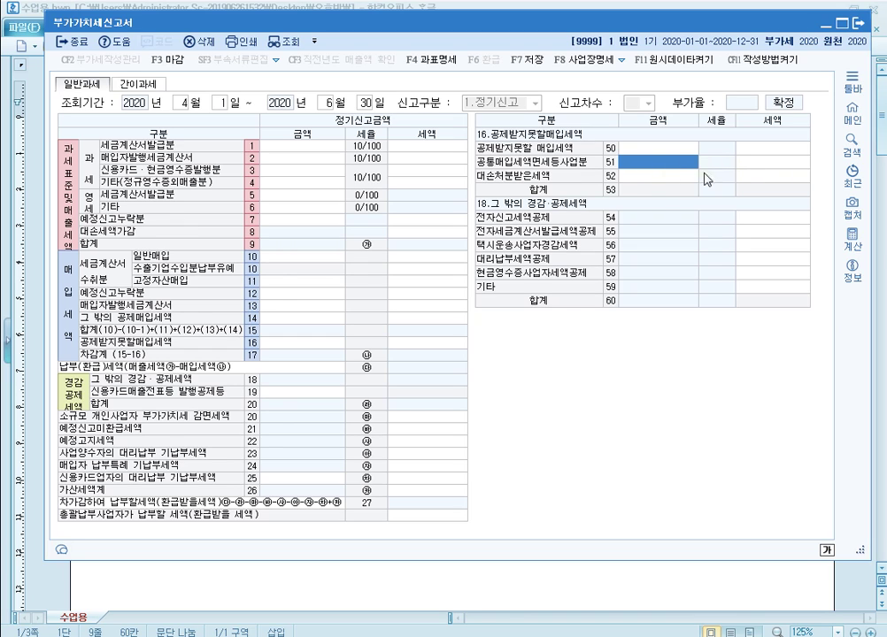
{"action": "left_click", "coordinate": [660, 178]}
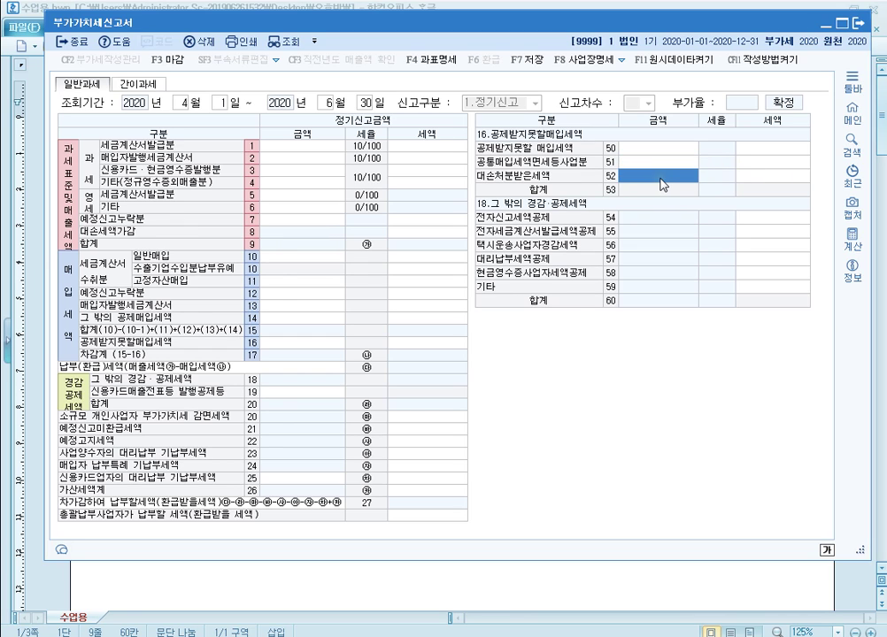
{"action": "left_click", "coordinate": [770, 179]}
{"action": "left_click", "coordinate": [680, 180]}
Step: Compare the 세액 cells of 일반매입 row 10 and 공제받지못할매입세액 row 16, and select the 금액 cell of 공통매입세액면세등사업분 row 51
{"action": "left_click", "coordinate": [439, 346]}
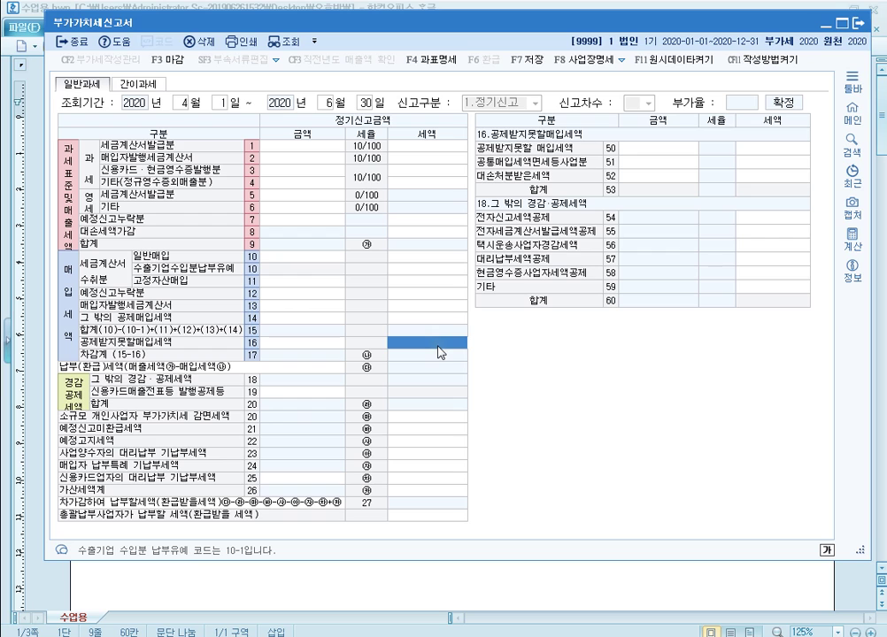
{"action": "left_click", "coordinate": [442, 257]}
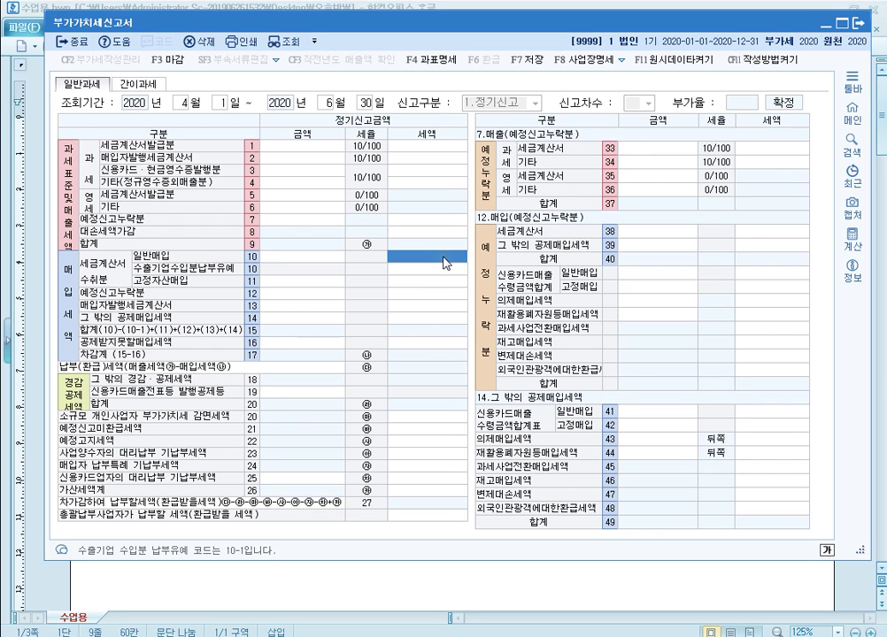
{"action": "left_click", "coordinate": [453, 344]}
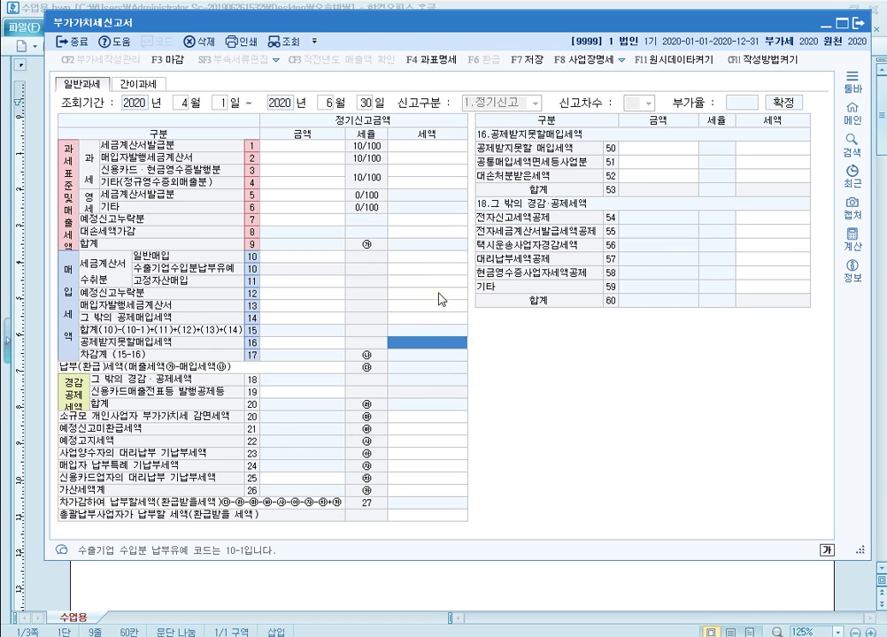
{"action": "left_click", "coordinate": [683, 164]}
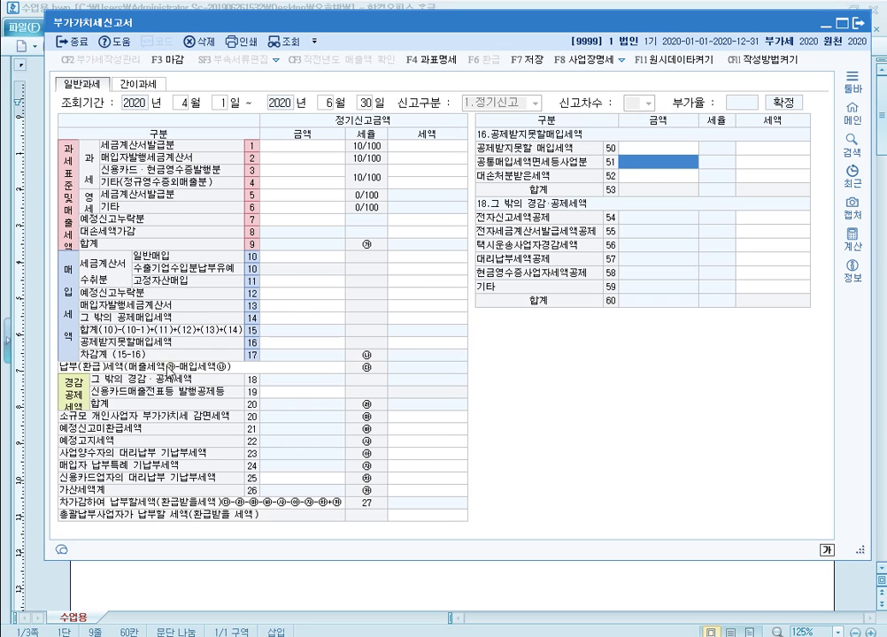
Step: Highlight section 18 그 밖의 경감·공제세액 with a blue box, clear it, and select the 세액 cell of 전자신고세액공제 row 54
{"action": "left_click", "coordinate": [302, 395]}
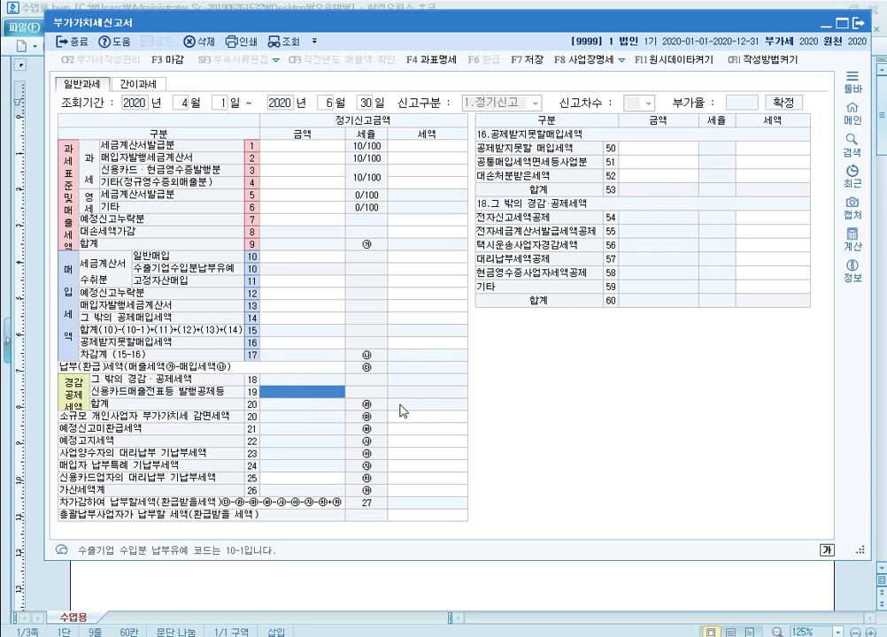
{"action": "key", "text": "F9"}
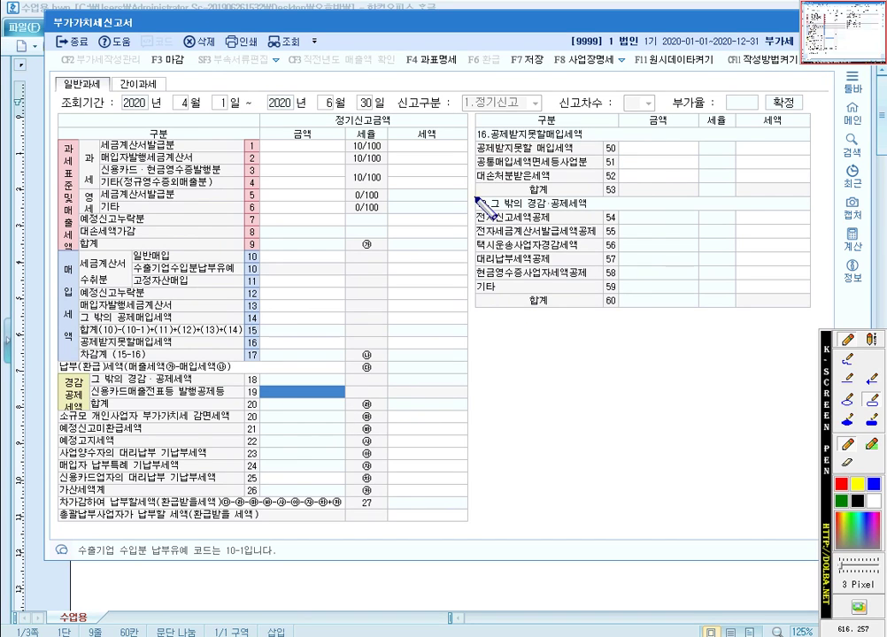
{"action": "left_click_drag", "start_coordinate": [475, 198], "coordinate": [813, 309]}
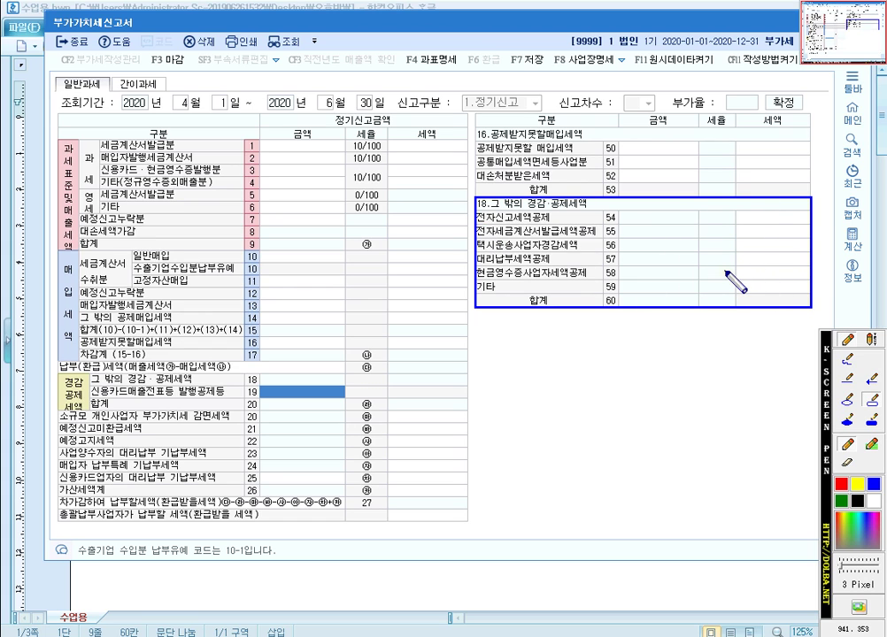
{"action": "key", "text": "Escape"}
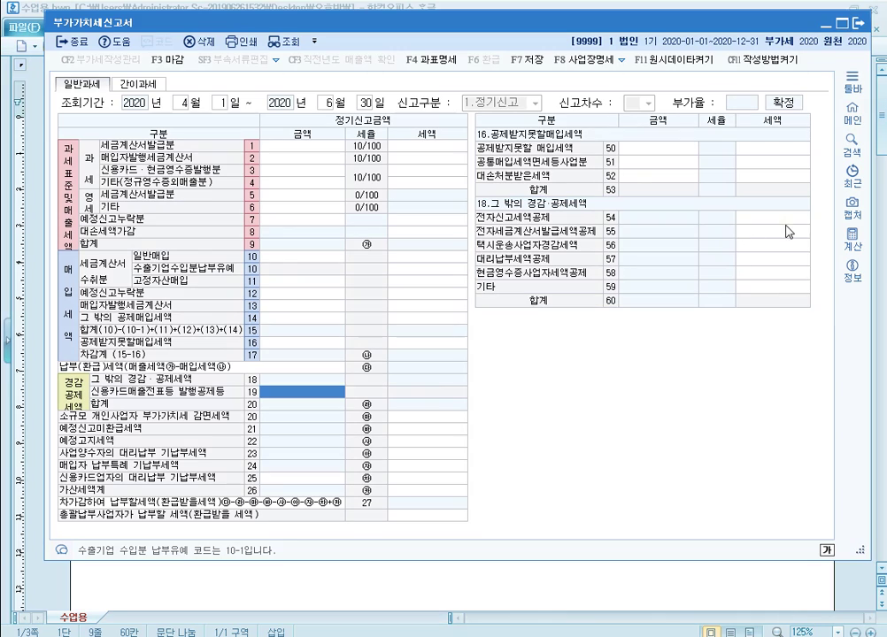
{"action": "left_click", "coordinate": [780, 217]}
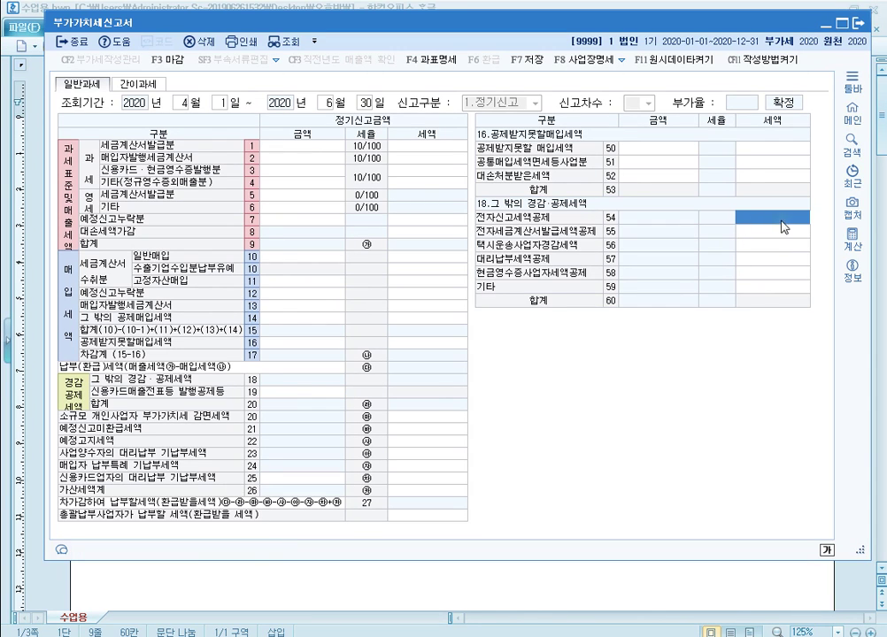
Step: Select the 세액 cell of row 55, the 금액 cell of row 19, and the 세액 cells of 예정신고미환급세액 row 21 and 예정고지세액 row 22
{"action": "left_click", "coordinate": [791, 232]}
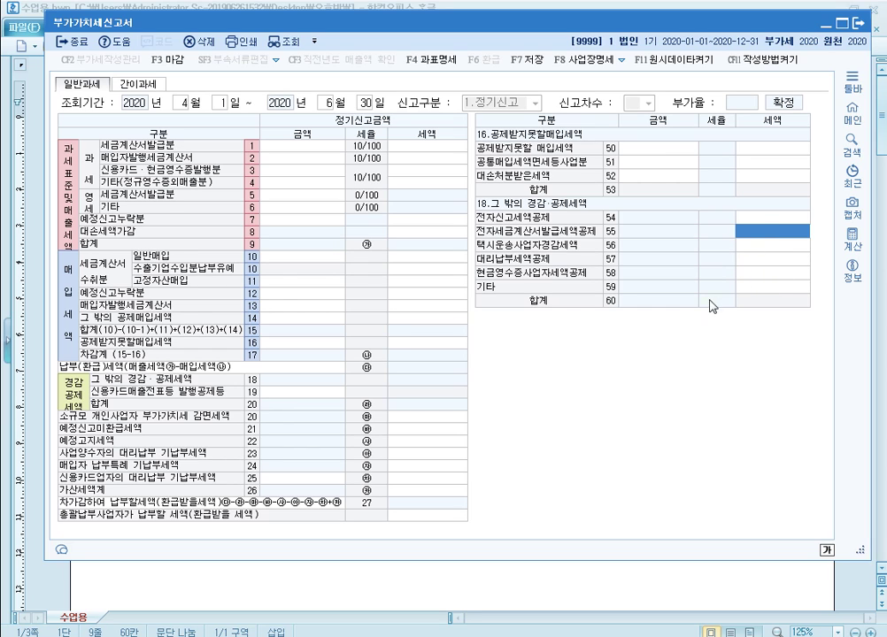
{"action": "left_click", "coordinate": [316, 394]}
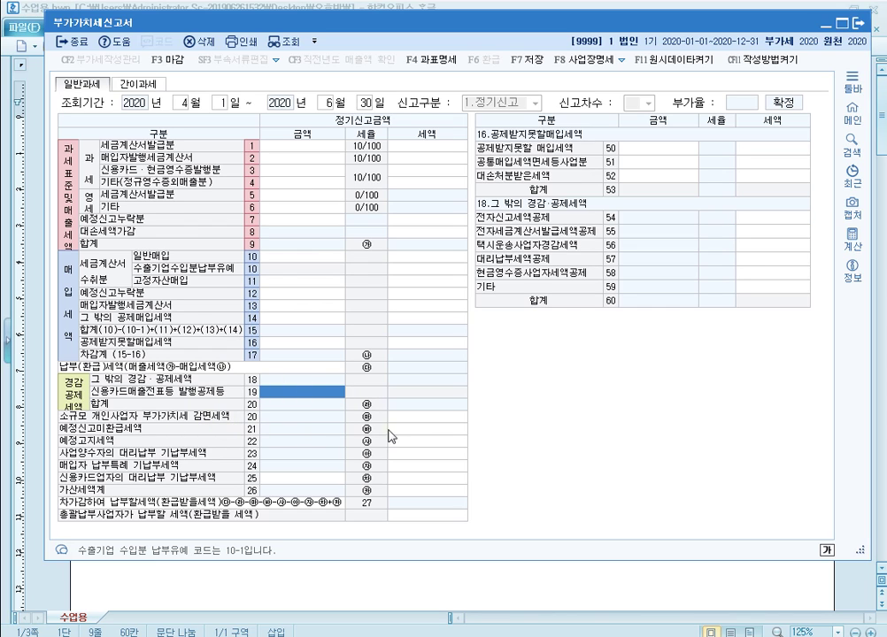
{"action": "left_click", "coordinate": [427, 429]}
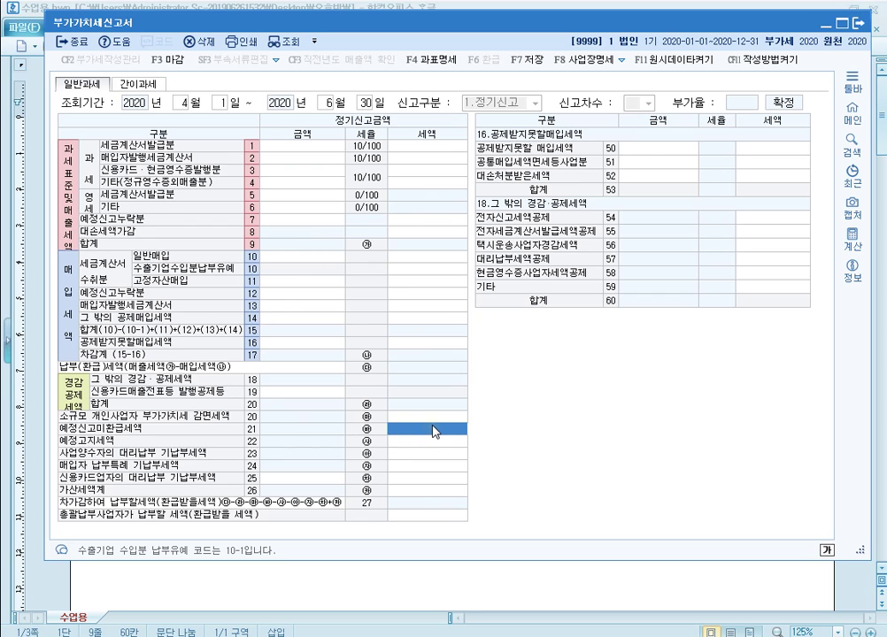
{"action": "left_click", "coordinate": [446, 443]}
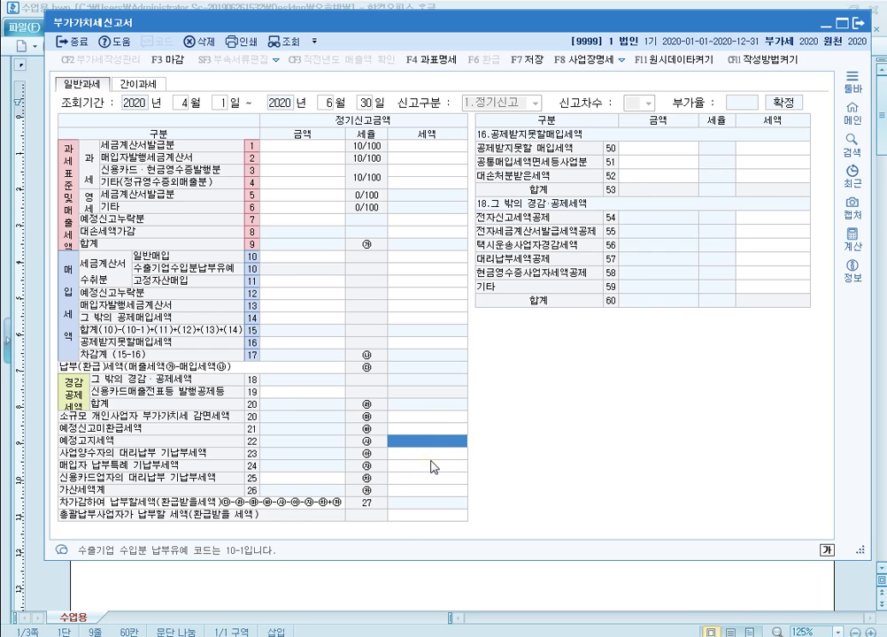
Step: Select the 세액 cells of prepaid tax rows 24 and 25 and of 가산세액계 row 26 to examine section 25 가산세명세
{"action": "left_click", "coordinate": [434, 467]}
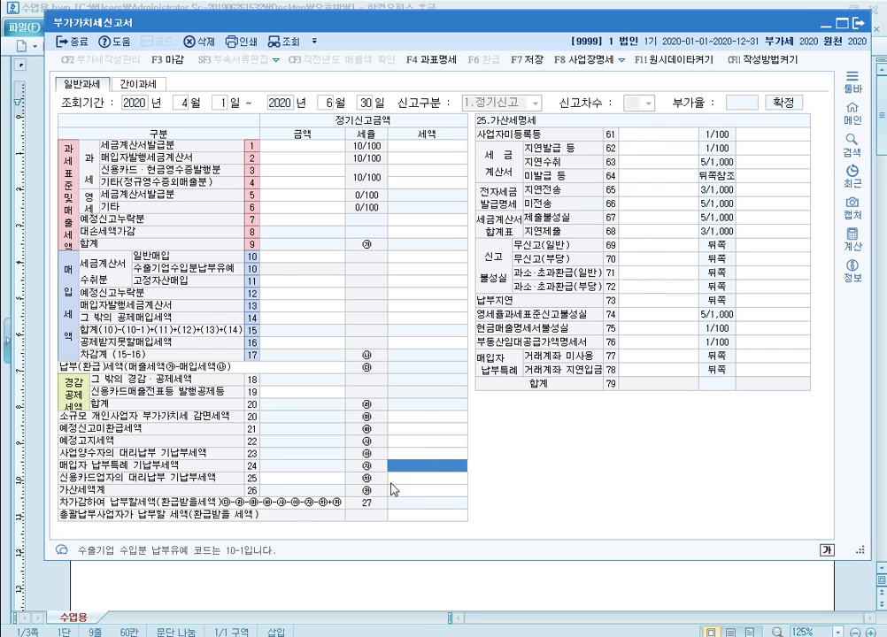
{"action": "left_click", "coordinate": [440, 485]}
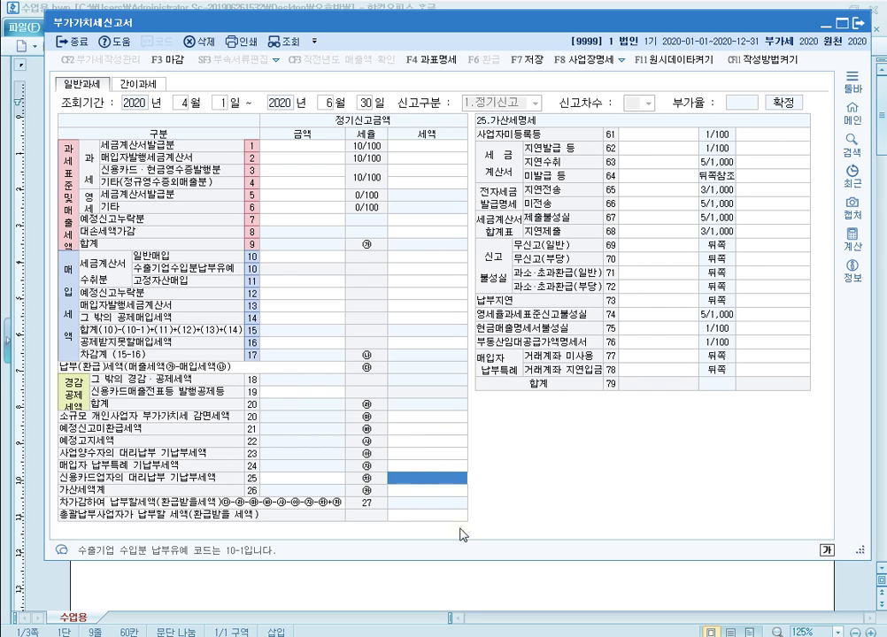
{"action": "left_click", "coordinate": [421, 496]}
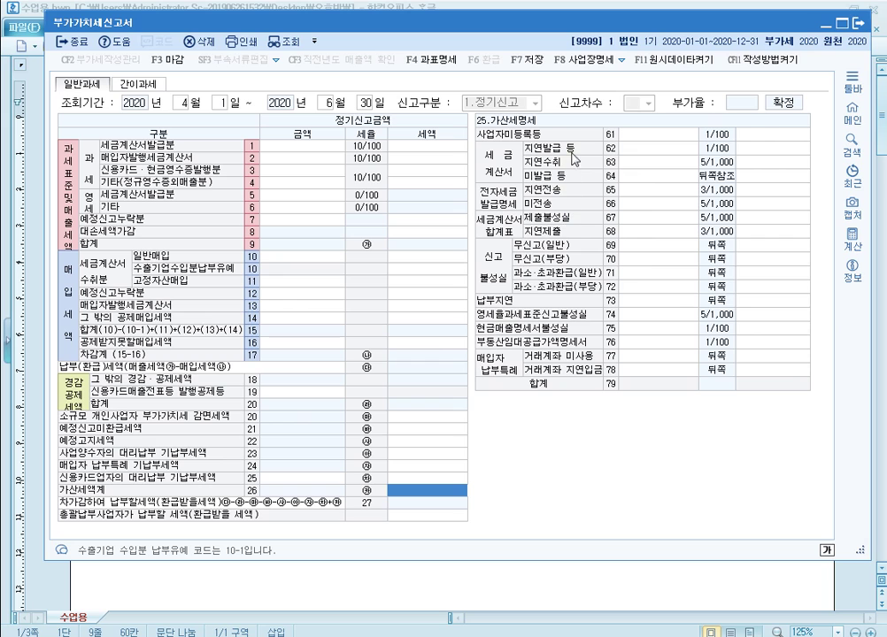
Step: Using the screen pen, box penalty rows 61–68 and 75–78 in blue and rows 69–74 and row 27 in red, and clear the markings
{"action": "key", "text": "ctrl+F12"}
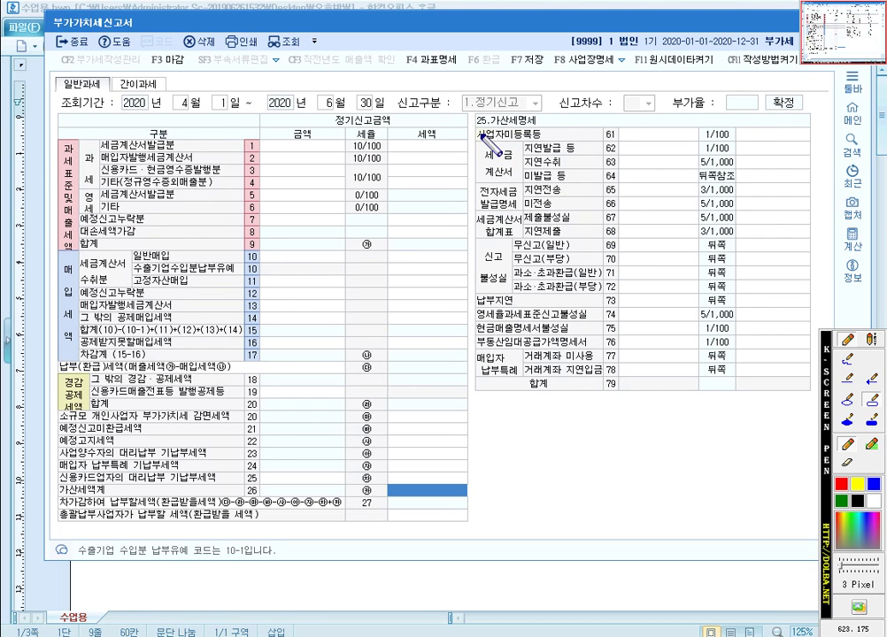
{"action": "left_click_drag", "start_coordinate": [763, 231], "coordinate": [813, 237]}
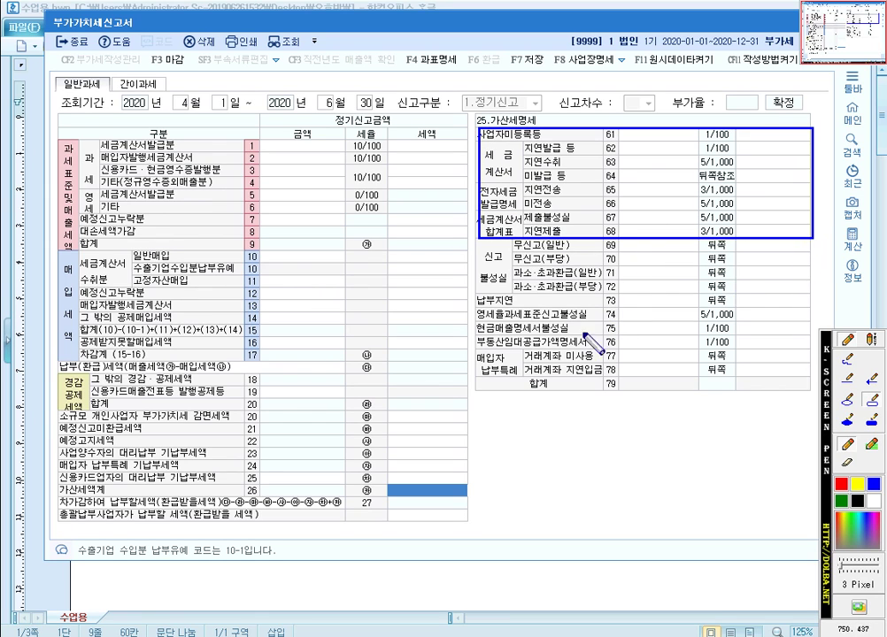
{"action": "mouse_move", "coordinate": [474, 326]}
{"action": "left_mouse_down"}
{"action": "mouse_move", "coordinate": [516, 389]}
{"action": "mouse_move", "coordinate": [812, 394]}
{"action": "left_mouse_up"}
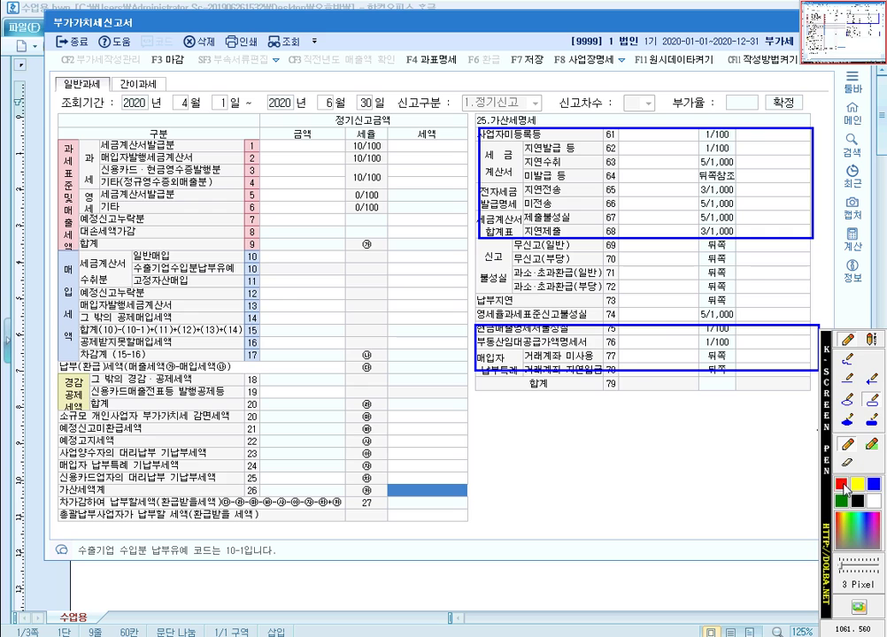
{"action": "left_click_drag", "start_coordinate": [476, 240], "coordinate": [823, 326]}
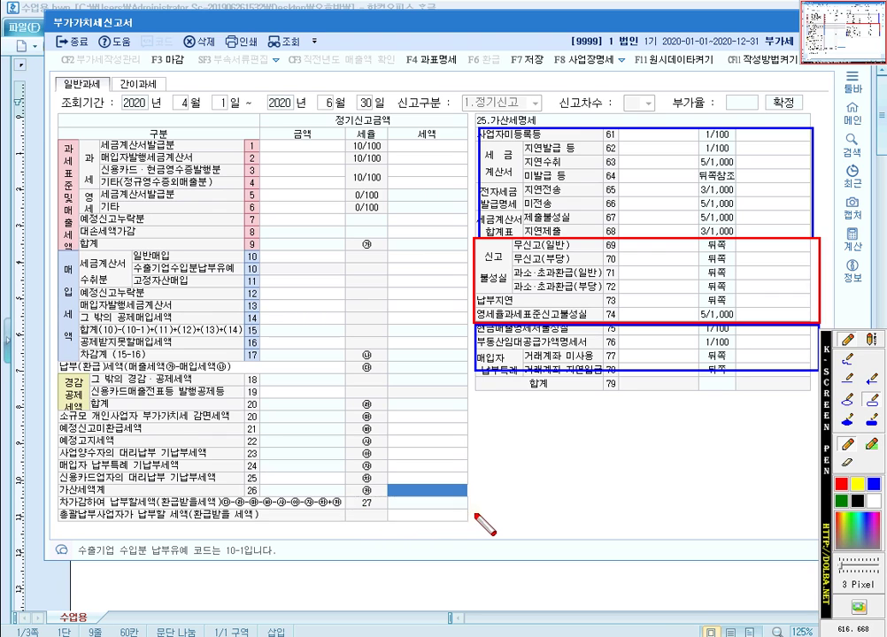
{"action": "left_click_drag", "start_coordinate": [342, 497], "coordinate": [475, 514]}
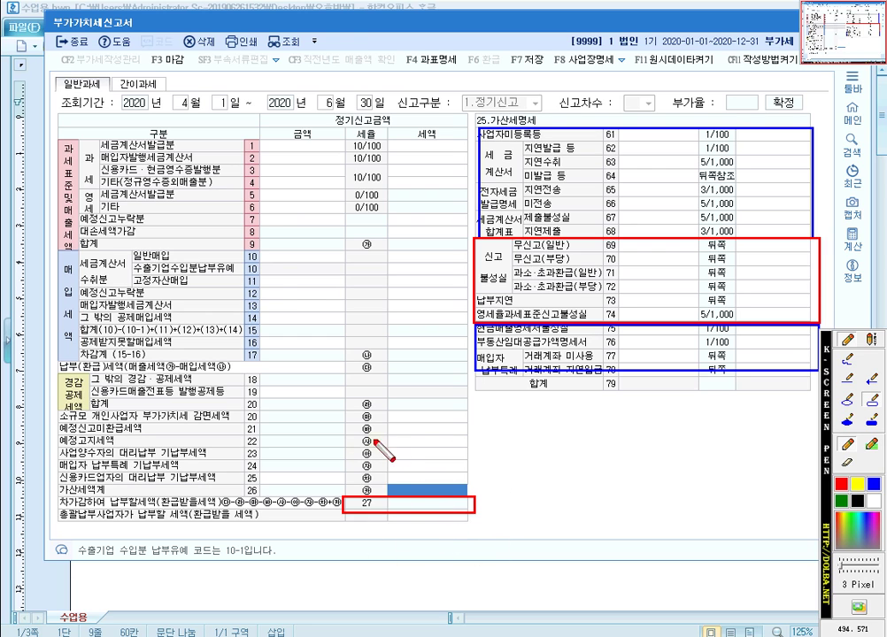
{"action": "key", "text": "Escape"}
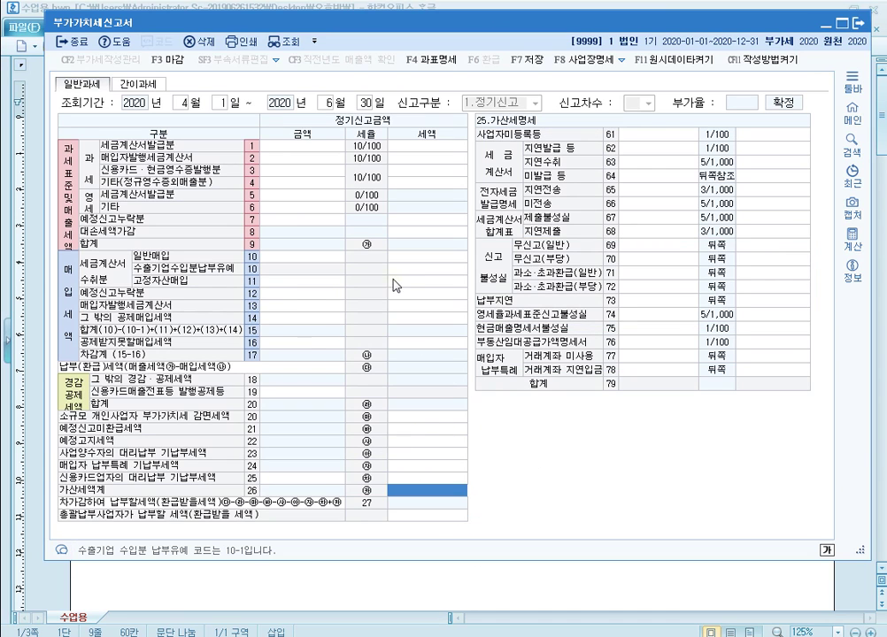
Step: Box in red totals rows 9 and 17, the 세액 cells of rows 18–24, row 21, and the 세액 cells of rows 26 and 27, and close the overlay
{"action": "key", "text": "ctrl+F1"}
{"action": "left_click_drag", "start_coordinate": [345, 237], "coordinate": [472, 252]}
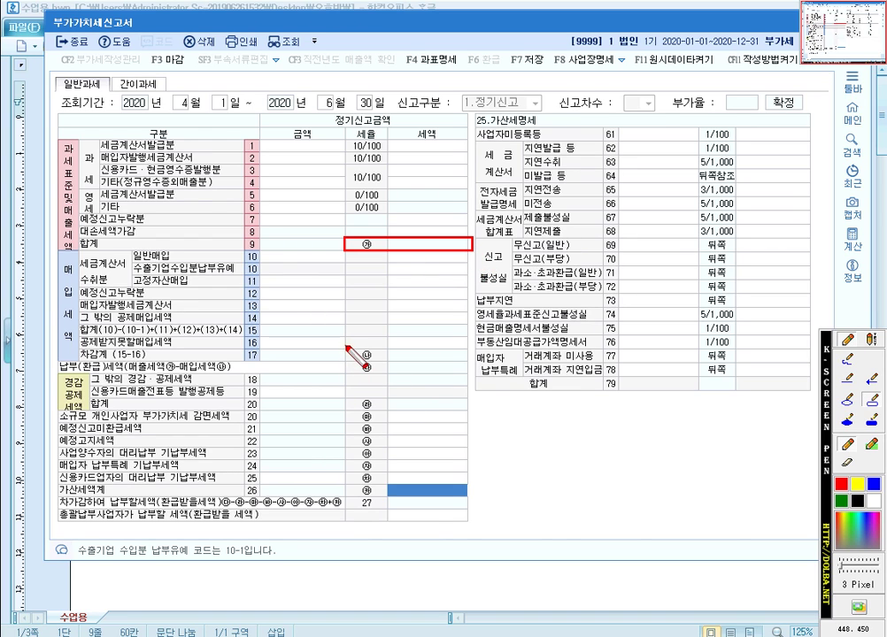
{"action": "left_click_drag", "start_coordinate": [345, 346], "coordinate": [466, 362]}
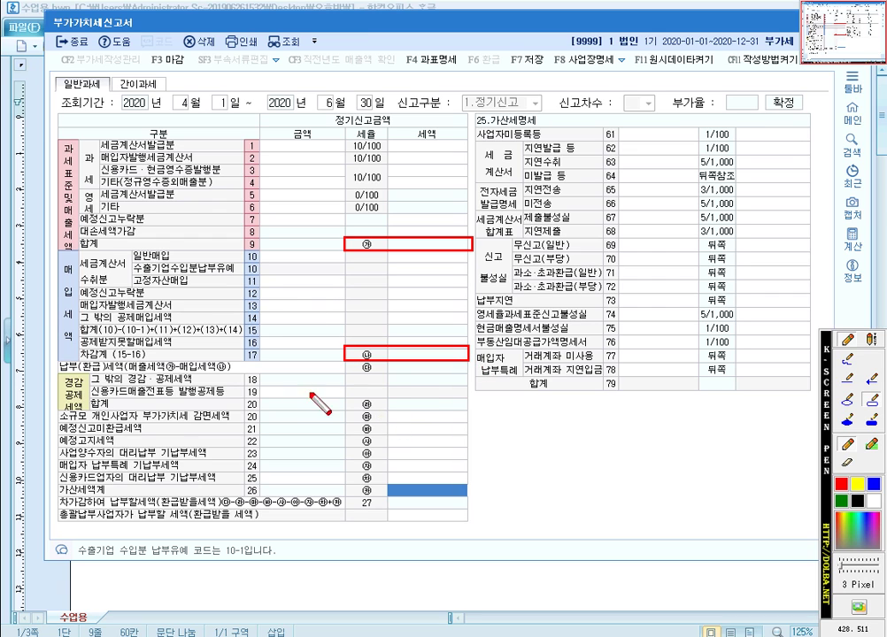
{"action": "left_click_drag", "start_coordinate": [387, 370], "coordinate": [467, 469]}
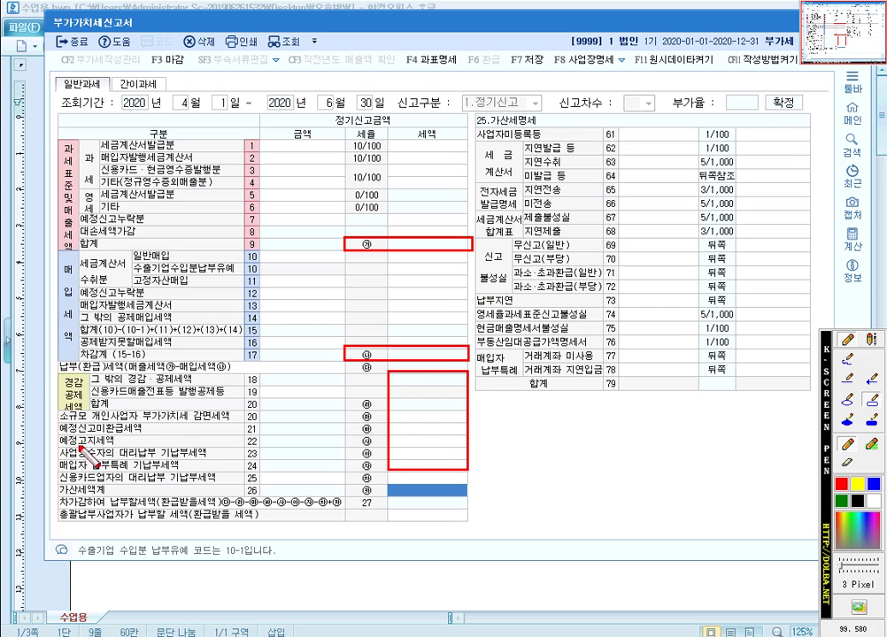
{"action": "left_click_drag", "start_coordinate": [49, 423], "coordinate": [484, 436]}
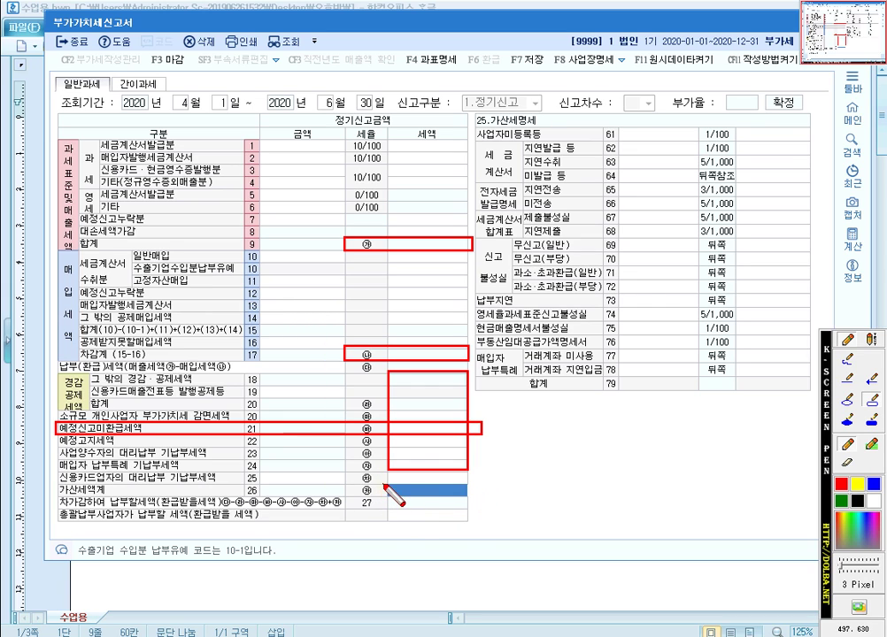
{"action": "mouse_move", "coordinate": [384, 484]}
{"action": "left_mouse_down"}
{"action": "mouse_move", "coordinate": [496, 506]}
{"action": "mouse_move", "coordinate": [483, 495]}
{"action": "left_mouse_up"}
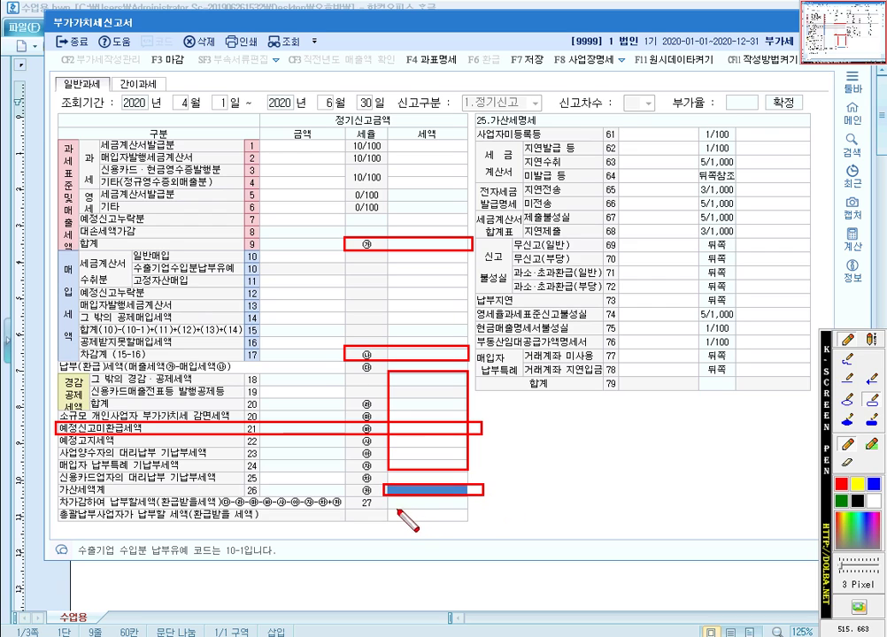
{"action": "left_click_drag", "start_coordinate": [384, 499], "coordinate": [485, 511]}
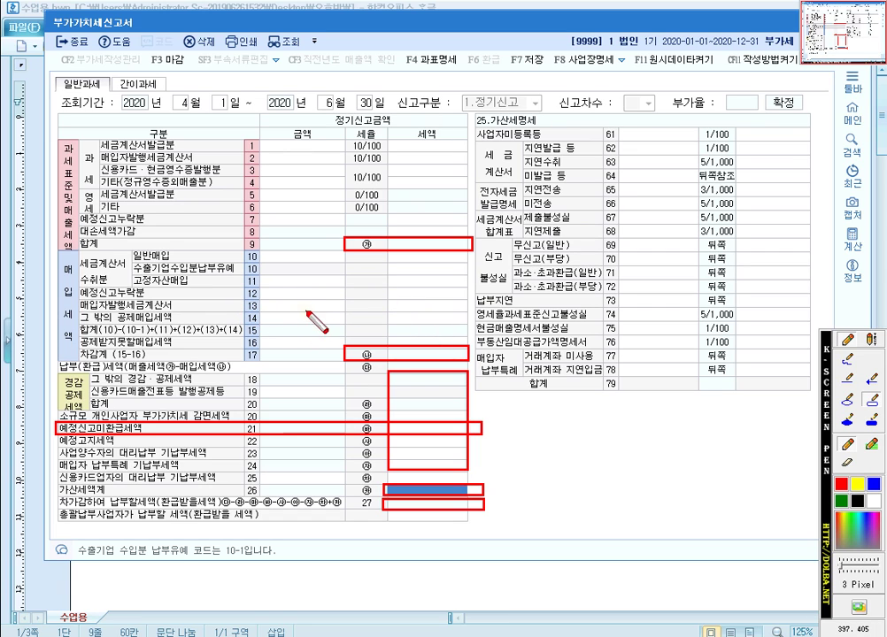
{"action": "key", "text": "Escape"}
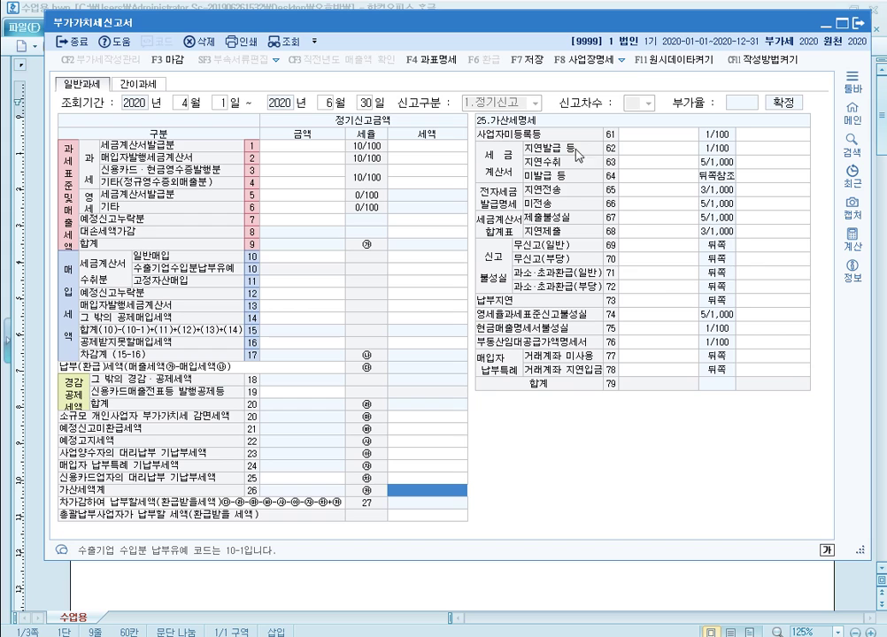
Step: Close the 부가가치세신고서 without saving its data and minimize the 수업용.hwp document
{"action": "left_click", "coordinate": [859, 25]}
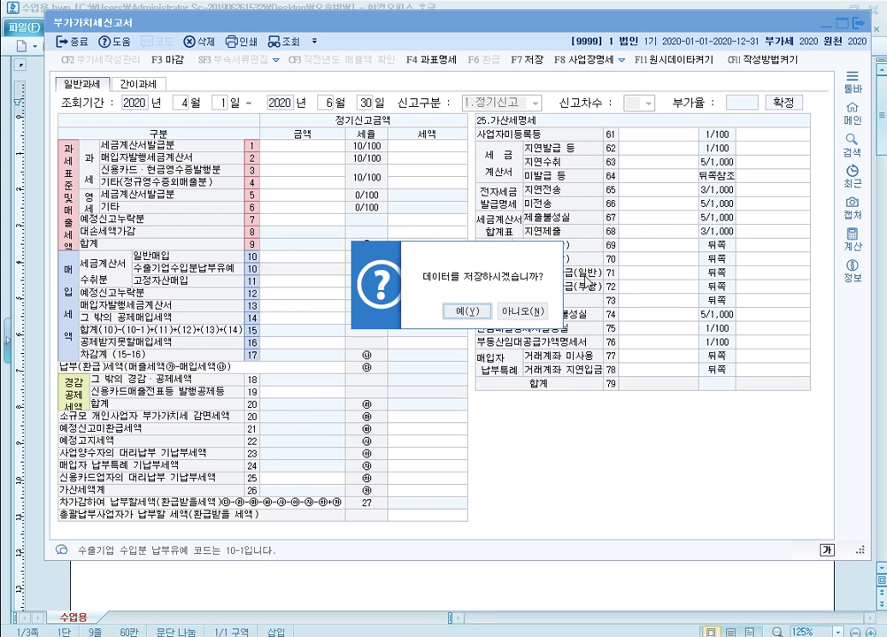
{"action": "left_click", "coordinate": [512, 312]}
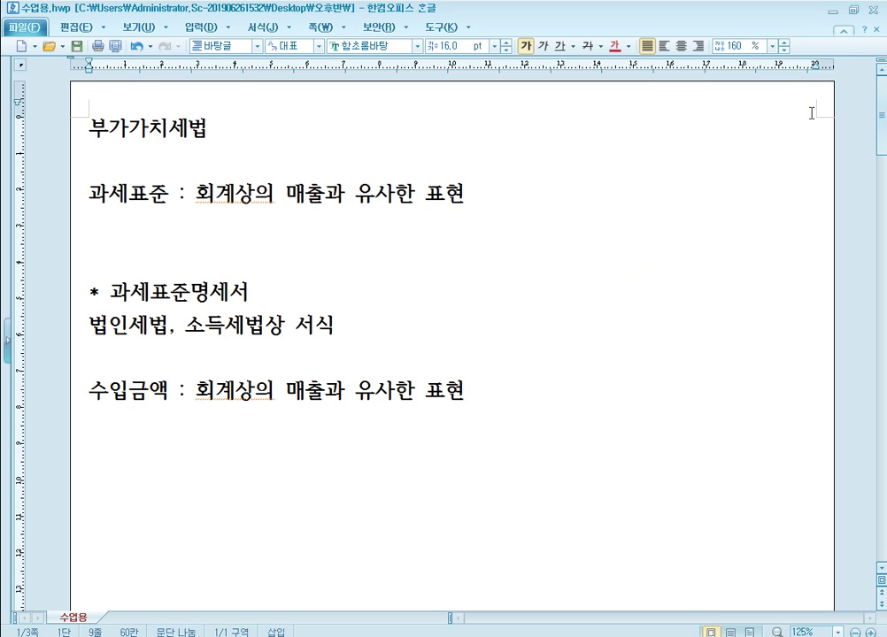
{"action": "left_click", "coordinate": [834, 11]}
{"action": "key", "text": "Escape"}
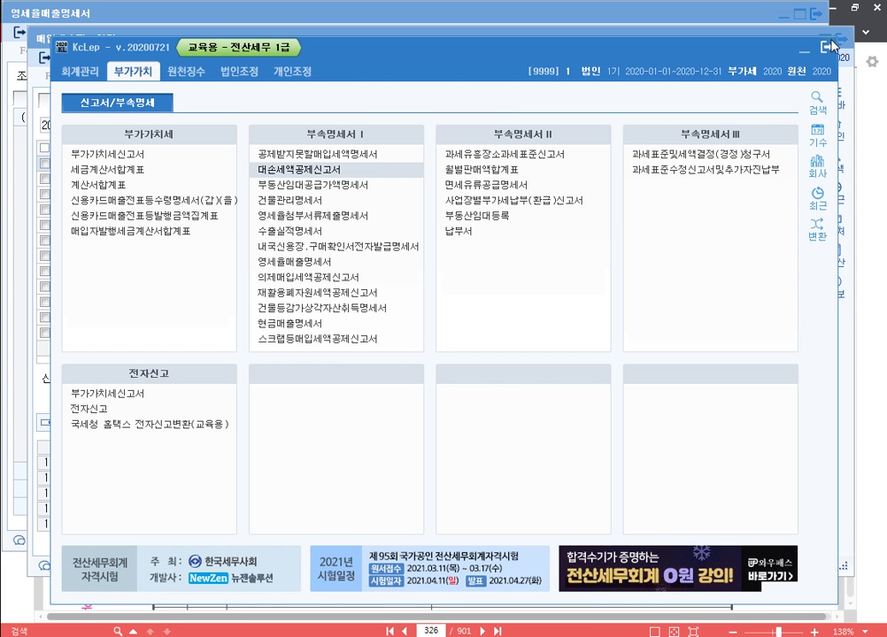
Step: Change the working company to code 9101 (주)갑을산업, closing the menus that are still open
{"action": "left_click", "coordinate": [821, 177]}
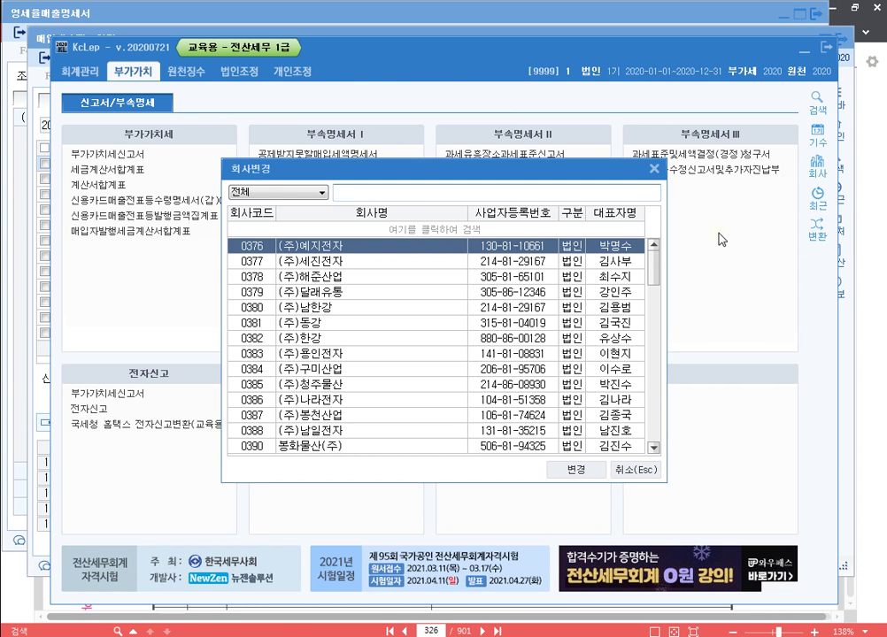
{"action": "type", "text": "0401"}
{"action": "key", "text": "Return"}
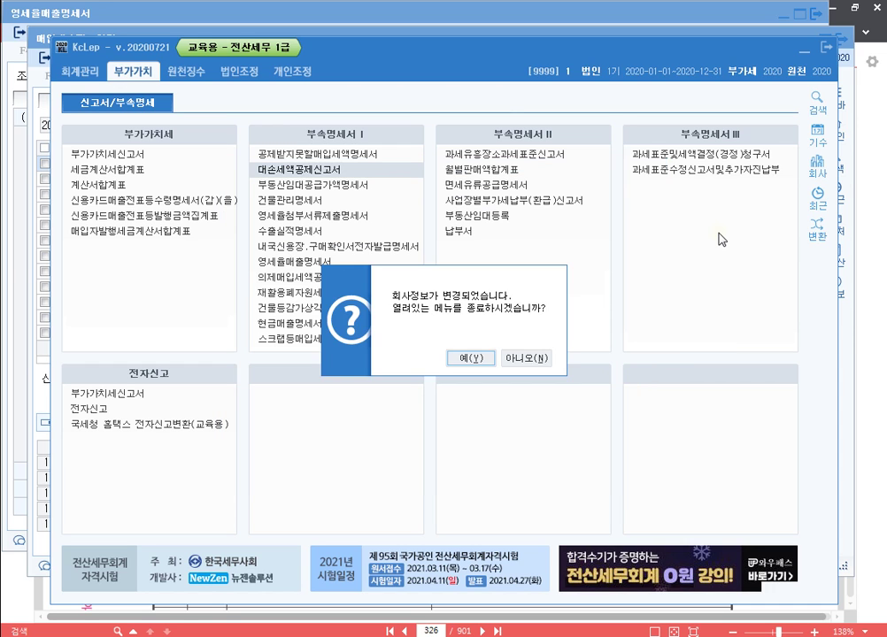
{"action": "key", "text": "Return"}
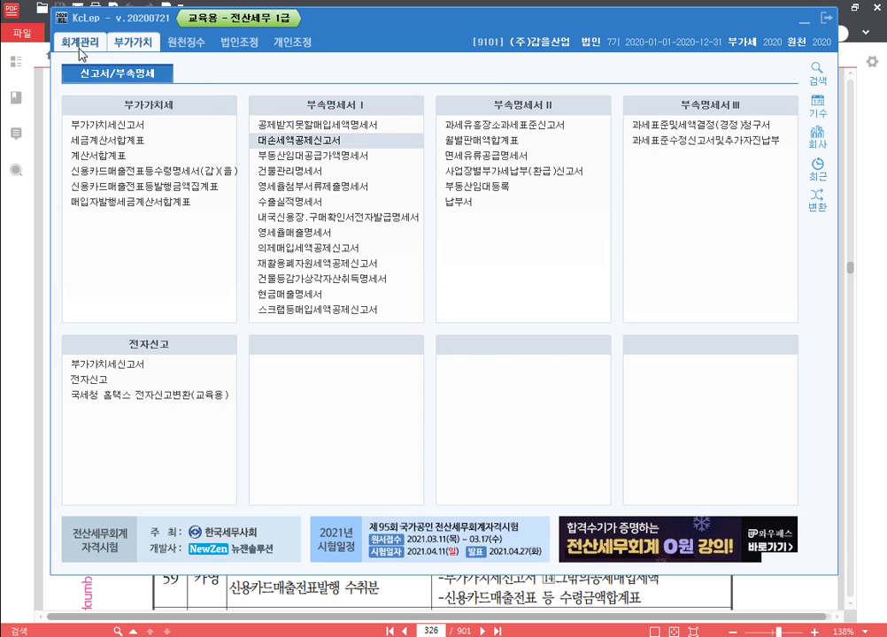
Step: Open 매입매출전표입력 from the 회계관리 module and adjust the height of its window
{"action": "left_click", "coordinate": [71, 41]}
{"action": "left_click", "coordinate": [117, 124]}
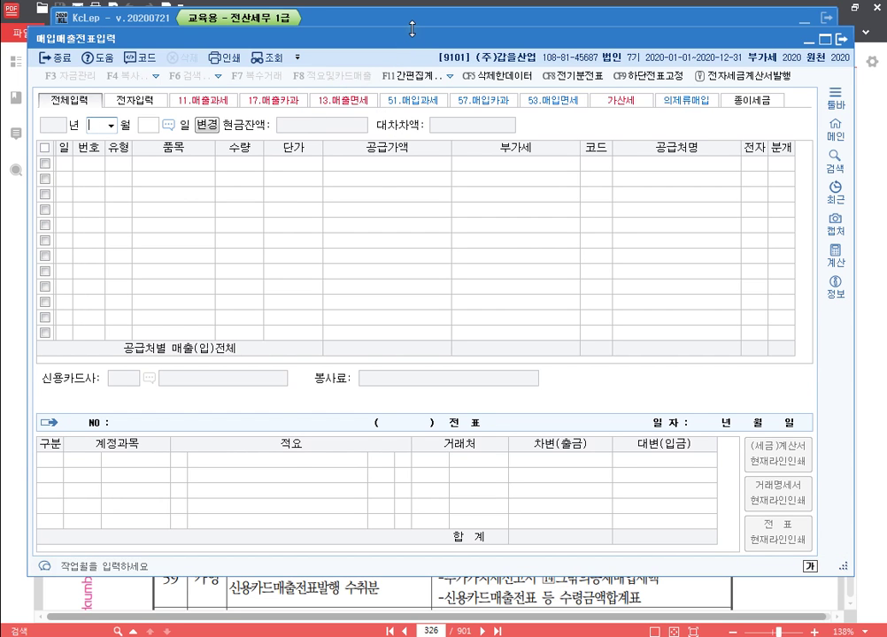
{"action": "mouse_move", "coordinate": [412, 26]}
{"action": "left_mouse_down"}
{"action": "mouse_move", "coordinate": [422, 144]}
{"action": "mouse_move", "coordinate": [434, 151]}
{"action": "mouse_move", "coordinate": [429, 170]}
{"action": "mouse_move", "coordinate": [422, 151]}
{"action": "mouse_move", "coordinate": [428, 181]}
{"action": "mouse_move", "coordinate": [418, 29]}
{"action": "mouse_move", "coordinate": [424, 25]}
{"action": "left_mouse_up"}
Step: Switch to the textbook in 알PDF and go to the (주)갑을산업 실습문제 on page 328 to read problem [1]
{"action": "key", "text": "alt+Tab"}
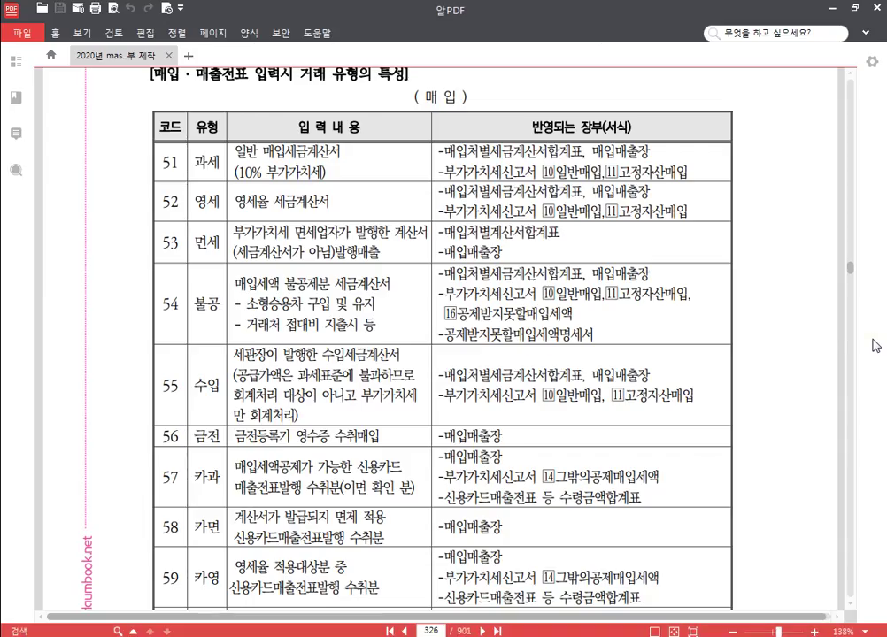
{"action": "scroll", "coordinate": [407, 354], "scroll_direction": "down", "scroll_amount": 10}
{"action": "scroll", "coordinate": [415, 364], "scroll_direction": "down", "scroll_amount": 3}
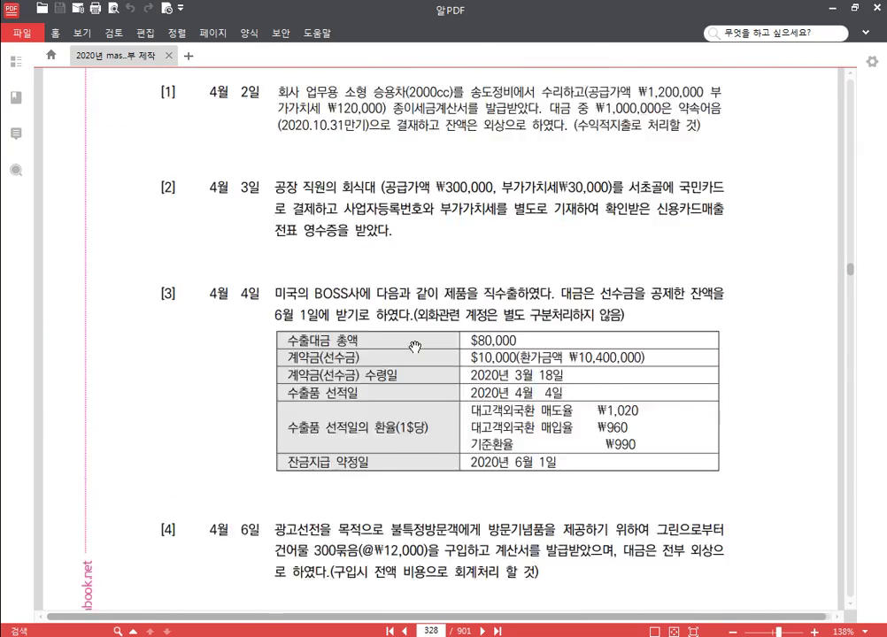
{"action": "scroll", "coordinate": [416, 291], "scroll_direction": "up", "scroll_amount": 3}
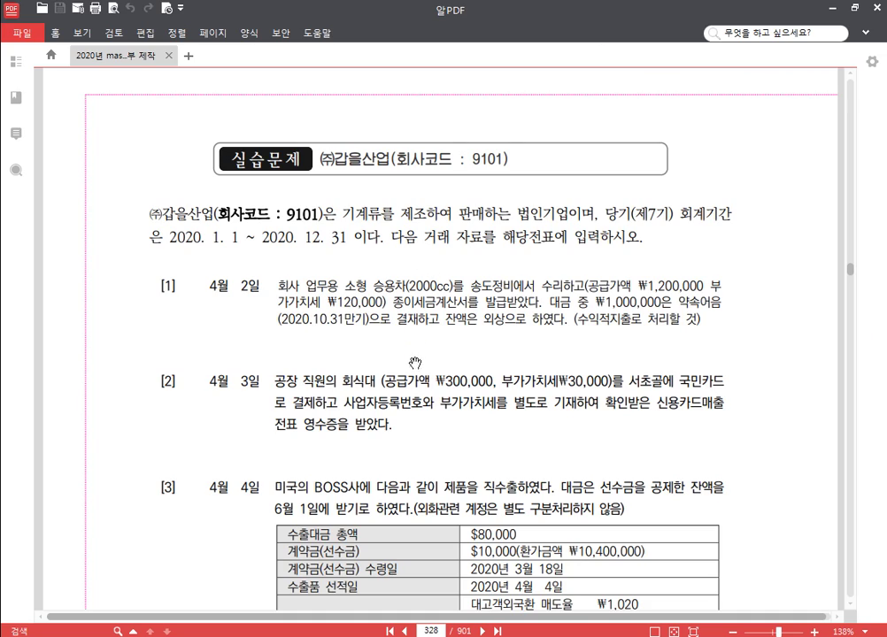
{"action": "scroll", "coordinate": [411, 276], "scroll_direction": "down", "scroll_amount": 1}
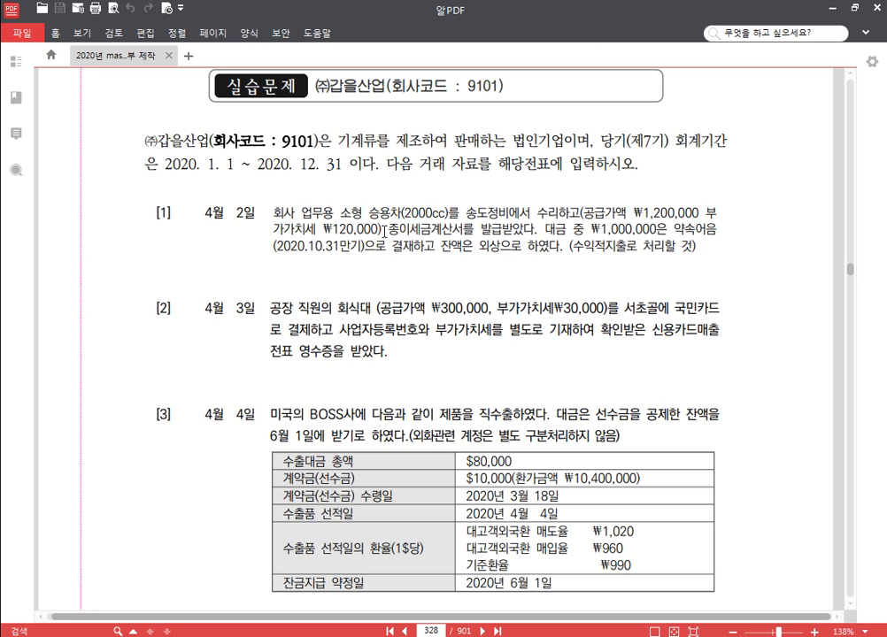
Step: Highlight the phrase "종이세금계산서를 발급받았다" in yellow in problem [1] dated 4월 2일
{"action": "left_click_drag", "start_coordinate": [387, 228], "coordinate": [531, 236]}
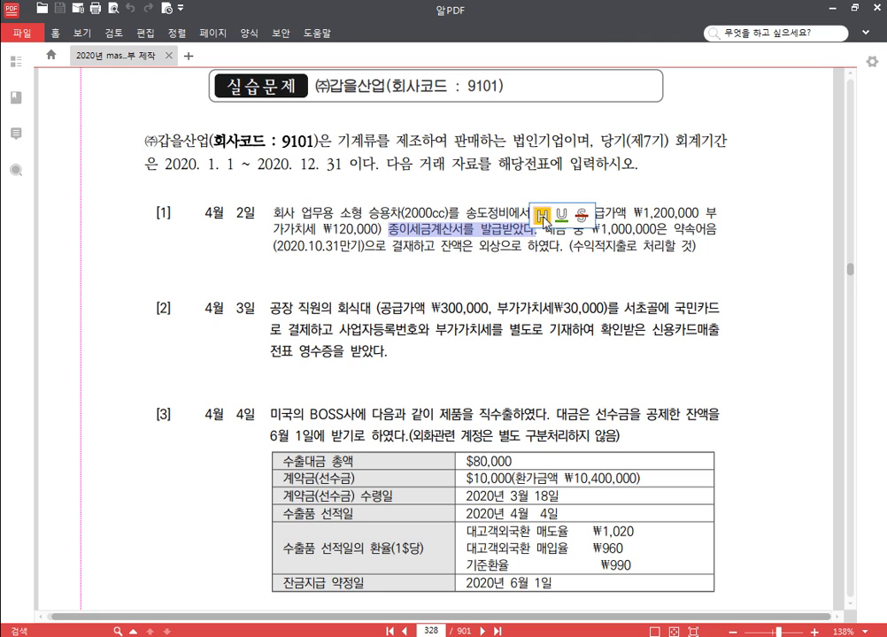
{"action": "left_click", "coordinate": [542, 215]}
{"action": "left_click", "coordinate": [558, 247]}
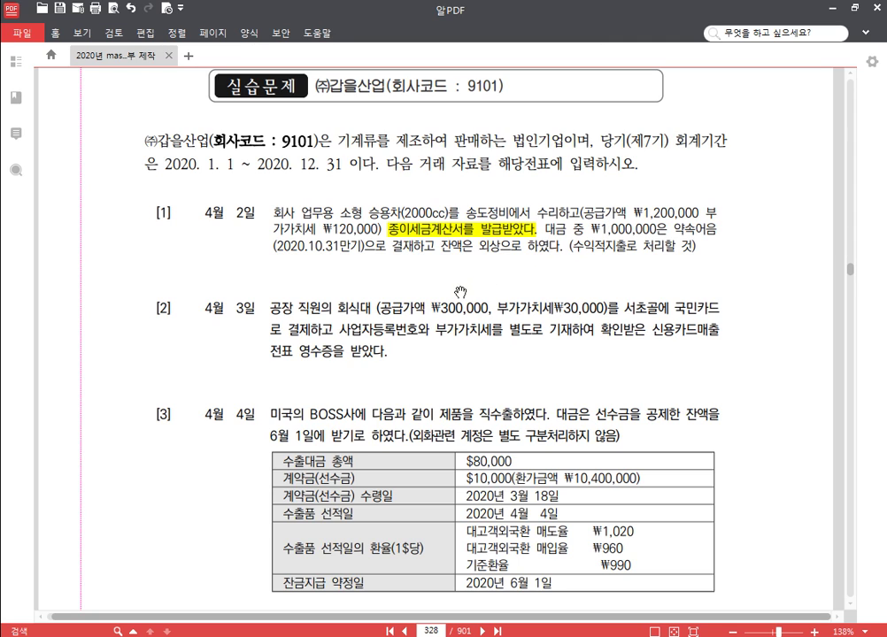
Step: Move problem [1] to the lower part of the textbook view and switch back to 매입매출전표입력 in KcLep
{"action": "left_click_drag", "start_coordinate": [363, 146], "coordinate": [360, 465]}
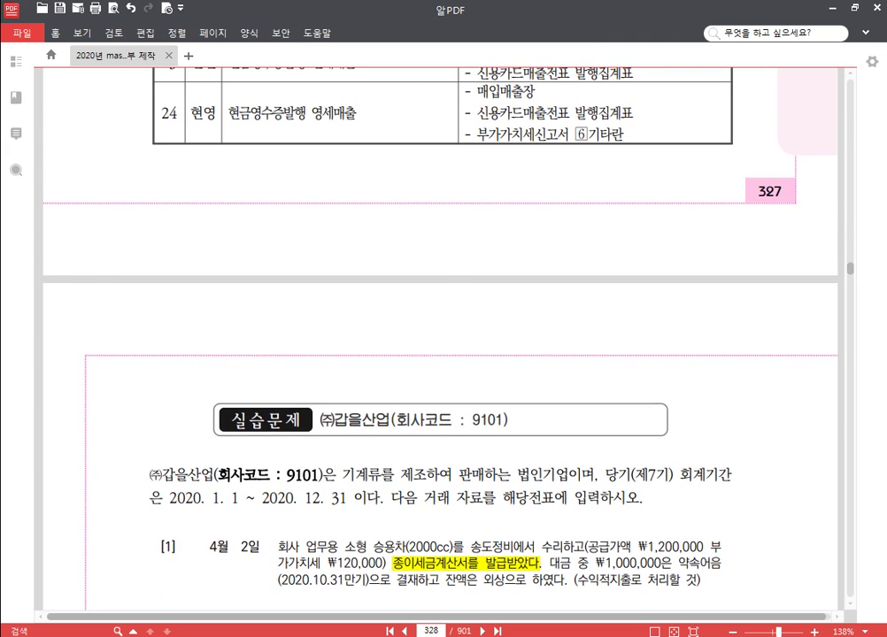
{"action": "key", "text": "alt+Tab"}
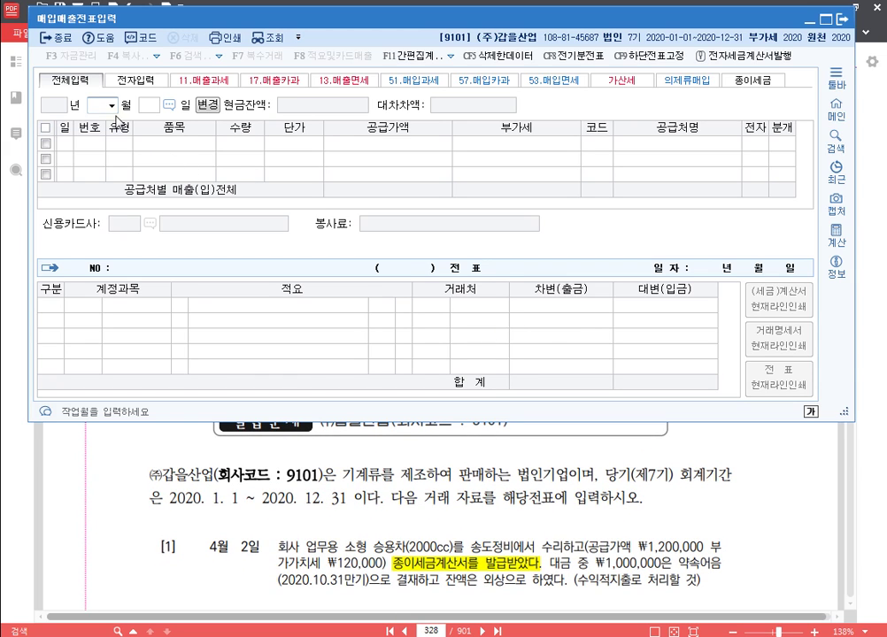
Step: Load the 매입매출전표입력 entries for 4월 2일 2020
{"action": "type", "text": "4"}
{"action": "key", "text": "Return"}
{"action": "type", "text": "2"}
{"action": "key", "text": "Return"}
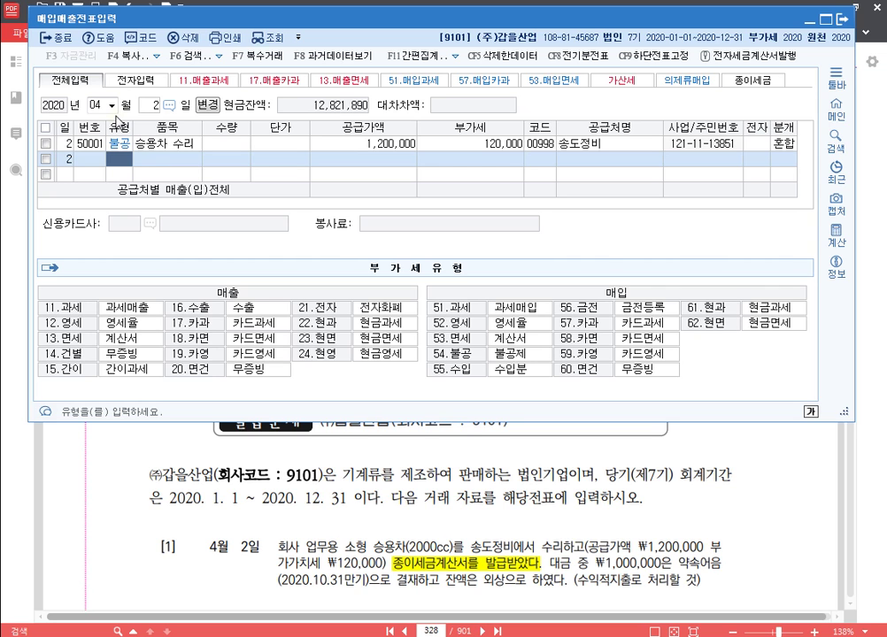
Step: Close 매입매출전표입력 and exit KcLep completely
{"action": "key", "text": "alt+Tab"}
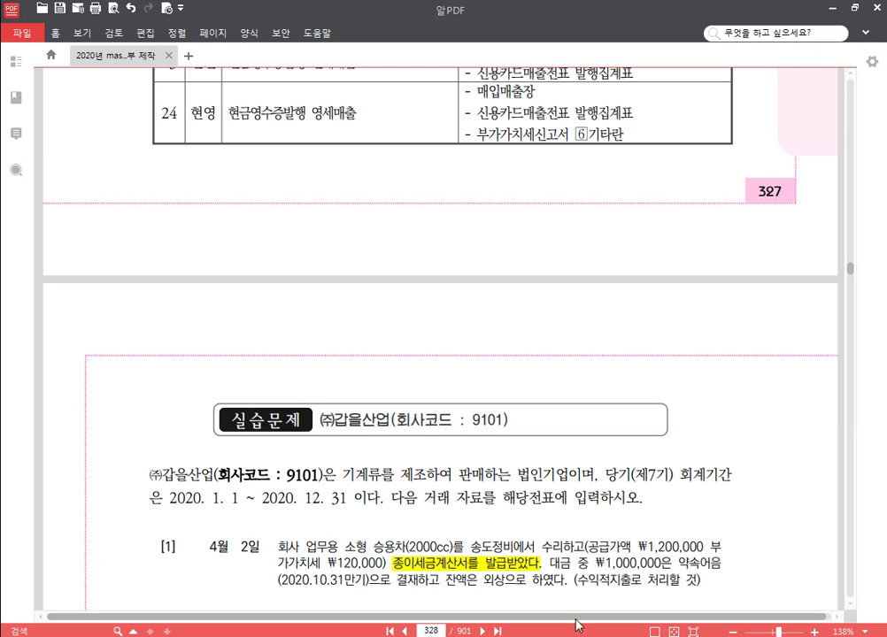
{"action": "key", "text": "alt+Tab"}
{"action": "key", "text": "Escape"}
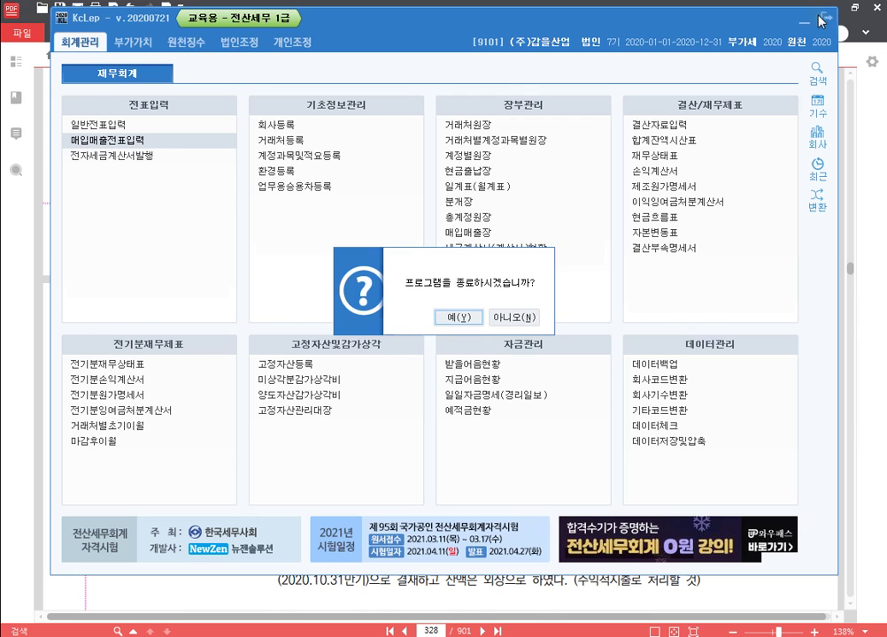
{"action": "key", "text": "Return"}
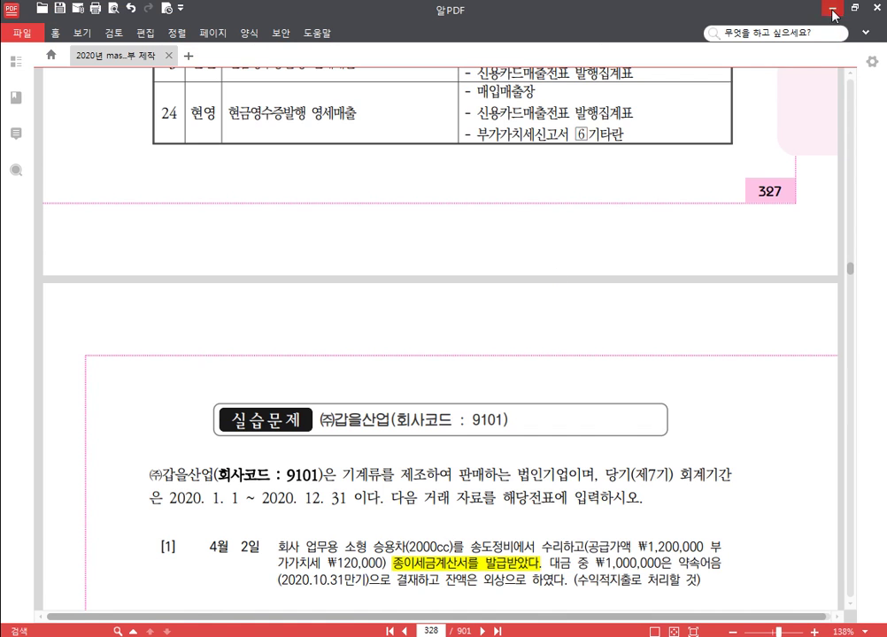
Step: Relaunch KcLep from the desktop and log in to company code 9101 on the D:\KcLepDB drive
{"action": "left_click", "coordinate": [833, 9]}
{"action": "double_click", "coordinate": [498, 99]}
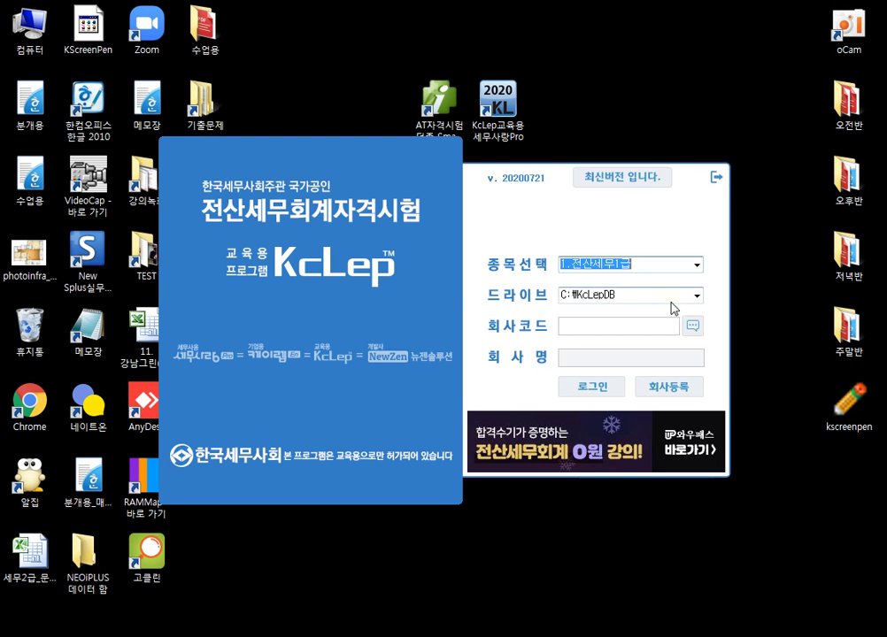
{"action": "left_click", "coordinate": [696, 295]}
{"action": "left_click", "coordinate": [667, 324]}
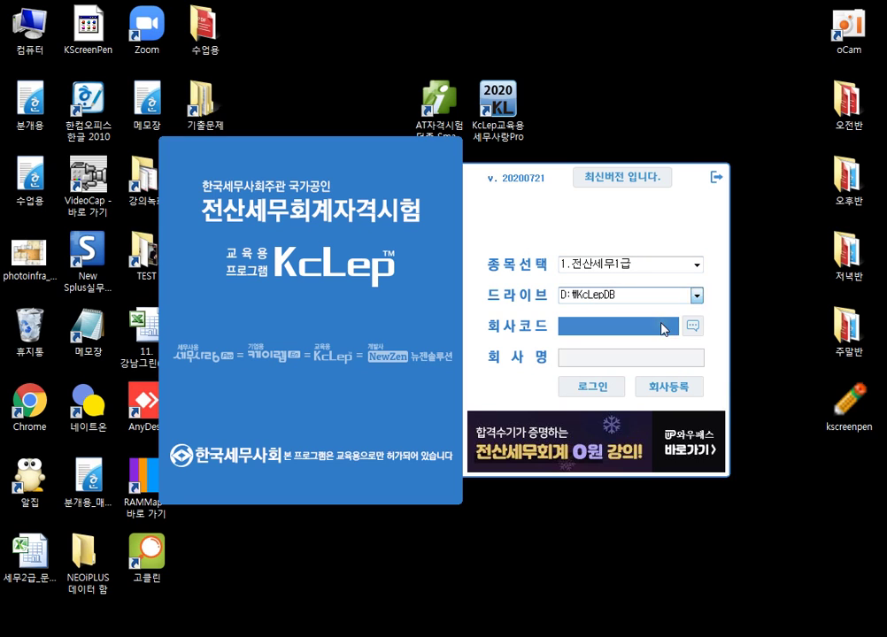
{"action": "type", "text": "910"}
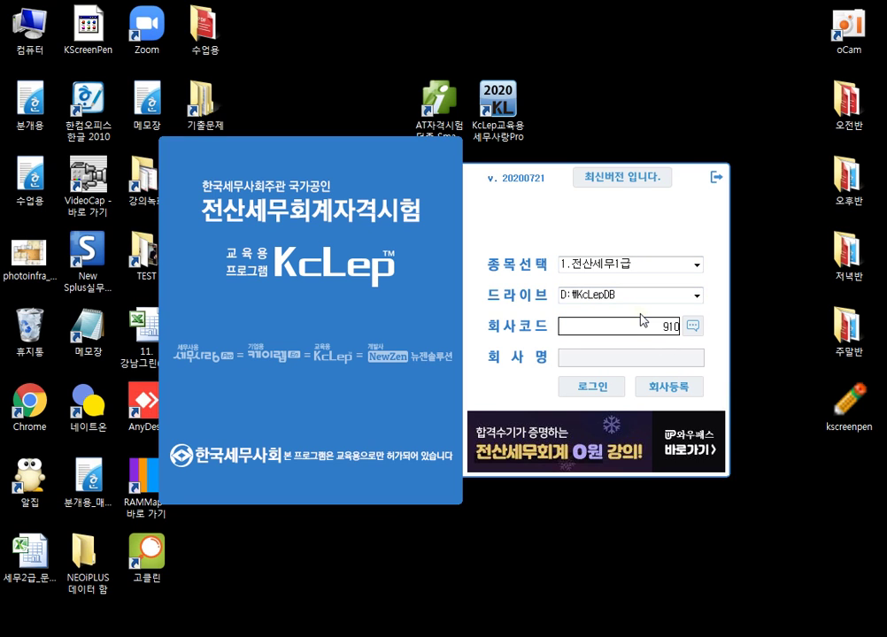
{"action": "key", "text": "Return"}
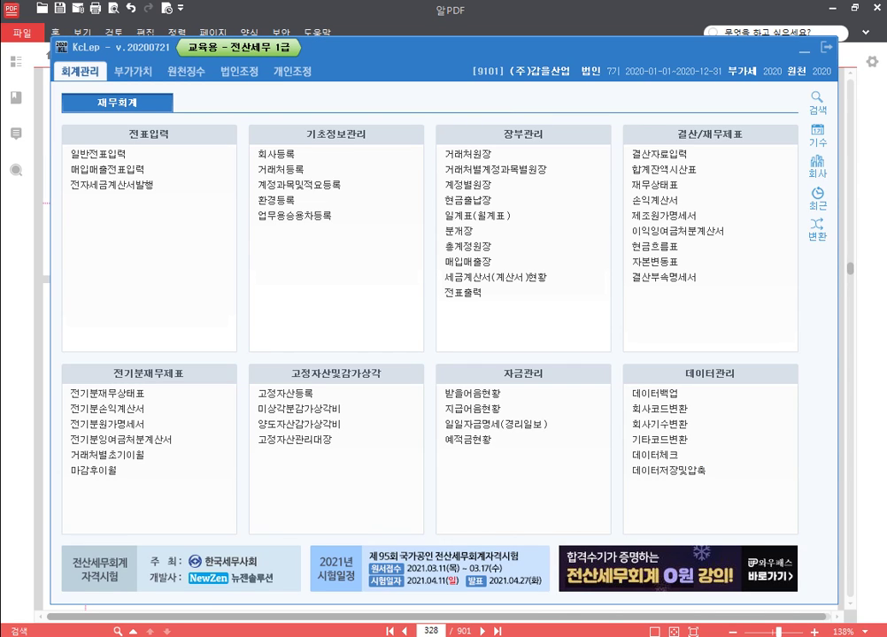
Step: Open 매입매출전표입력 and arrange its window above problem [1] of the textbook
{"action": "mouse_move", "coordinate": [358, 635]}
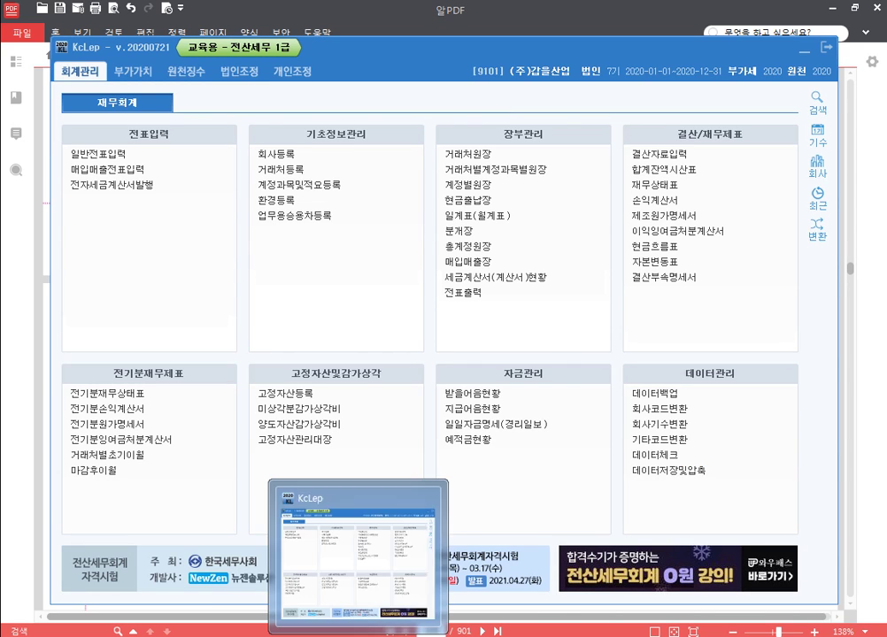
{"action": "left_click", "coordinate": [144, 168]}
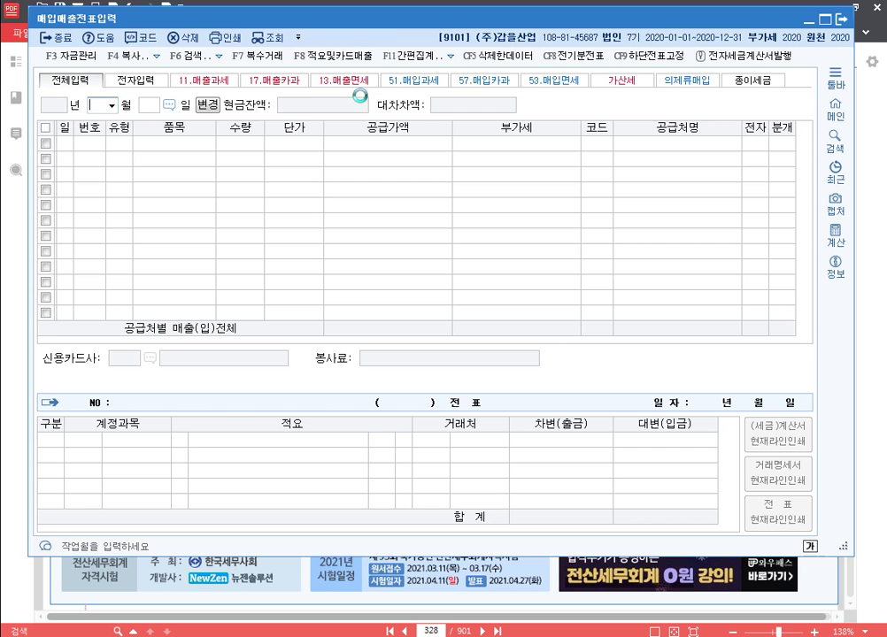
{"action": "mouse_move", "coordinate": [315, 7]}
{"action": "left_mouse_down"}
{"action": "mouse_move", "coordinate": [402, 120]}
{"action": "mouse_move", "coordinate": [400, 152]}
{"action": "mouse_move", "coordinate": [298, 51]}
{"action": "mouse_move", "coordinate": [317, 21]}
{"action": "left_mouse_up"}
{"action": "left_click", "coordinate": [449, 13]}
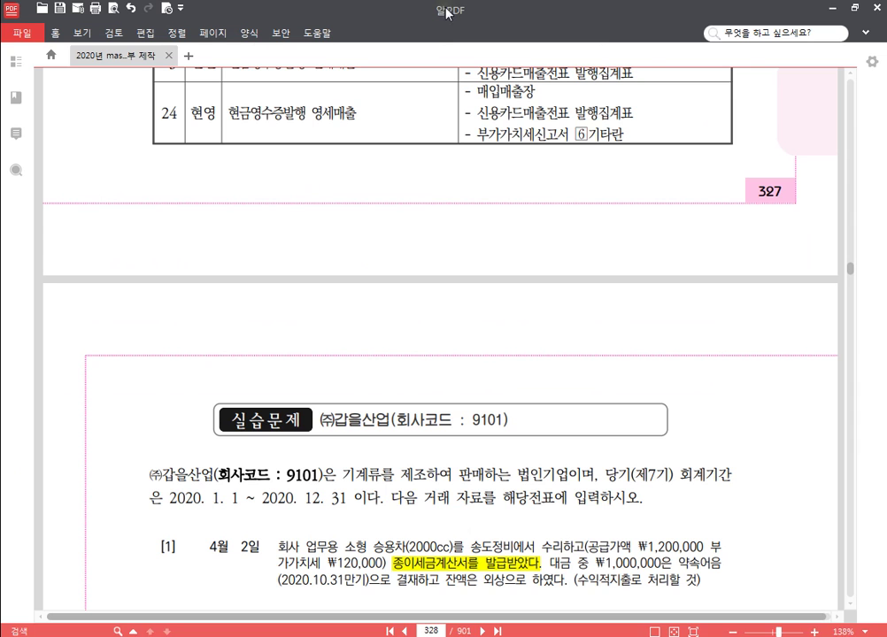
{"action": "key", "text": "alt+Tab"}
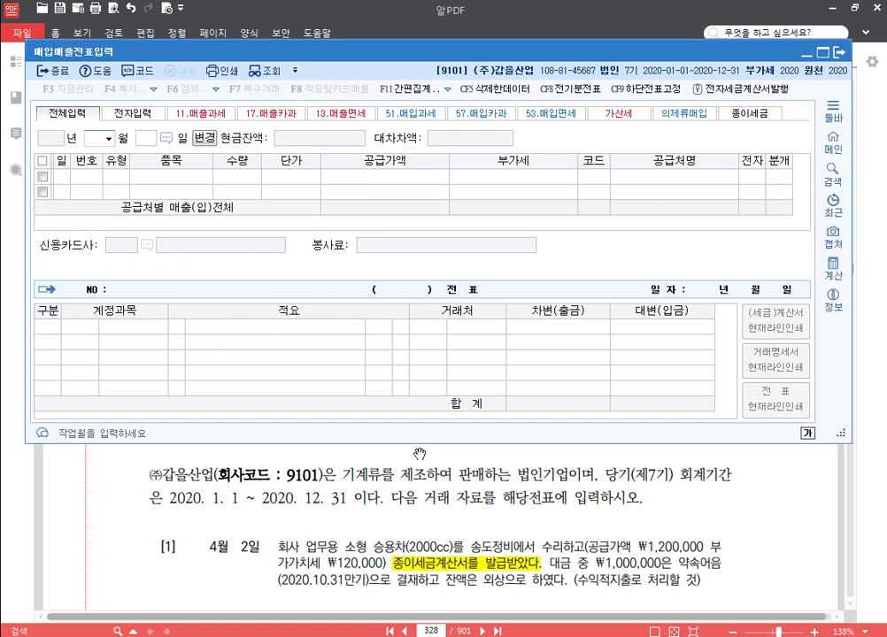
Step: Start a purchase entry dated 4월 2일 2020 with 유형 54 (불공)
{"action": "key", "text": "Return"}
{"action": "type", "text": "2"}
{"action": "key", "text": "Return"}
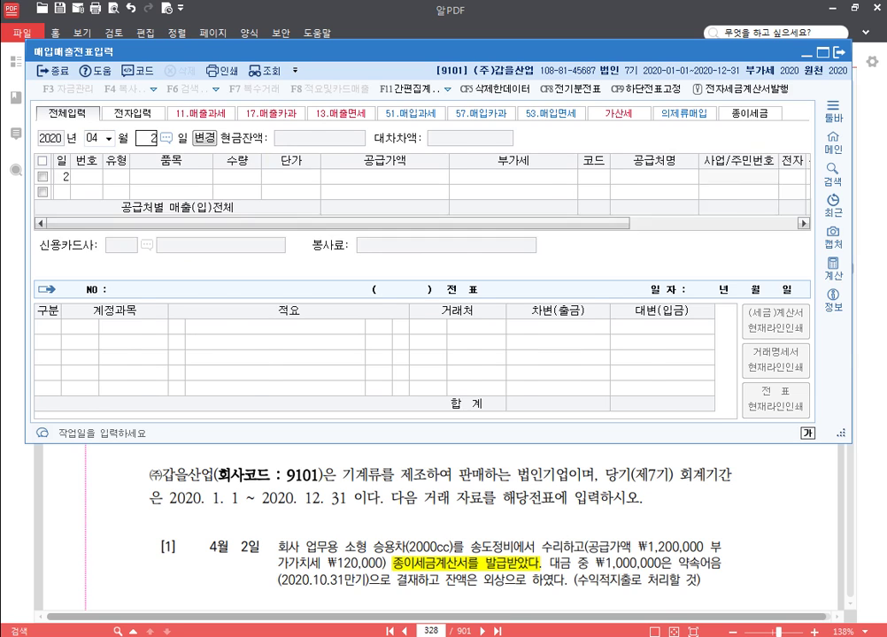
{"action": "type", "text": "54"}
{"action": "key", "text": "Return"}
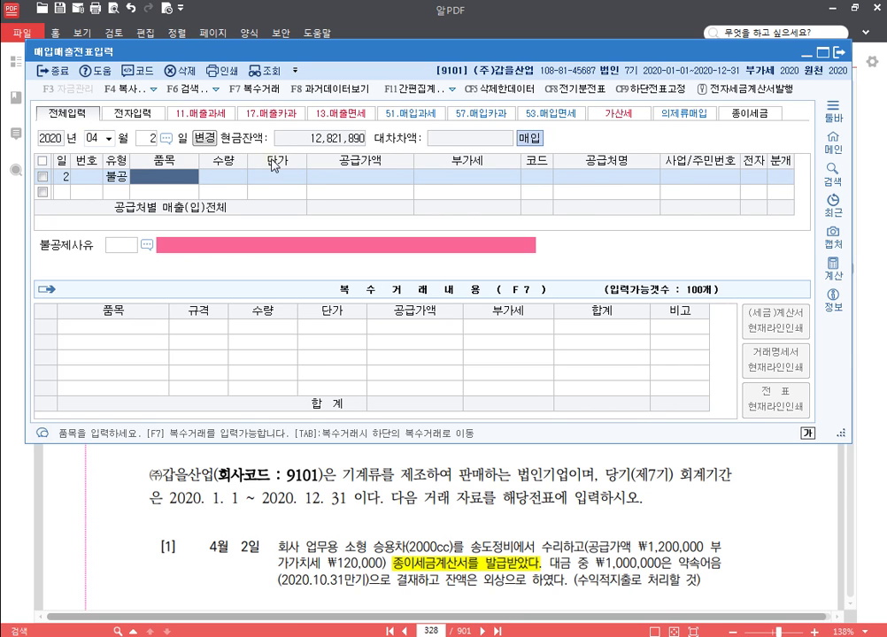
Step: Set the 품목 of the 4월 2일 entry to "승용차 수리"
{"action": "type", "text": "스튜"}
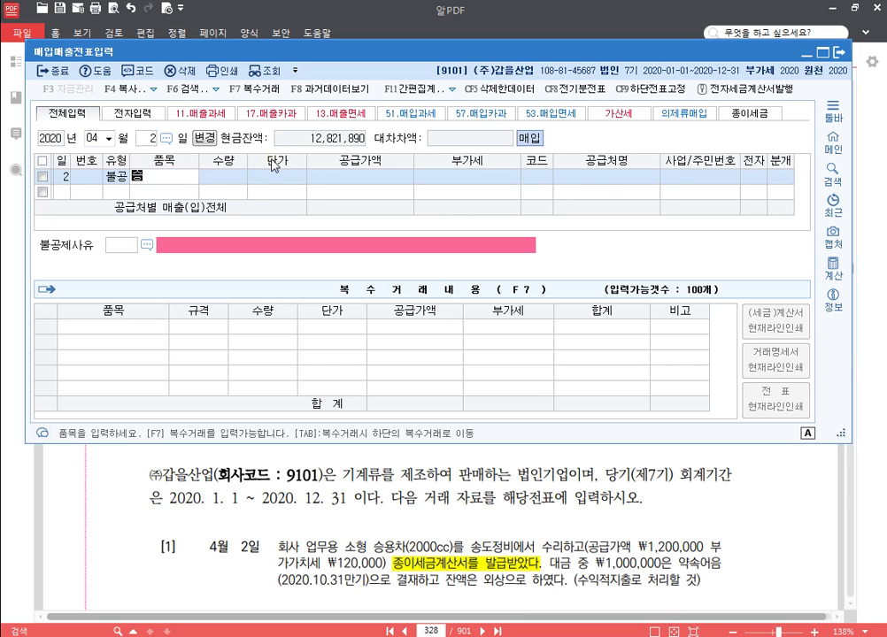
{"action": "key", "text": "BackSpace"}
{"action": "key", "text": "BackSpace"}
{"action": "key", "text": "Hangul"}
{"action": "type", "text": "승용차 수리"}
{"action": "key", "text": "Return"}
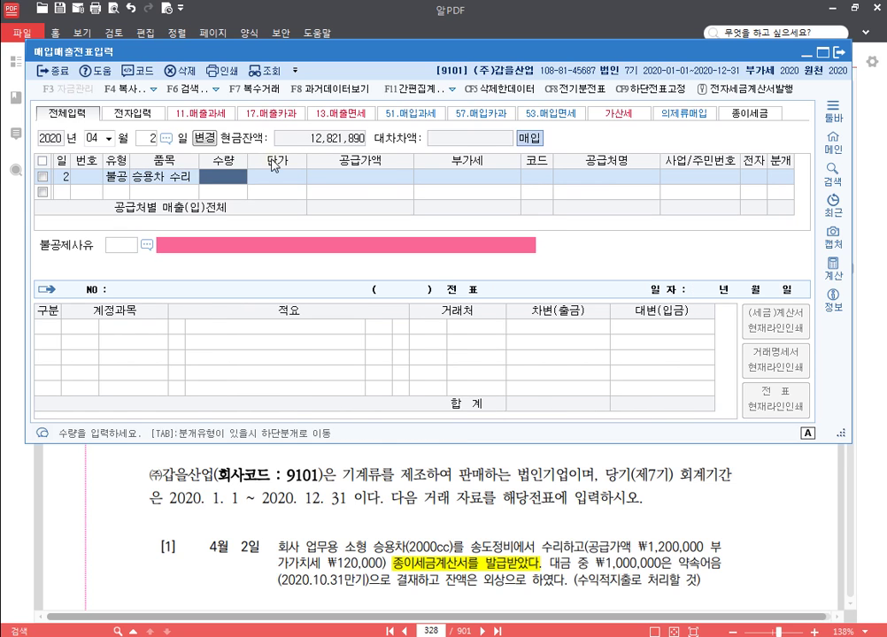
Step: Enter a 공급가액 of 1,200,000 and choose 송도정비 as the 공급처
{"action": "key", "text": "Return"}
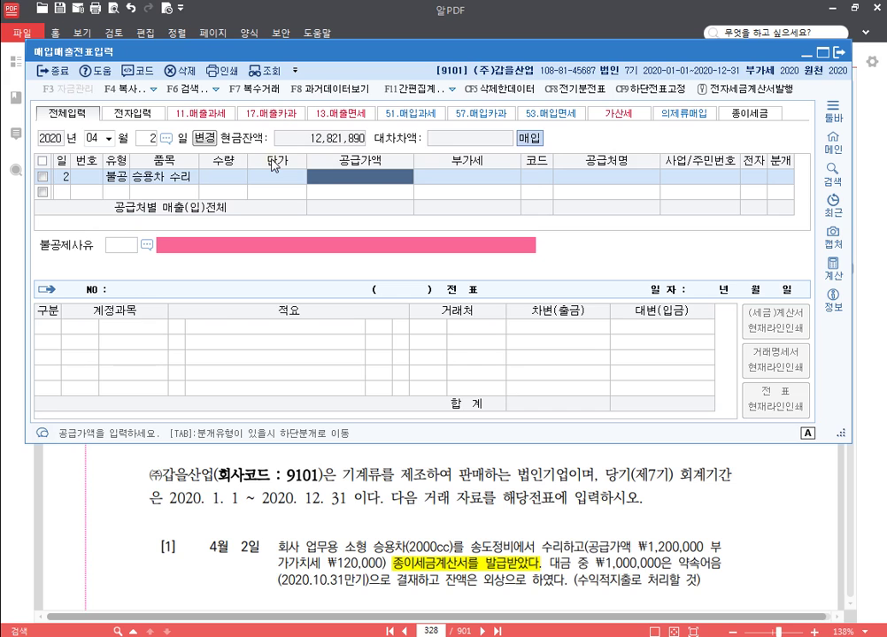
{"action": "type", "text": "1200000"}
{"action": "key", "text": "Return"}
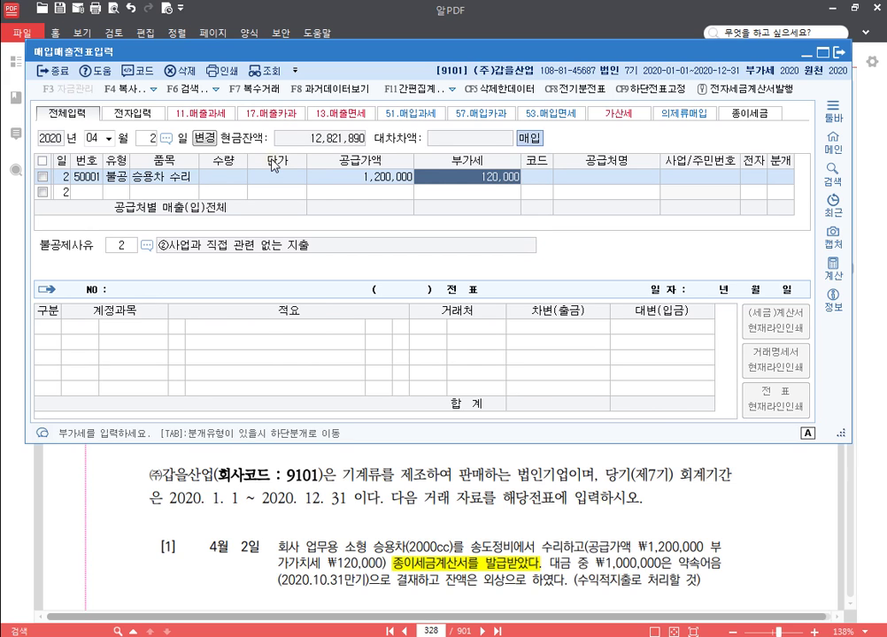
{"action": "key", "text": "Return"}
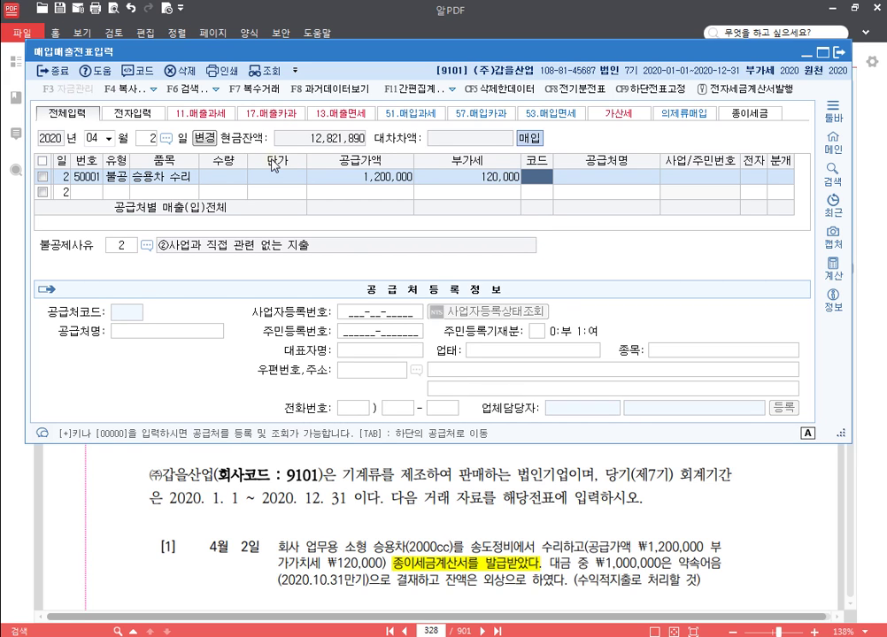
{"action": "type", "text": "송도"}
{"action": "key", "text": "Return"}
{"action": "key", "text": "Return"}
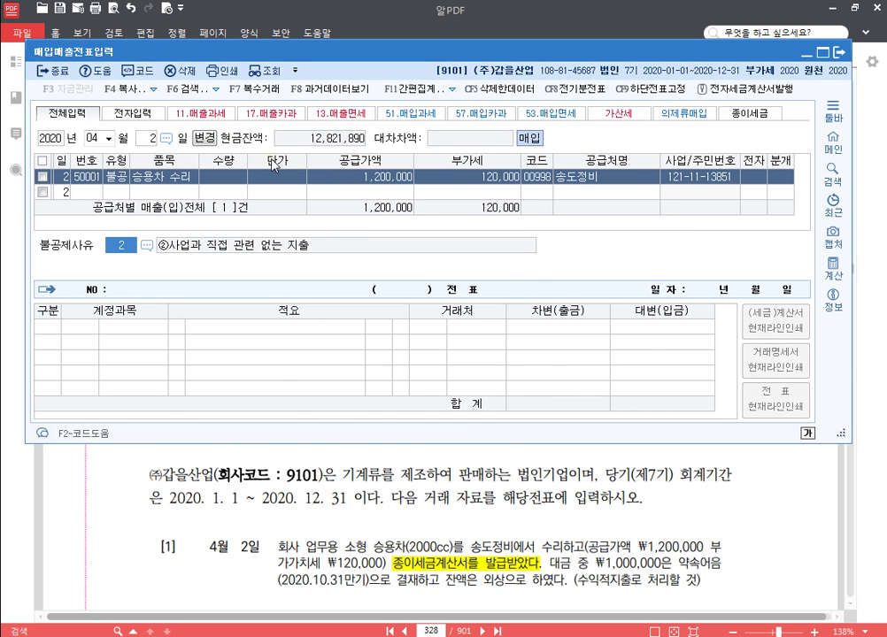
Step: Set the 불공제사유 to 3 (비영업용 소형승용자동차 구입·유지 및 임차) and the 분개 type to 3 (혼합)
{"action": "type", "text": "3"}
{"action": "key", "text": "Return"}
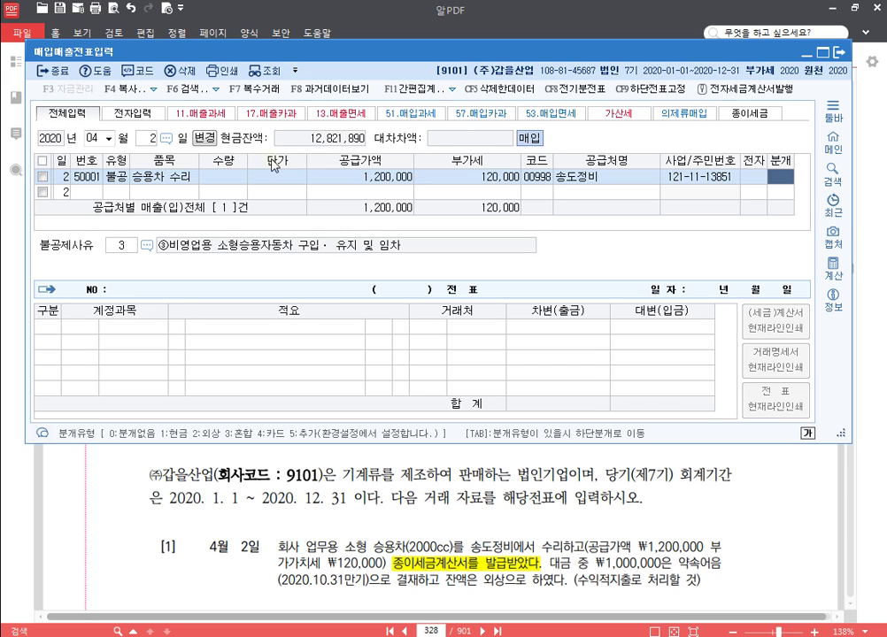
{"action": "type", "text": "3"}
{"action": "key", "text": "Return"}
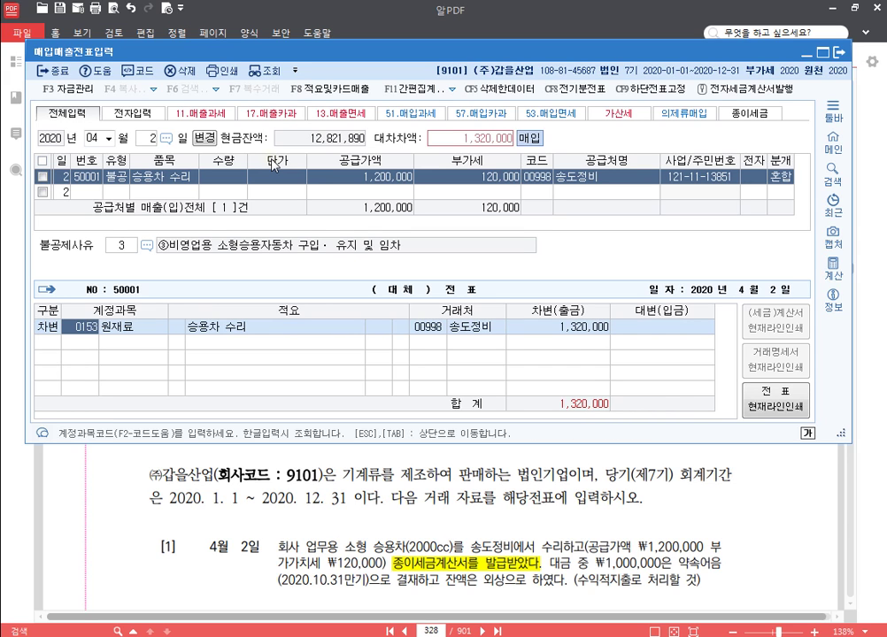
Step: Complete the 송도정비 journal with debit account 822 차량유지비 and credit account 253 미지급금 for 1,320,000
{"action": "type", "text": "822"}
{"action": "key", "text": "Return"}
{"action": "key", "text": "Return"}
{"action": "type", "text": "4"}
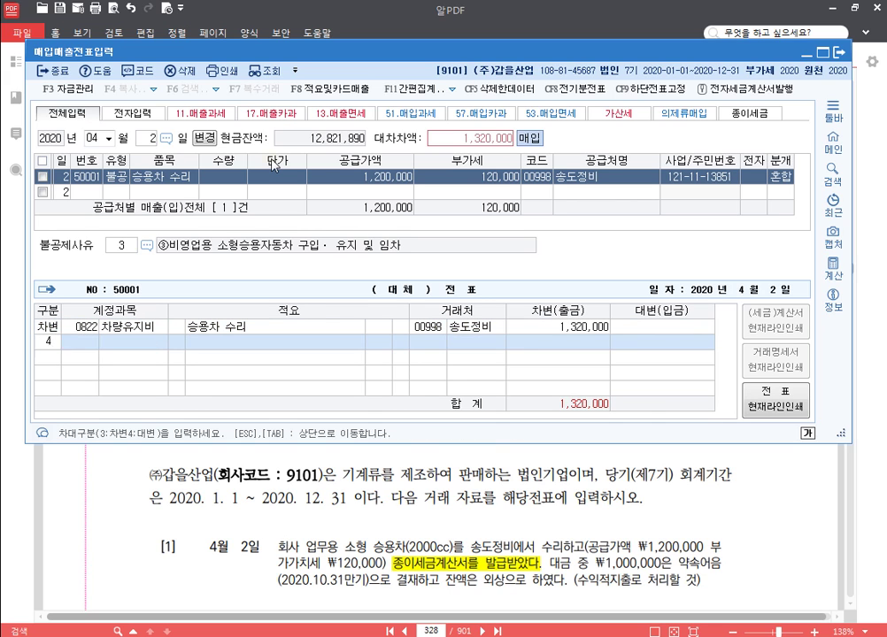
{"action": "key", "text": "Return"}
{"action": "type", "text": "253"}
{"action": "key", "text": "Return"}
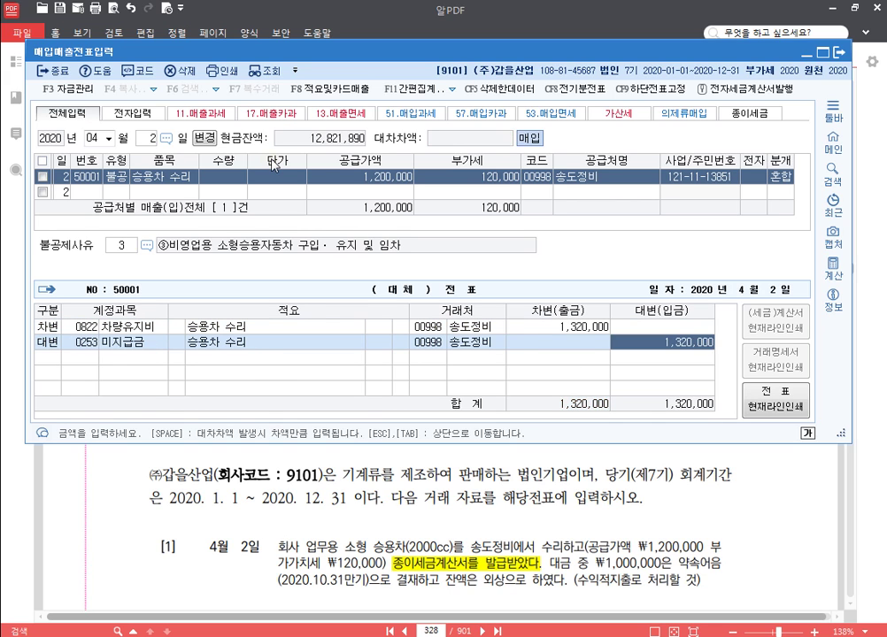
{"action": "key", "text": "Escape"}
{"action": "key", "text": "Up"}
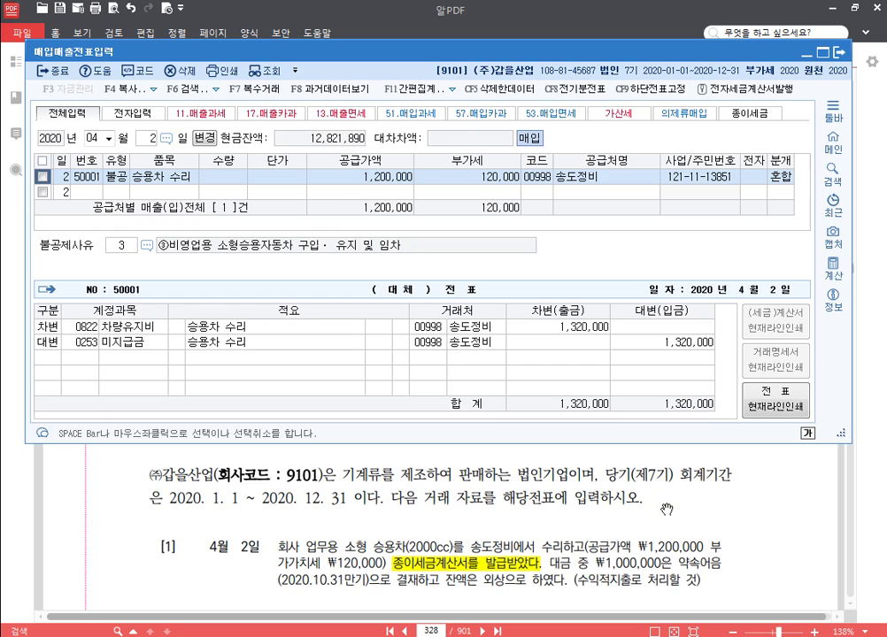
Step: Switch to the textbook in 알PDF and highlight "신용카드매출전표 영수증을 받았다." in yellow in problem [2]
{"action": "left_click", "coordinate": [713, 512]}
{"action": "scroll", "coordinate": [695, 354], "scroll_direction": "down", "scroll_amount": 3}
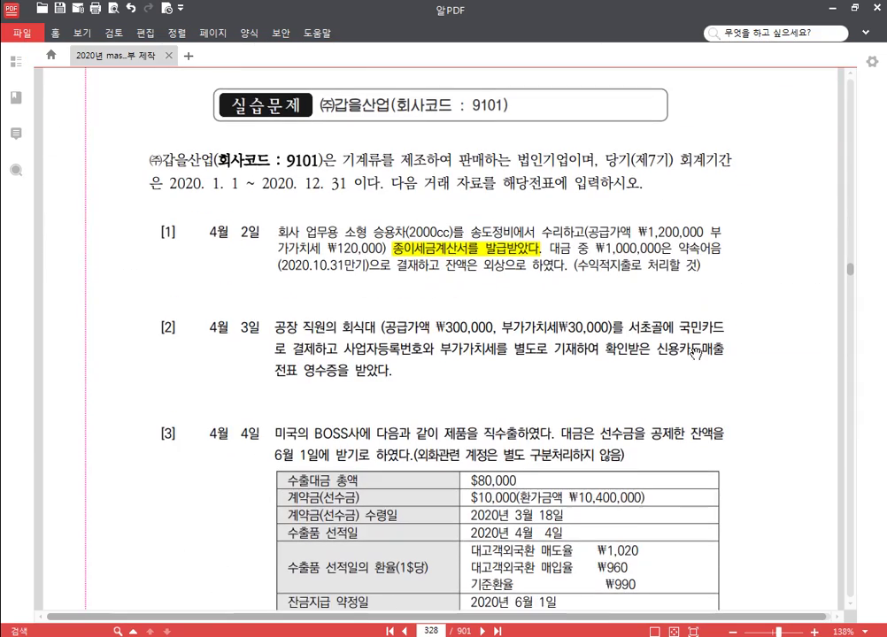
{"action": "scroll", "coordinate": [695, 354], "scroll_direction": "down", "scroll_amount": 1}
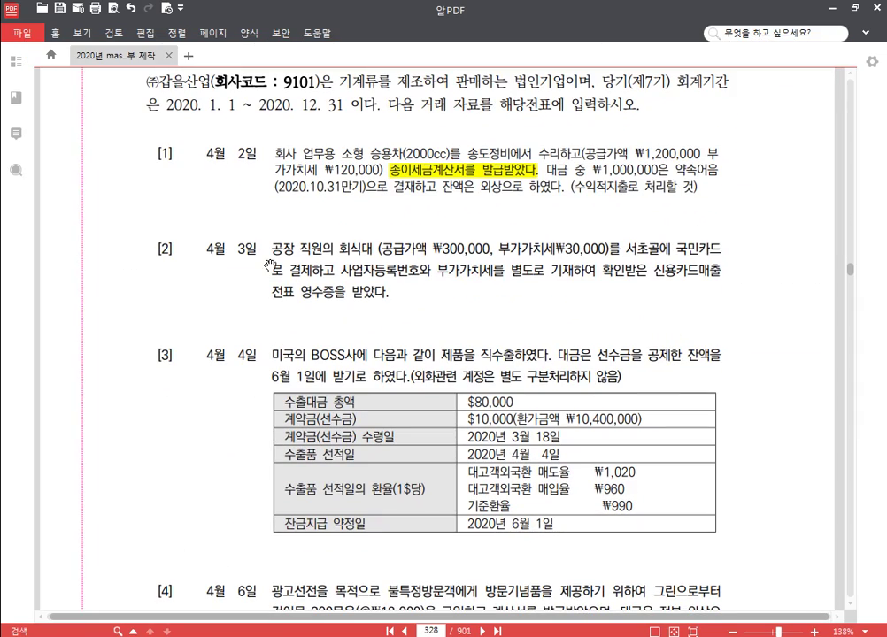
{"action": "left_click_drag", "start_coordinate": [297, 322], "coordinate": [300, 278]}
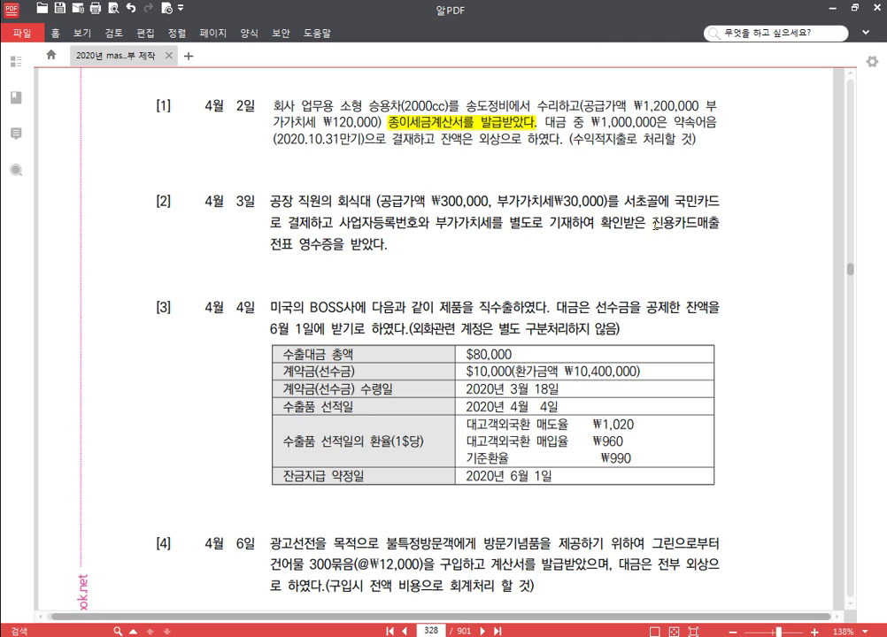
{"action": "left_click_drag", "start_coordinate": [654, 225], "coordinate": [469, 263]}
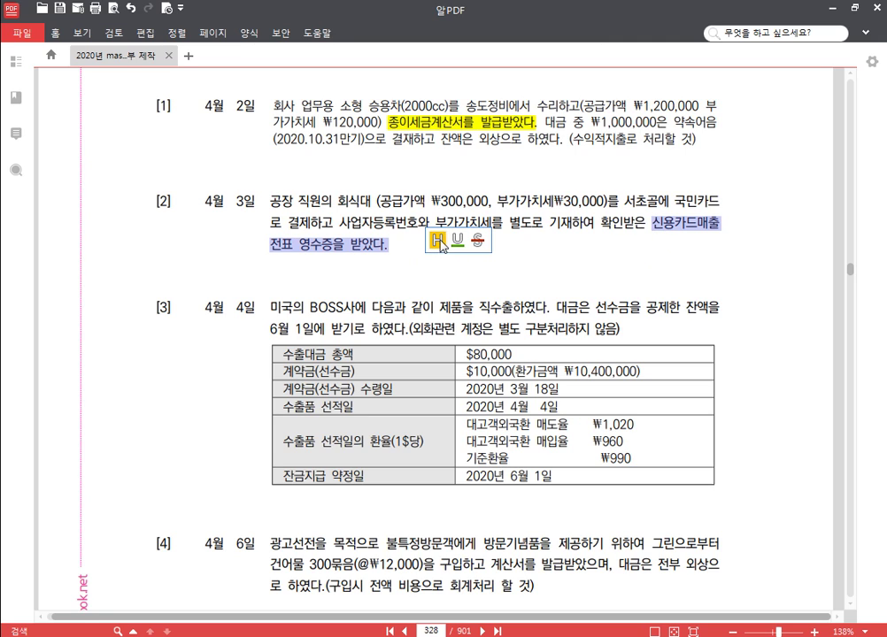
{"action": "left_click", "coordinate": [342, 188]}
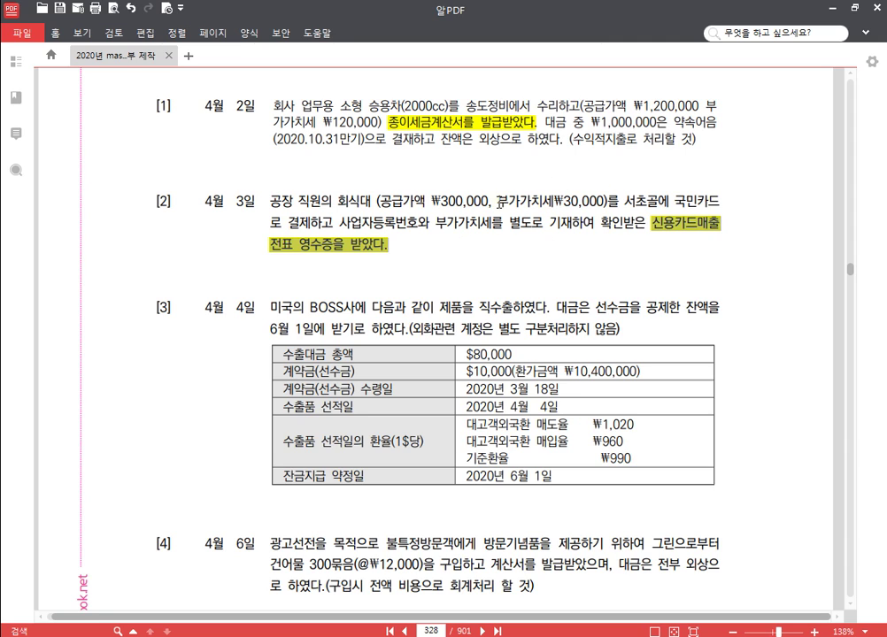
Step: In problem [2], highlight "부가가치세₩30,000" in yellow and underline "사업자등록번호와 부가가치세를 별도로 기재" in green
{"action": "left_click_drag", "start_coordinate": [499, 200], "coordinate": [605, 200]}
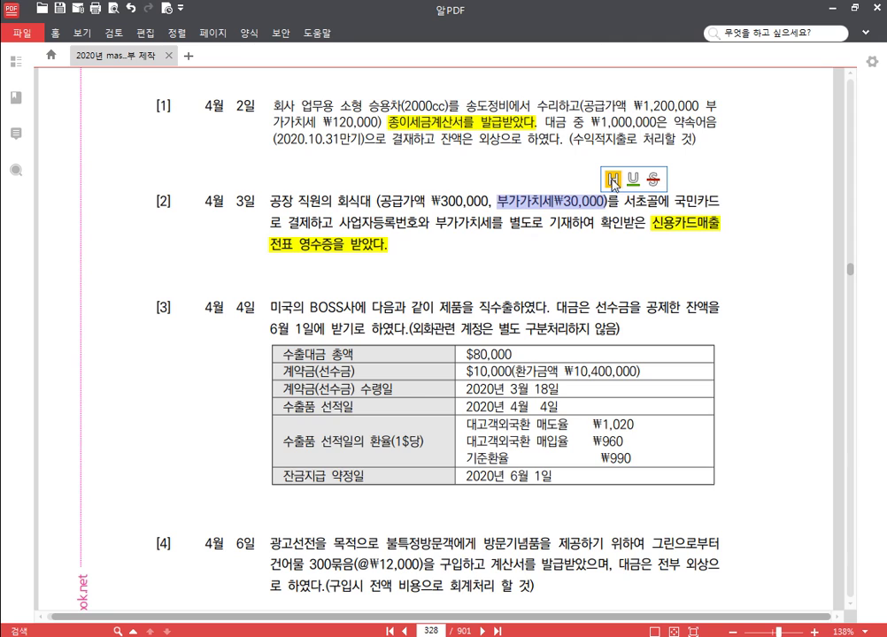
{"action": "left_click", "coordinate": [611, 180]}
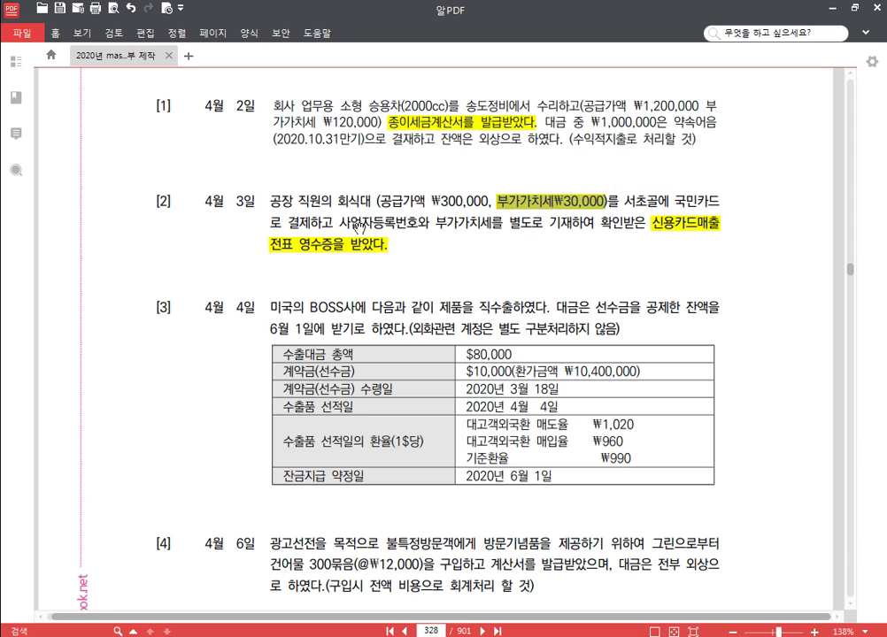
{"action": "left_click_drag", "start_coordinate": [341, 222], "coordinate": [569, 224]}
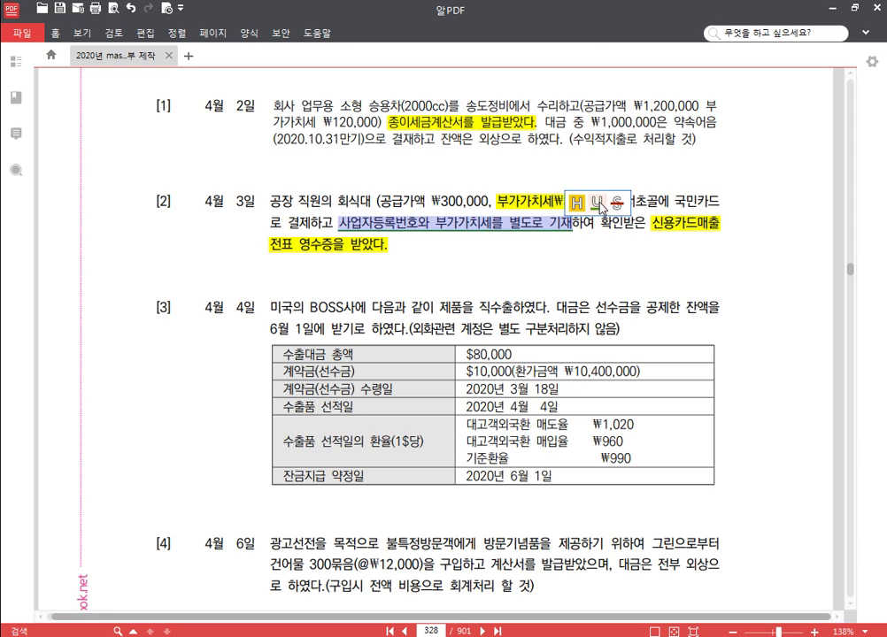
{"action": "left_click", "coordinate": [593, 198]}
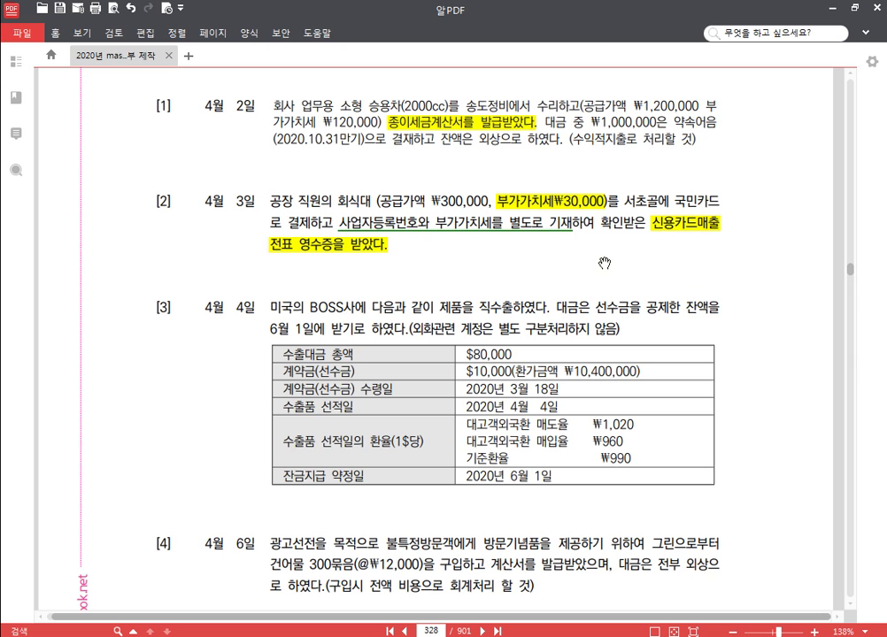
{"action": "scroll", "coordinate": [604, 263], "scroll_direction": "up", "scroll_amount": 3}
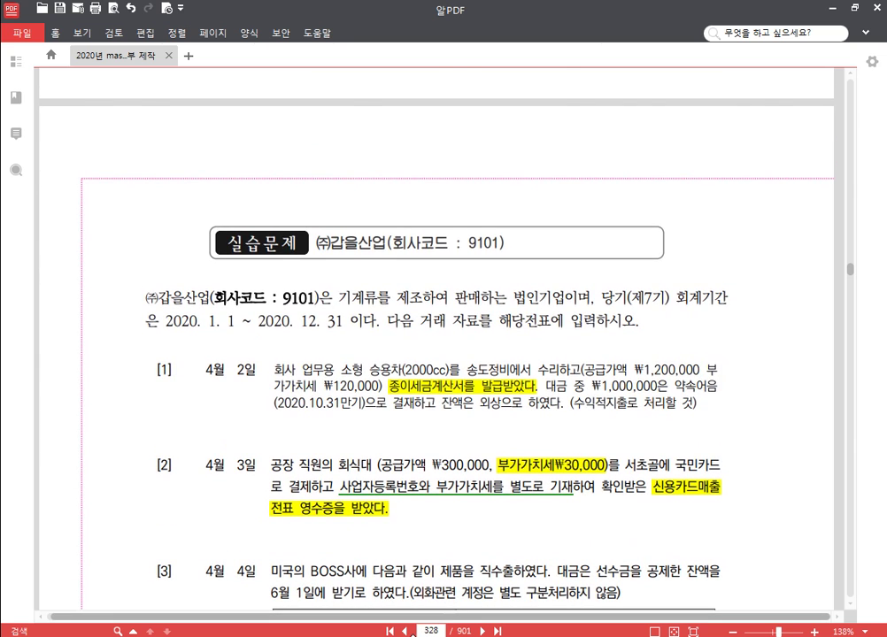
Step: Switch back to the 매입매출전표입력 window and start a new entry dated April 3
{"action": "left_click", "coordinate": [413, 636]}
{"action": "left_click_drag", "start_coordinate": [423, 514], "coordinate": [423, 532]}
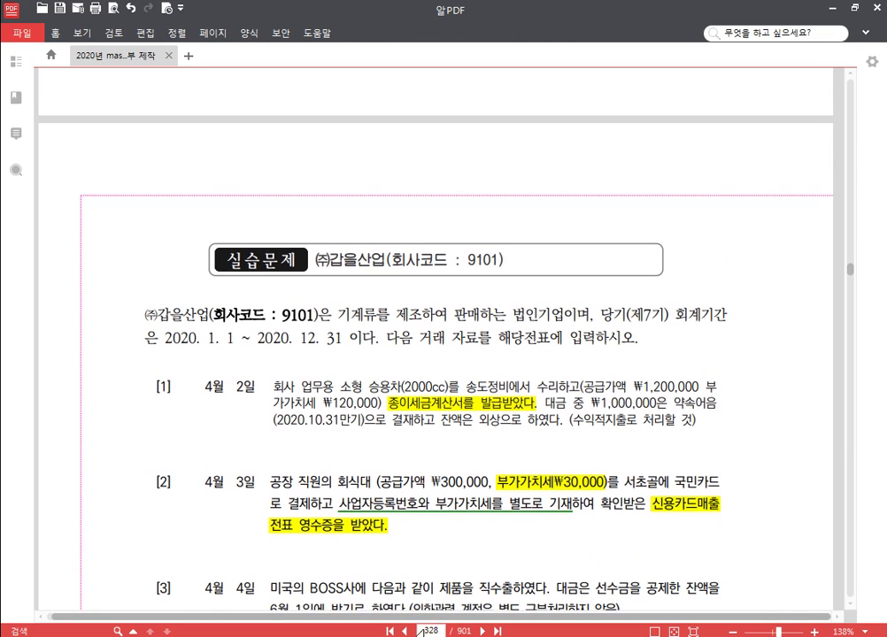
{"action": "right_click", "coordinate": [402, 635]}
{"action": "left_click", "coordinate": [425, 636]}
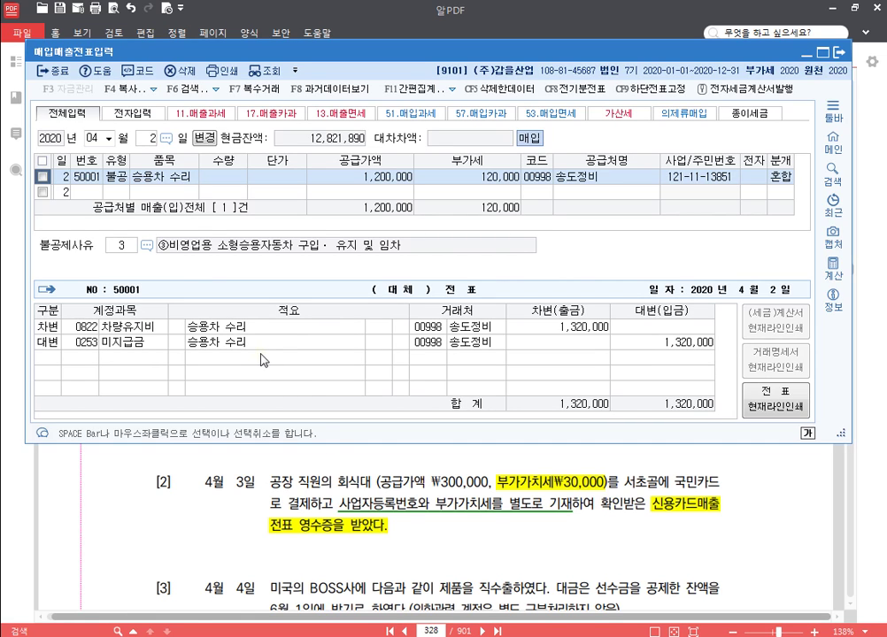
{"action": "left_click", "coordinate": [121, 116]}
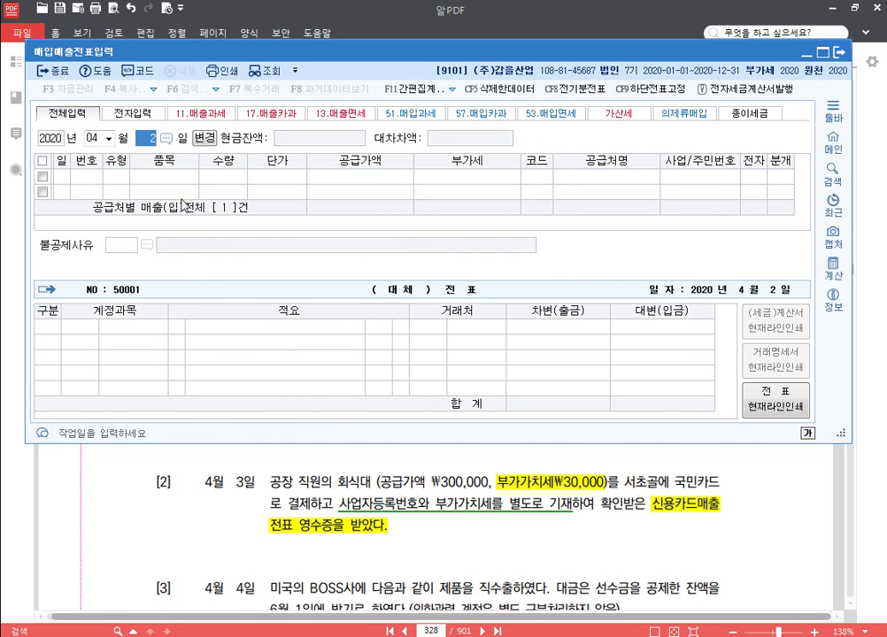
{"action": "type", "text": "3"}
{"action": "key", "text": "Return"}
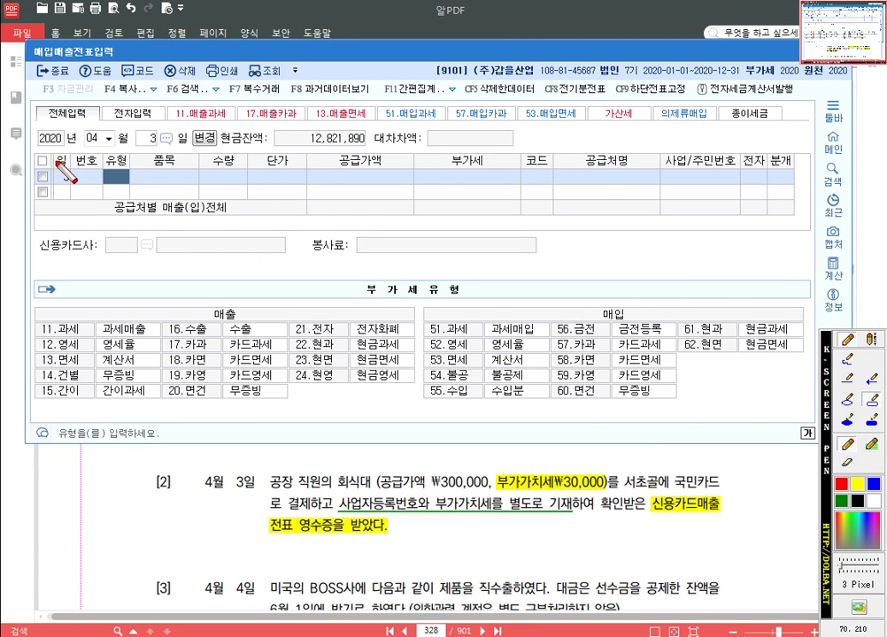
Step: Mark the 일, 유형, 공급가액, 부가세, 코드/공급처명 and 전자 columns with red screen-pen boxes, then clear the drawing
{"action": "left_click_drag", "start_coordinate": [54, 154], "coordinate": [70, 187]}
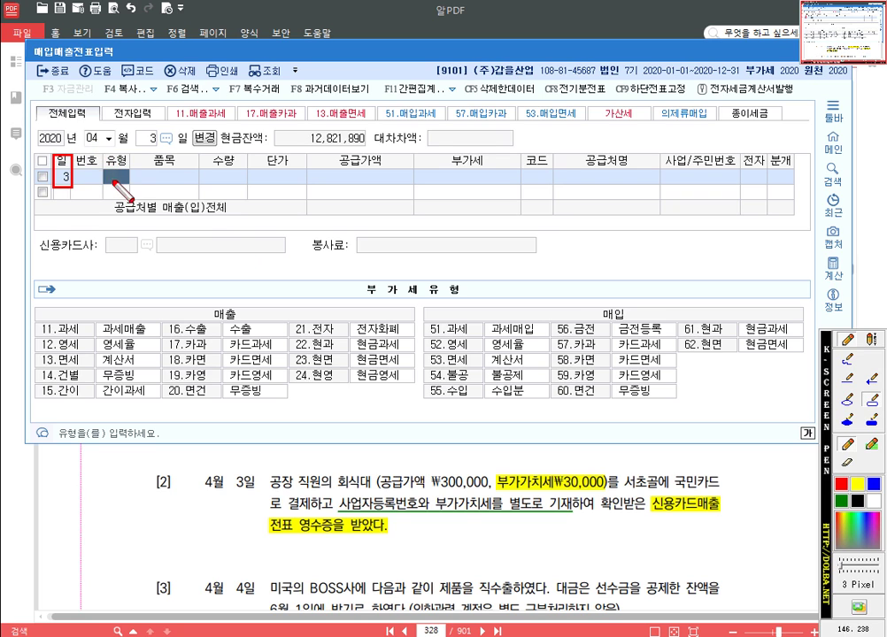
{"action": "left_click_drag", "start_coordinate": [102, 151], "coordinate": [137, 188]}
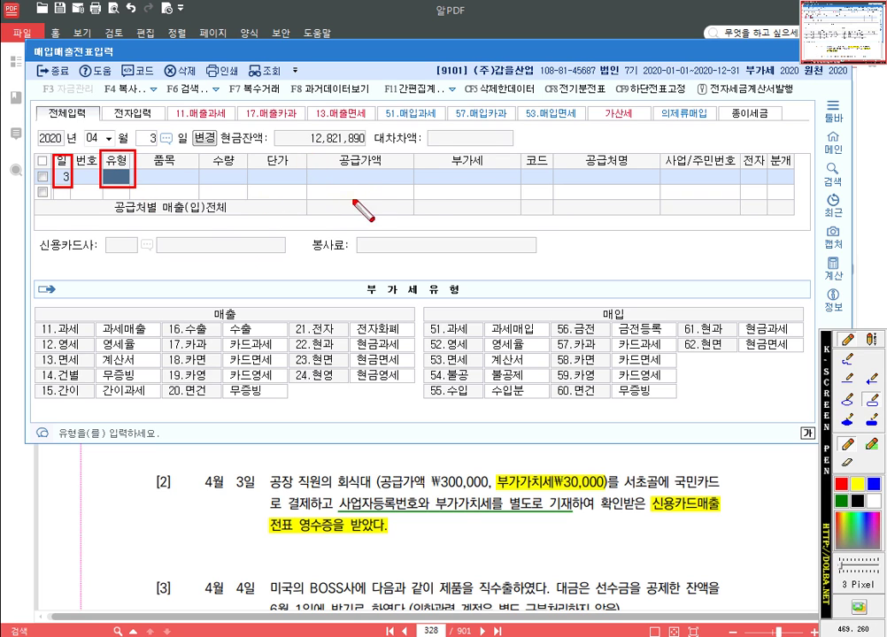
{"action": "left_click_drag", "start_coordinate": [306, 154], "coordinate": [522, 189]}
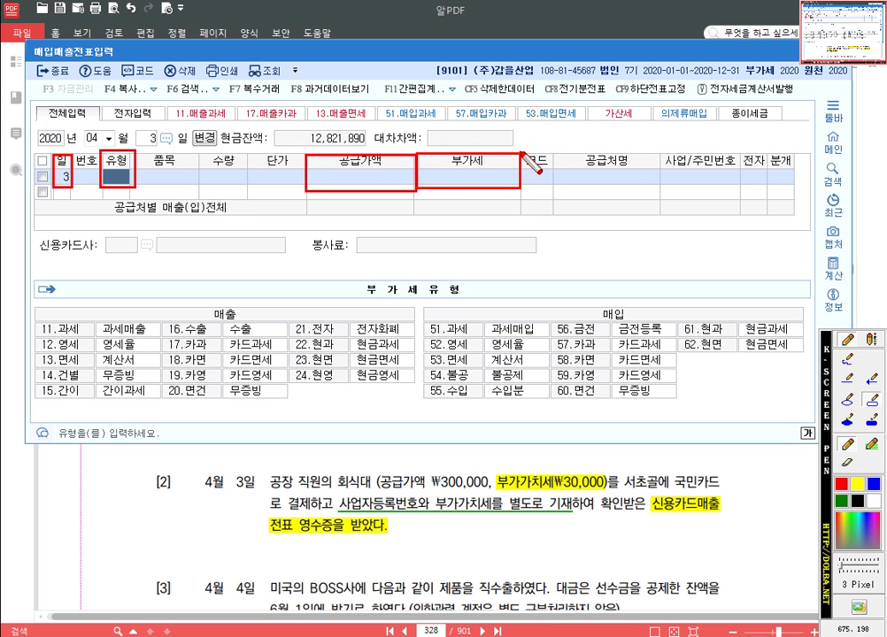
{"action": "left_click_drag", "start_coordinate": [664, 193], "coordinate": [660, 193]}
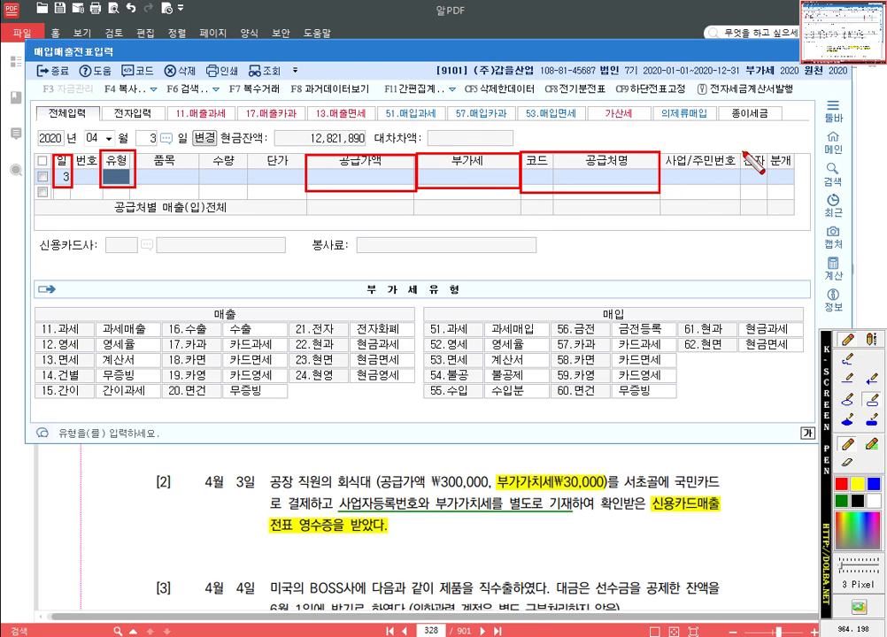
{"action": "left_click_drag", "start_coordinate": [741, 151], "coordinate": [763, 189]}
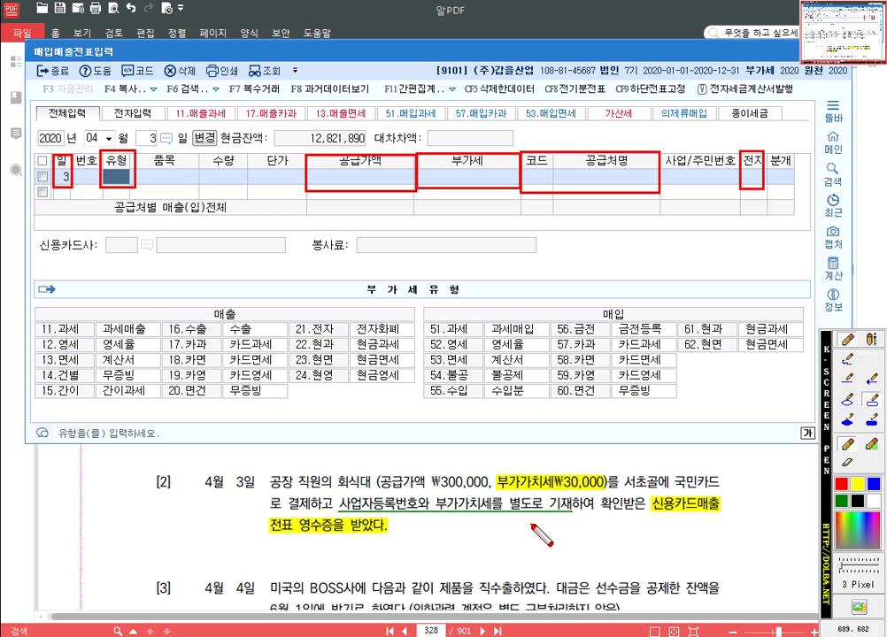
{"action": "key", "text": "Escape"}
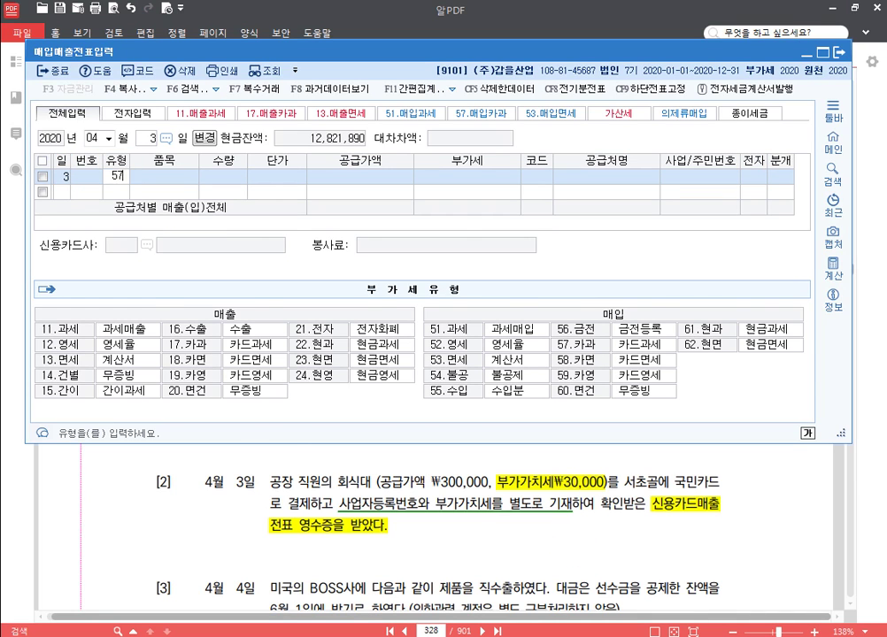
Step: Set the April 3 entry's 유형 to 57 (카과) and its 품목 to 공장직원 회식대
{"action": "type", "text": "57"}
{"action": "key", "text": "Return"}
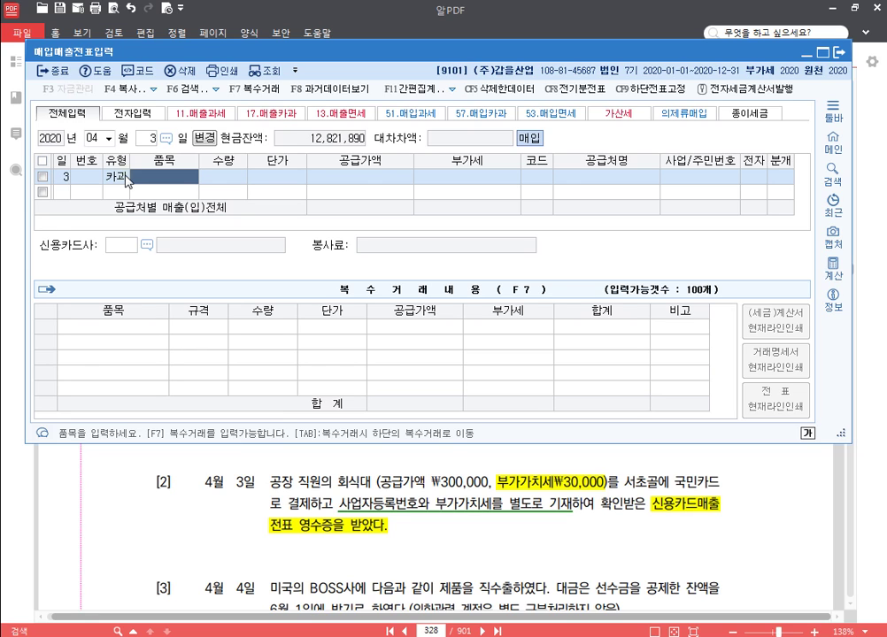
{"action": "type", "text": "공장직원"}
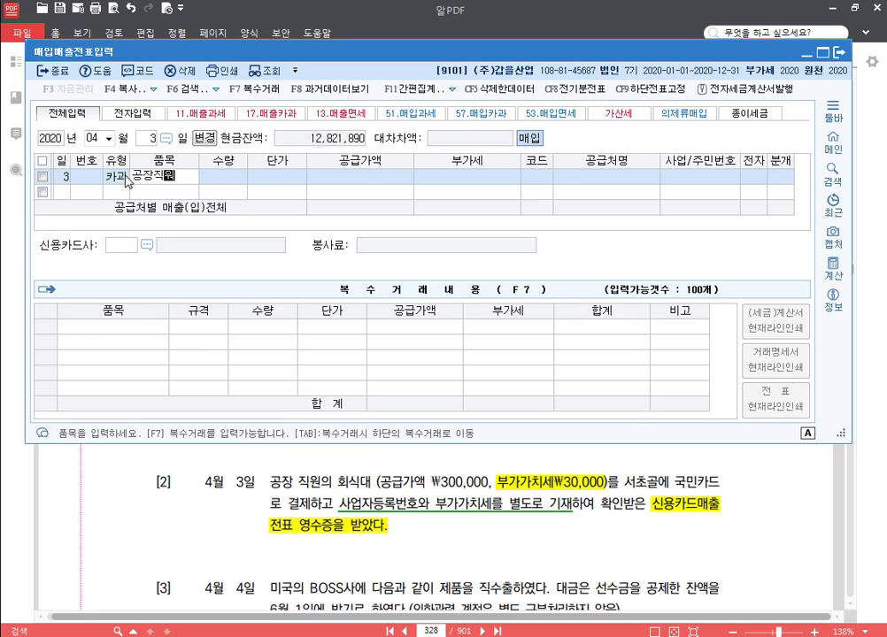
{"action": "type", "text": " 회식"}
{"action": "key", "text": "Return"}
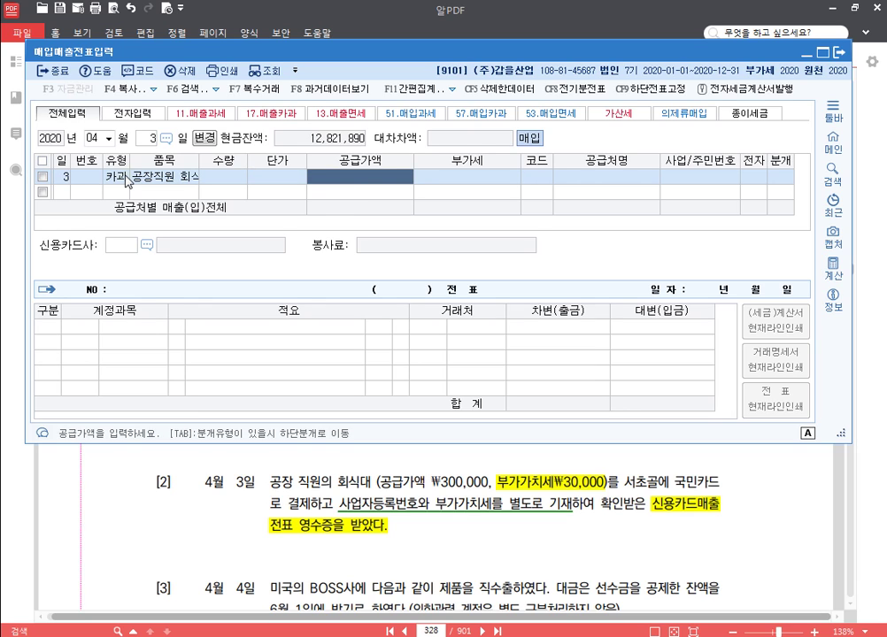
Step: Enter 3,300,000 as the 공급가액 of the 공장직원 회식대 entry
{"action": "type", "text": "3,300,000"}
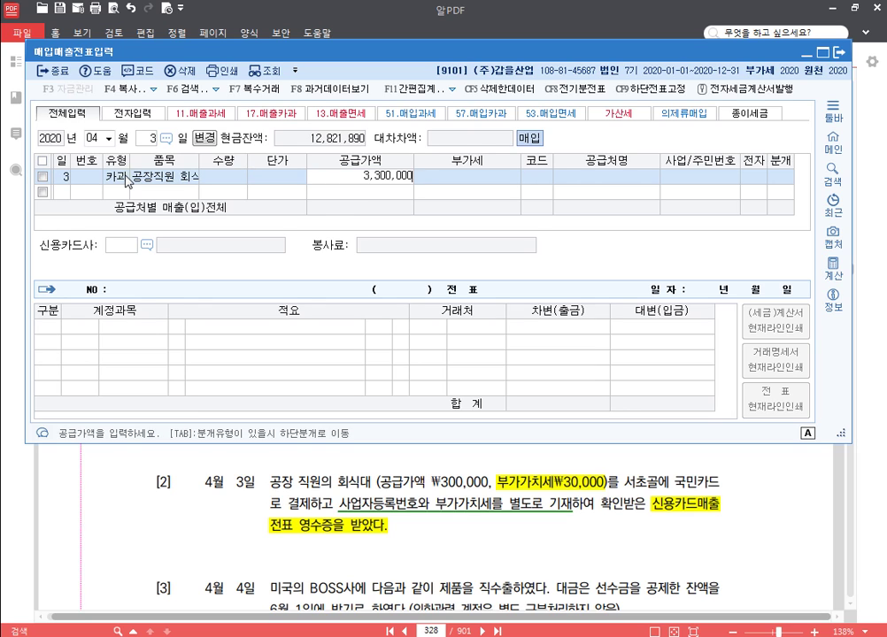
{"action": "key", "text": "Return"}
{"action": "key", "text": "Return"}
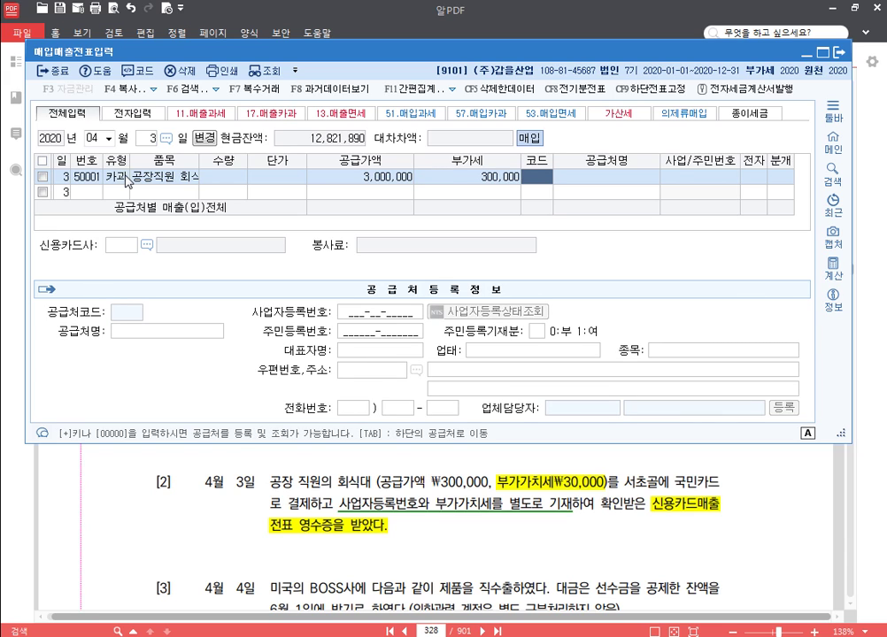
Step: Correct the 공장직원 회식대 entry to a 공급가액 of 300,000 and a 부가세 of 30,000
{"action": "key", "text": "Left"}
{"action": "key", "text": "Left"}
{"action": "type", "text": "3"}
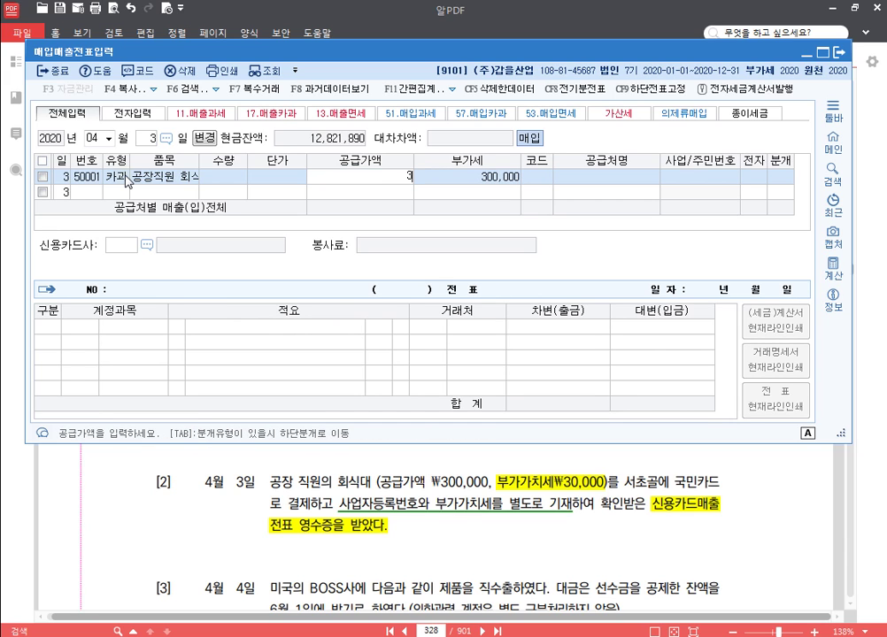
{"action": "type", "text": "00,000"}
{"action": "key", "text": "Return"}
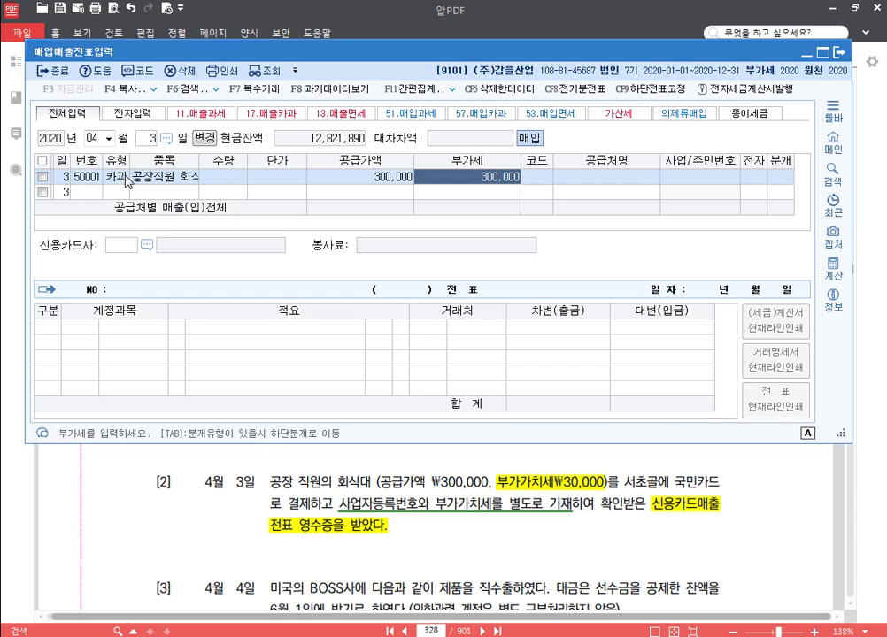
{"action": "type", "text": "30"}
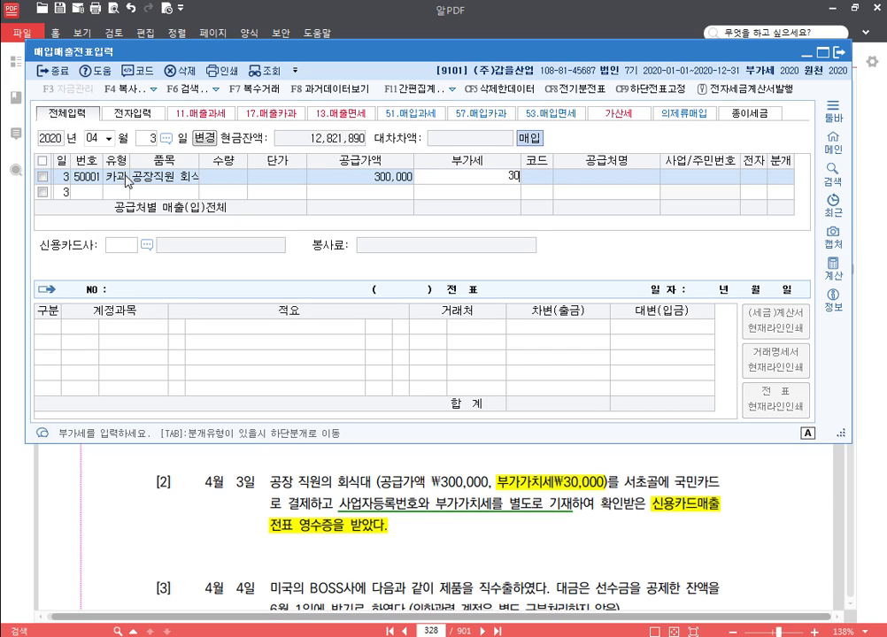
{"action": "type", "text": ",000"}
{"action": "key", "text": "Return"}
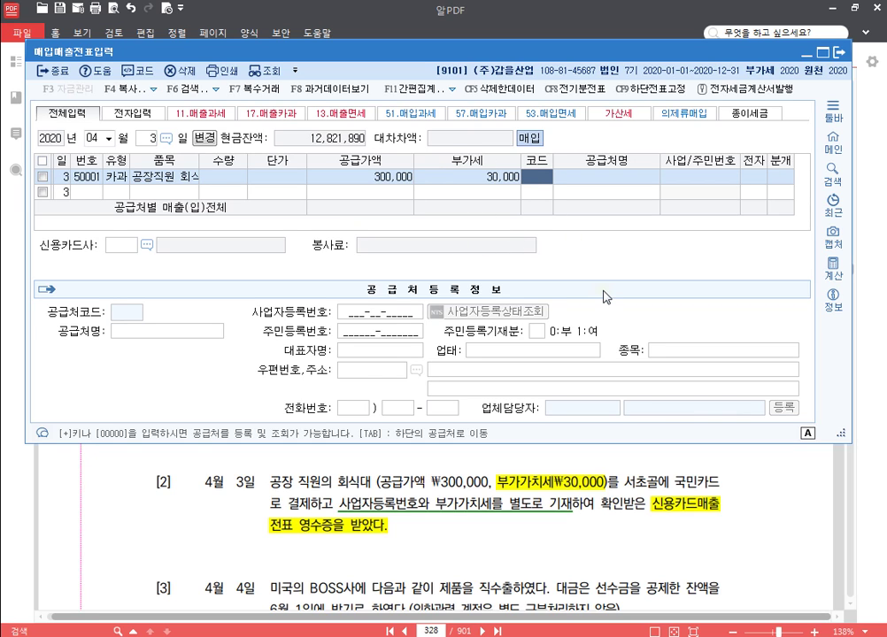
Step: Look up 서초 in the 거래처 list and choose 서초골 (01025) as the supplier
{"action": "type", "text": "ㅅ"}
{"action": "type", "text": "초"}
{"action": "key", "text": "Return"}
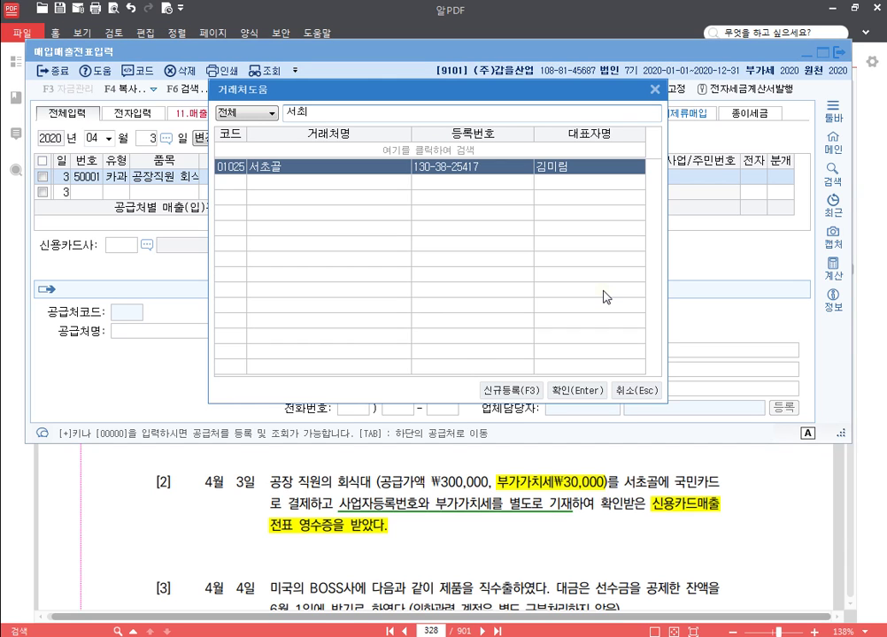
{"action": "key", "text": "Return"}
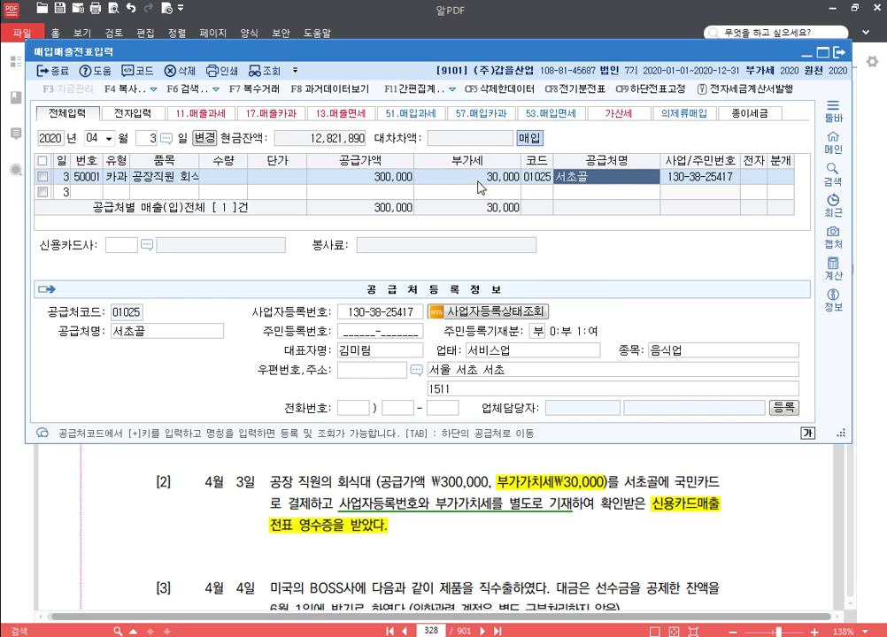
Step: Set the 신용카드사 to 국민카드 (99606) and the 분개 type to 4 (카드)
{"action": "key", "text": "Return"}
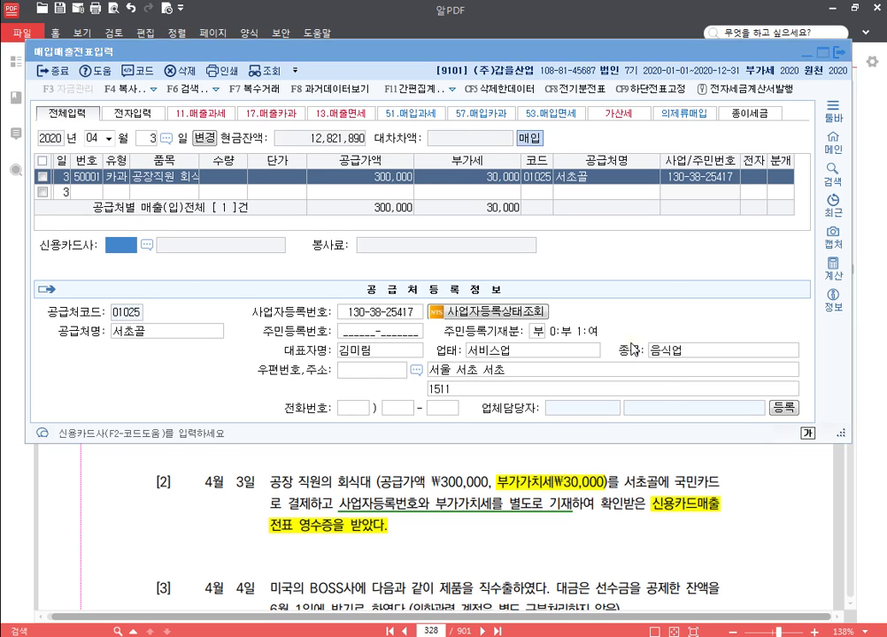
{"action": "key", "text": "F2"}
{"action": "key", "text": "Return"}
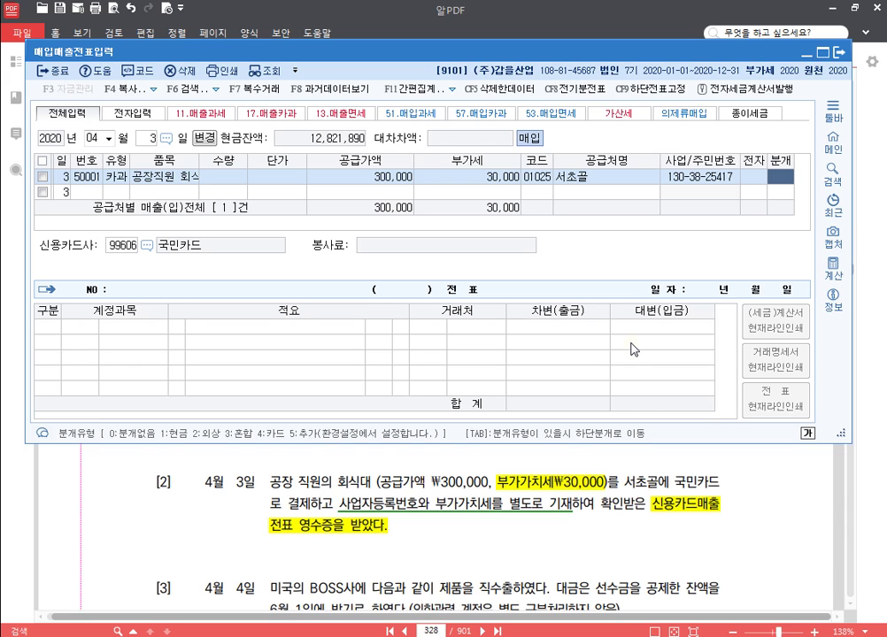
{"action": "type", "text": "4"}
{"action": "key", "text": "Return"}
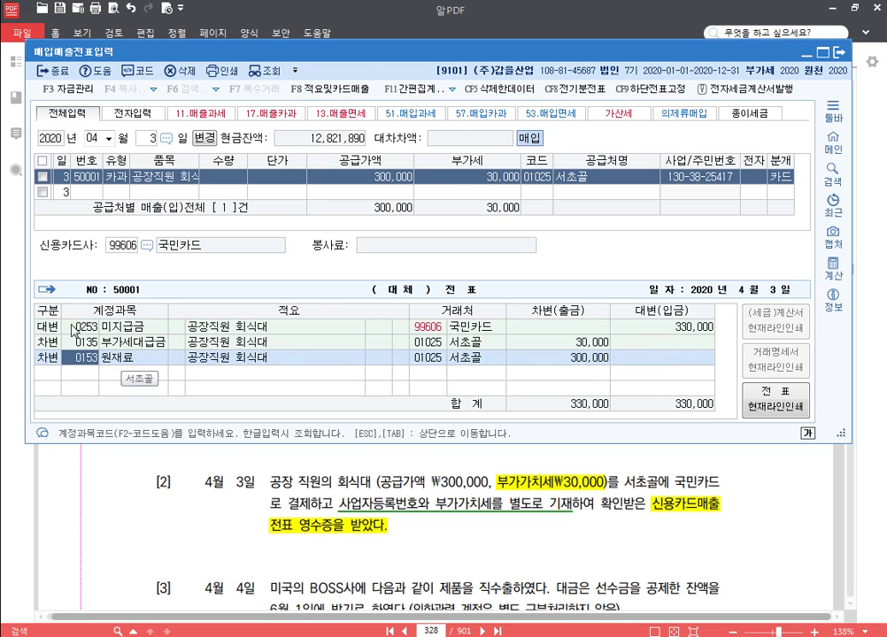
Step: Check the 미지급금 line's 거래처, try 분개 type 2 (외상), and restore type 4 (카드)
{"action": "left_click", "coordinate": [141, 326]}
{"action": "left_click", "coordinate": [428, 327]}
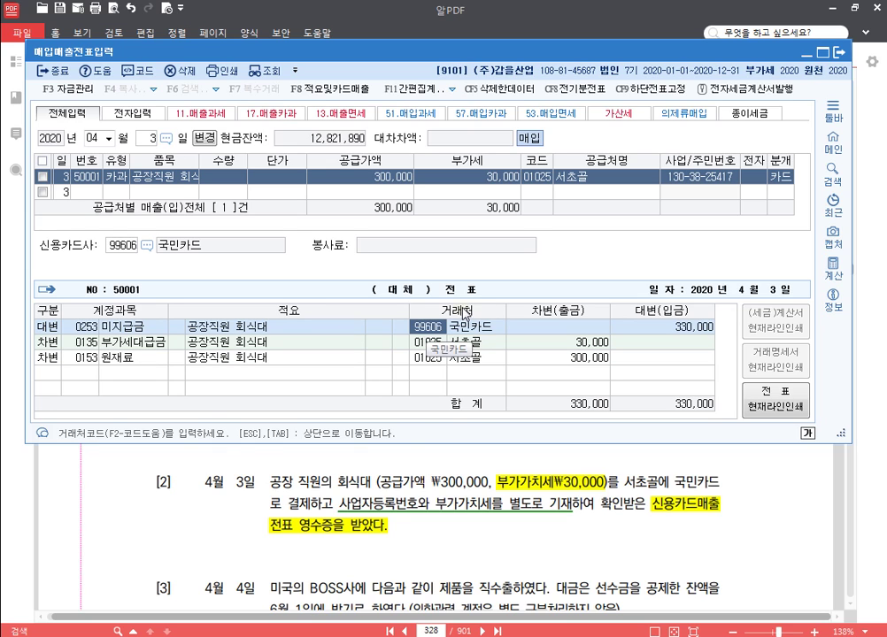
{"action": "left_click", "coordinate": [782, 179]}
{"action": "type", "text": "2"}
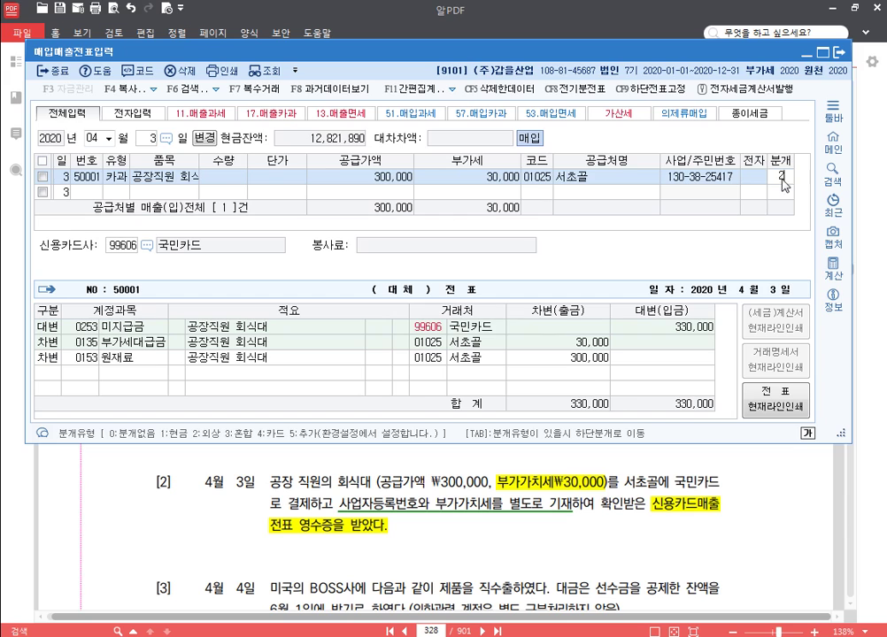
{"action": "key", "text": "Return"}
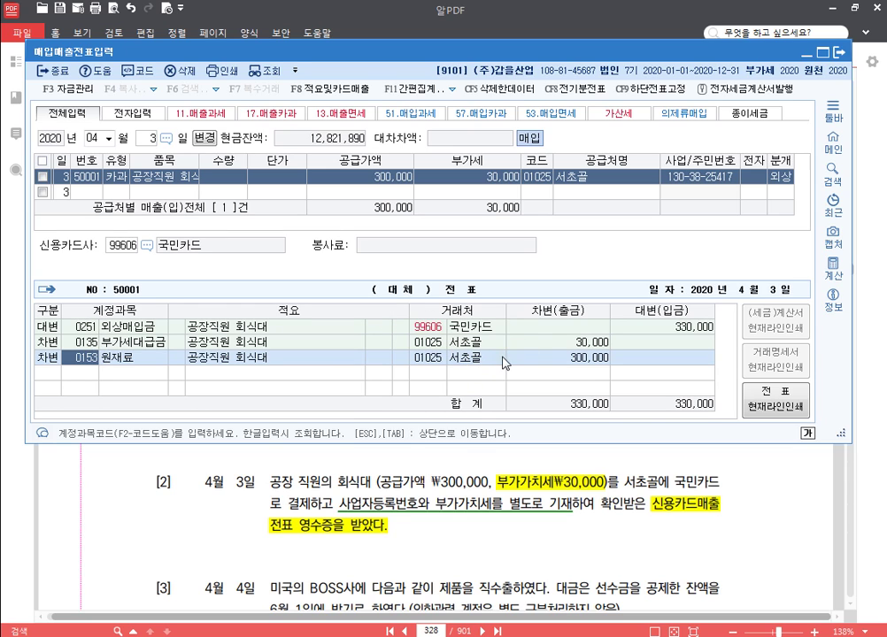
{"action": "left_click", "coordinate": [790, 179]}
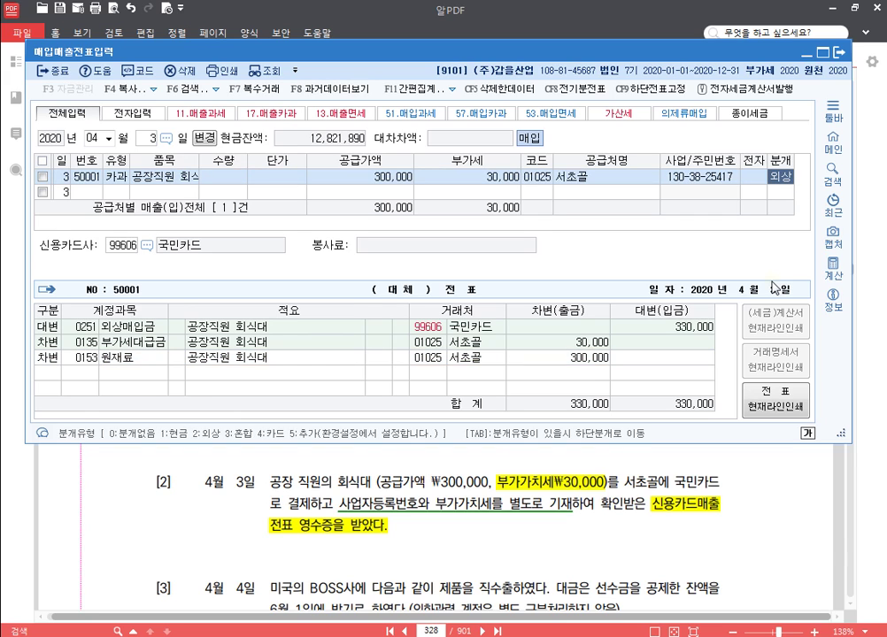
{"action": "type", "text": "4"}
{"action": "key", "text": "Return"}
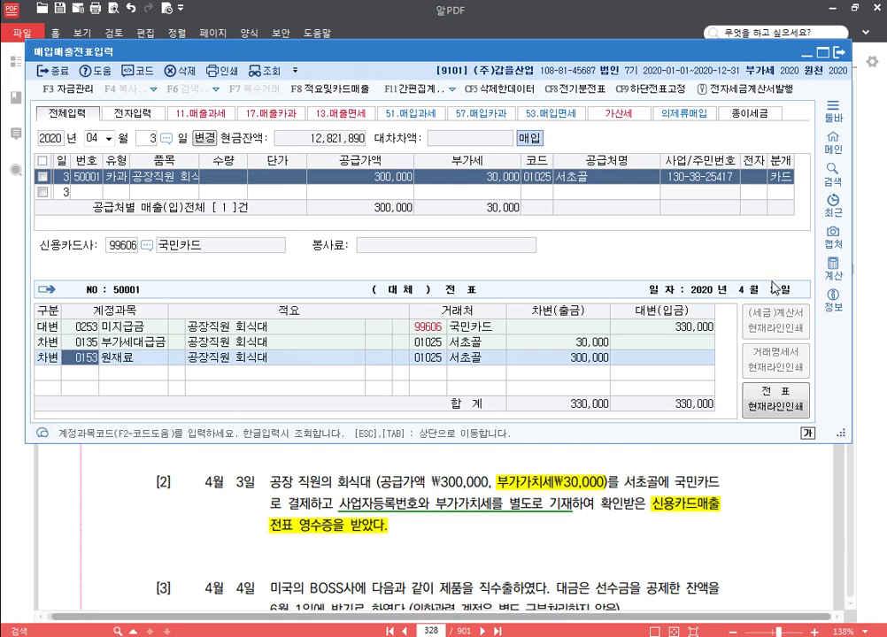
Step: Replace the 원재료 debit account with 511 복리후생비 and finish the 서초골 journal
{"action": "type", "text": "0511"}
{"action": "key", "text": "Return"}
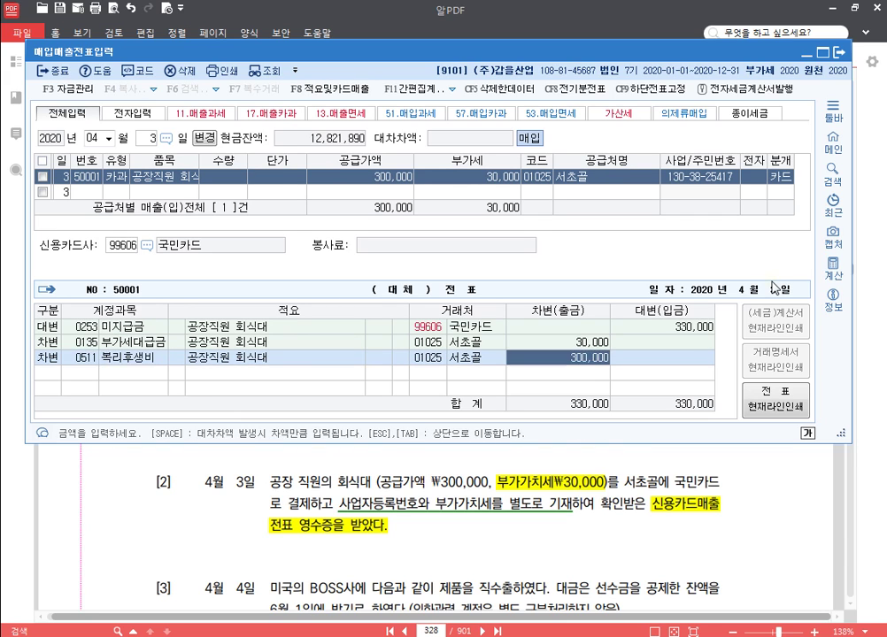
{"action": "key", "text": "Escape"}
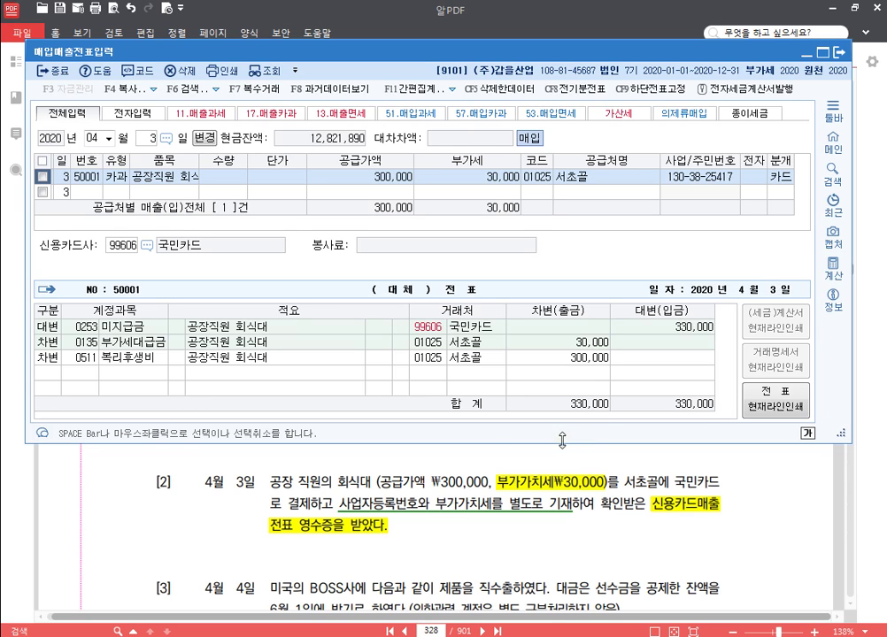
Step: Switch to the textbook in 알PDF and highlight "(환가금액 ₩10,400,000)" in yellow in problem [3]
{"action": "left_click", "coordinate": [746, 536]}
{"action": "scroll", "coordinate": [519, 251], "scroll_direction": "down", "scroll_amount": 5}
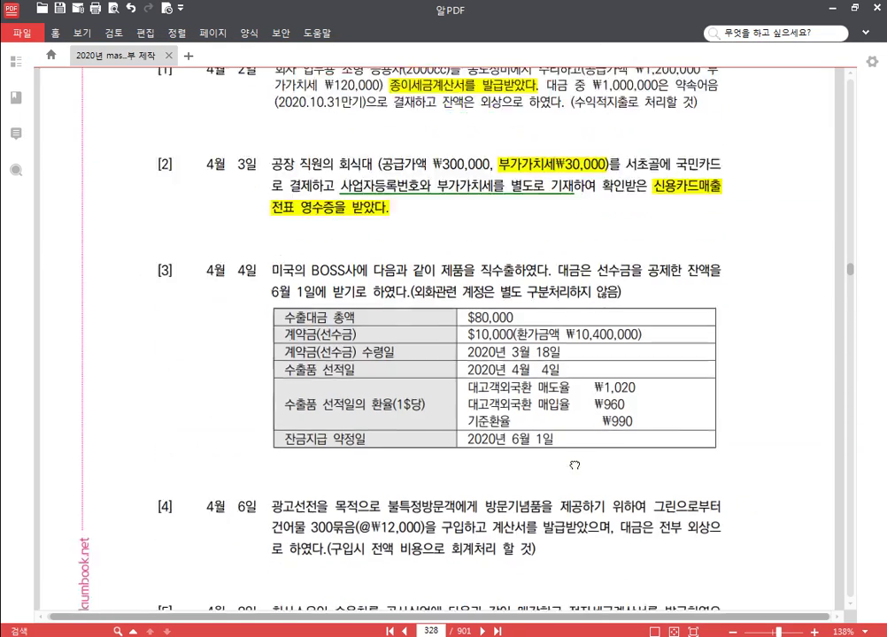
{"action": "left_click_drag", "start_coordinate": [564, 359], "coordinate": [570, 307]}
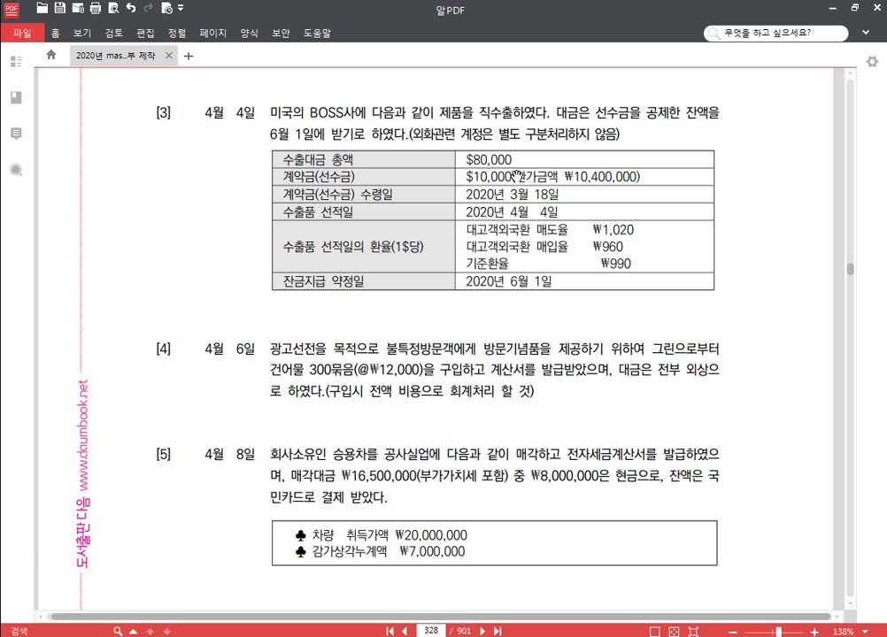
{"action": "left_click_drag", "start_coordinate": [639, 177], "coordinate": [517, 175]}
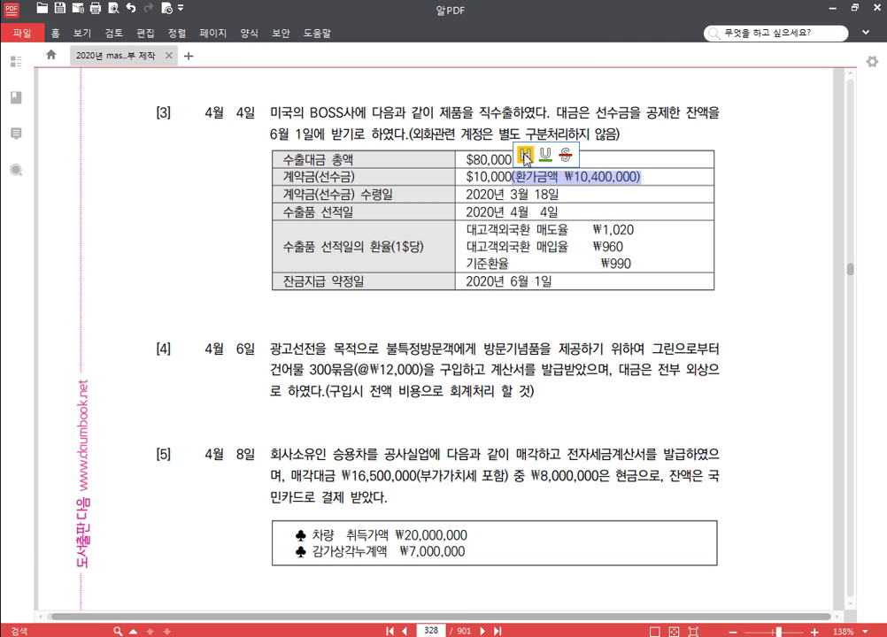
{"action": "left_click", "coordinate": [526, 155]}
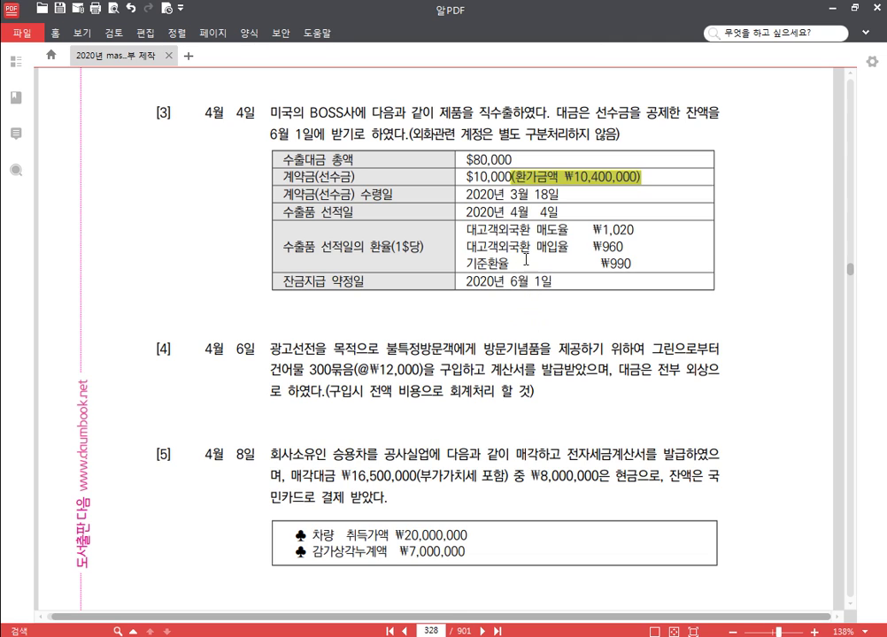
Step: Highlight "기준환율 ₩990" in yellow in problem [3]'s table
{"action": "left_click_drag", "start_coordinate": [626, 259], "coordinate": [466, 262]}
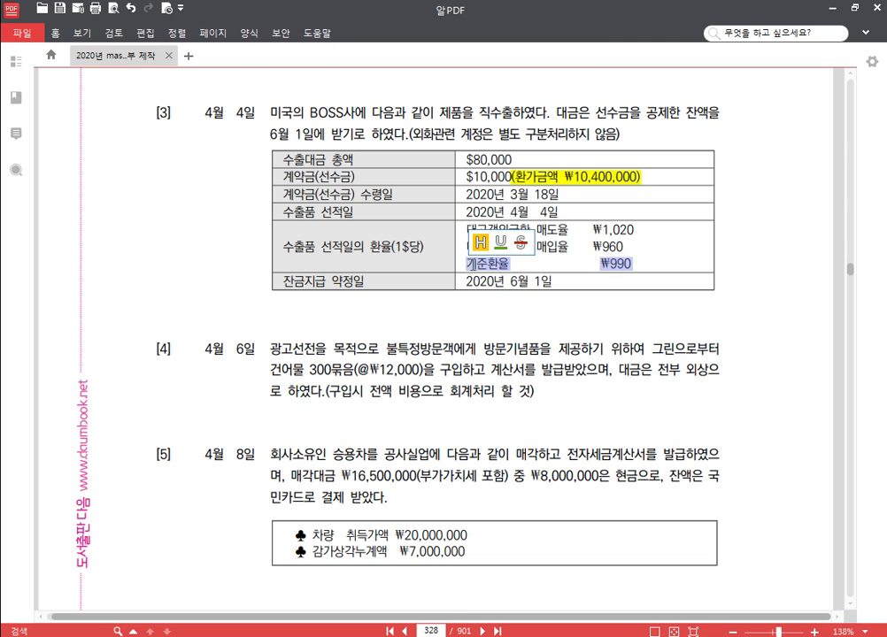
{"action": "left_click", "coordinate": [479, 240]}
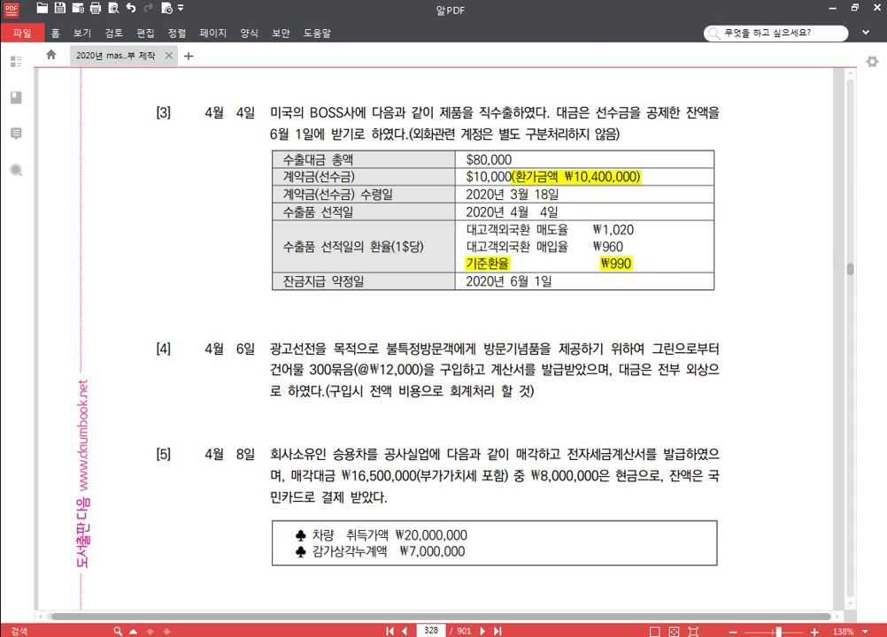
Step: Switch to 매입매출전표입력 and start a 4월 4일 entry with 유형 16 (수출) and 품목 제품
{"action": "key", "text": "alt+Tab"}
{"action": "left_click", "coordinate": [150, 139]}
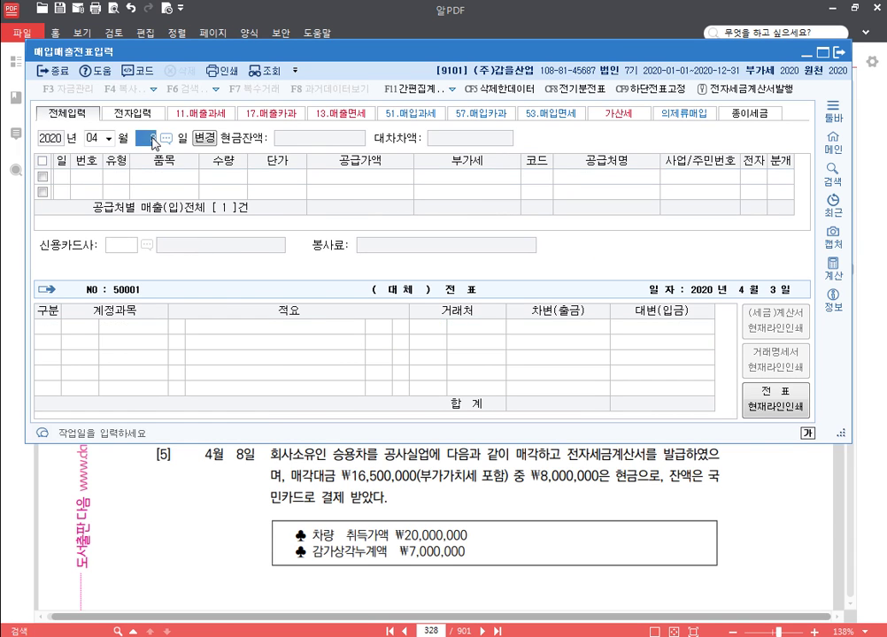
{"action": "key", "text": "Return"}
{"action": "key", "text": "Return"}
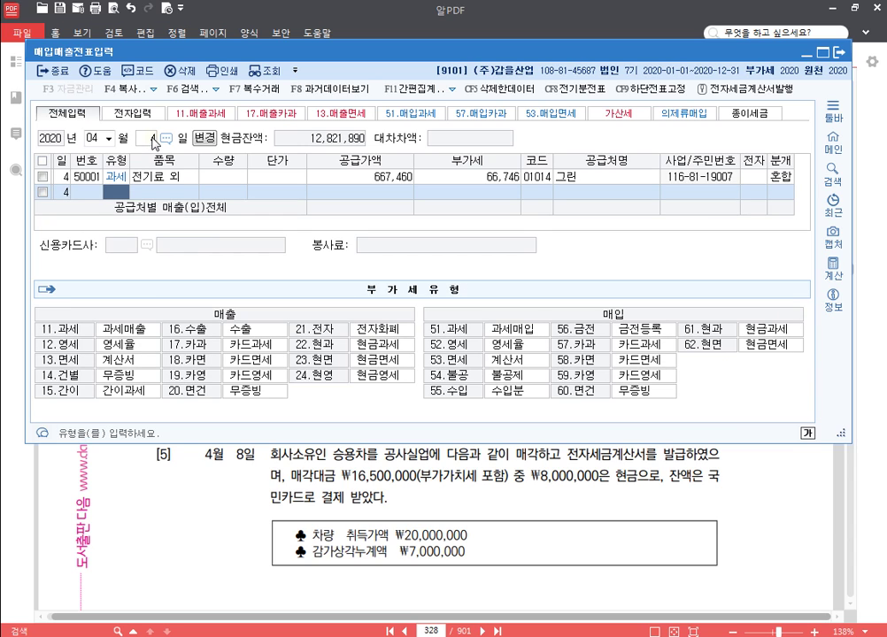
{"action": "type", "text": "16"}
{"action": "key", "text": "Return"}
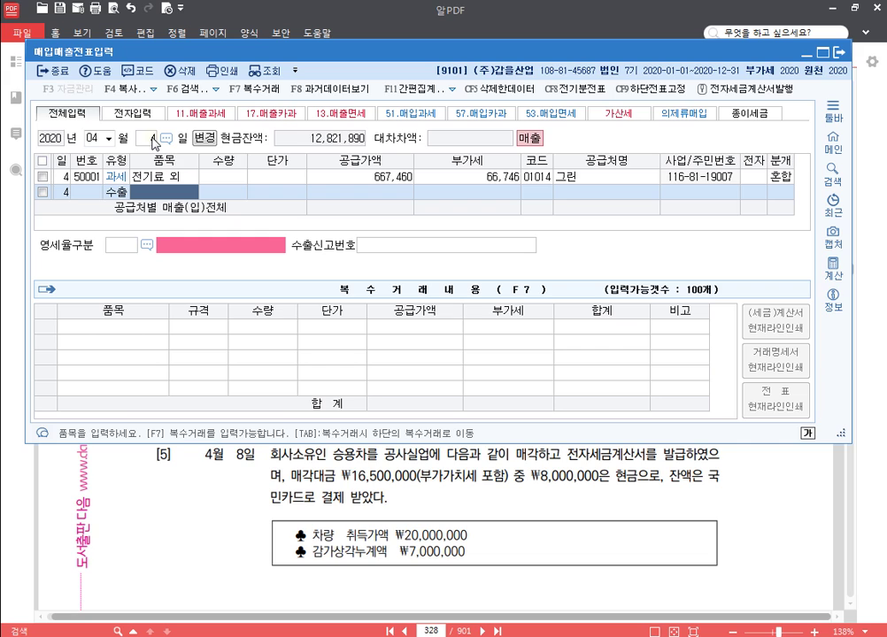
{"action": "type", "text": "제품"}
{"action": "key", "text": "Return"}
{"action": "key", "text": "Return"}
{"action": "key", "text": "Return"}
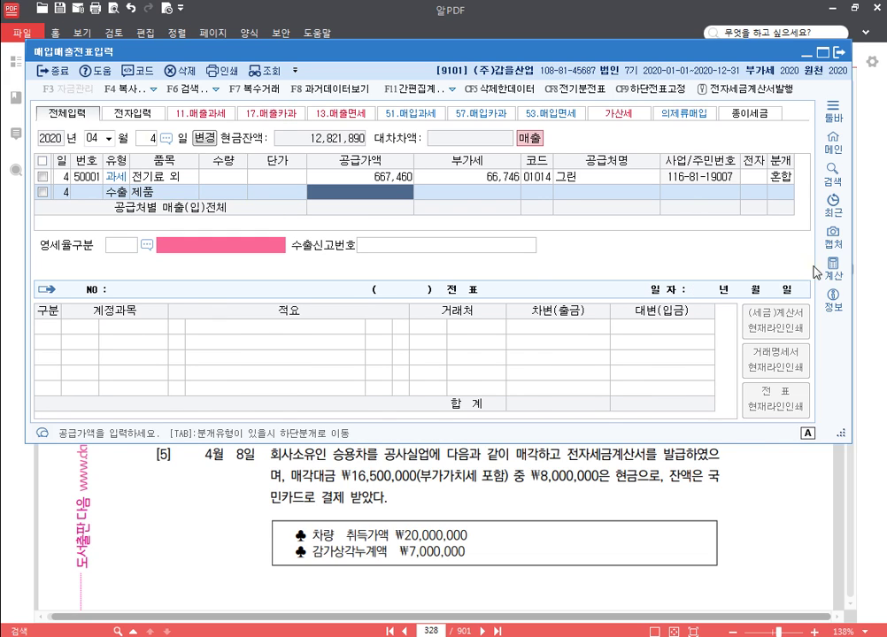
Step: Calculate 70,000 × 990 + 10,400,000 in the built-in 계산기 for the export's 공급가액
{"action": "key", "text": "plus"}
{"action": "left_click_drag", "start_coordinate": [471, 69], "coordinate": [546, 25]}
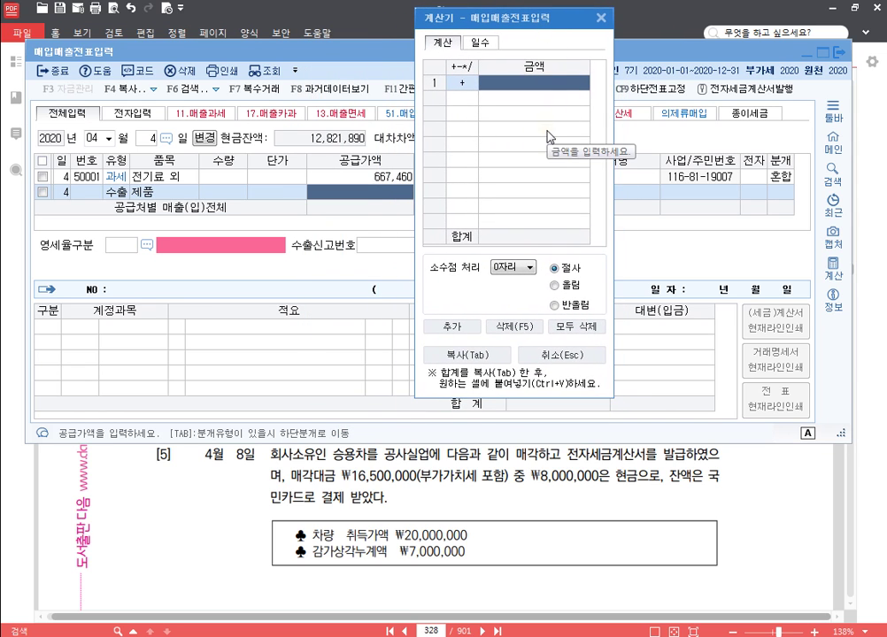
{"action": "type", "text": "70000"}
{"action": "key", "text": "Return"}
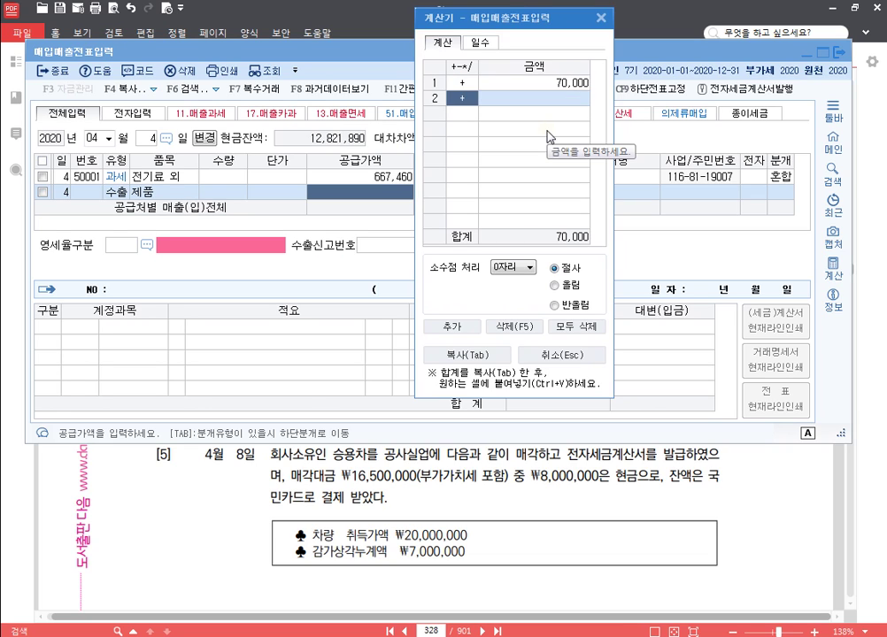
{"action": "type", "text": "*9"}
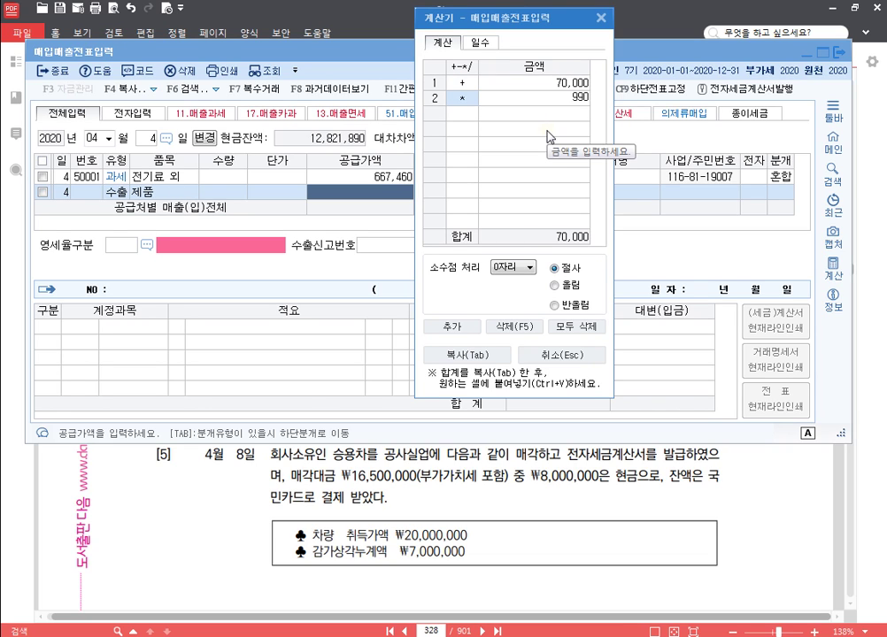
{"action": "key", "text": "Return"}
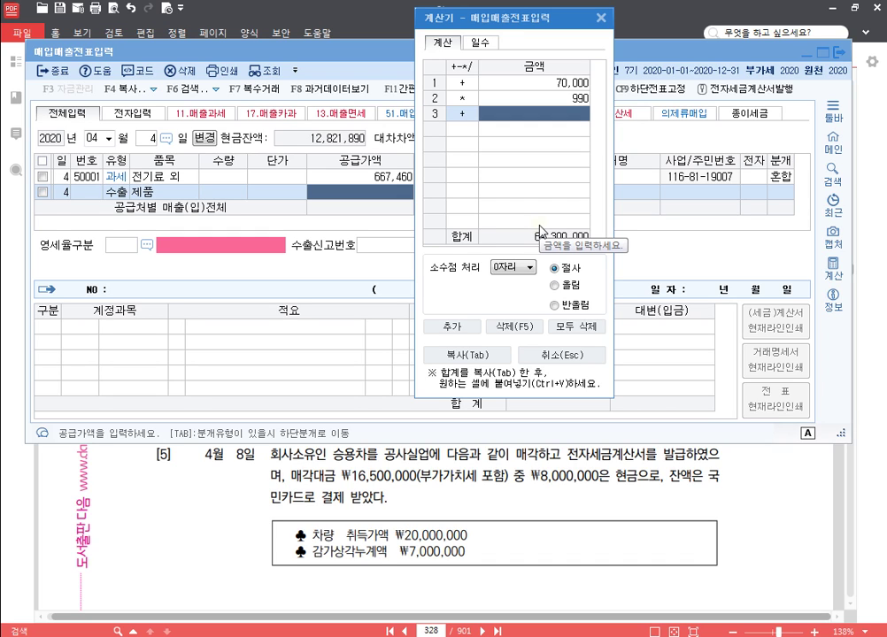
{"action": "type", "text": "10400000"}
{"action": "key", "text": "Return"}
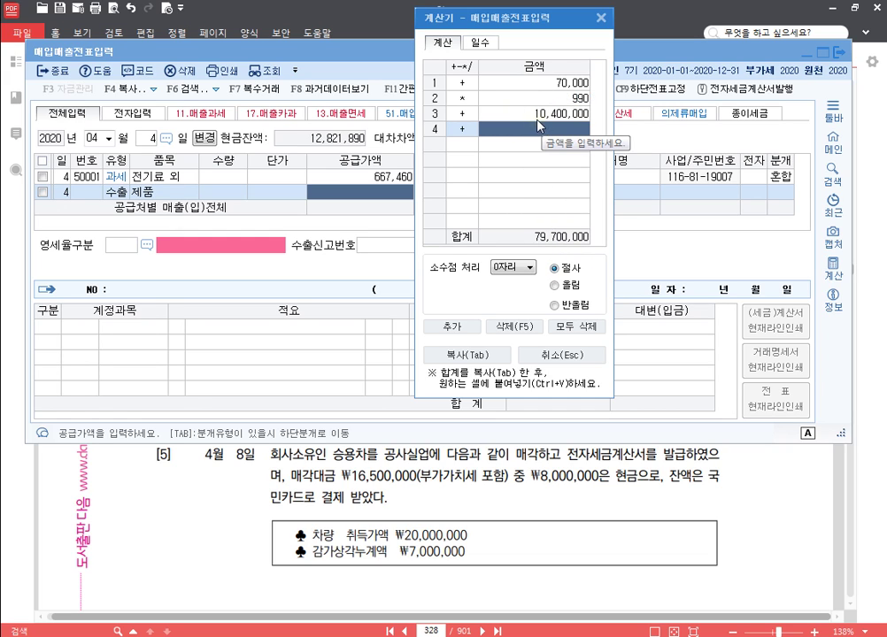
{"action": "left_click", "coordinate": [574, 114]}
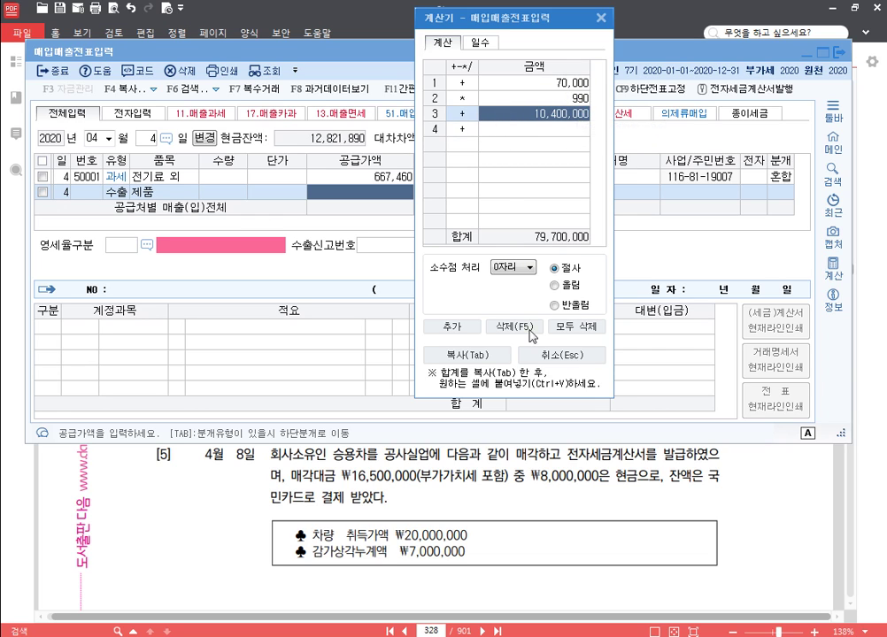
Step: Copy the calculated total, enter 79,700,000 as the 제품 line's 공급가액, and close the 계산기
{"action": "left_click", "coordinate": [474, 355]}
{"action": "left_click", "coordinate": [415, 212]}
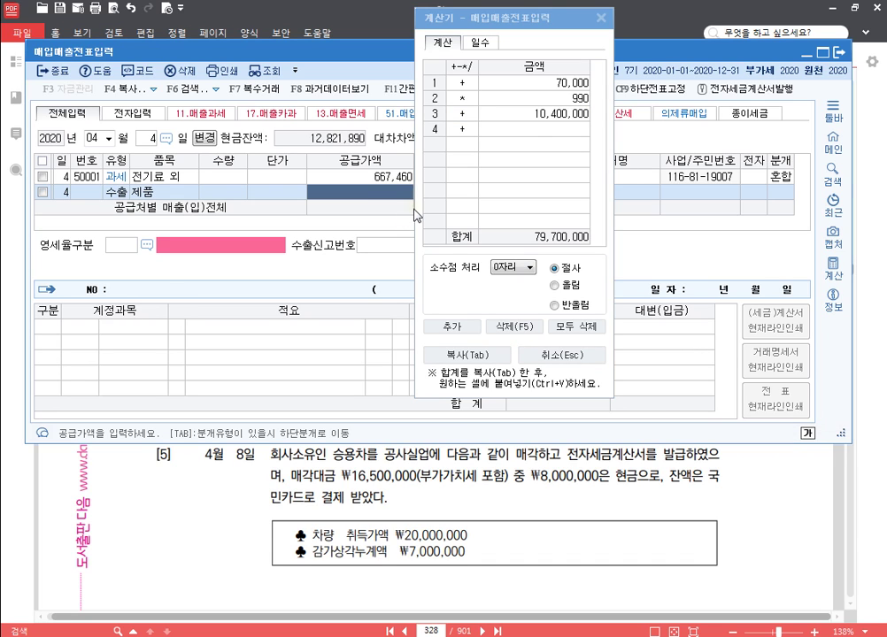
{"action": "type", "text": "79,700,000"}
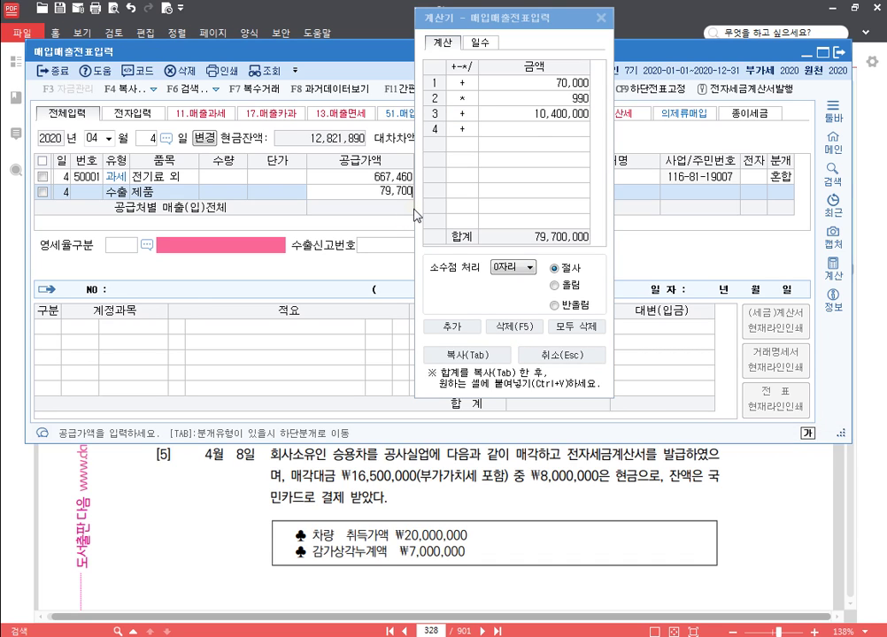
{"action": "key", "text": "Return"}
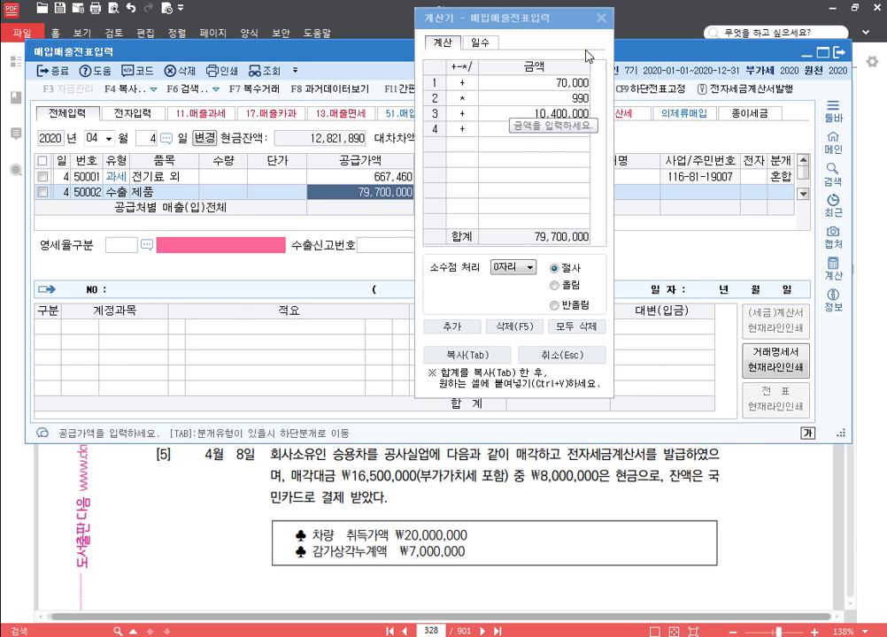
{"action": "left_click", "coordinate": [607, 28]}
{"action": "left_click", "coordinate": [601, 17]}
Step: Set the 공급처 to BOSS사 (01004) and the 영세율구분 to 1 (직접수출), leaving 수출신고번호 blank
{"action": "key", "text": "Return"}
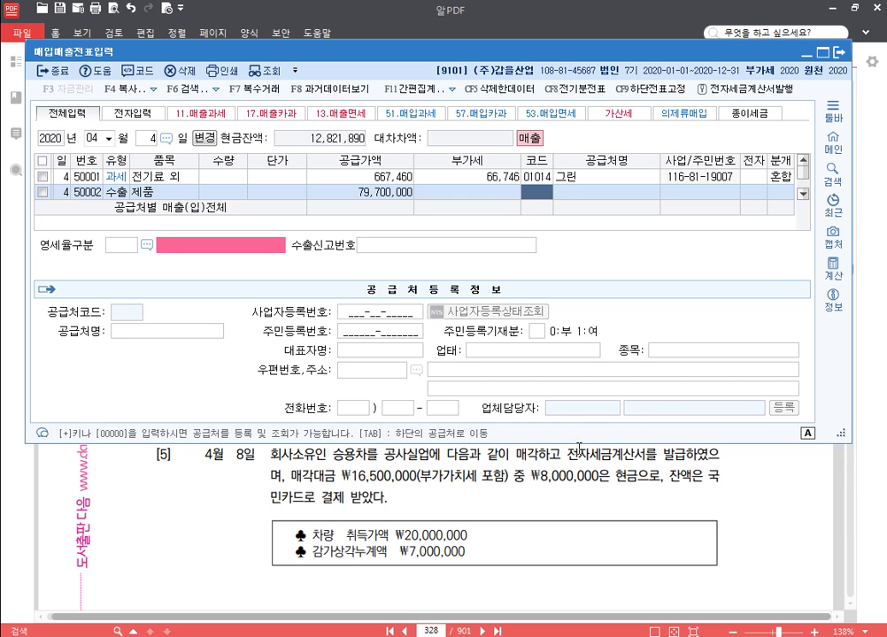
{"action": "type", "text": "bo"}
{"action": "key", "text": "Return"}
{"action": "key", "text": "Return"}
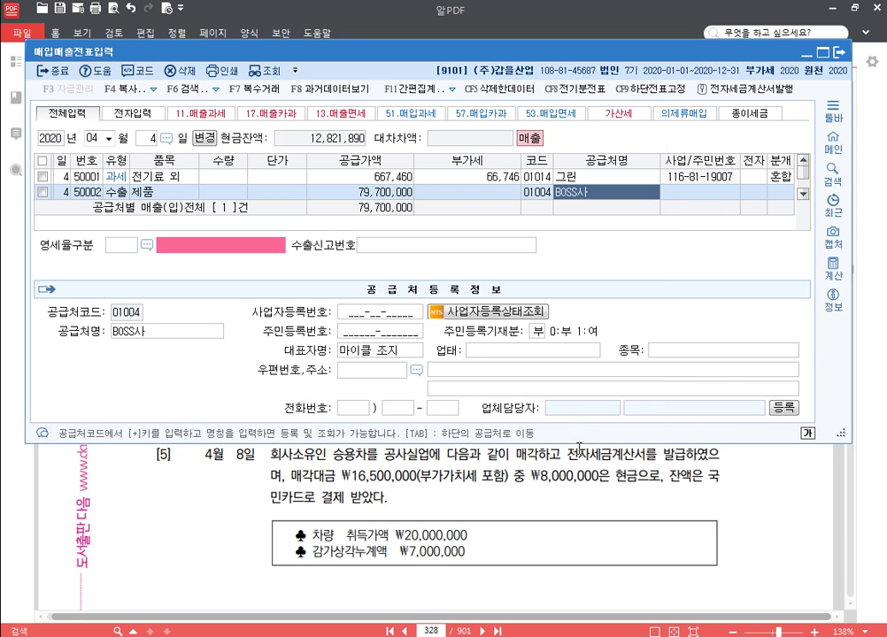
{"action": "key", "text": "Return"}
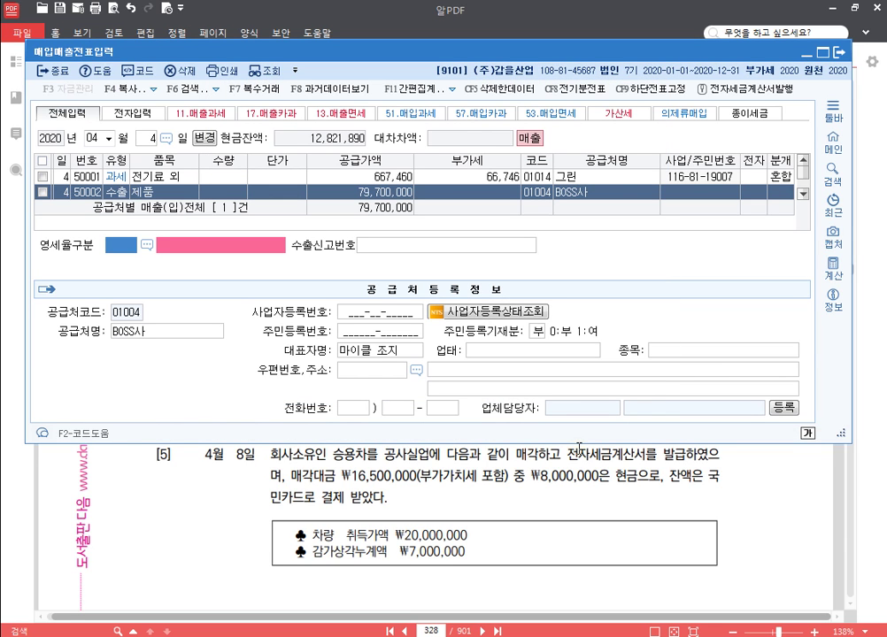
{"action": "type", "text": "1"}
{"action": "key", "text": "Return"}
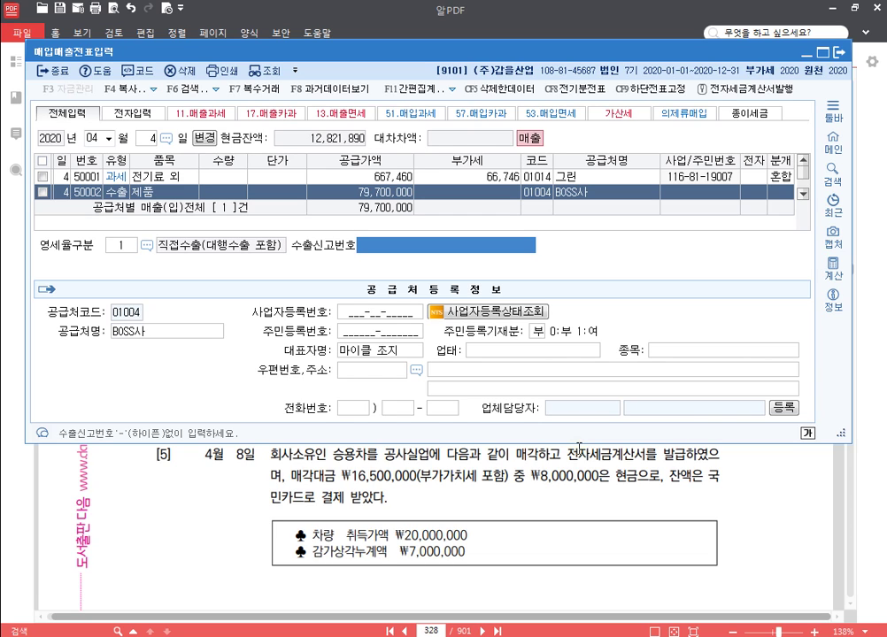
{"action": "key", "text": "Return"}
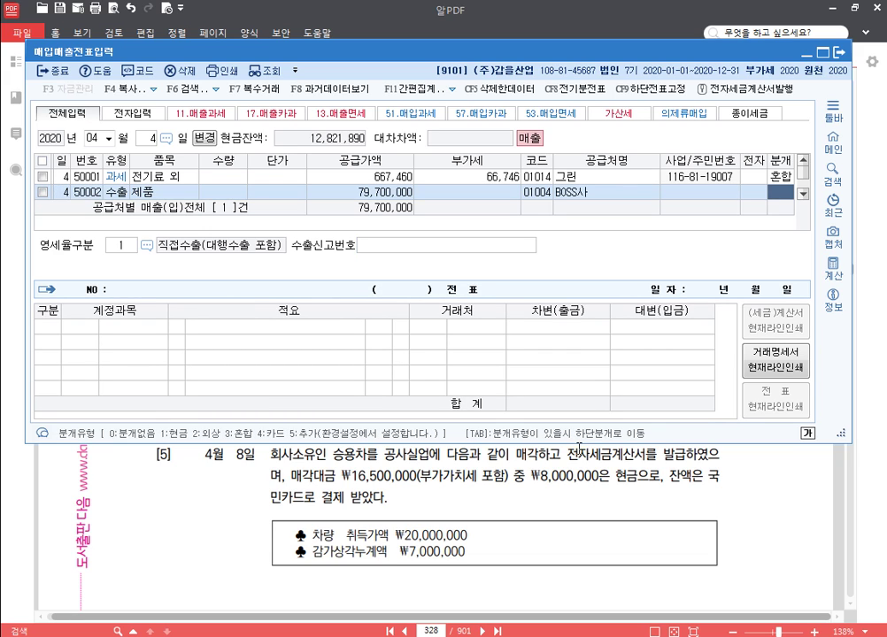
Step: Set the export entry's 분개 type to 3 (혼합)
{"action": "type", "text": "3"}
{"action": "key", "text": "Return"}
{"action": "key", "text": "Return"}
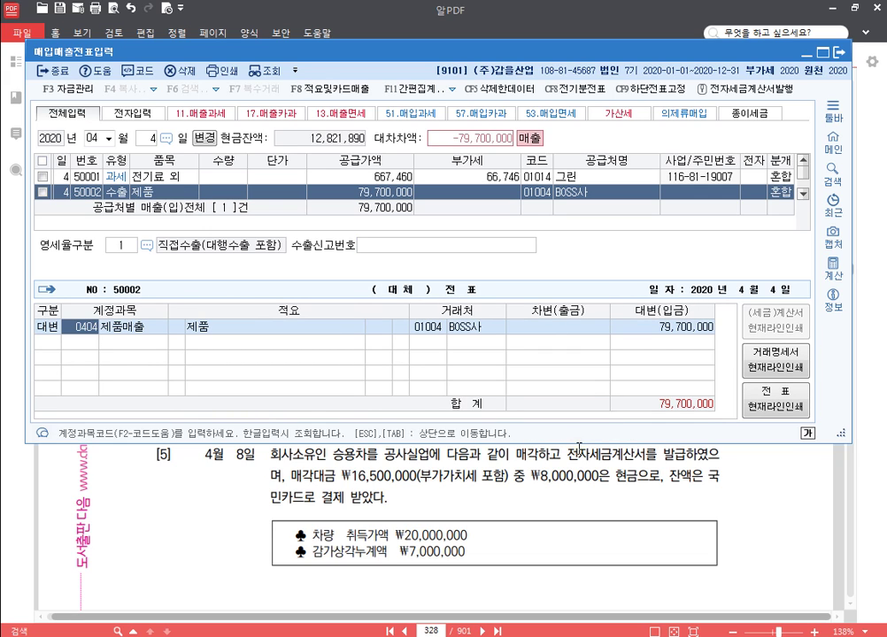
Step: Calculate 80,000 × 990 in the built-in 계산기 for the 제품매출 credit
{"action": "key", "text": "Return"}
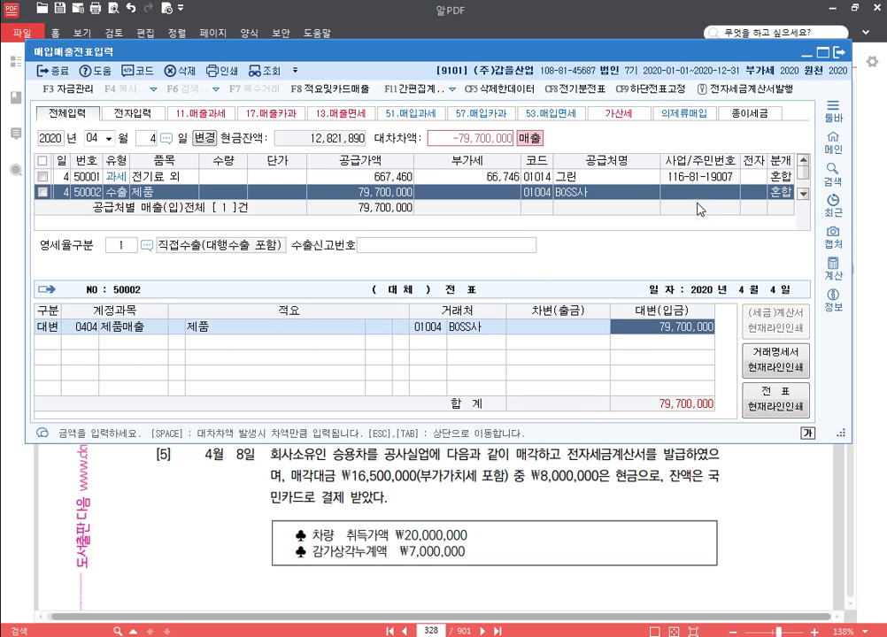
{"action": "left_click", "coordinate": [841, 263]}
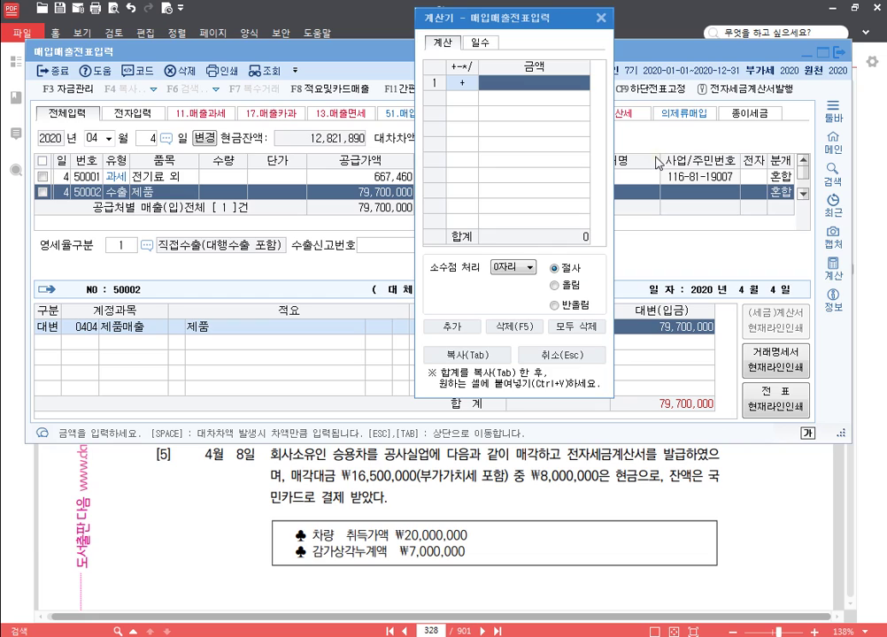
{"action": "type", "text": "800000"}
{"action": "key", "text": "Return"}
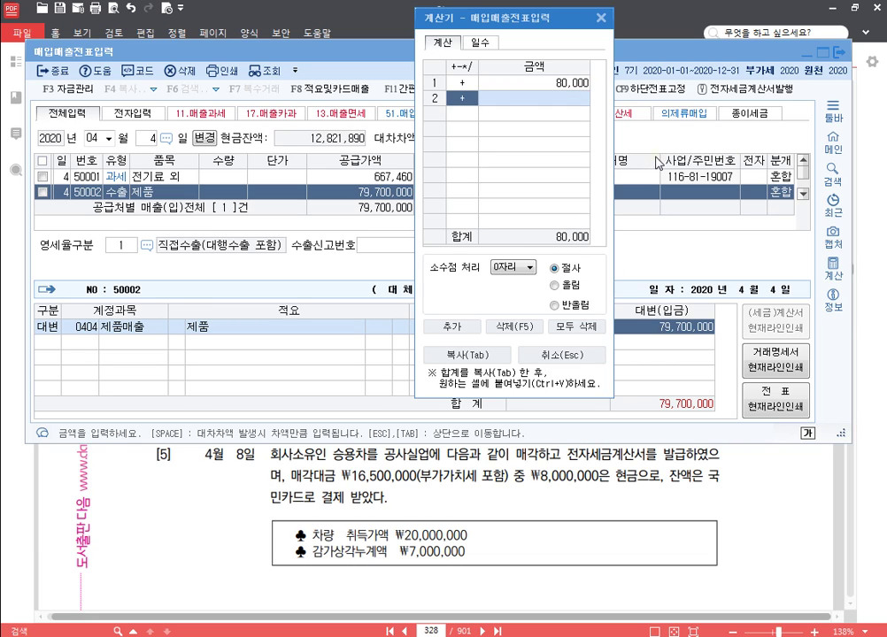
{"action": "type", "text": "*9"}
{"action": "key", "text": "Return"}
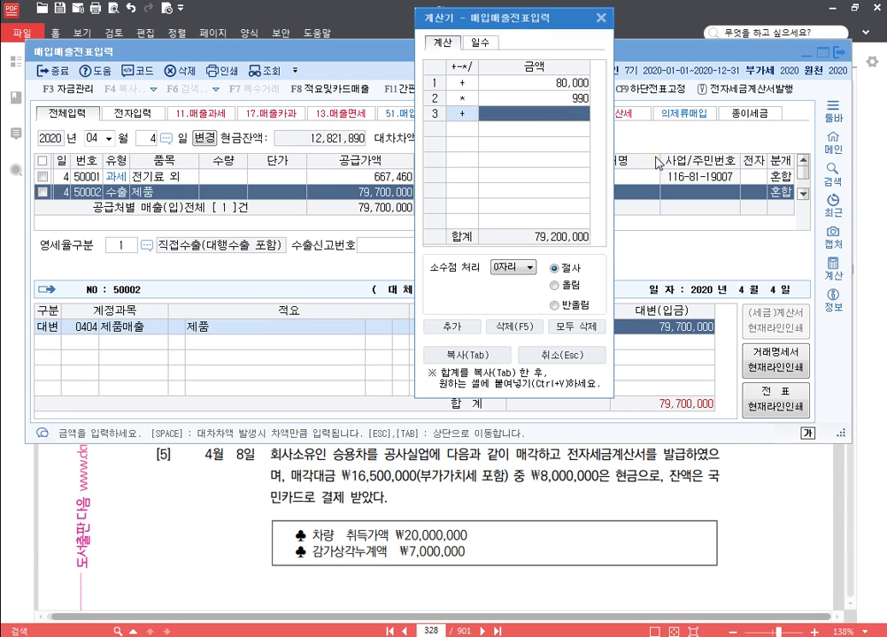
Step: Set the 제품매출 line's 대변 amount to 79,200,000 and close the 계산기
{"action": "left_click", "coordinate": [678, 343]}
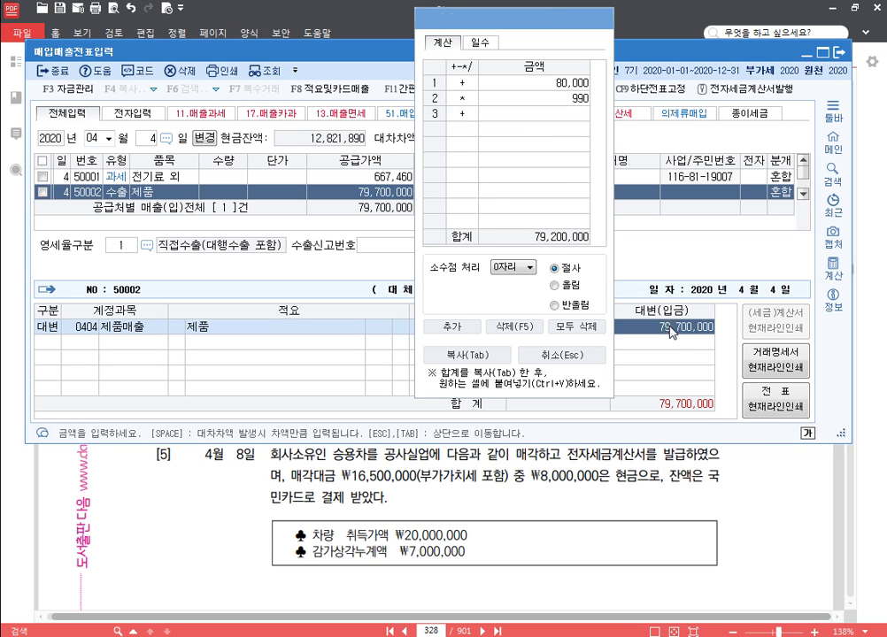
{"action": "left_click_drag", "start_coordinate": [505, 17], "coordinate": [469, 23]}
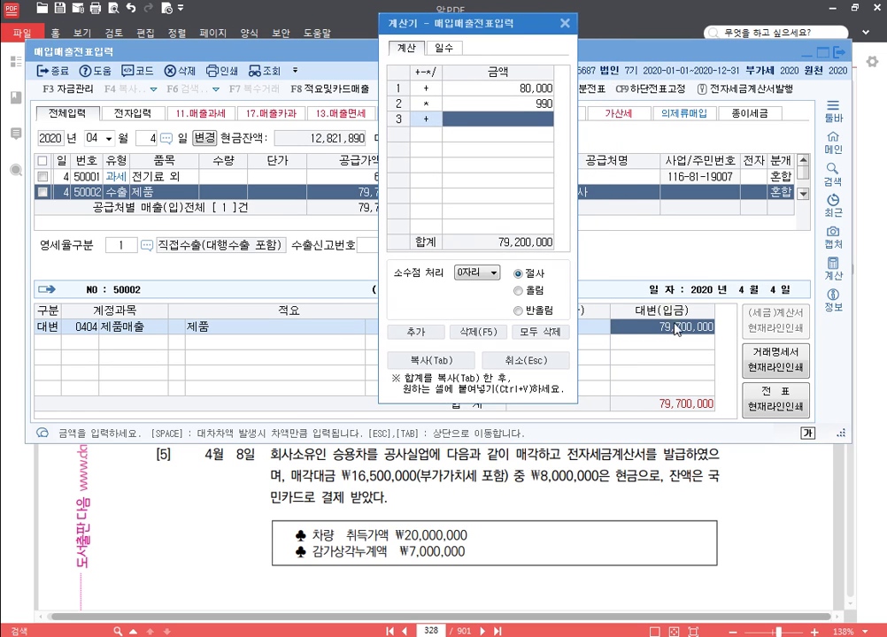
{"action": "left_click", "coordinate": [655, 337]}
{"action": "type", "text": "79200000"}
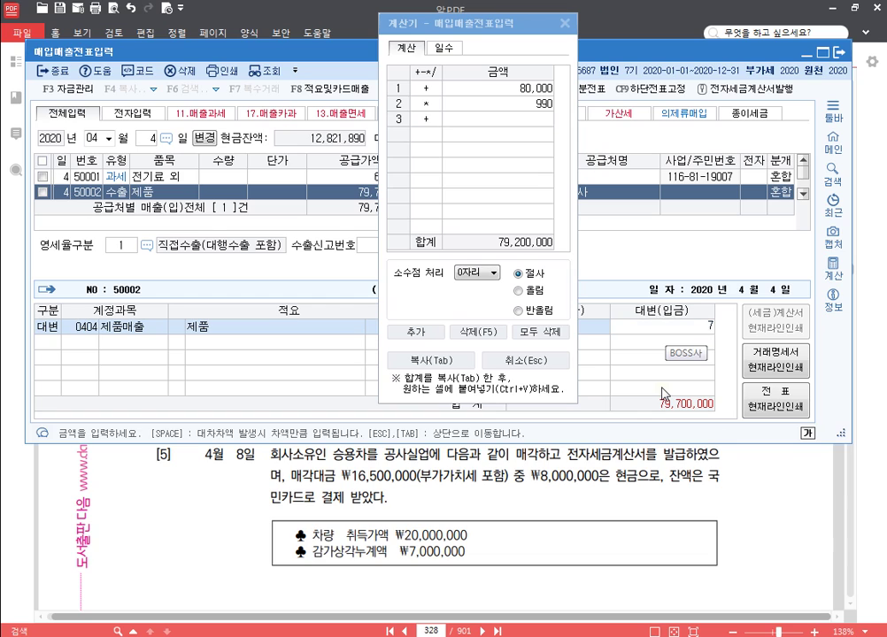
{"action": "key", "text": "Return"}
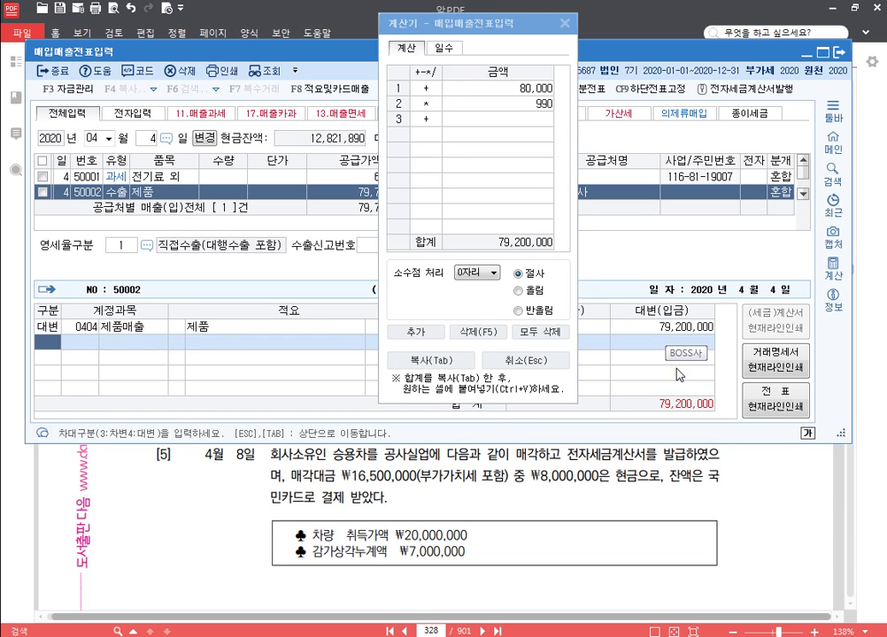
{"action": "key", "text": "Up"}
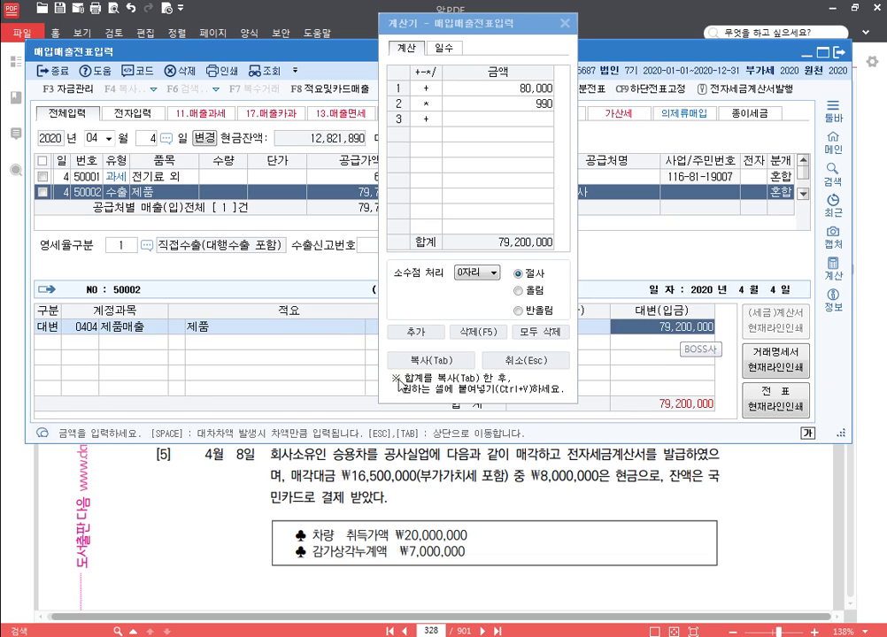
{"action": "left_click", "coordinate": [53, 348]}
{"action": "left_click", "coordinate": [564, 24]}
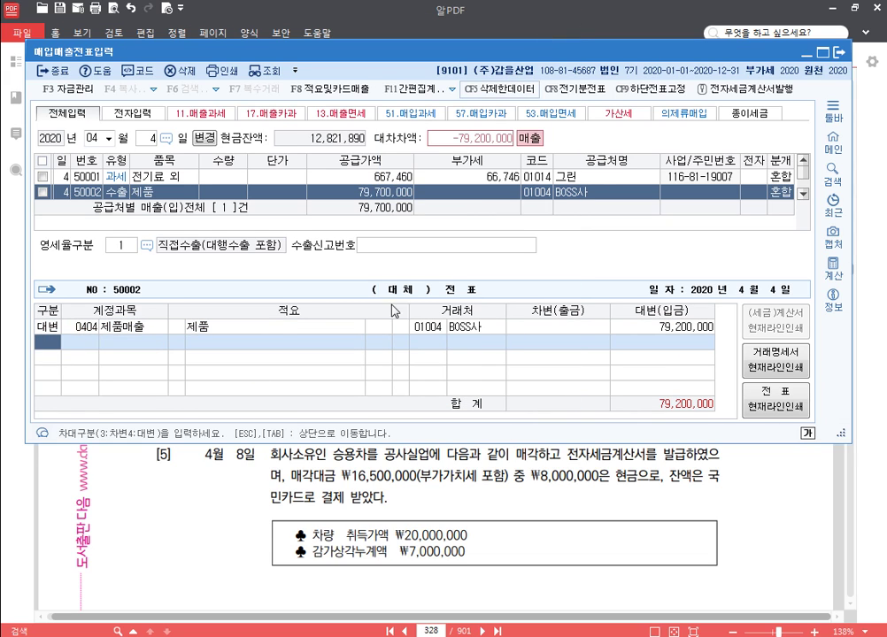
Step: Add a 차변 line for 선수금 (0259) of 10,400,000 to the BOSS사 export entry
{"action": "type", "text": "3"}
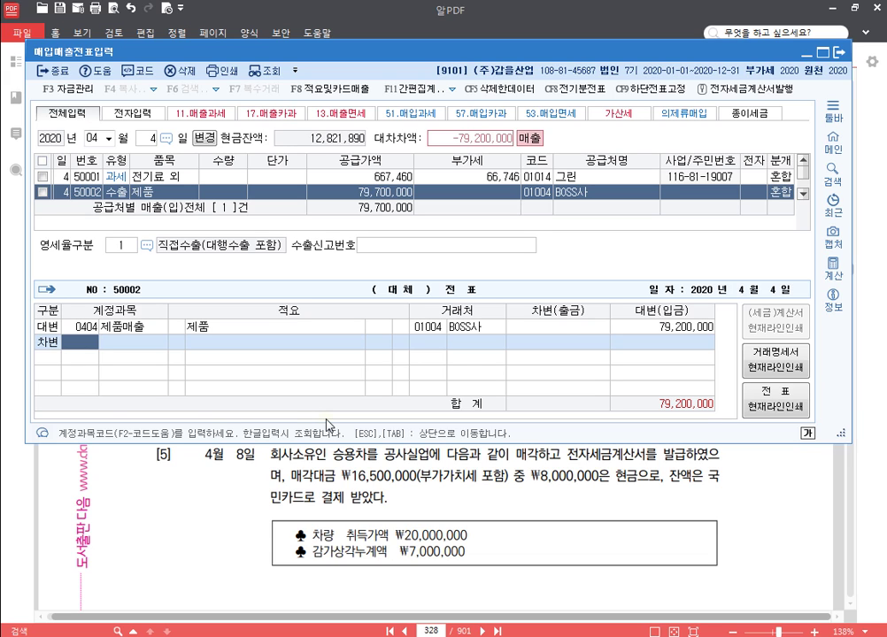
{"action": "type", "text": "선수"}
{"action": "key", "text": "Return"}
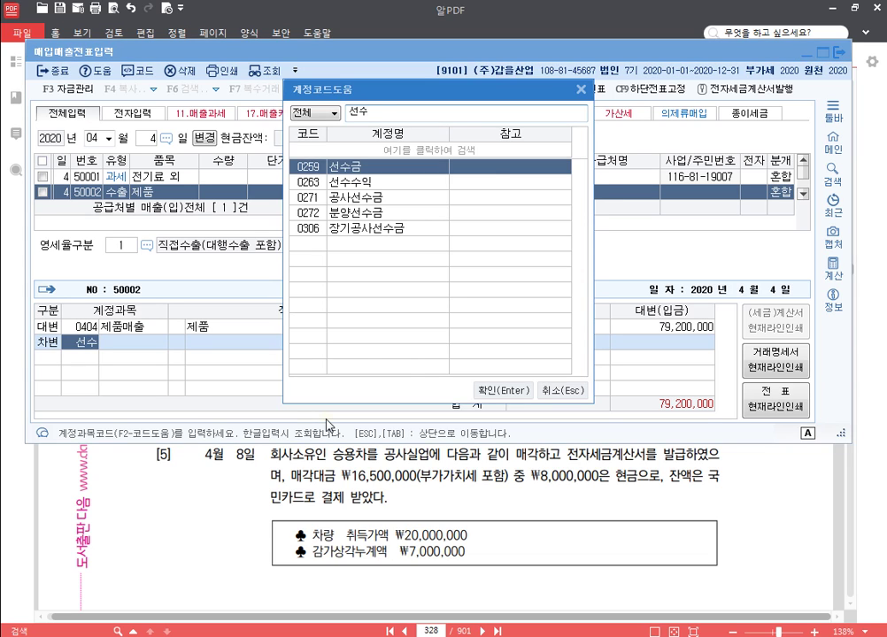
{"action": "key", "text": "Return"}
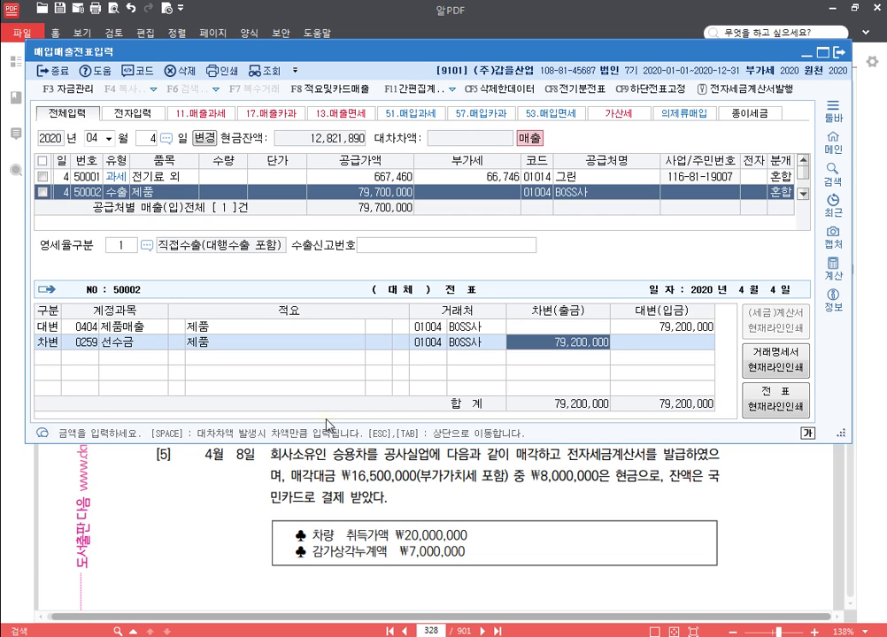
{"action": "type", "text": "10400000"}
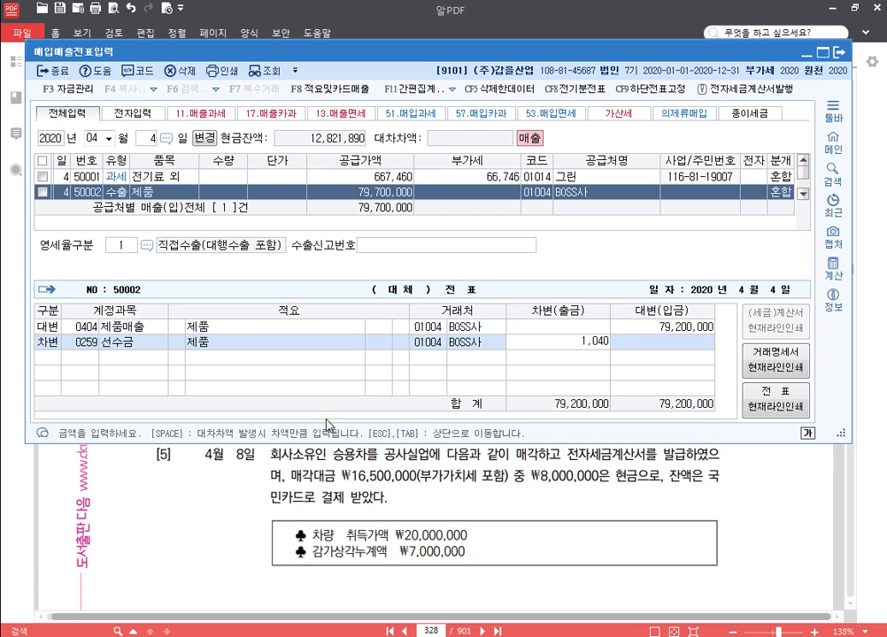
{"action": "key", "text": "Return"}
Step: Add a 차변 line for 외상매출금 (0108) to the export entry, keeping 제품 and BOSS사
{"action": "key", "text": "3"}
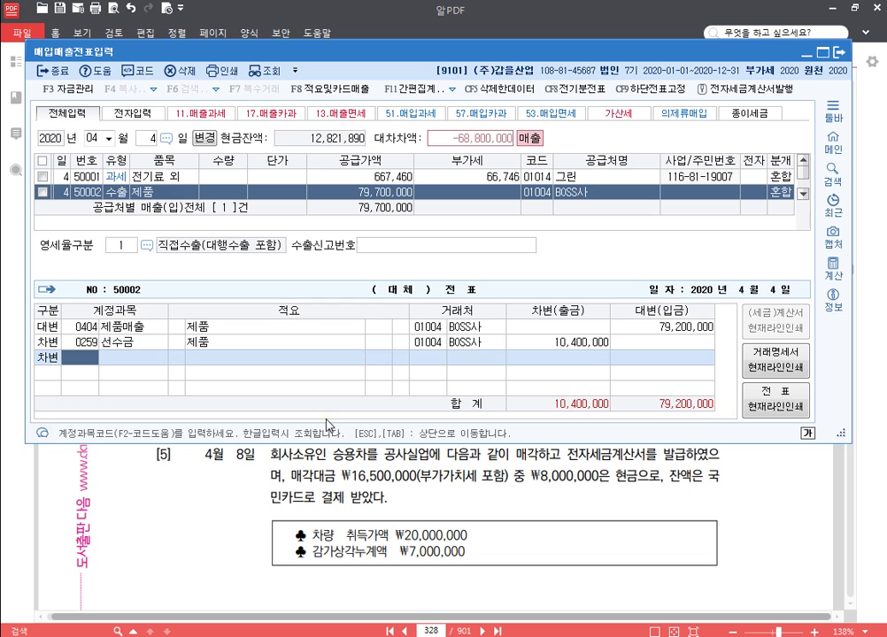
{"action": "type", "text": "108"}
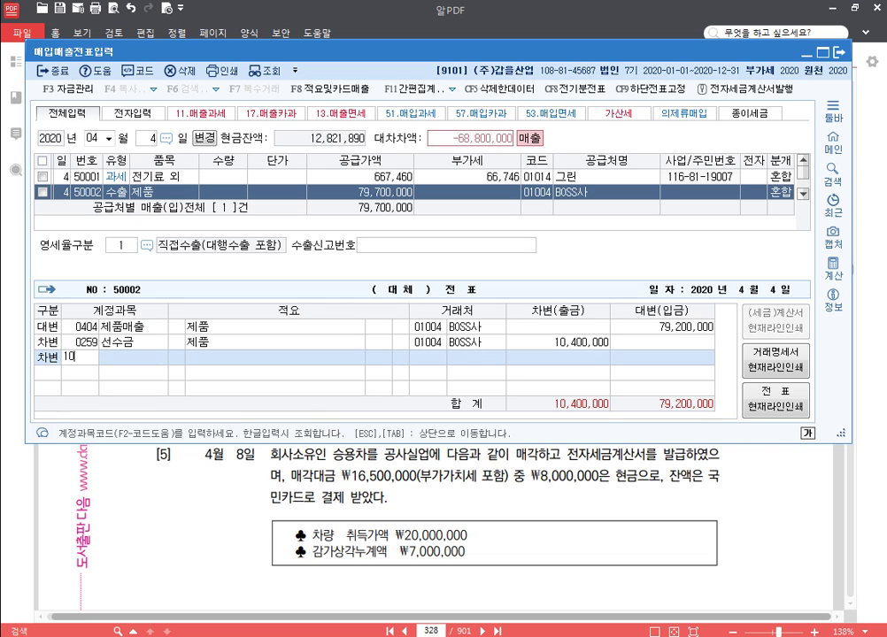
{"action": "key", "text": "Return"}
{"action": "key", "text": "Return"}
{"action": "key", "text": "Return"}
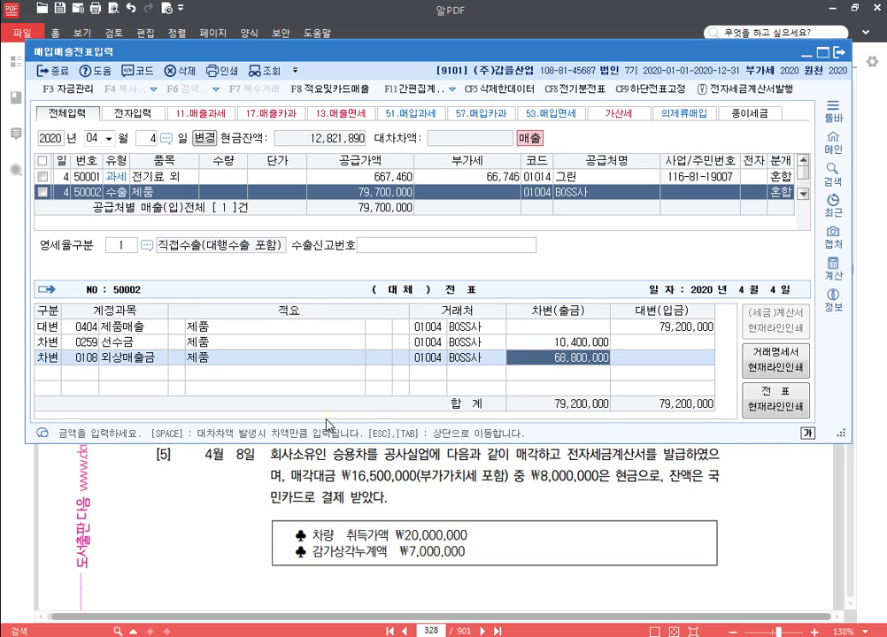
Step: Calculate 990 × 70,000 in the built-in 계산기 for the 외상매출금 amount
{"action": "left_click", "coordinate": [833, 270]}
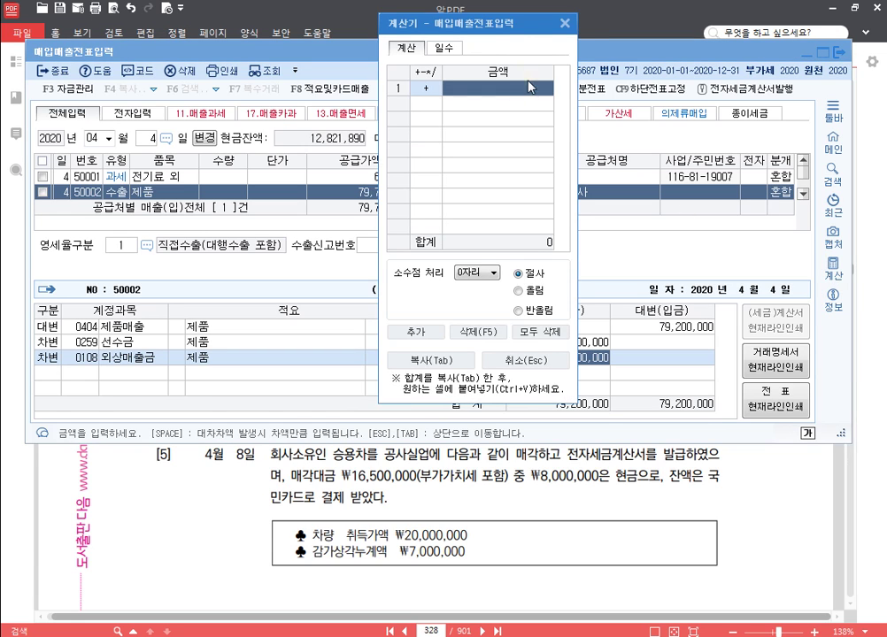
{"action": "left_click_drag", "start_coordinate": [502, 27], "coordinate": [411, 32]}
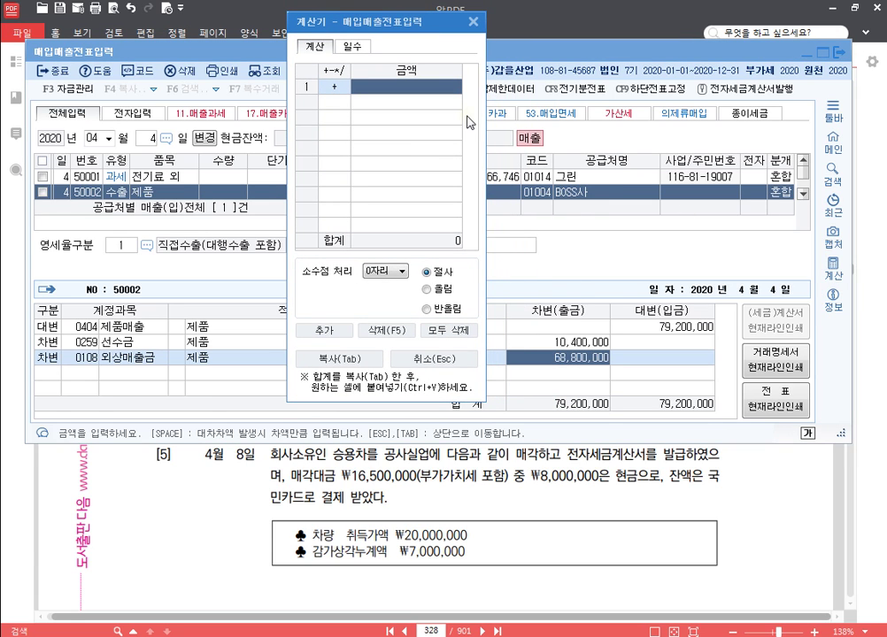
{"action": "type", "text": "990"}
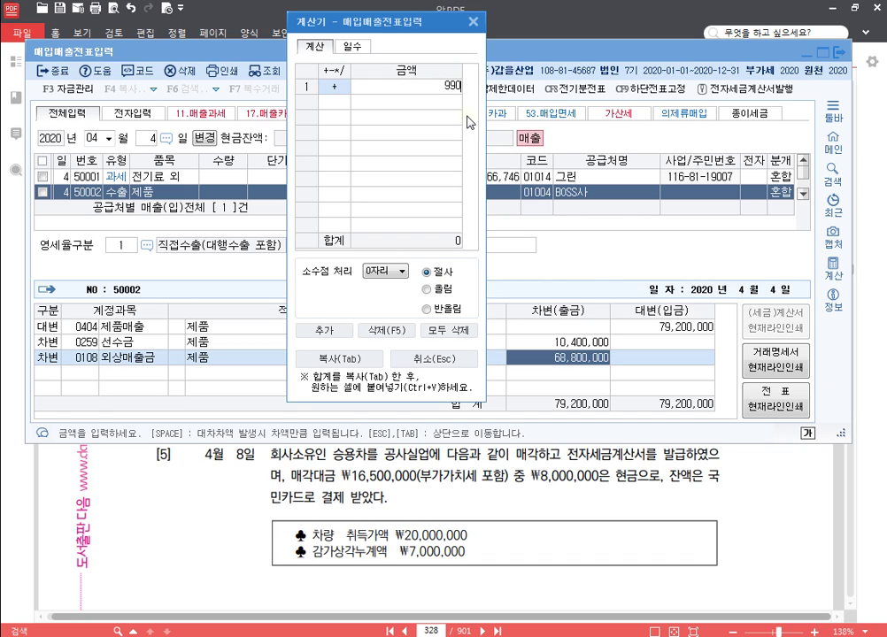
{"action": "key", "text": "Return"}
{"action": "type", "text": "*70000"}
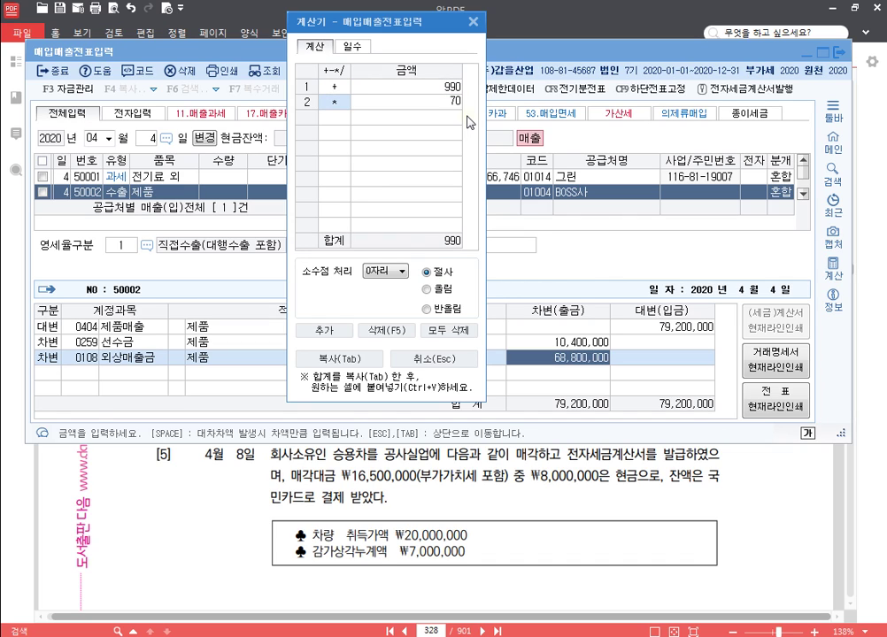
{"action": "key", "text": "Return"}
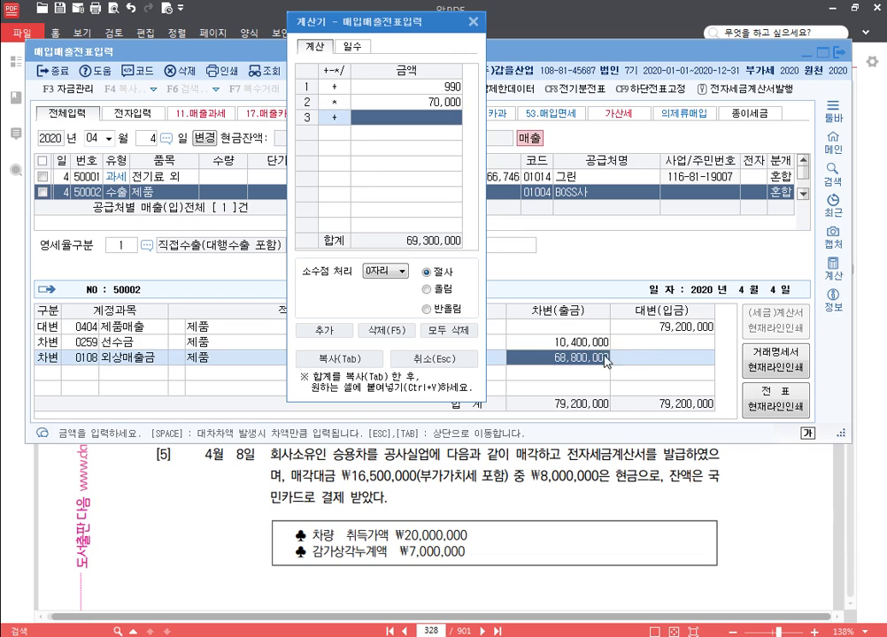
Step: Set the 외상매출금 line's 차변 amount to 69,300,000 and close the 계산기
{"action": "left_click", "coordinate": [585, 363]}
{"action": "type", "text": "69300000"}
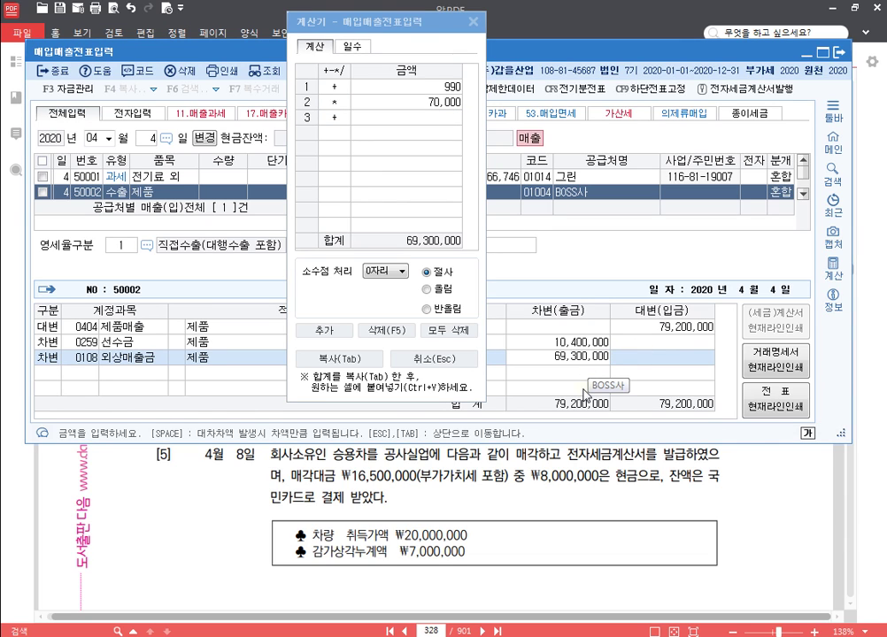
{"action": "key", "text": "Return"}
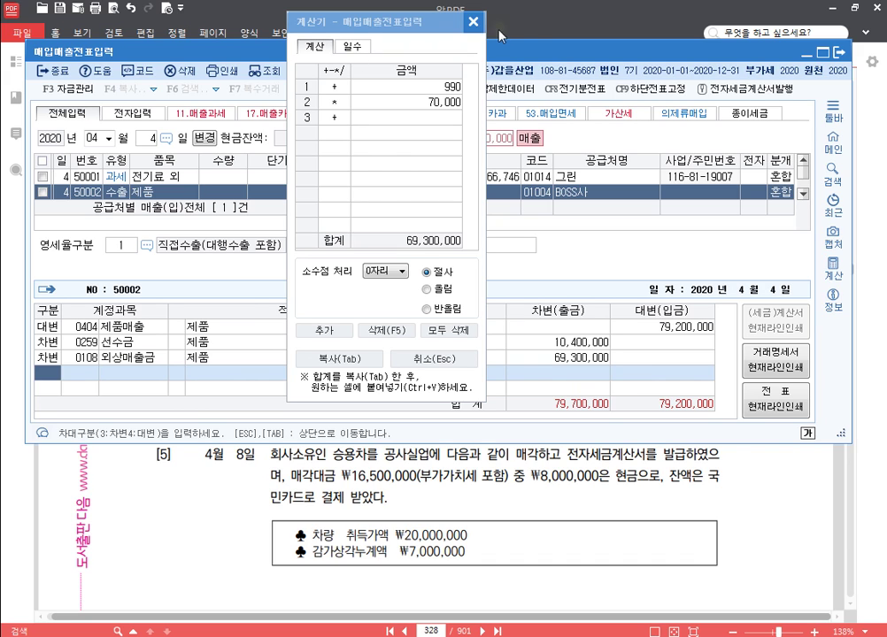
{"action": "left_click", "coordinate": [474, 21]}
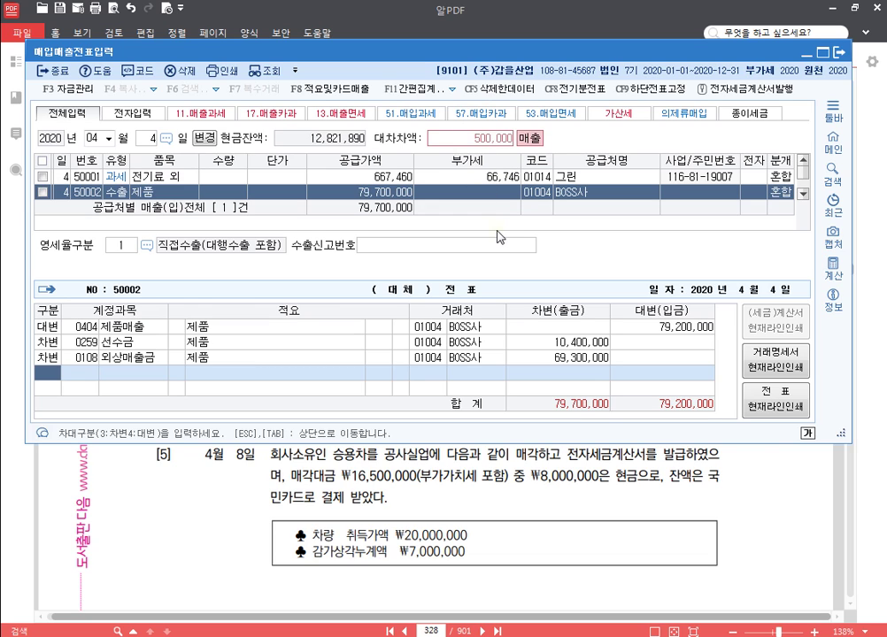
Step: Add a 대변 line for 외환차익 (0907) of 500,000 and complete the export entry
{"action": "type", "text": "4"}
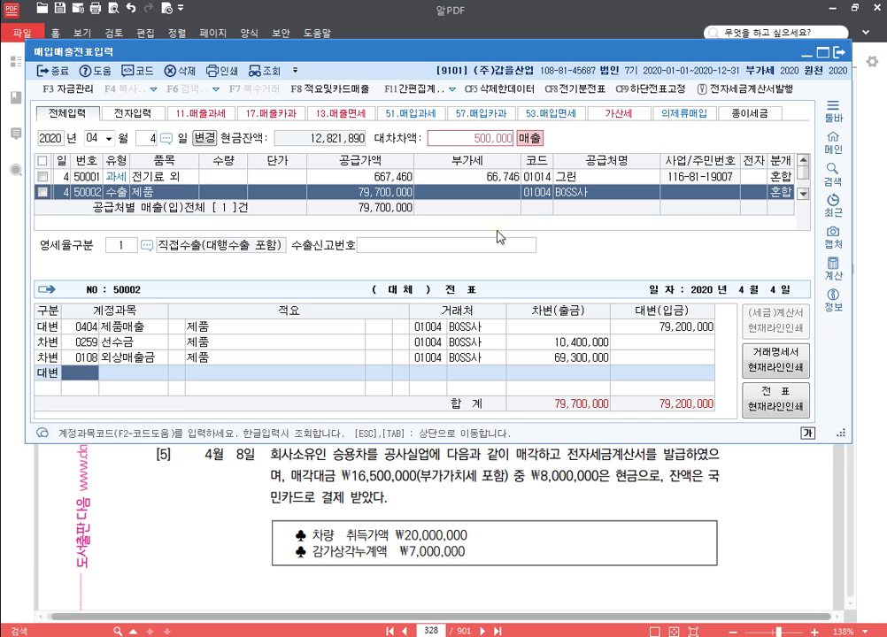
{"action": "type", "text": "외환"}
{"action": "key", "text": "Return"}
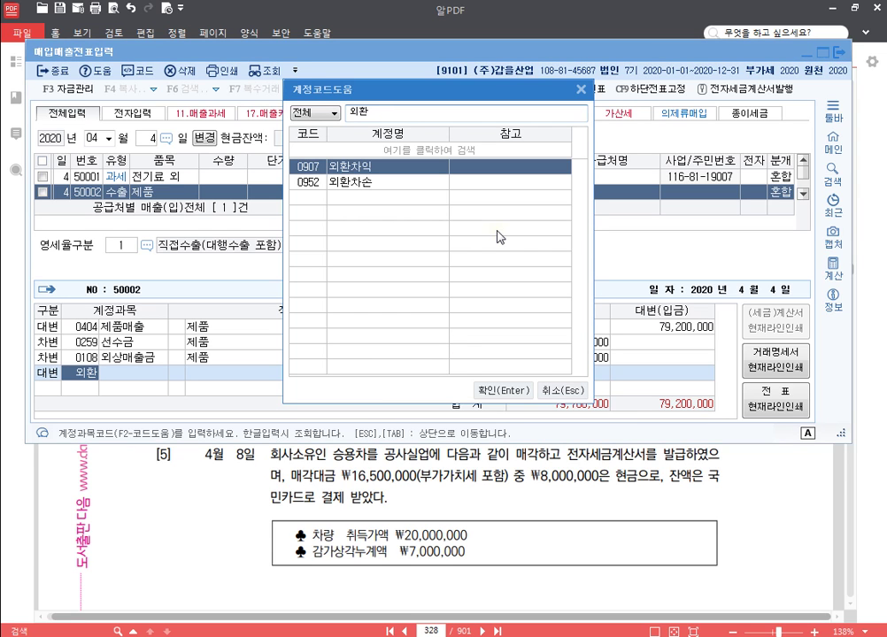
{"action": "key", "text": "Return"}
{"action": "key", "text": "Return"}
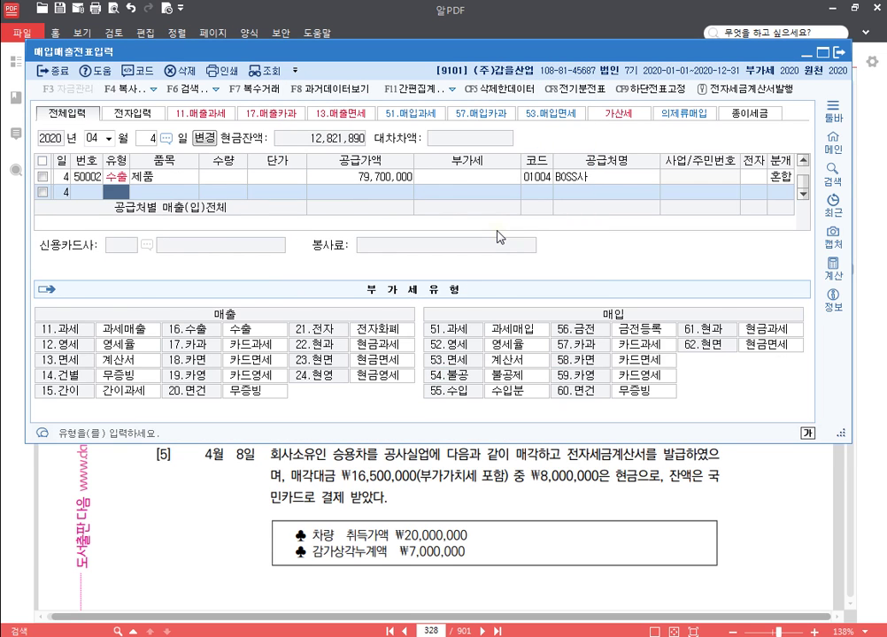
Step: Review the completed export entry's 공급가액 and the amounts of its 제품매출, 선수금, 외상매출금 and 외환차익 lines
{"action": "key", "text": "Up"}
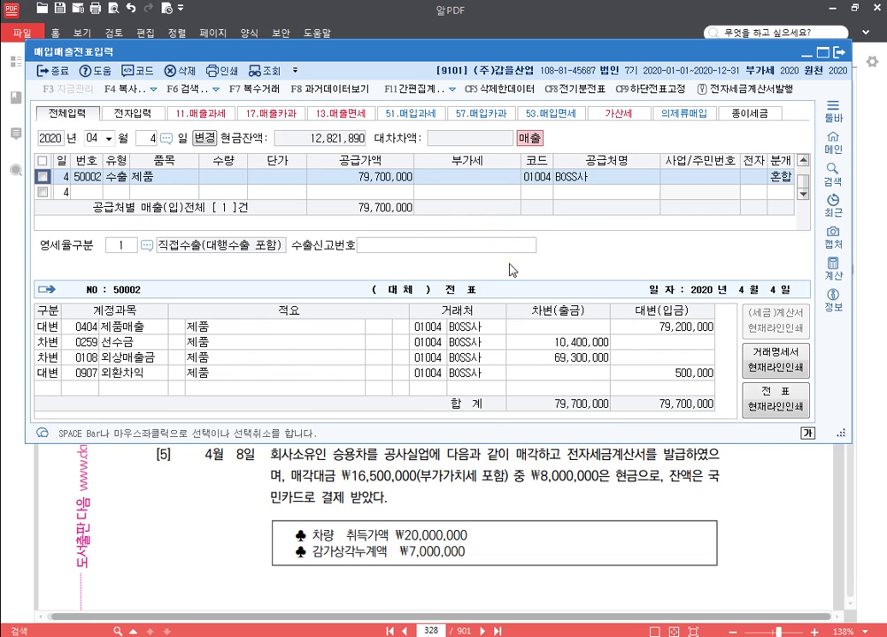
{"action": "left_click", "coordinate": [392, 180]}
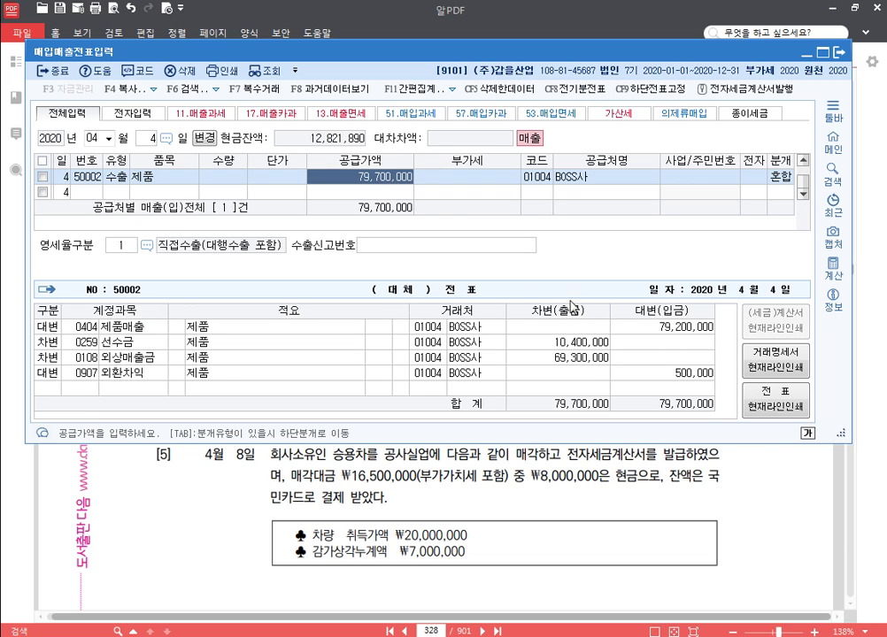
{"action": "left_click", "coordinate": [691, 330]}
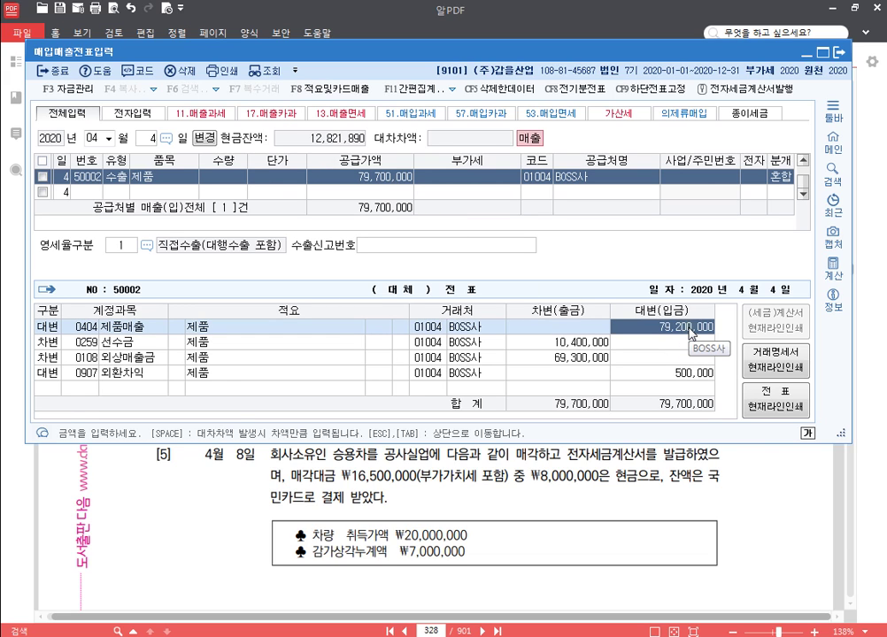
{"action": "left_click", "coordinate": [580, 341]}
{"action": "left_click", "coordinate": [585, 358]}
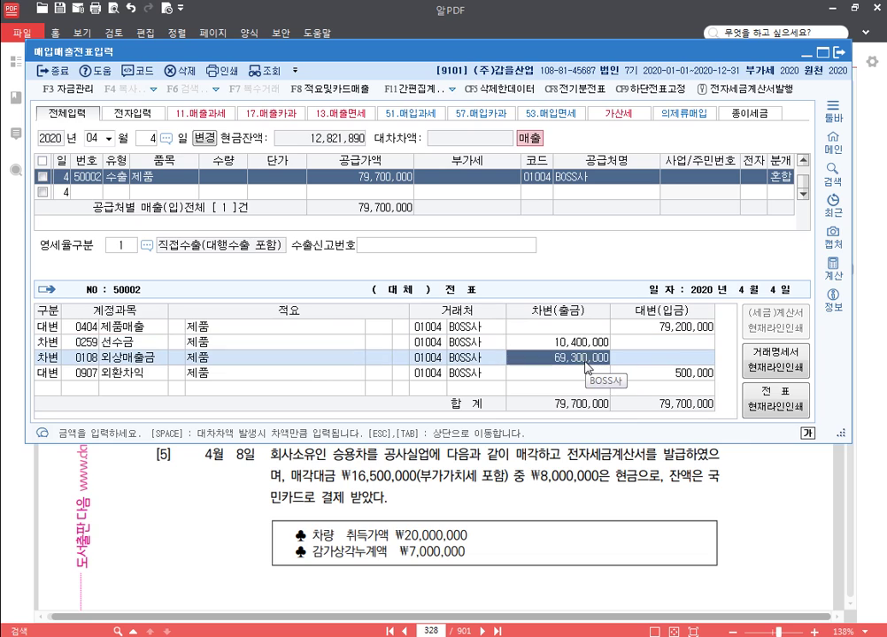
{"action": "left_click", "coordinate": [703, 376]}
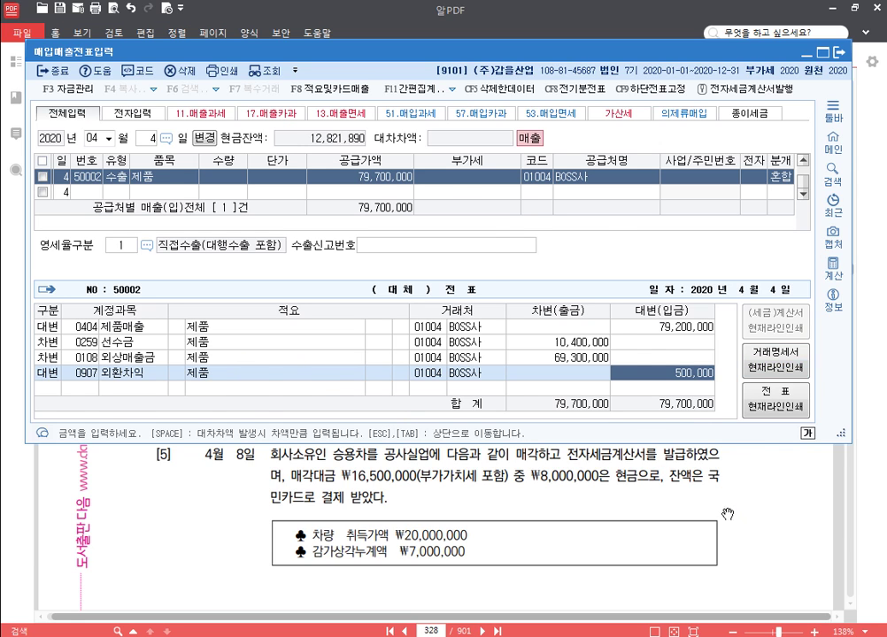
Step: Highlight "계산서를 발급받았으며," in problem [4] of the textbook PDF
{"action": "left_click", "coordinate": [763, 480]}
{"action": "scroll", "coordinate": [629, 534], "scroll_direction": "down", "scroll_amount": 2}
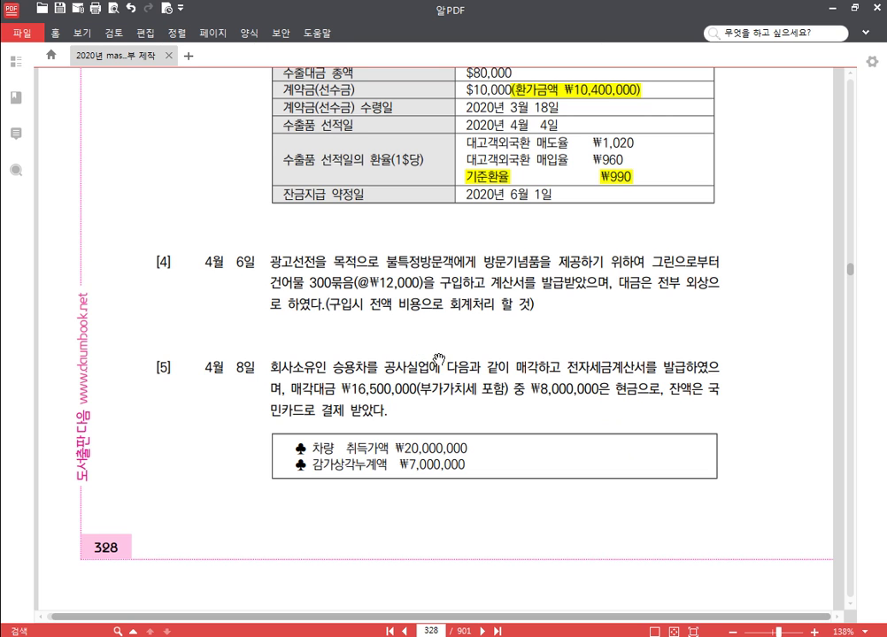
{"action": "scroll", "coordinate": [462, 210], "scroll_direction": "down", "scroll_amount": 3}
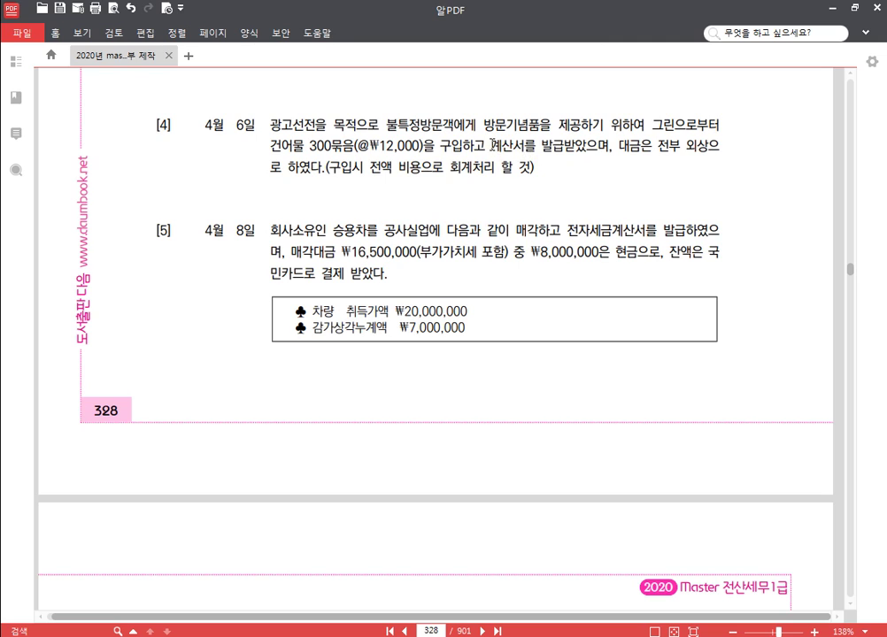
{"action": "left_click_drag", "start_coordinate": [491, 146], "coordinate": [612, 139]}
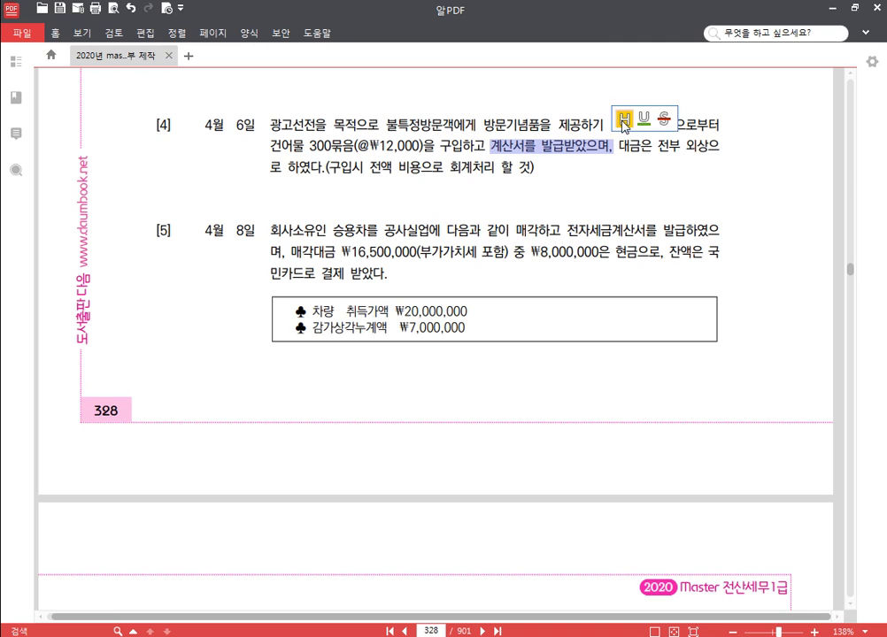
{"action": "left_click", "coordinate": [622, 118]}
{"action": "left_click", "coordinate": [464, 146]}
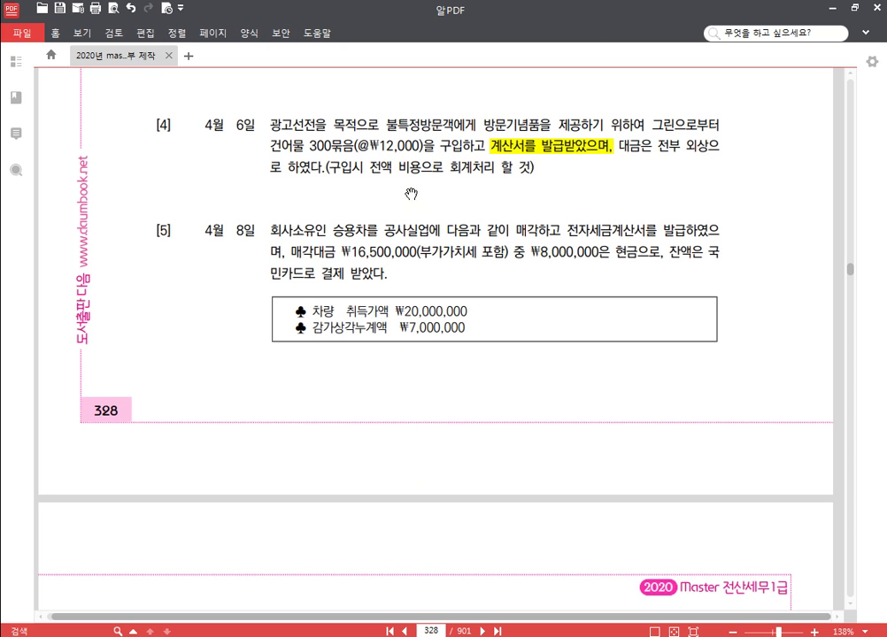
Step: Keep problem [4] in view, switch back to 매입매출전표입력 and set the working date to 4월 6일
{"action": "left_click_drag", "start_coordinate": [412, 194], "coordinate": [413, 534]}
{"action": "key", "text": "alt+Tab"}
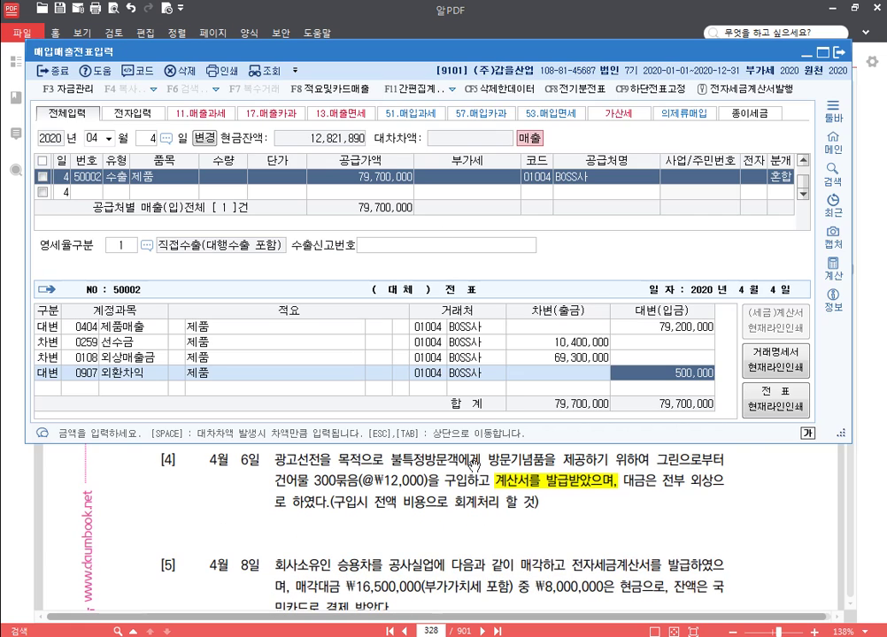
{"action": "key", "text": "Escape"}
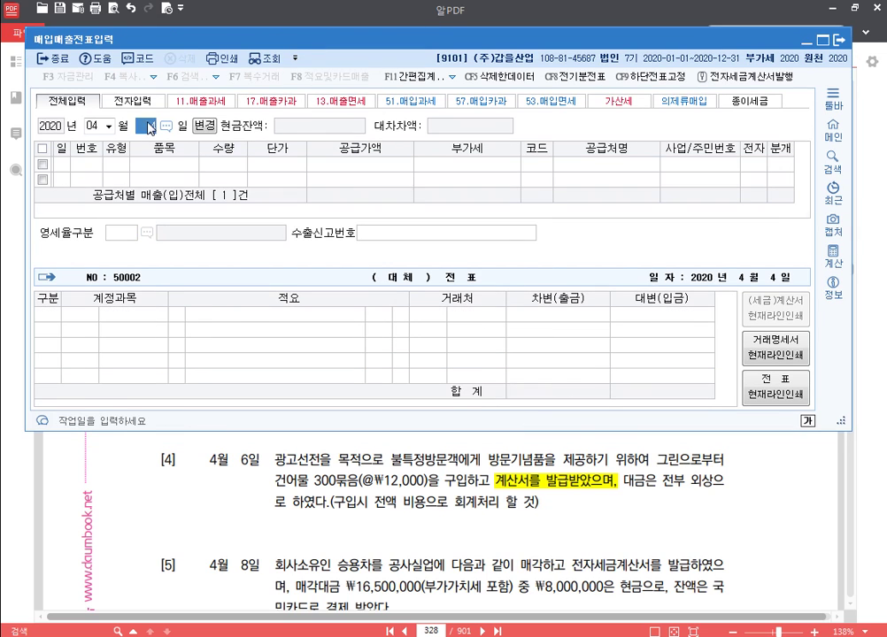
{"action": "type", "text": "6"}
{"action": "key", "text": "Return"}
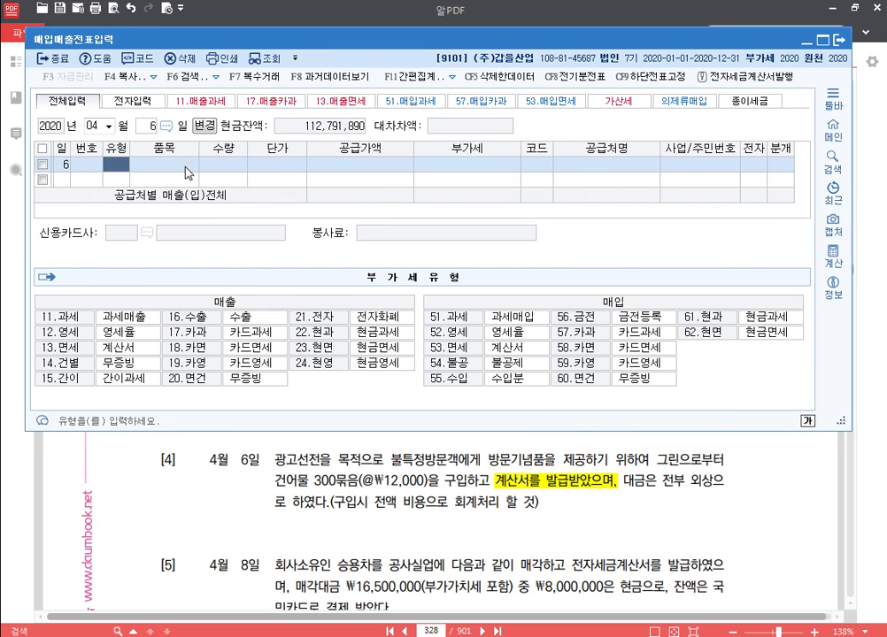
Step: Start the 4월 6일 entry with 유형 53 (면세) and 품목 건어물
{"action": "type", "text": "53"}
{"action": "key", "text": "Return"}
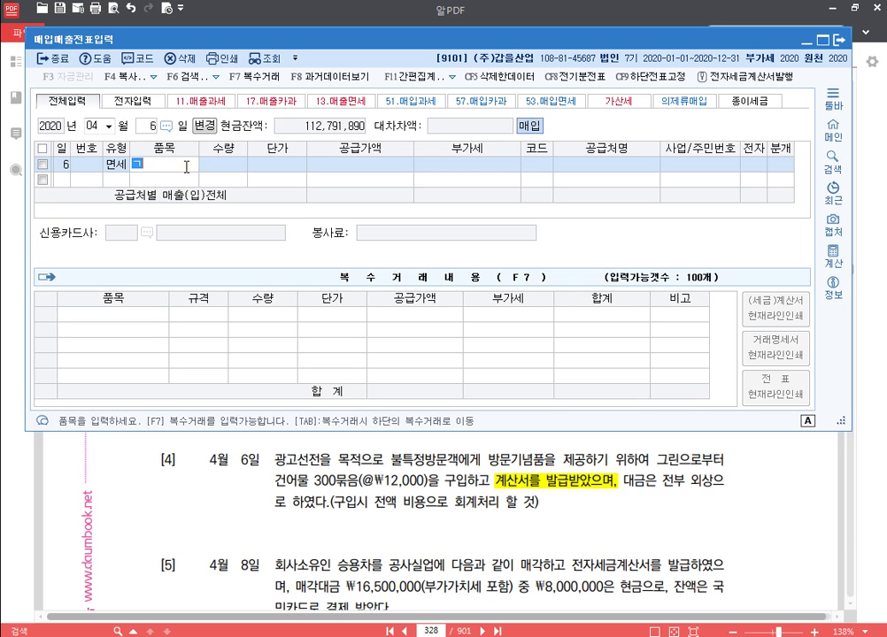
{"action": "type", "text": "건어물"}
{"action": "key", "text": "Return"}
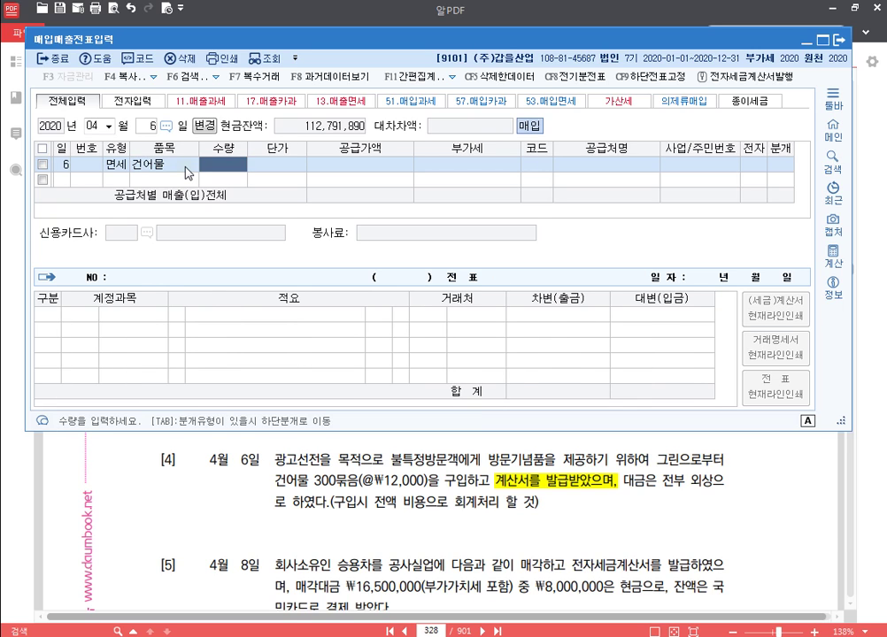
Step: Enter a quantity of 300 and a unit price of 12,000 for the tax-exempt 건어물 purchase on 6 April
{"action": "type", "text": "300"}
{"action": "key", "text": "Return"}
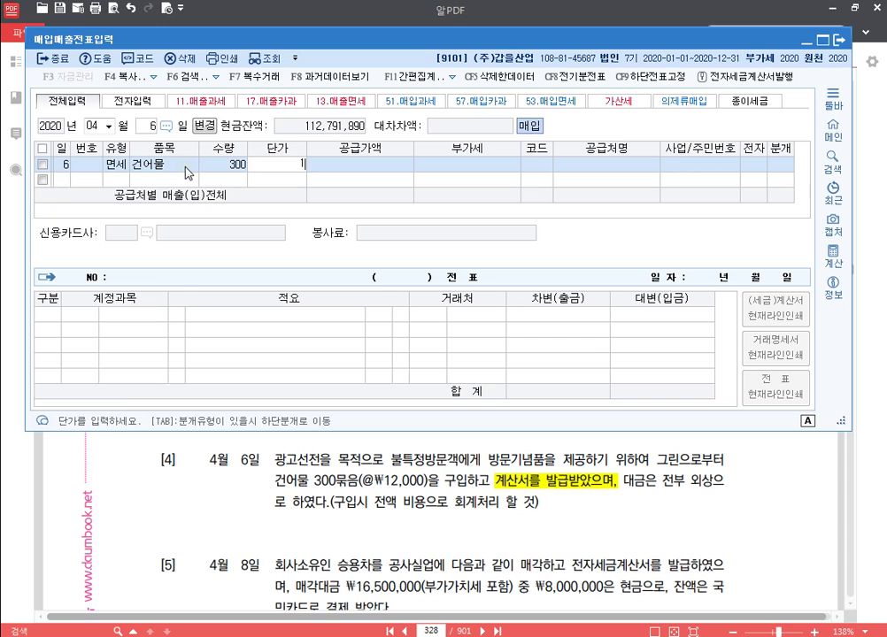
{"action": "type", "text": "120000"}
{"action": "key", "text": "Return"}
{"action": "key", "text": "Return"}
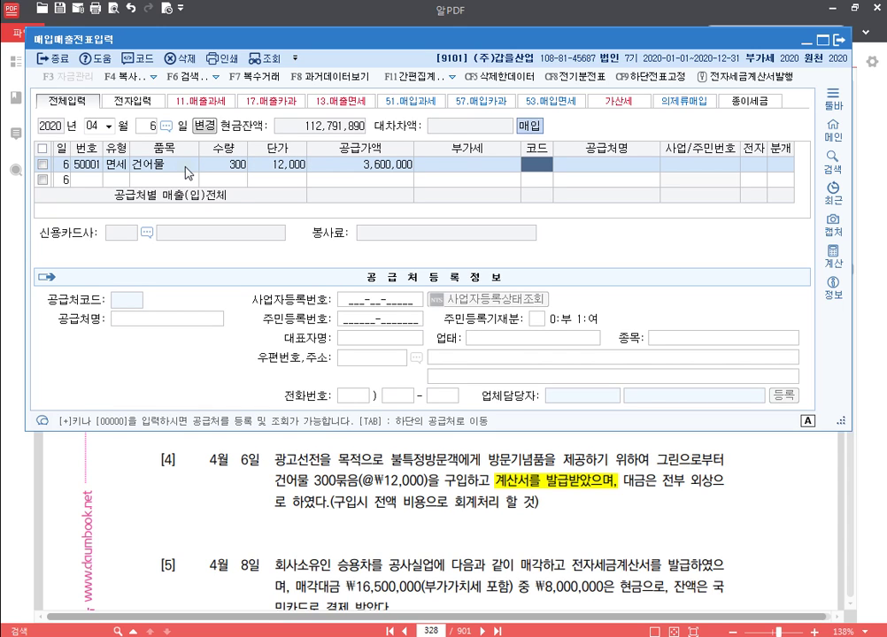
Step: Assign 그린 as the supplier of the 건어물 purchase line
{"action": "type", "text": "그린"}
{"action": "key", "text": "Return"}
{"action": "key", "text": "Return"}
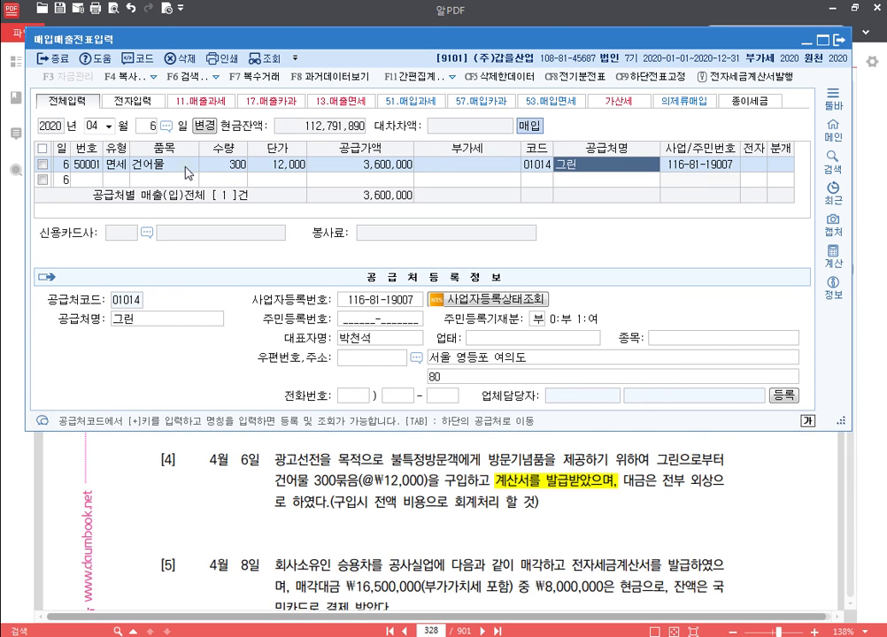
{"action": "key", "text": "Return"}
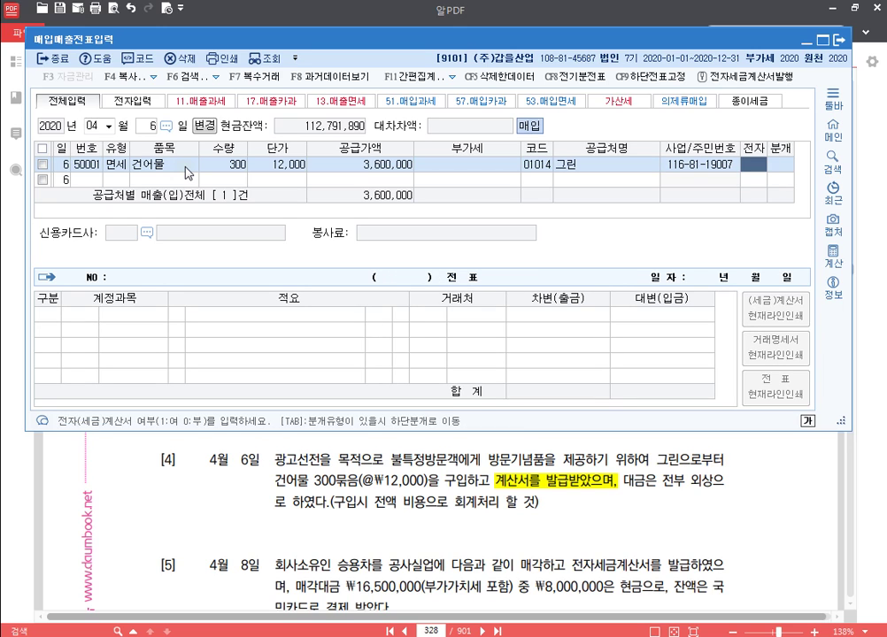
Step: Leave the electronic invoice field blank and set the journal type of the 건어물 purchase to 혼합 (3)
{"action": "key", "text": "Return"}
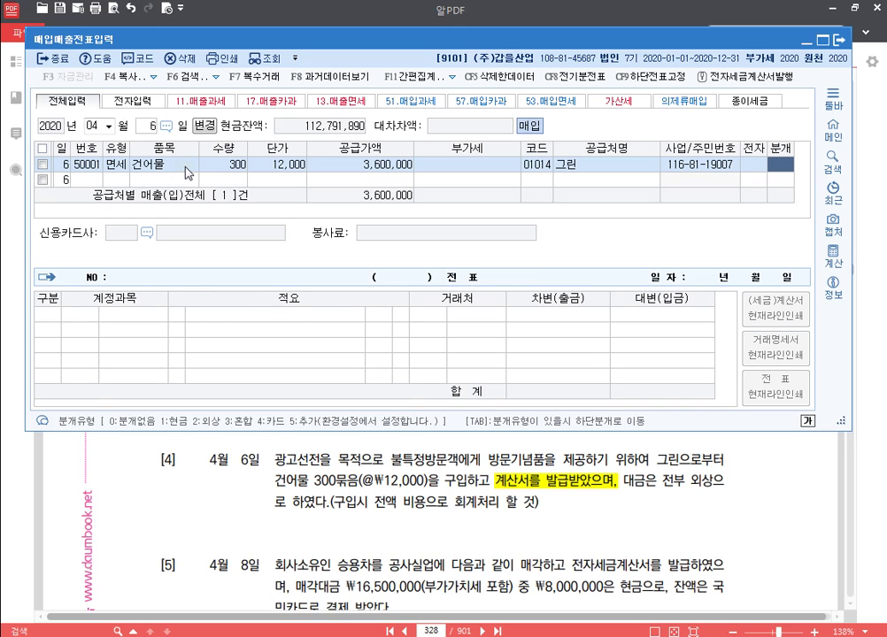
{"action": "key", "text": "Left"}
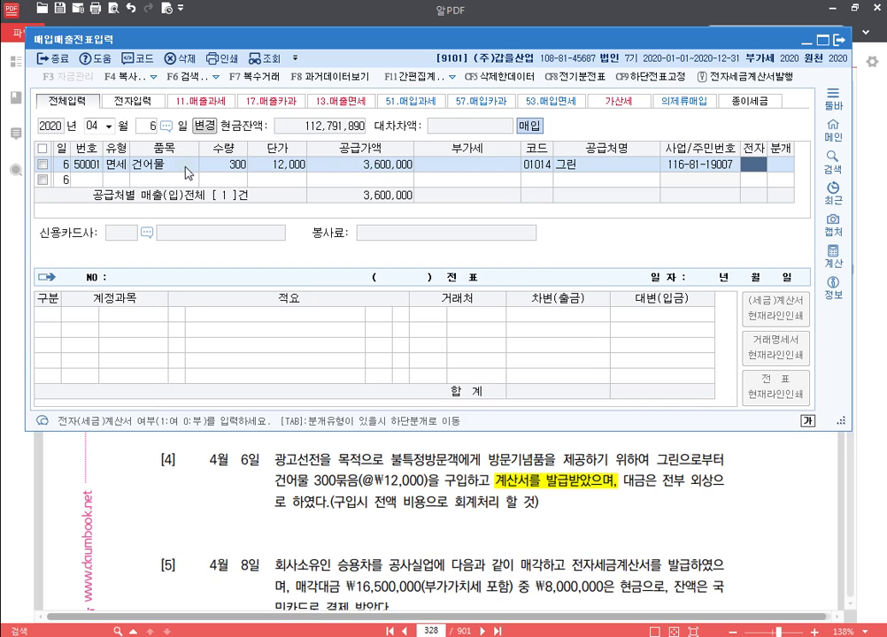
{"action": "key", "text": "Return"}
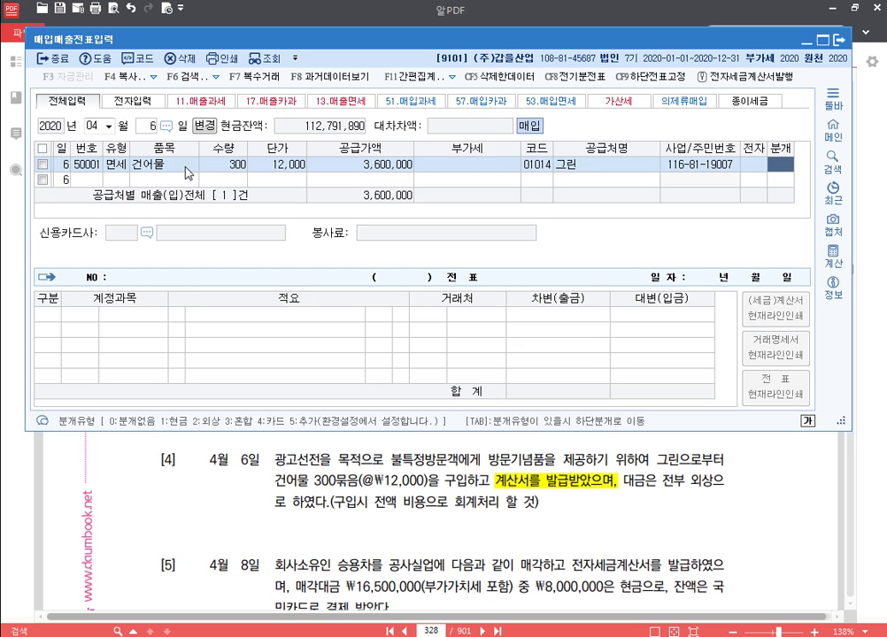
{"action": "key", "text": "Left"}
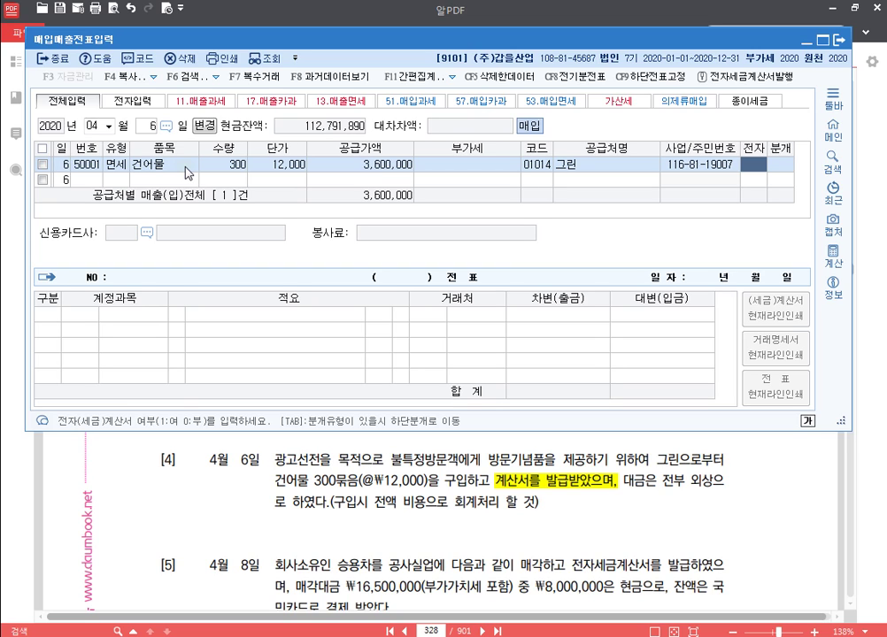
{"action": "key", "text": "Return"}
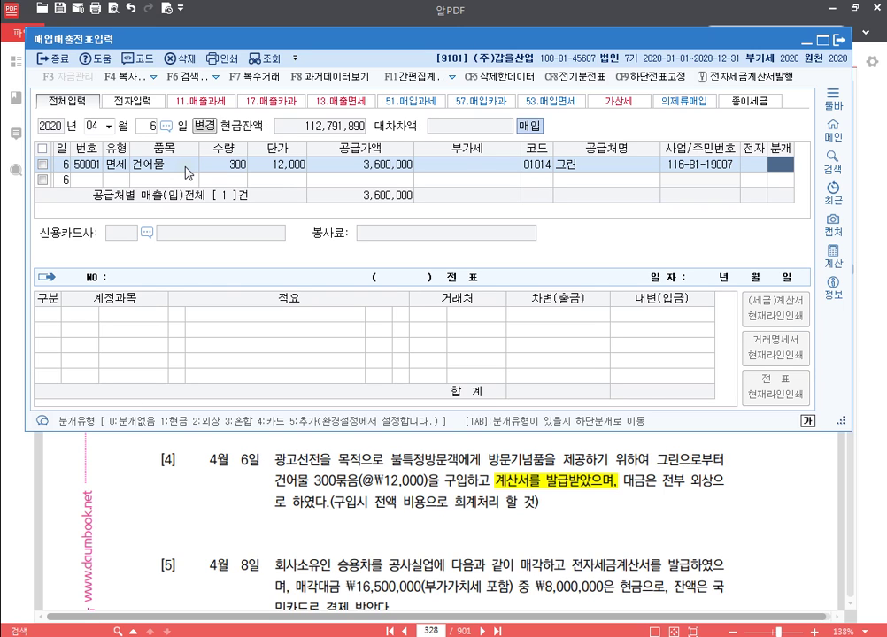
{"action": "key", "text": "3"}
{"action": "key", "text": "Return"}
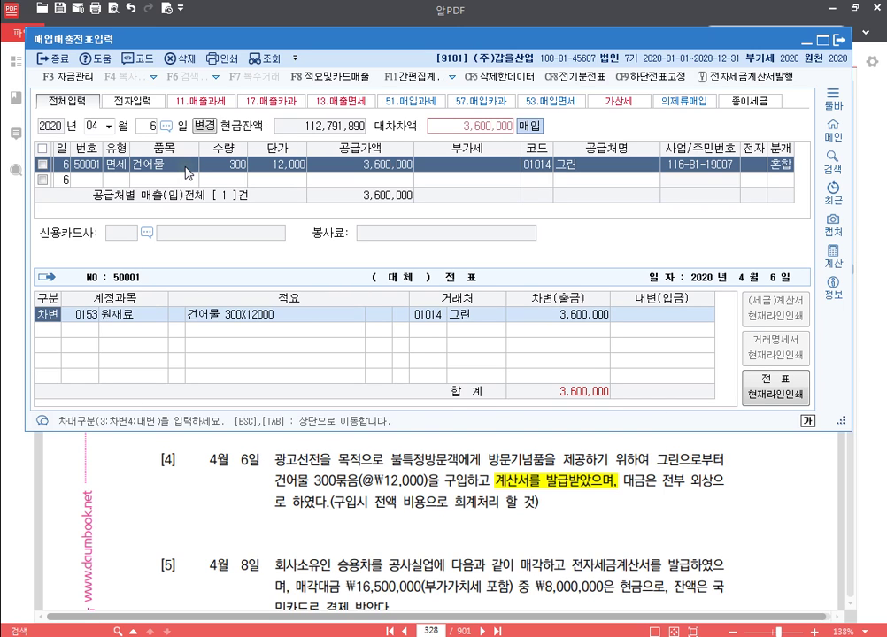
Step: Change the debit account of the 건어물 voucher from raw materials to 0833 광고선전비 (판매관리비)
{"action": "key", "text": "Return"}
{"action": "type", "text": "광고"}
{"action": "key", "text": "Return"}
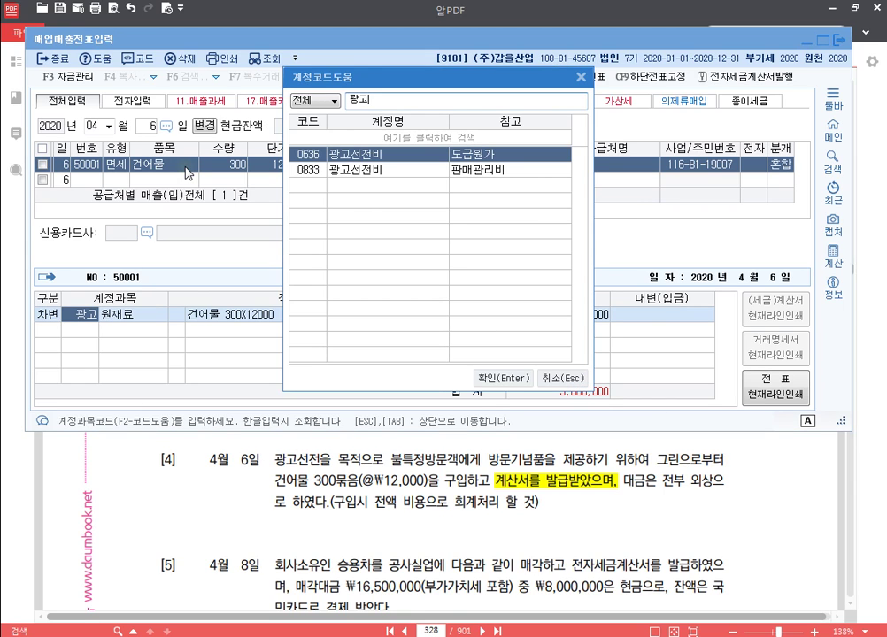
{"action": "key", "text": "Down"}
{"action": "key", "text": "Return"}
{"action": "key", "text": "Return"}
Step: Add a credit line with account 0253 미지급금 to balance the 건어물 voucher, and return to the upper entry grid
{"action": "type", "text": "4"}
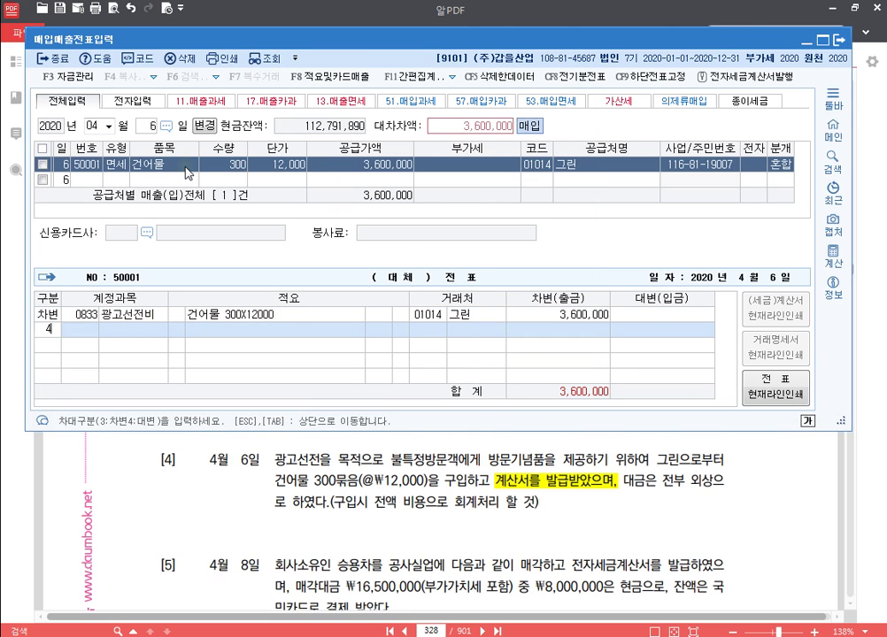
{"action": "key", "text": "Return"}
{"action": "type", "text": "253"}
{"action": "key", "text": "Return"}
{"action": "key", "text": "Escape"}
{"action": "key", "text": "Escape"}
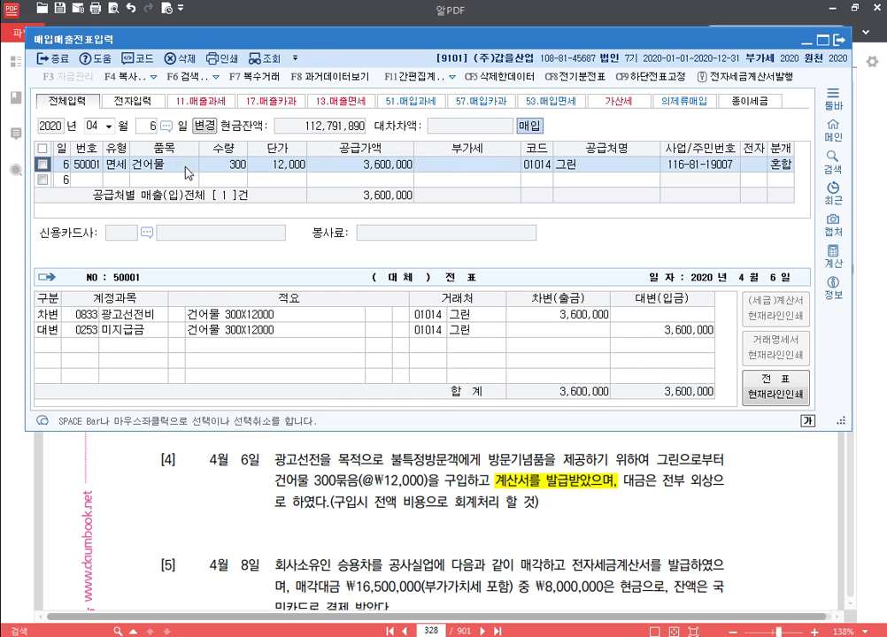
Step: Switch to 알PDF and highlight the phrase "전자세금계산서를 발급하였으며" in yellow in problem [5]
{"action": "left_click", "coordinate": [589, 516]}
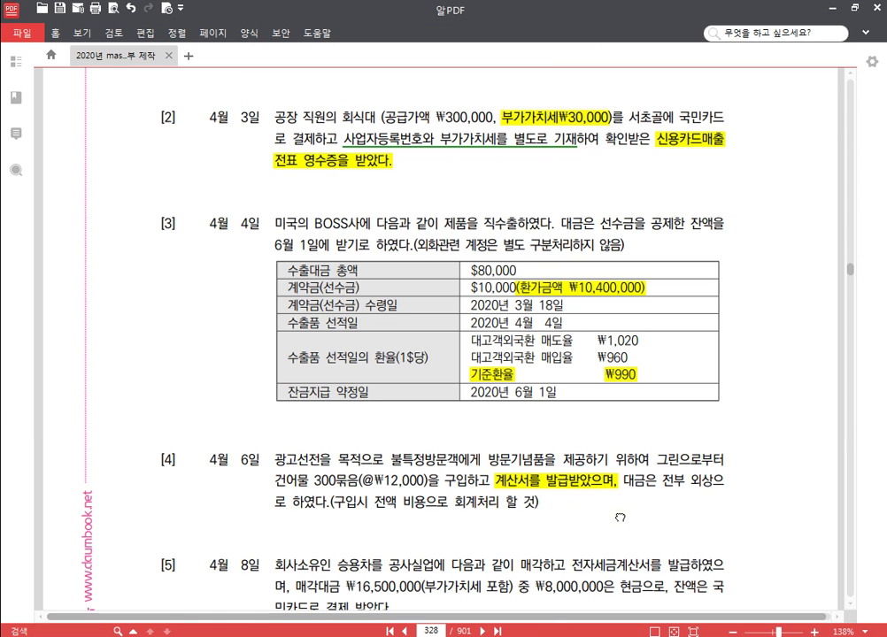
{"action": "scroll", "coordinate": [620, 520], "scroll_direction": "down", "scroll_amount": 5}
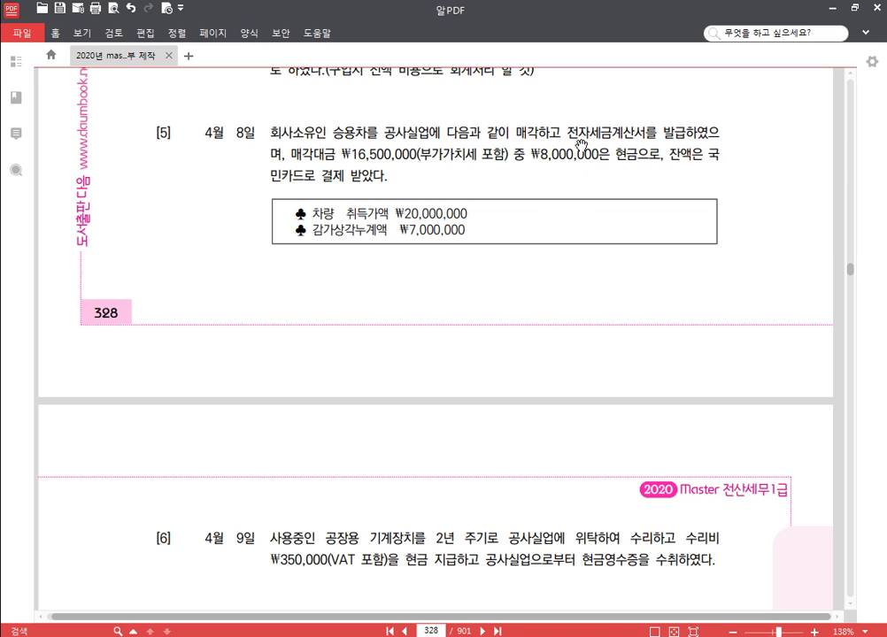
{"action": "left_click_drag", "start_coordinate": [566, 134], "coordinate": [281, 156]}
{"action": "left_click", "coordinate": [291, 118]}
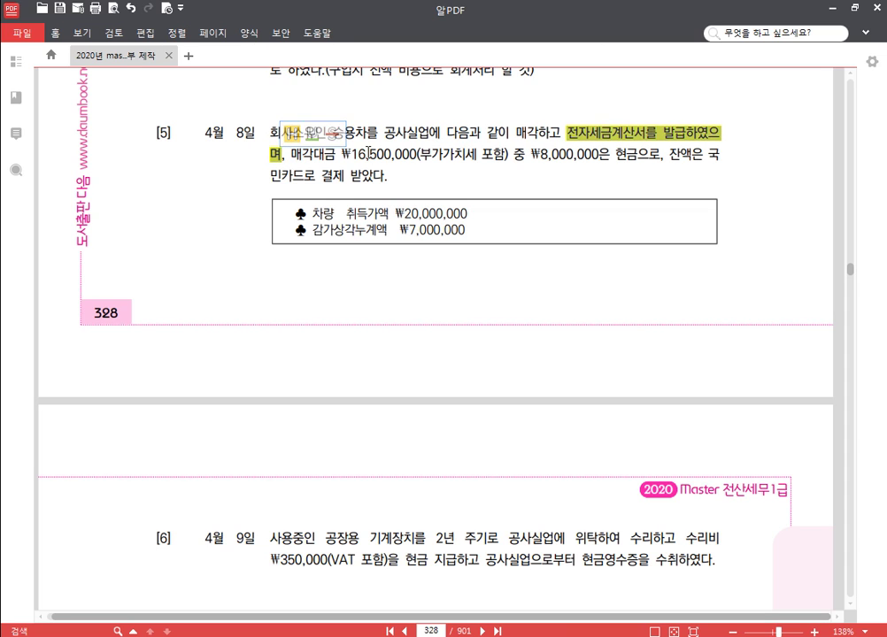
{"action": "left_click_drag", "start_coordinate": [377, 160], "coordinate": [385, 160]}
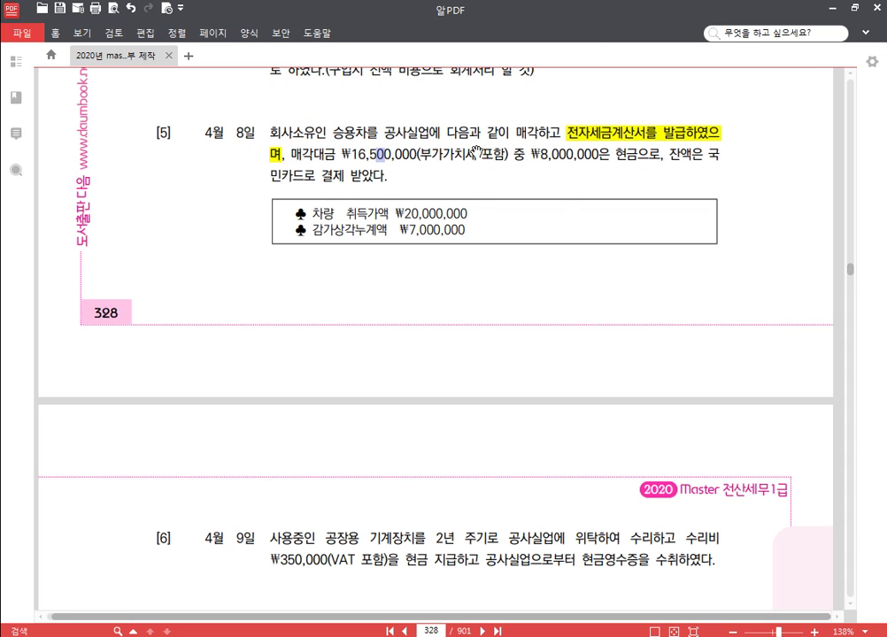
{"action": "left_click", "coordinate": [616, 202]}
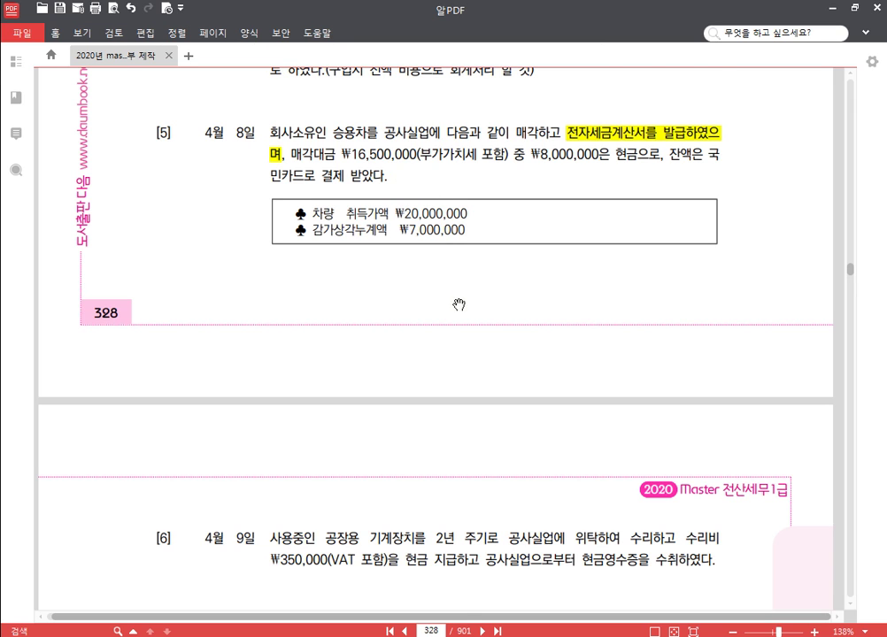
Step: Return to the 매입매출전표입력 window and set the voucher date to 8 April
{"action": "left_click_drag", "start_coordinate": [457, 305], "coordinate": [457, 499]}
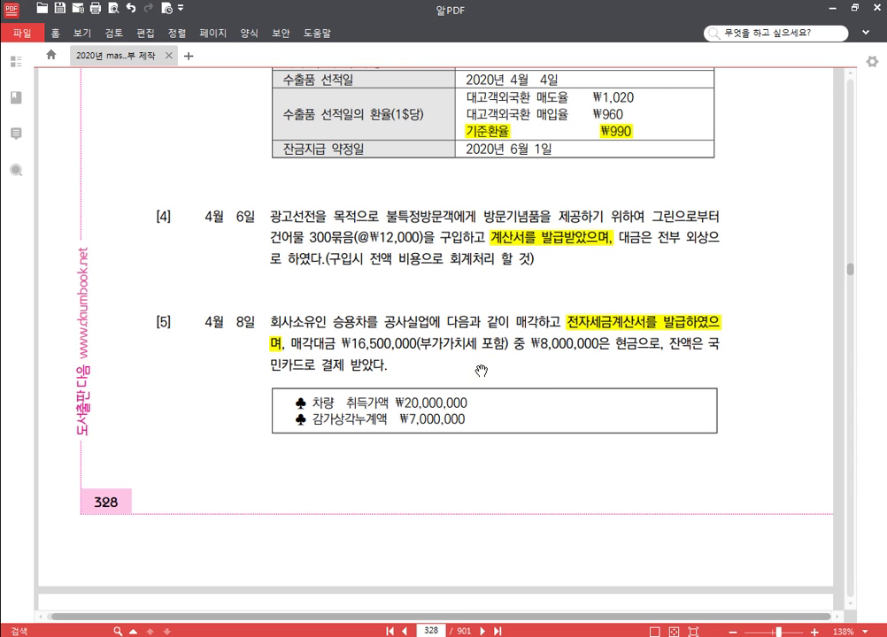
{"action": "scroll", "coordinate": [453, 469], "scroll_direction": "up", "scroll_amount": 1}
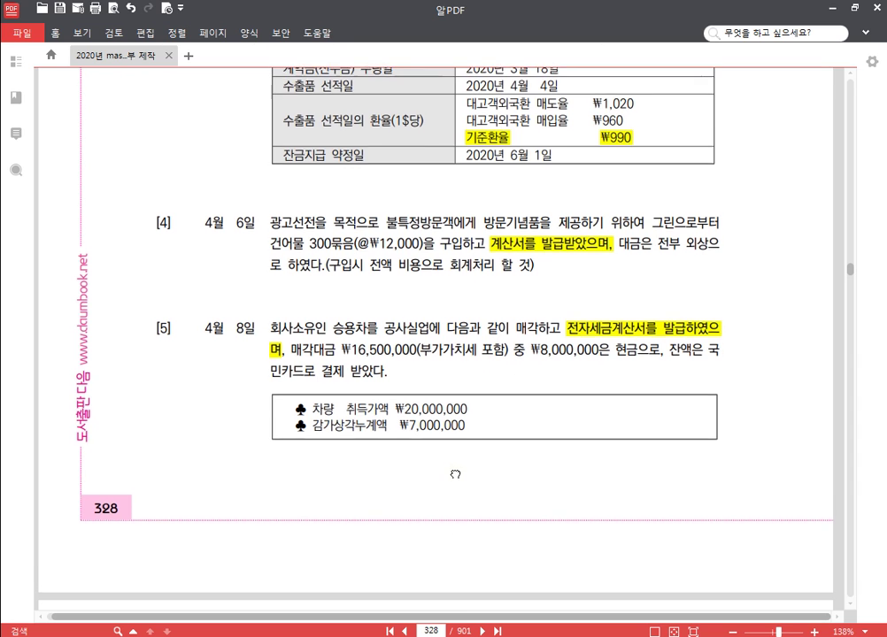
{"action": "right_click", "coordinate": [394, 636]}
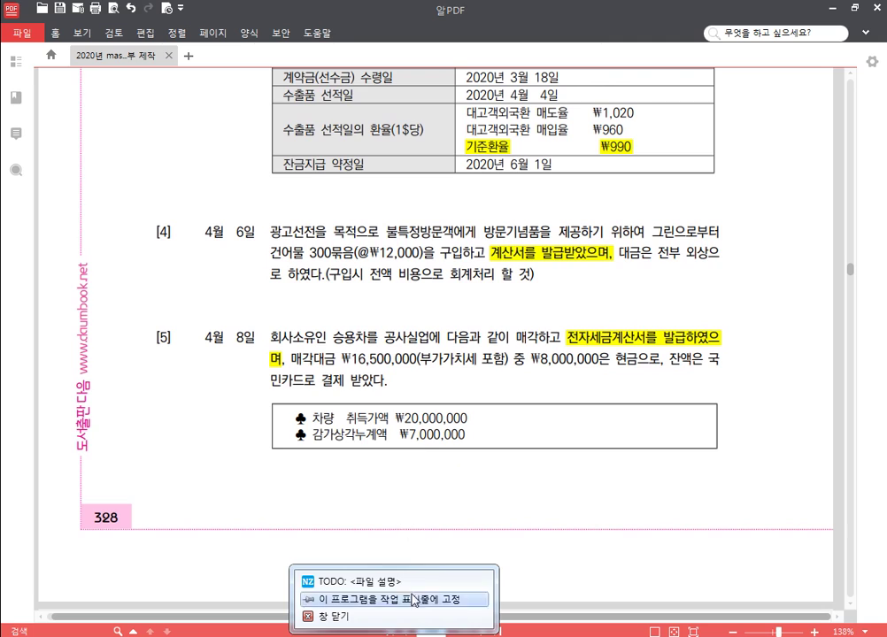
{"action": "left_click", "coordinate": [407, 636]}
{"action": "scroll", "coordinate": [393, 516], "scroll_direction": "up", "scroll_amount": 4}
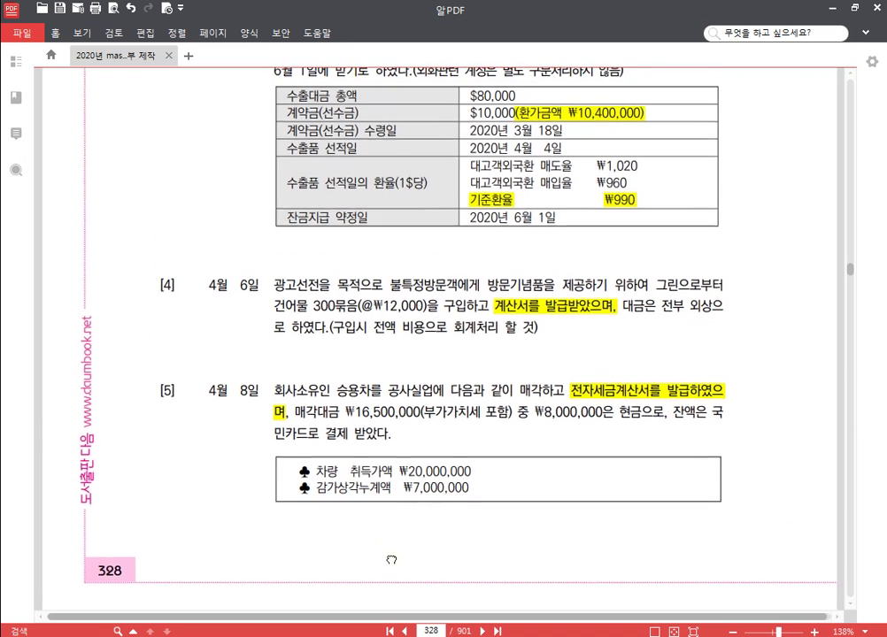
{"action": "scroll", "coordinate": [394, 516], "scroll_direction": "up", "scroll_amount": 2}
{"action": "key", "text": "alt+Tab"}
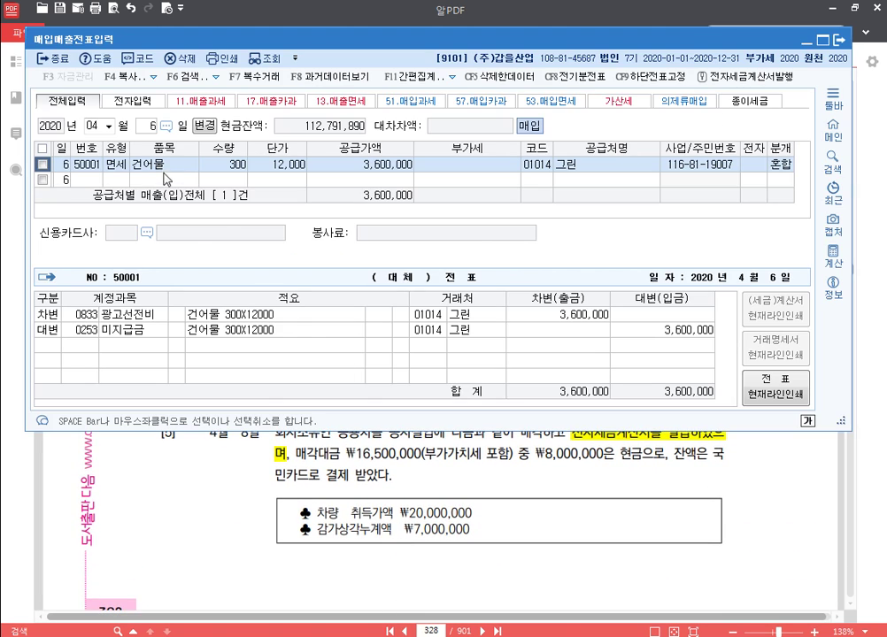
{"action": "left_click", "coordinate": [155, 131]}
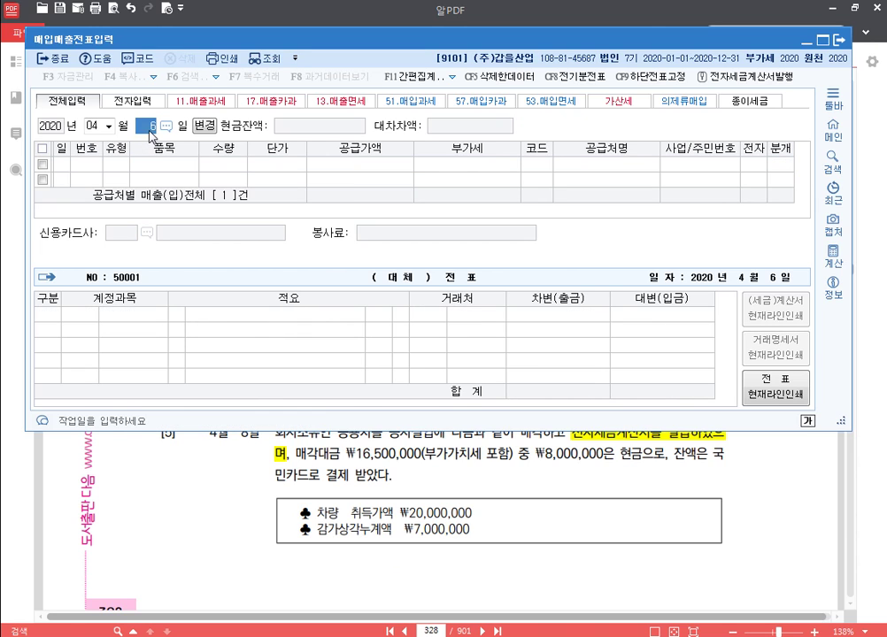
{"action": "type", "text": "8"}
{"action": "key", "text": "Return"}
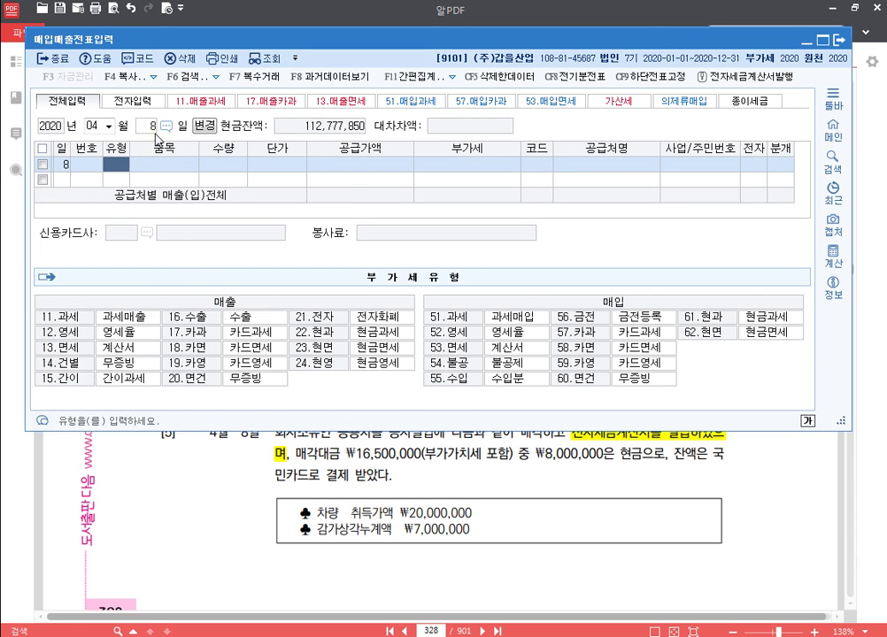
Step: Enter a taxable sale (type 11, 과세) of item 승용차 with a supply value of 15,000,000
{"action": "type", "text": "11"}
{"action": "key", "text": "Return"}
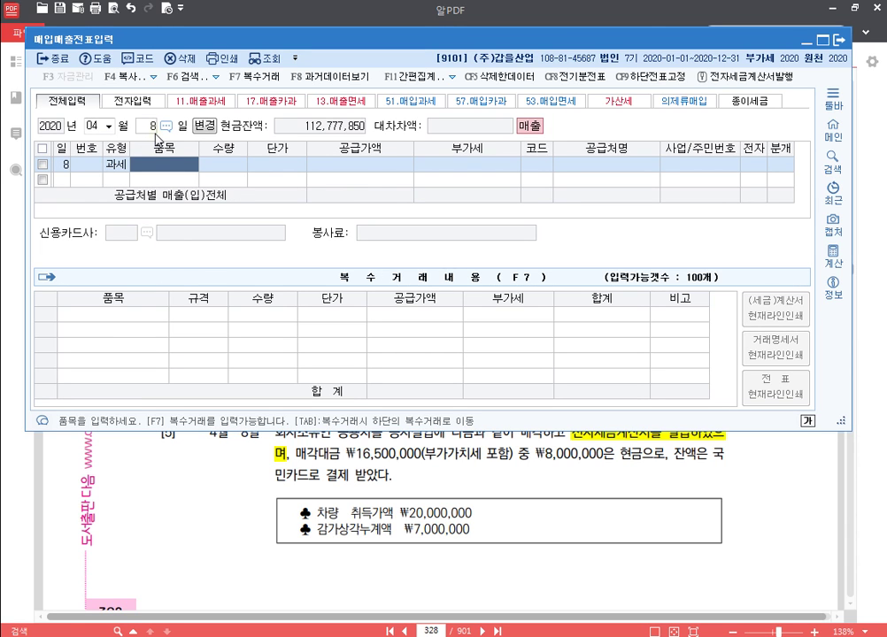
{"action": "type", "text": "승용차"}
{"action": "key", "text": "Return"}
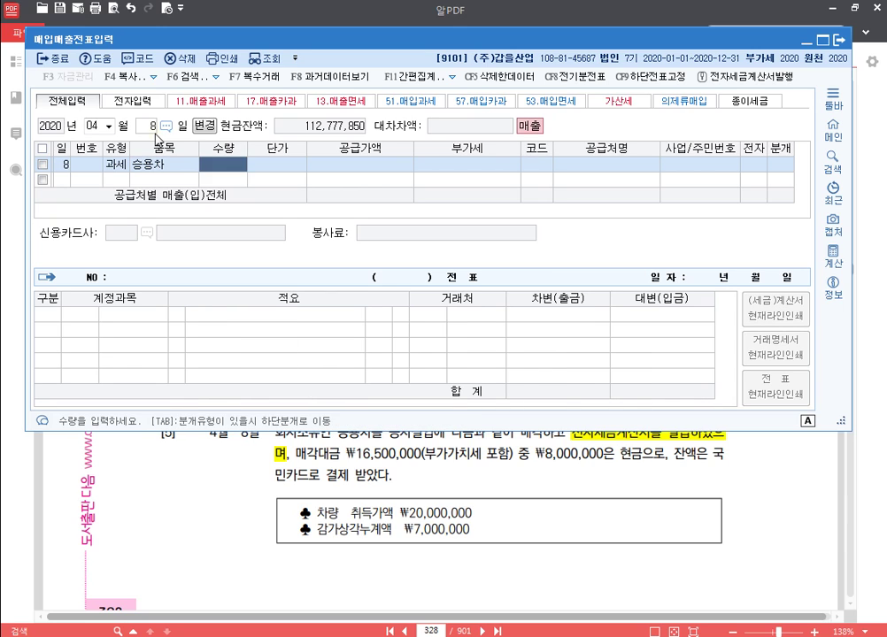
{"action": "key", "text": "Return"}
{"action": "type", "text": "15000000"}
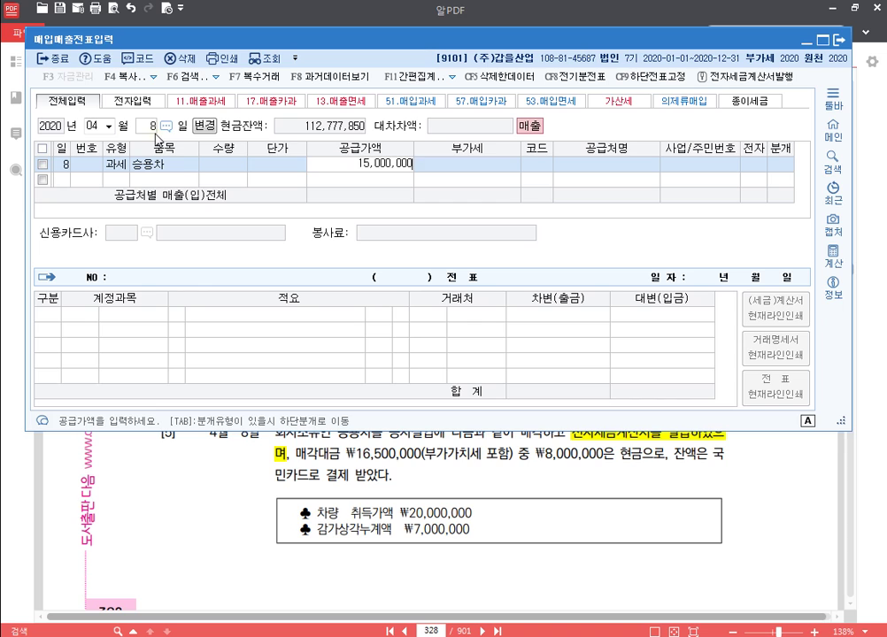
{"action": "key", "text": "Return"}
{"action": "key", "text": "Return"}
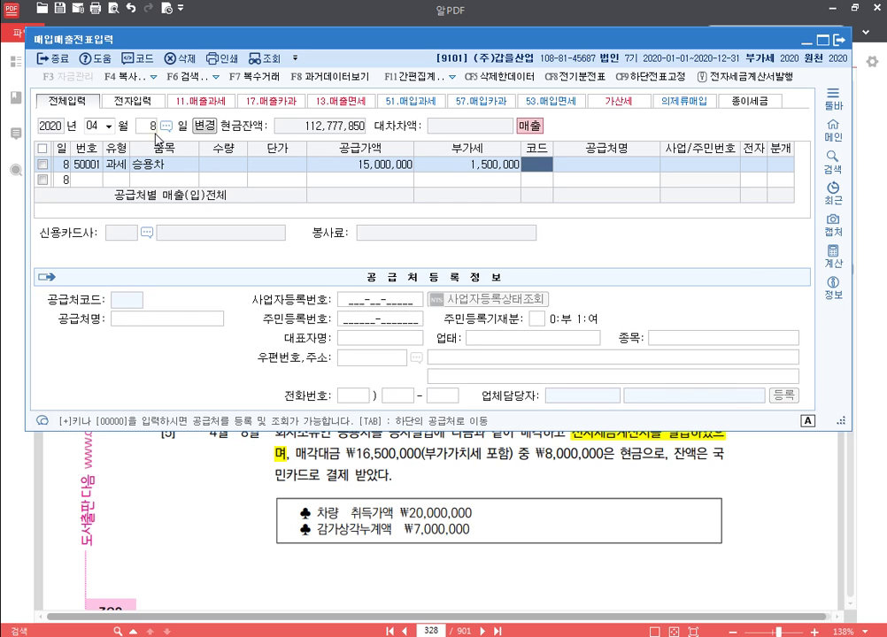
Step: Assign 공사실업 as the trading partner of the 승용차 sale and mark it as electronically invoiced (여)
{"action": "type", "text": "공사"}
{"action": "key", "text": "Return"}
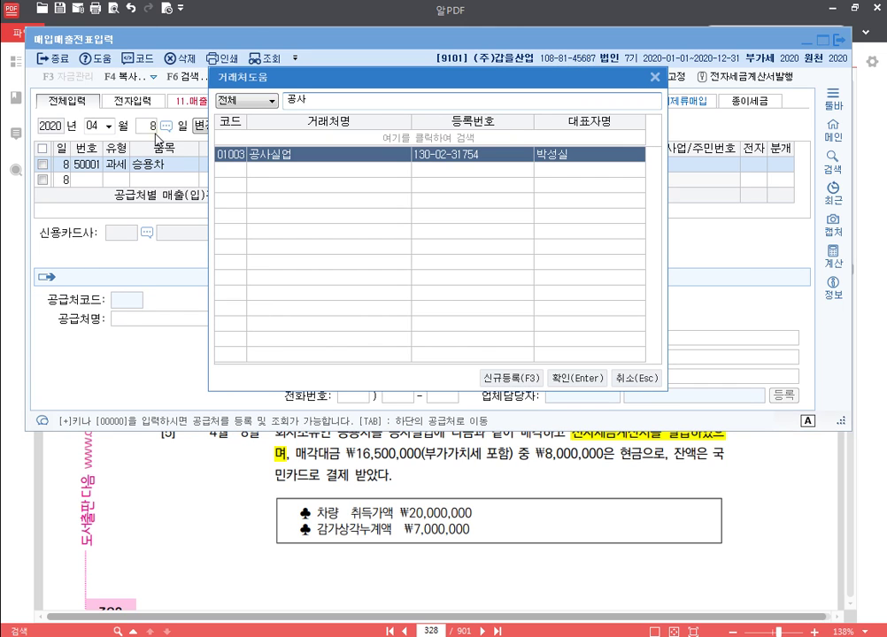
{"action": "key", "text": "Return"}
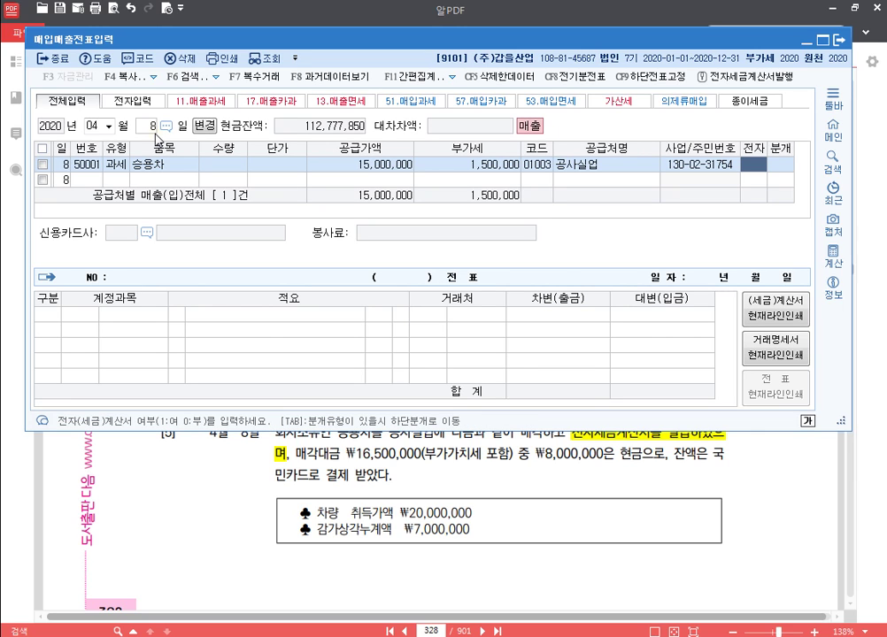
{"action": "type", "text": "1"}
{"action": "key", "text": "Return"}
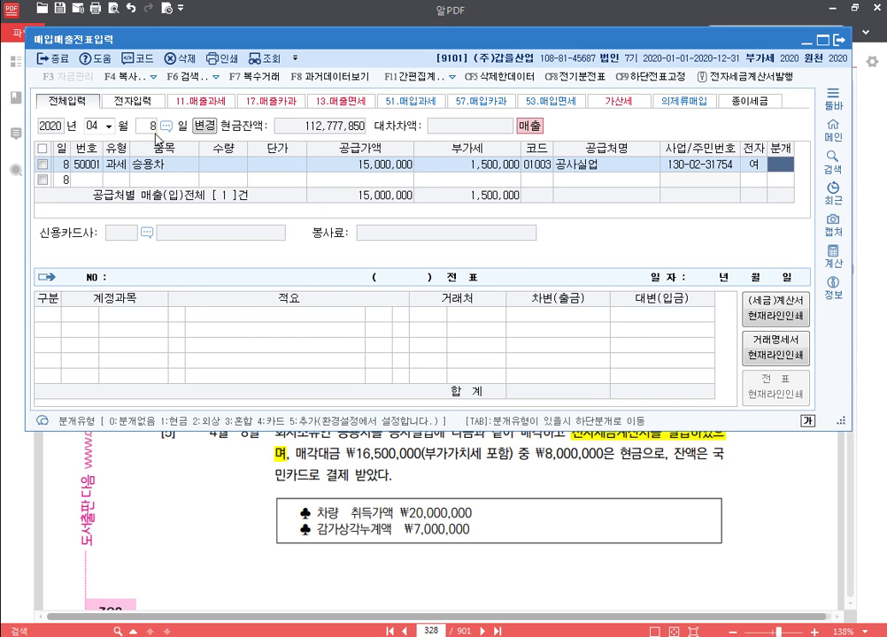
Step: Set the 승용차 sale's journal type to 혼합 (3) and change its 제품매출 credit account to 0208 차량운반구
{"action": "type", "text": "3"}
{"action": "key", "text": "Return"}
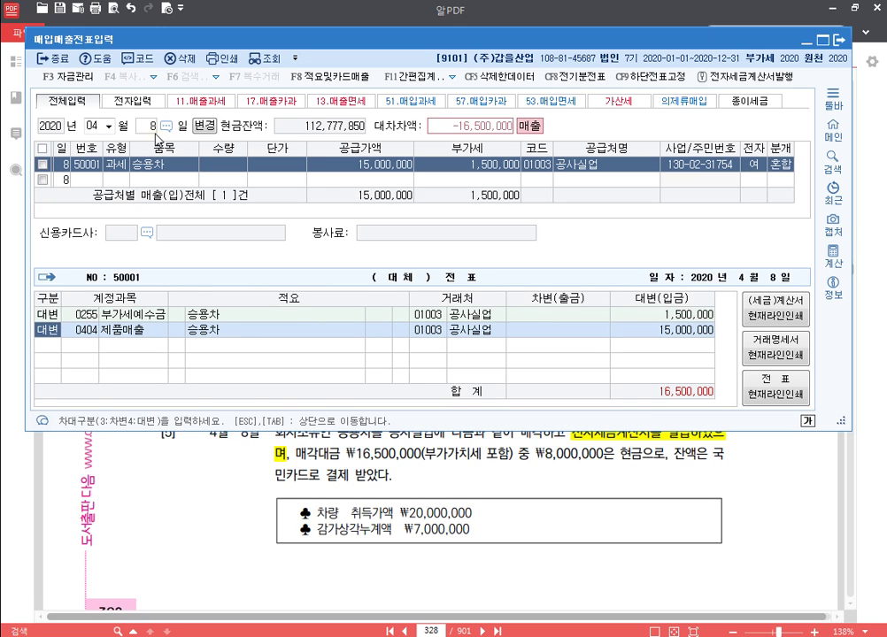
{"action": "key", "text": "Return"}
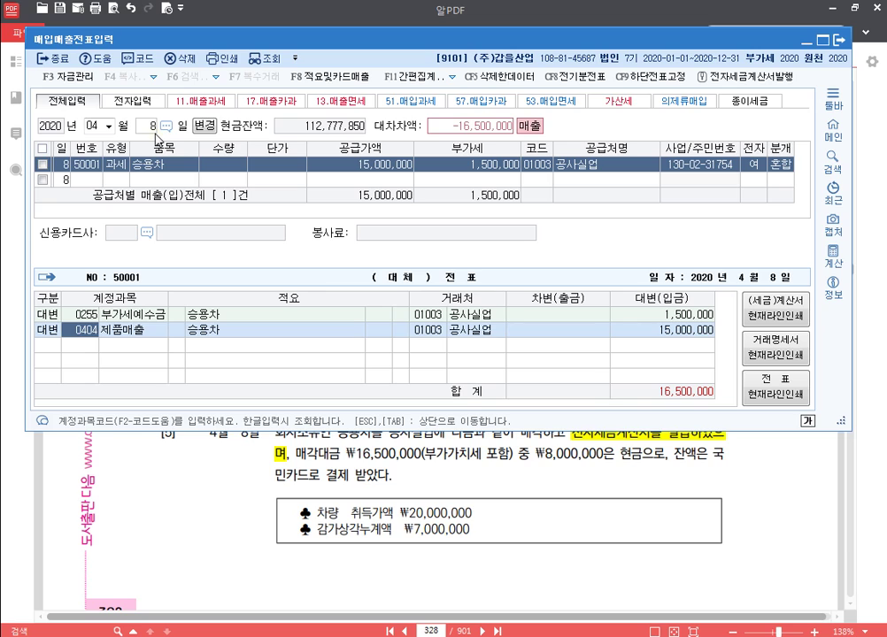
{"action": "type", "text": "0208"}
{"action": "key", "text": "Return"}
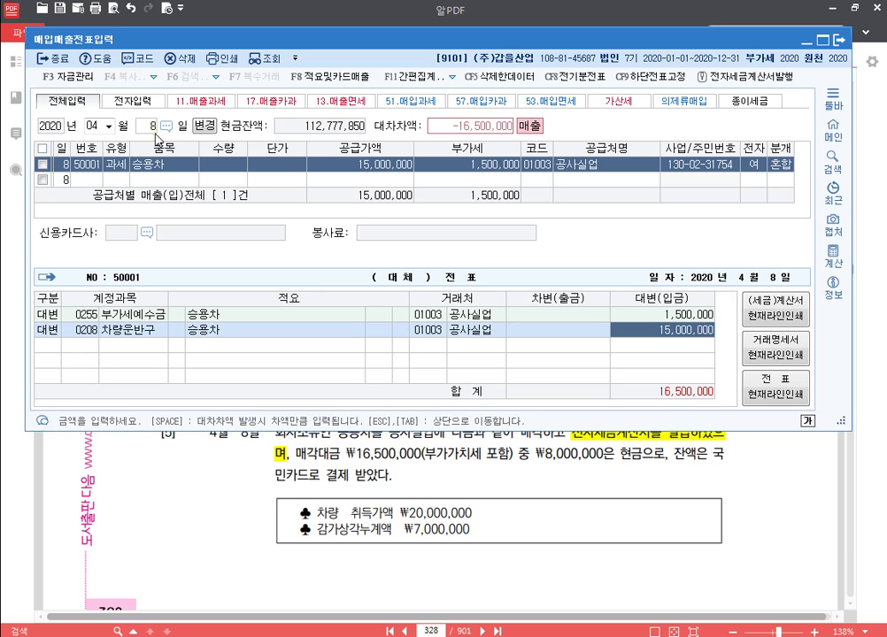
Step: Set the 차량운반구 credit to 20,000,000 and add a 7,000,000 debit to 0209 감가상각누계액 on the 승용차 sale
{"action": "type", "text": "20000000"}
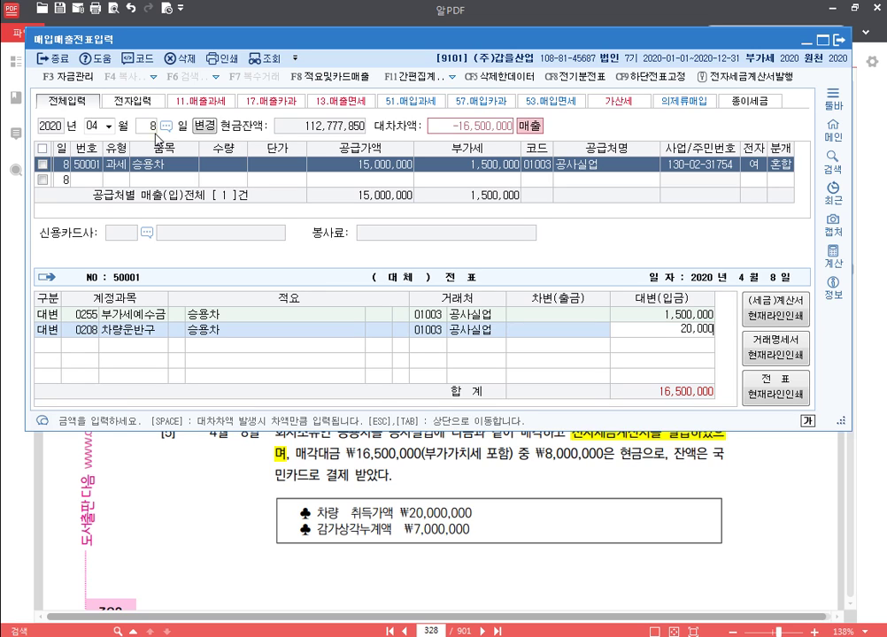
{"action": "key", "text": "Return"}
{"action": "type", "text": "3"}
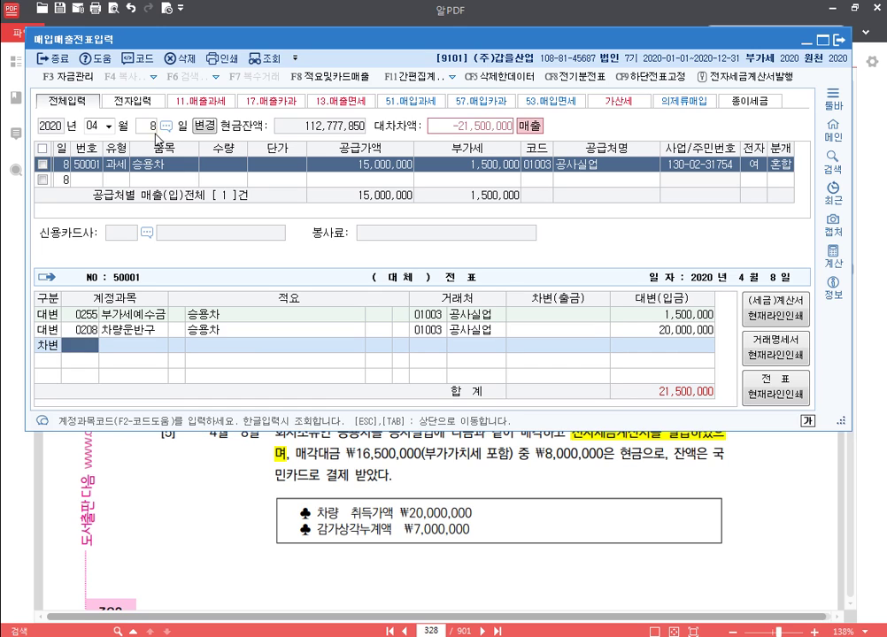
{"action": "type", "text": "0209"}
{"action": "key", "text": "Return"}
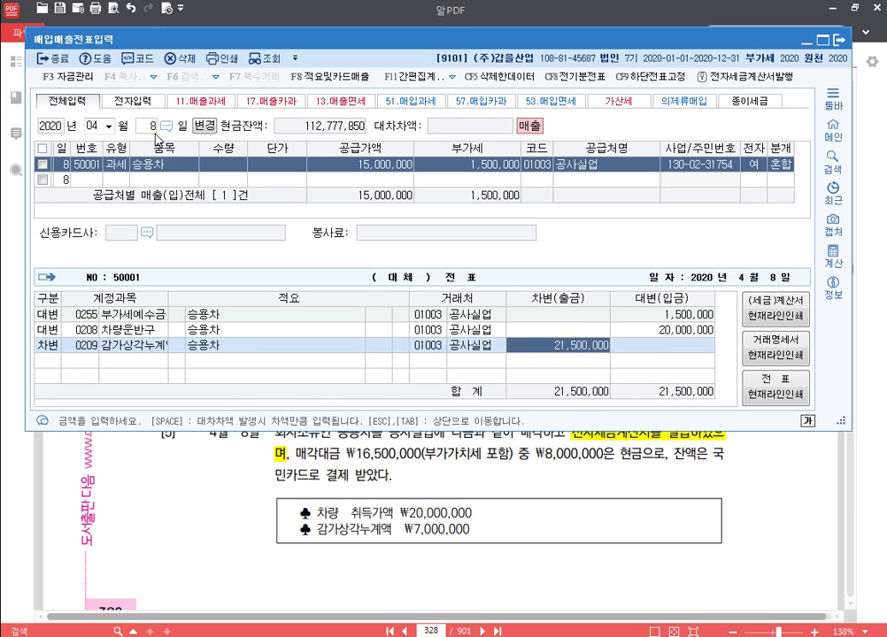
{"action": "type", "text": "7000000"}
{"action": "key", "text": "Return"}
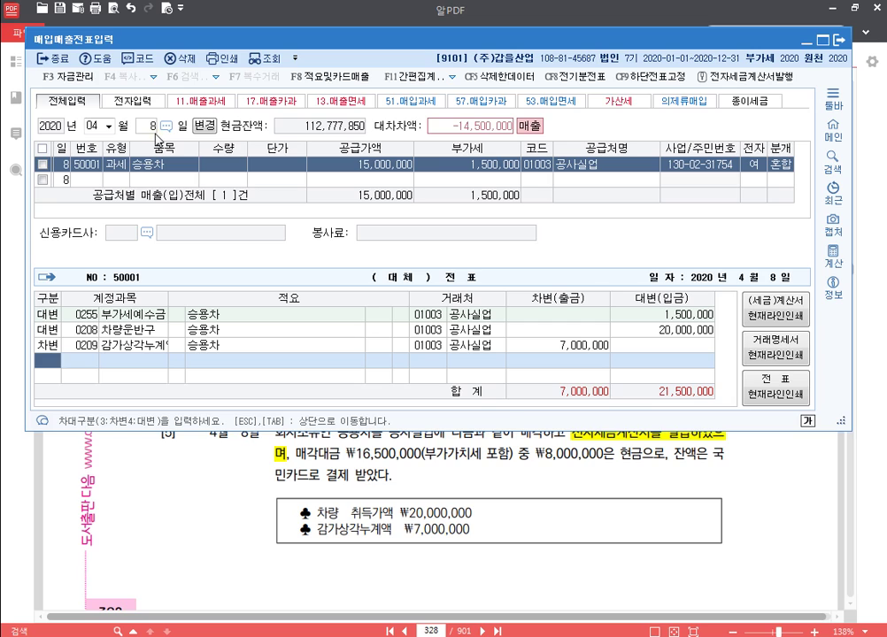
Step: Add a debit line of 8,000,000 to 0101 현금 on the 승용차 sale voucher
{"action": "key", "text": "3"}
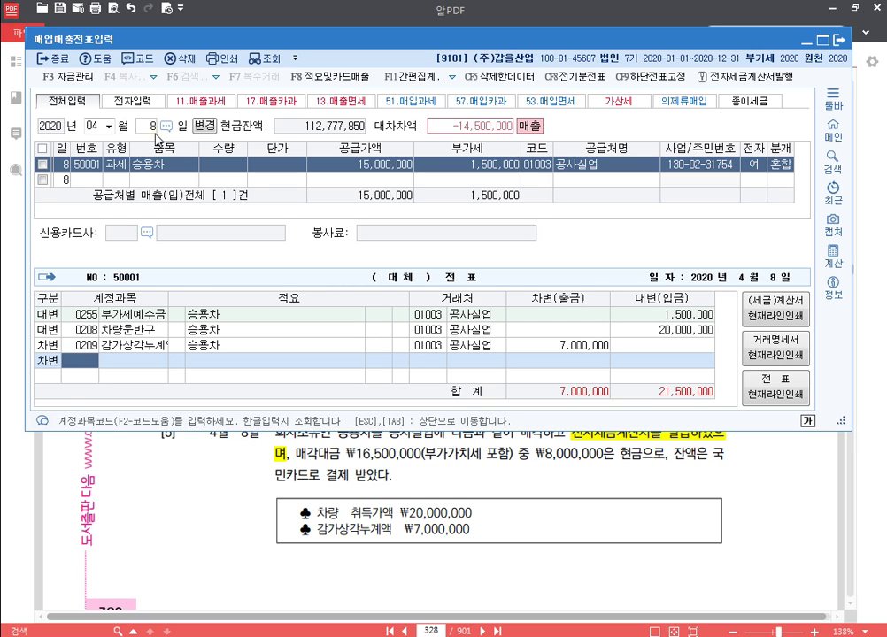
{"action": "type", "text": "101"}
{"action": "key", "text": "Return"}
{"action": "type", "text": "8000000"}
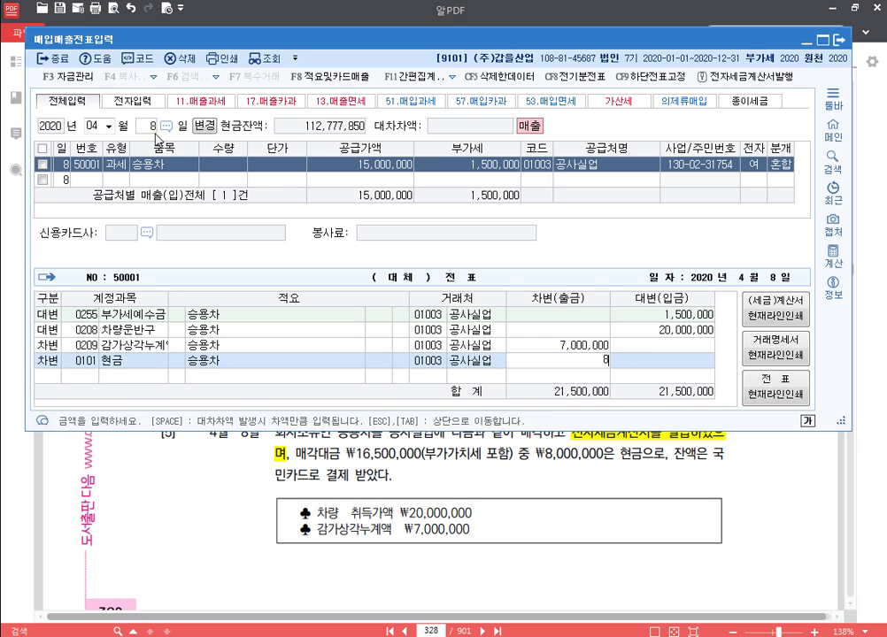
{"action": "key", "text": "Return"}
Step: Add a debit line for account 0120 미수금 to the 승용차 sale voucher
{"action": "type", "text": "3"}
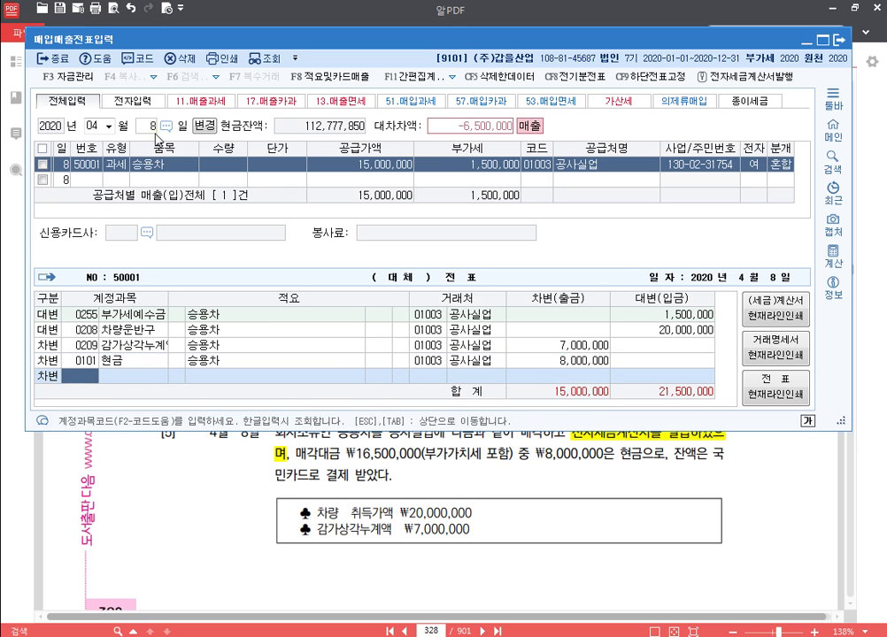
{"action": "type", "text": "120"}
{"action": "key", "text": "Return"}
{"action": "key", "text": "Return"}
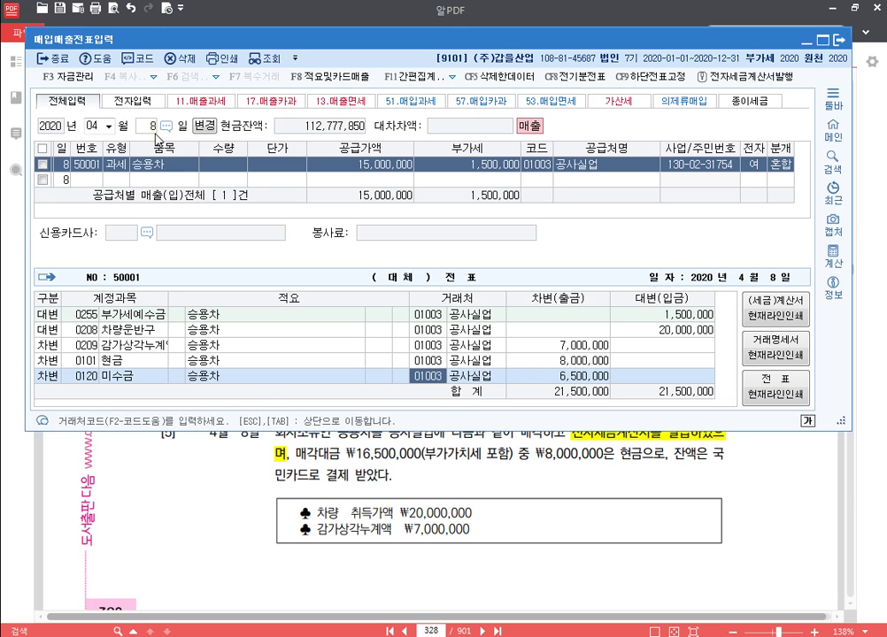
Step: Assign 국민카드 (99601) as the trading partner of the 미수금 line and set its amount to 8,500,000
{"action": "type", "text": "국민"}
{"action": "key", "text": "Return"}
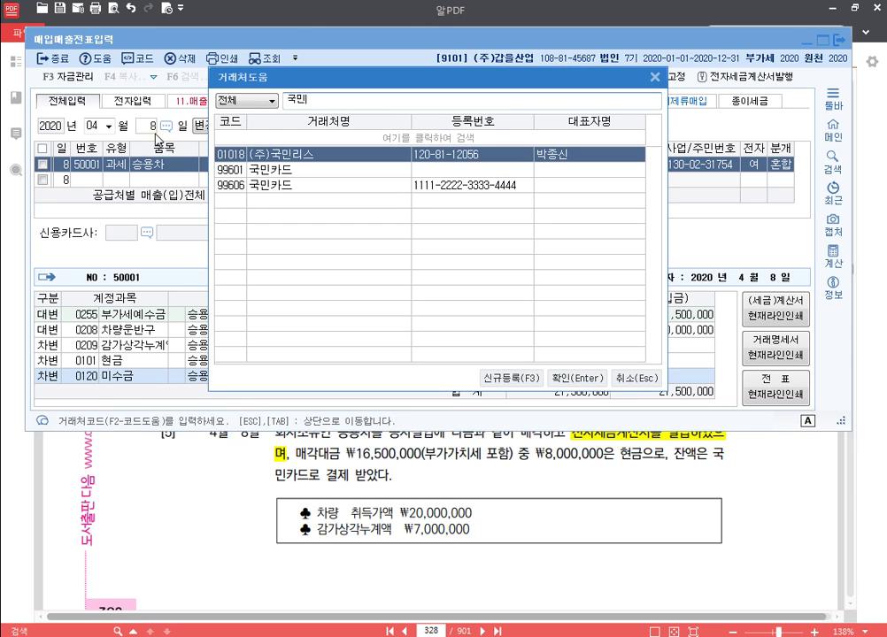
{"action": "key", "text": "Down"}
{"action": "key", "text": "Down"}
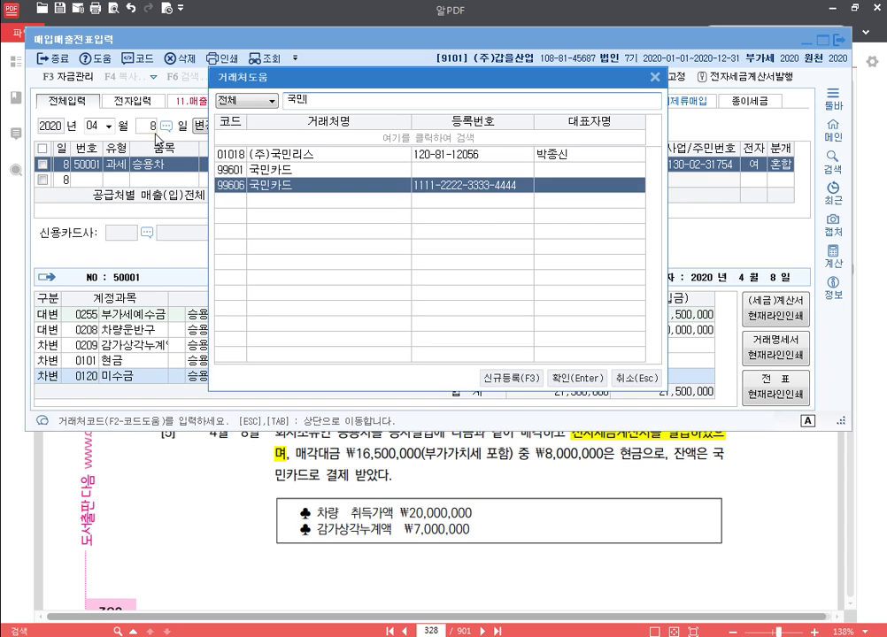
{"action": "key", "text": "Up"}
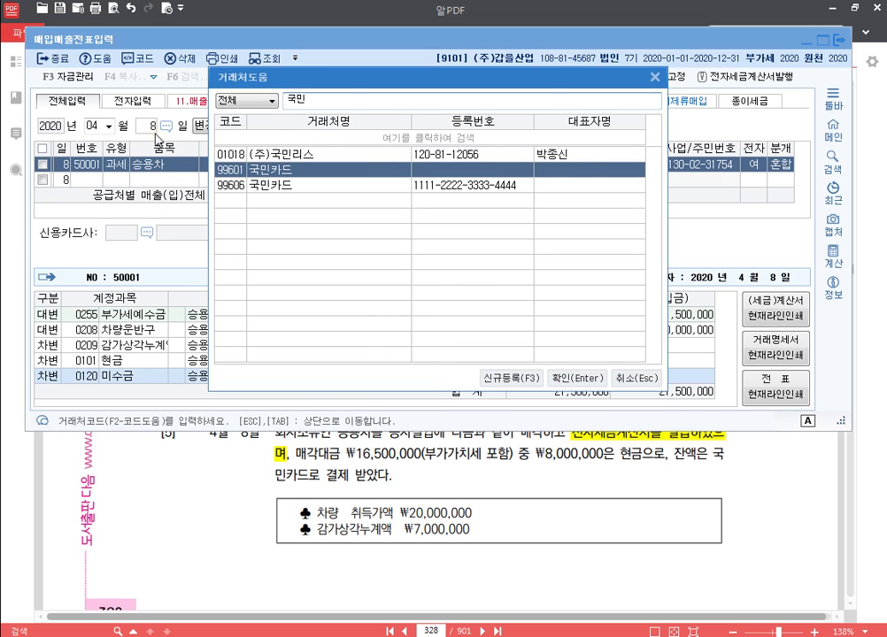
{"action": "key", "text": "Return"}
{"action": "key", "text": "Return"}
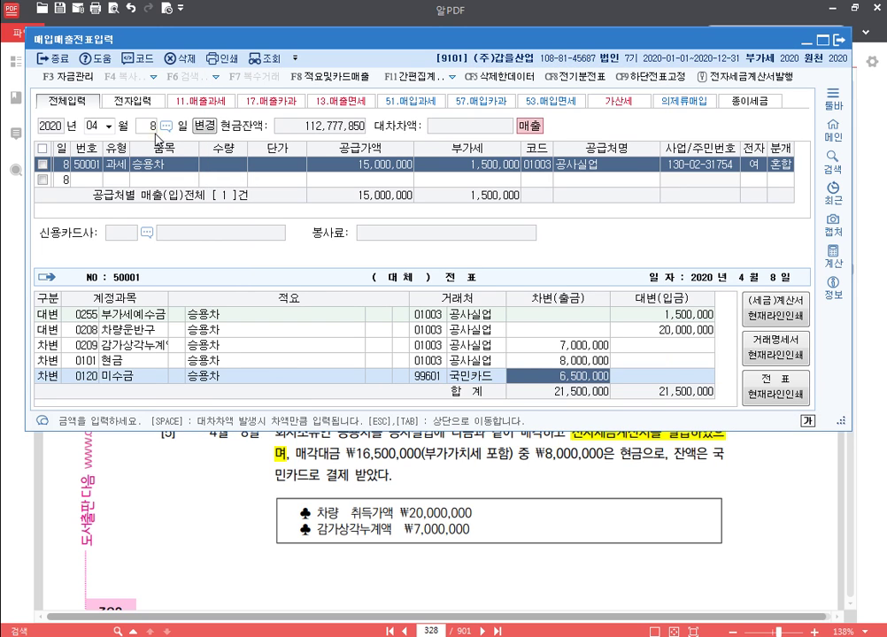
{"action": "type", "text": "8500000"}
{"action": "key", "text": "Return"}
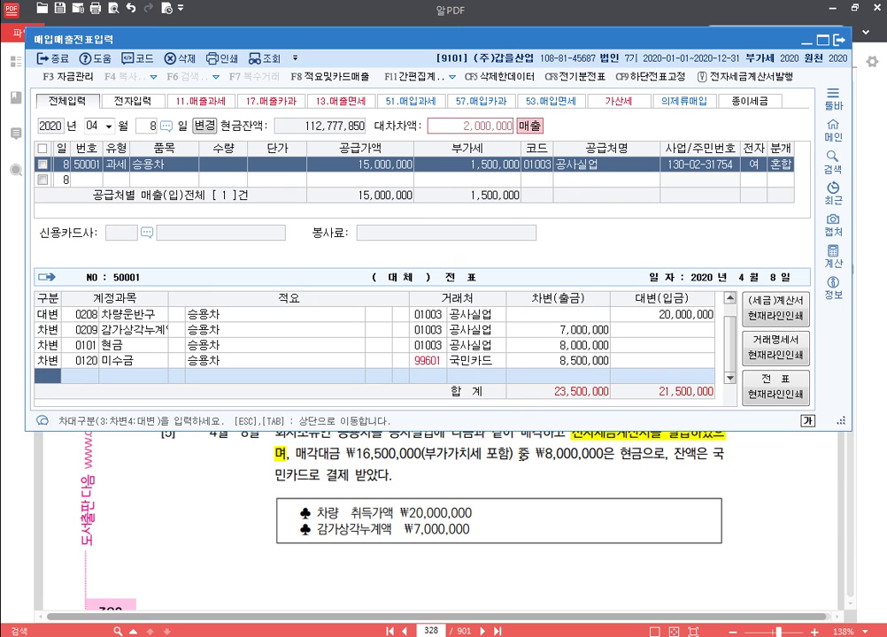
Step: Credit 2,000,000 to 0914 유형자산처분이익 and complete the 승용차 sale voucher
{"action": "type", "text": "4유형"}
{"action": "key", "text": "Return"}
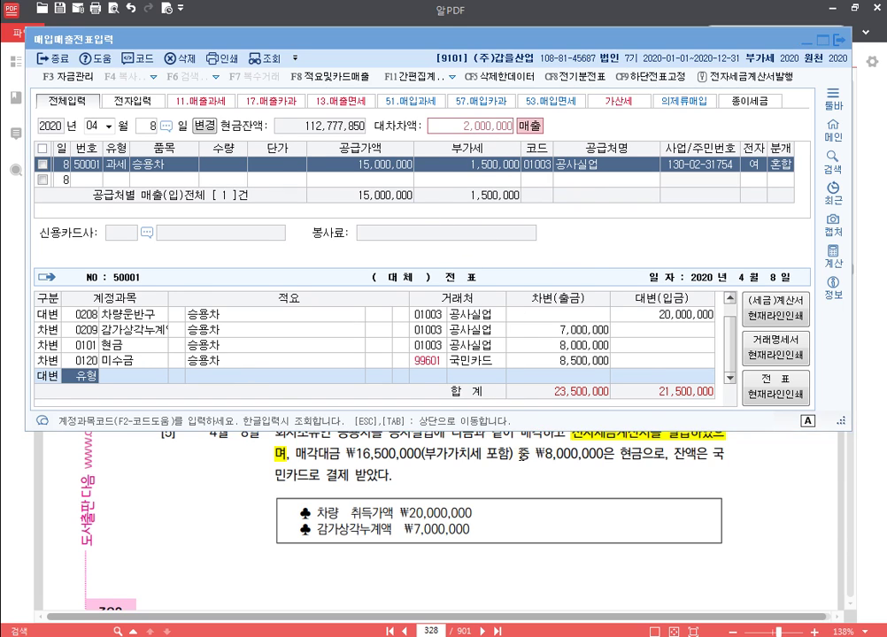
{"action": "key", "text": "Return"}
{"action": "key", "text": "Return"}
{"action": "key", "text": "Return"}
{"action": "key", "text": "Return"}
{"action": "key", "text": "Escape"}
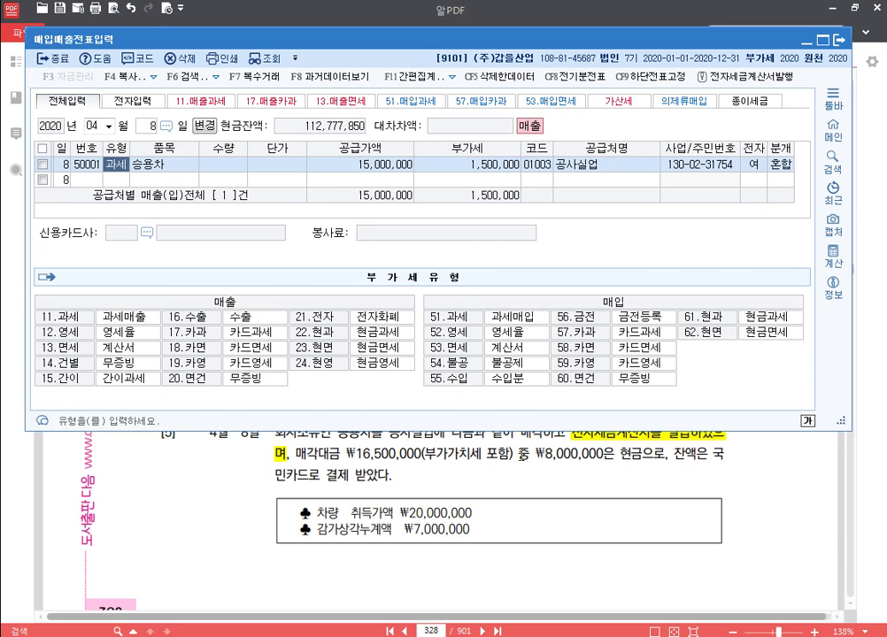
{"action": "key", "text": "Escape"}
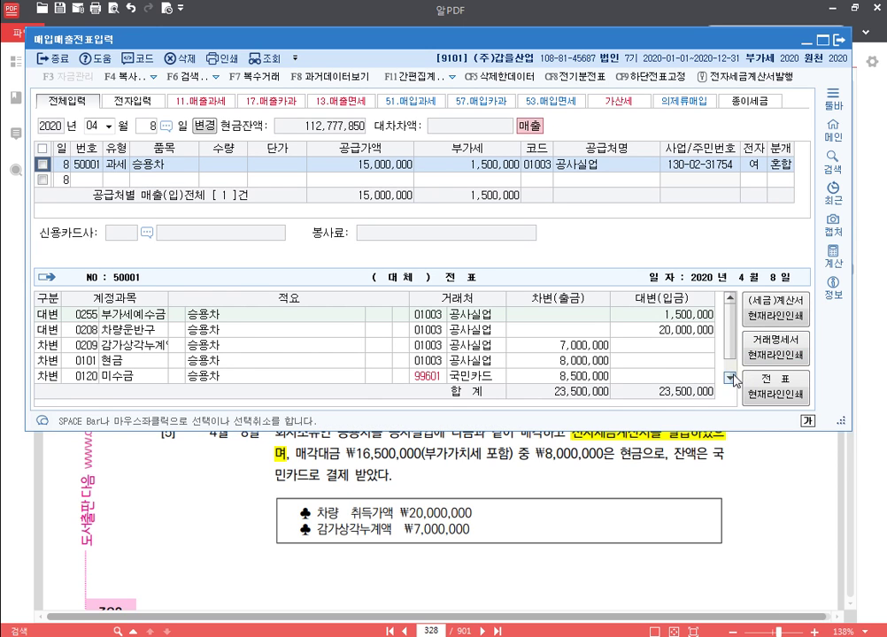
{"action": "scroll", "coordinate": [643, 387], "scroll_direction": "down", "scroll_amount": 1}
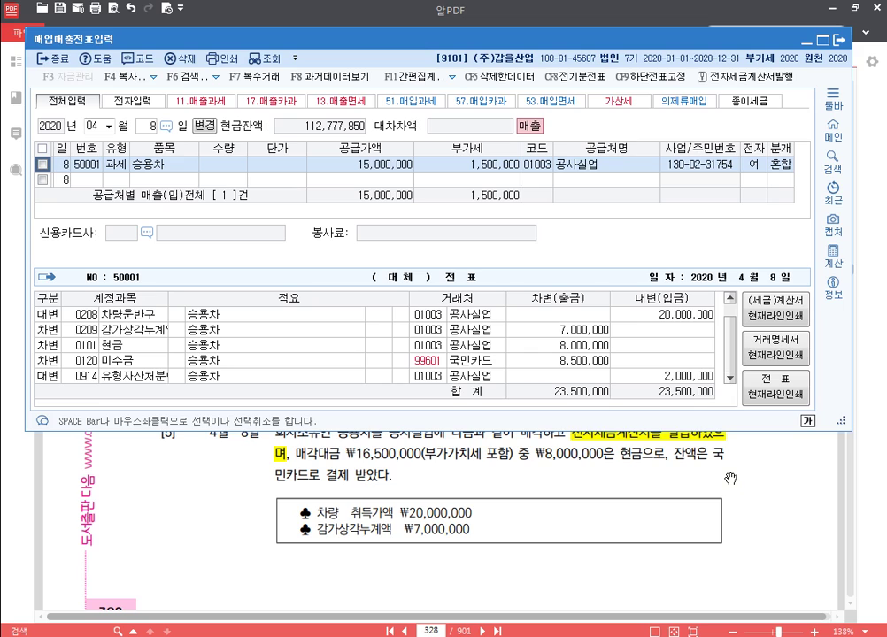
Step: Switch to the textbook PDF and go to transactions [6] to [9] on page 329
{"action": "left_click", "coordinate": [585, 364]}
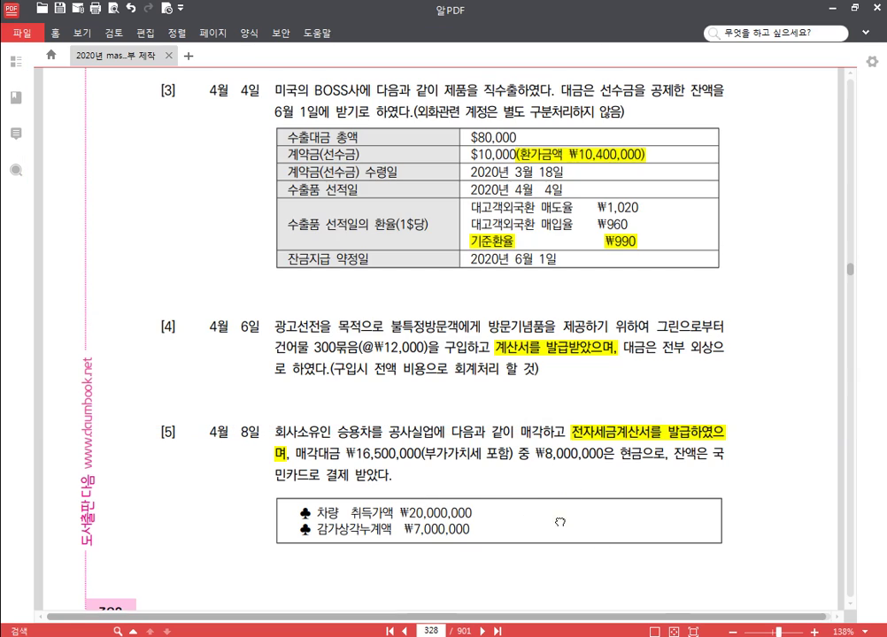
{"action": "left_click", "coordinate": [555, 522]}
{"action": "scroll", "coordinate": [549, 516], "scroll_direction": "down", "scroll_amount": 10}
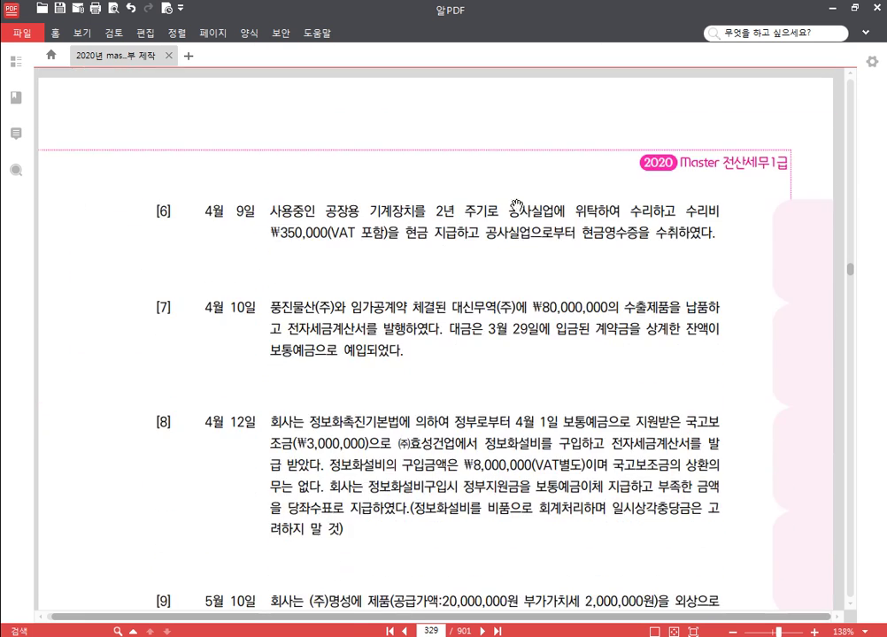
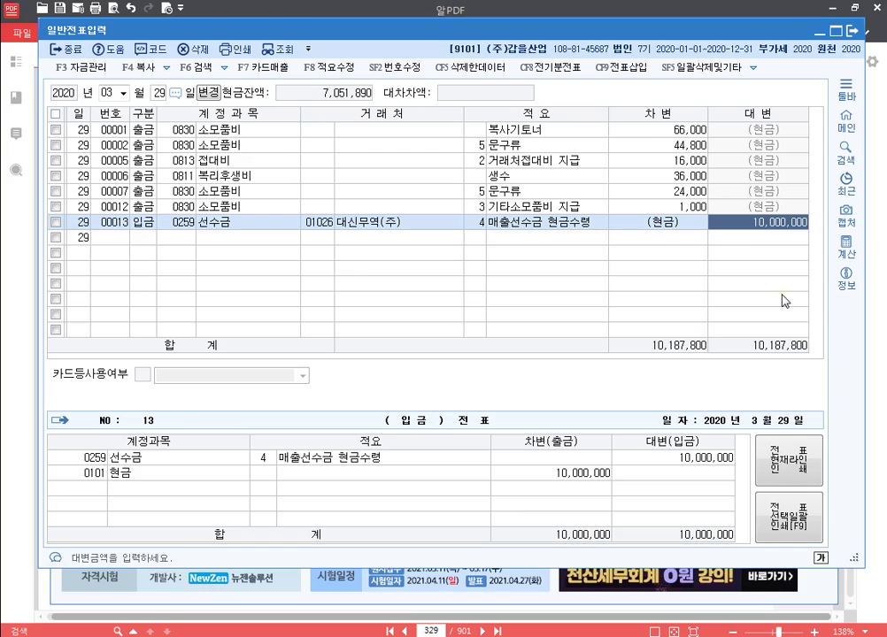
Step: Shrink the 일반전표입력 window and reposition it so the main program window beneath is partly uncovered
{"action": "left_click_drag", "start_coordinate": [717, 19], "coordinate": [718, 118]}
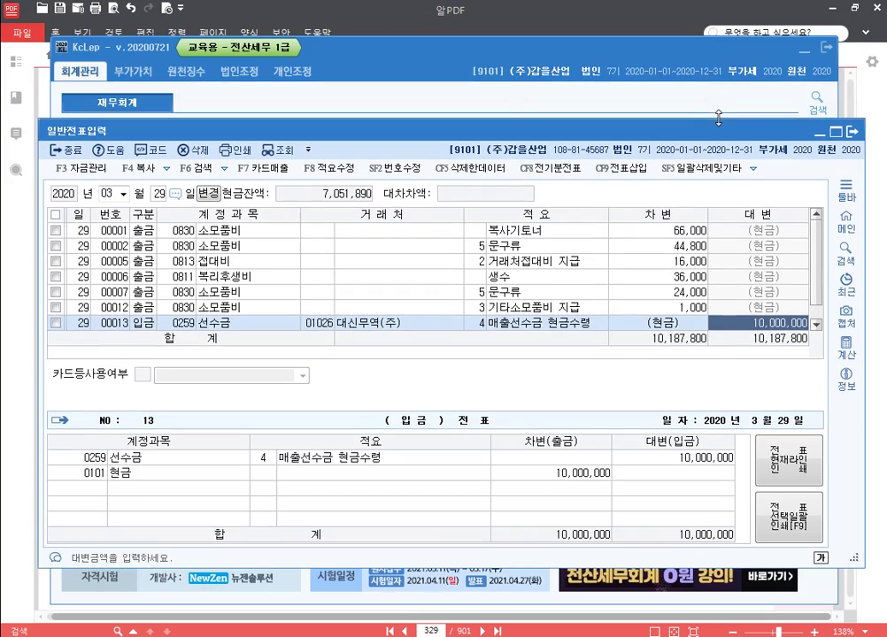
{"action": "left_click_drag", "start_coordinate": [660, 133], "coordinate": [670, 2]}
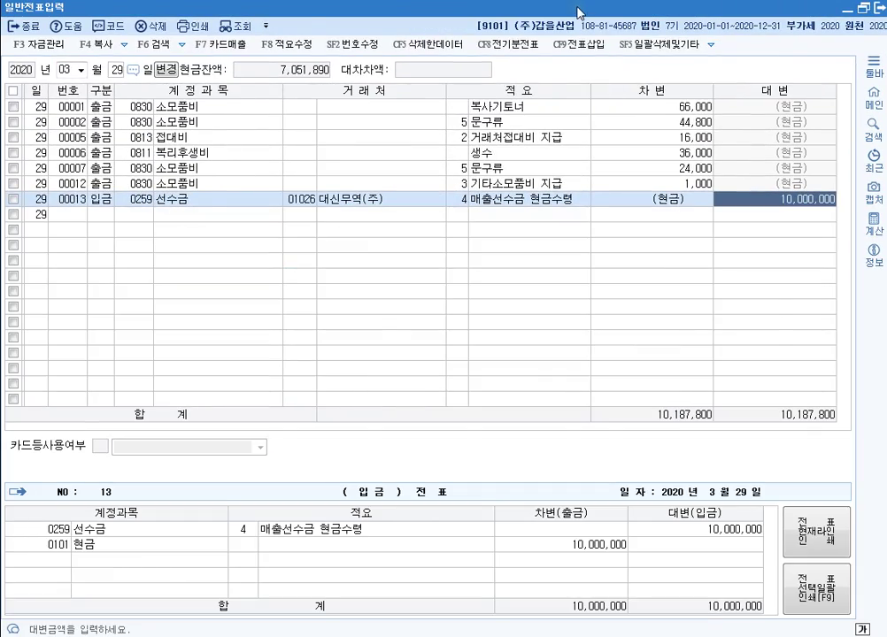
{"action": "left_click_drag", "start_coordinate": [579, 13], "coordinate": [573, 14]}
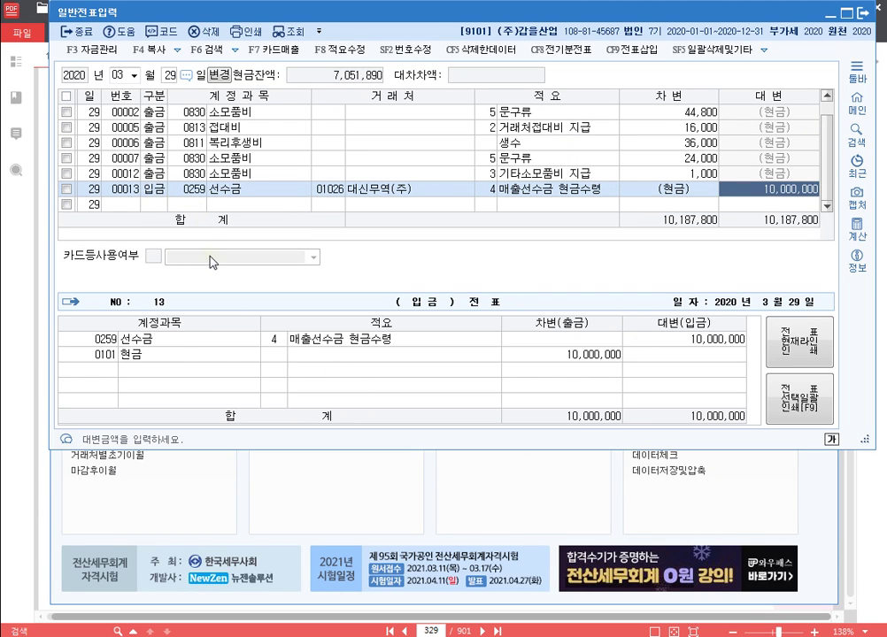
Step: Return to the 매입매출전표입력 window and set the voucher date to 10 April
{"action": "left_click", "coordinate": [190, 339]}
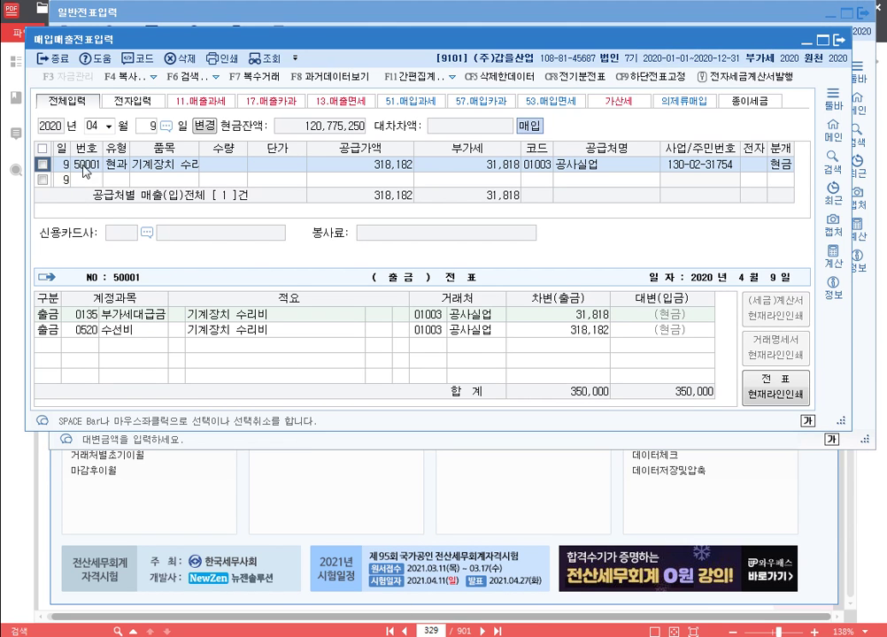
{"action": "left_click", "coordinate": [147, 128]}
{"action": "type", "text": "10"}
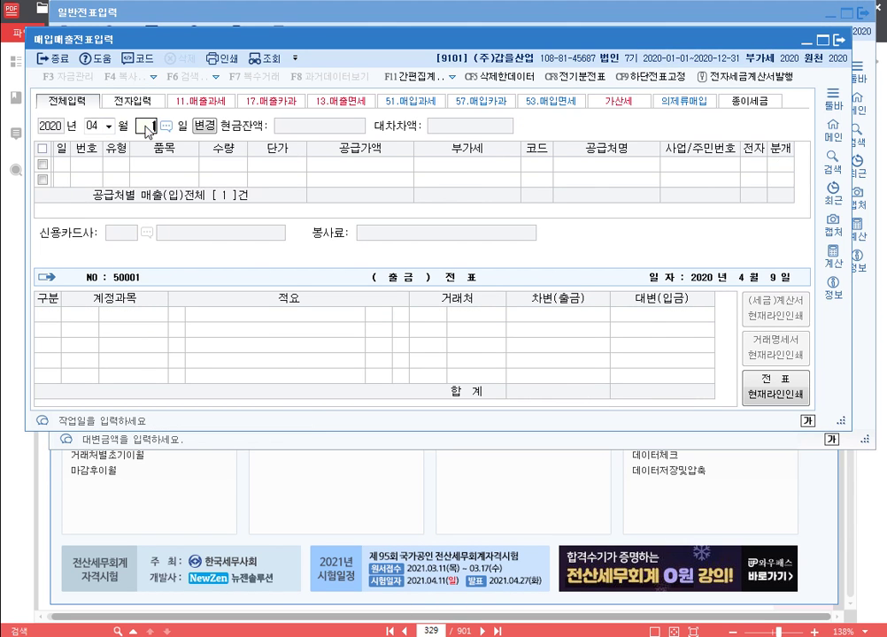
{"action": "key", "text": "Return"}
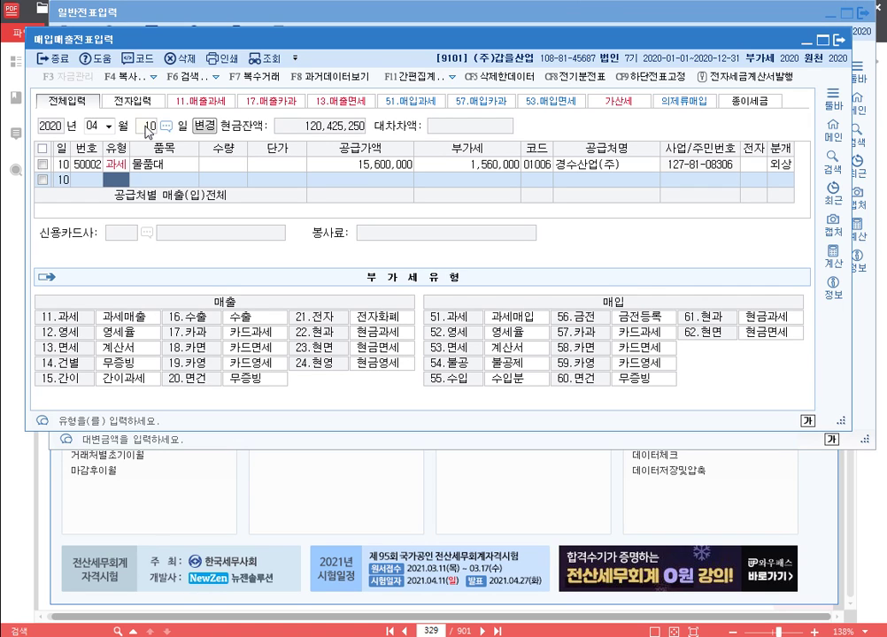
Step: Enter a taxable sale (type 11, 과세) of item 수출제품 with a supply value of 80,000,000
{"action": "type", "text": "11"}
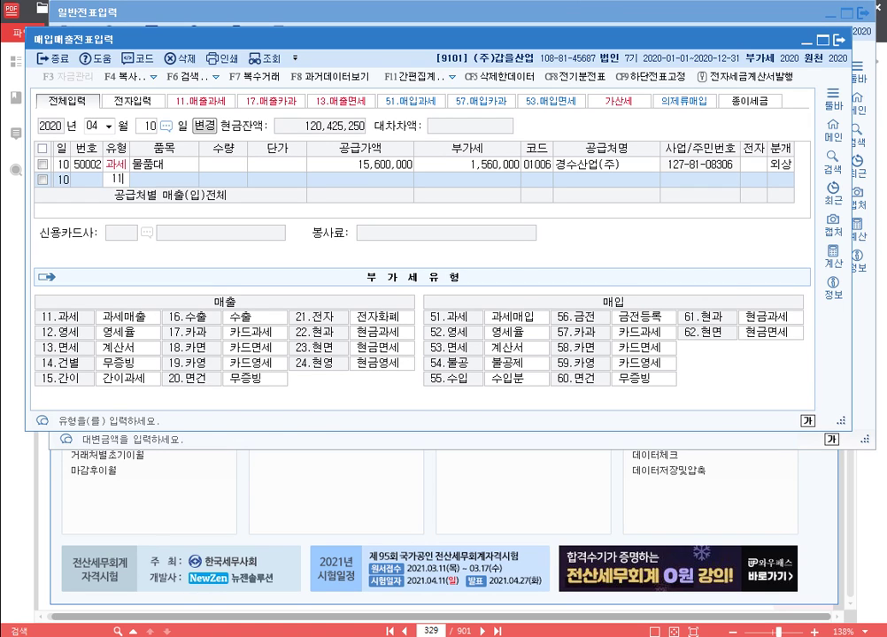
{"action": "key", "text": "Return"}
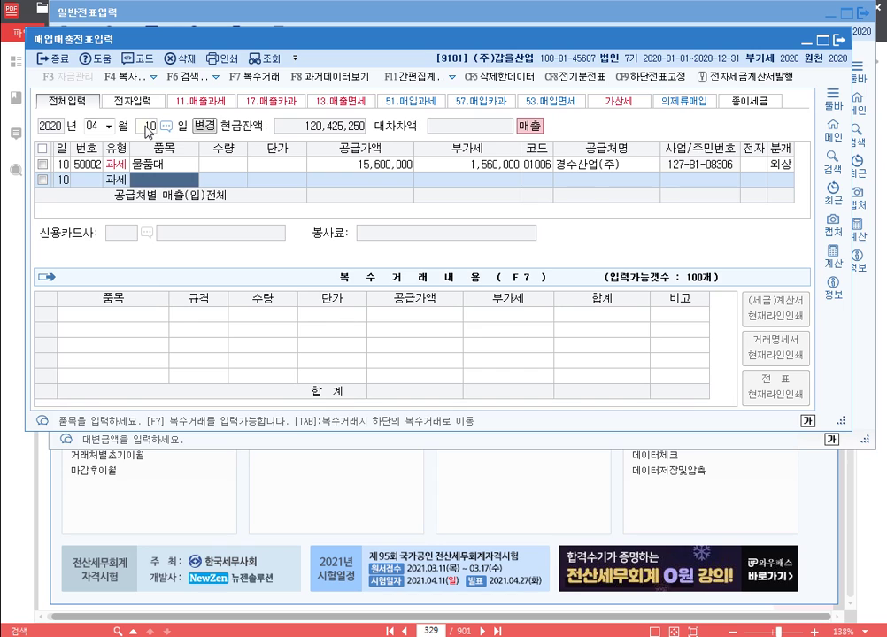
{"action": "type", "text": "수출제품"}
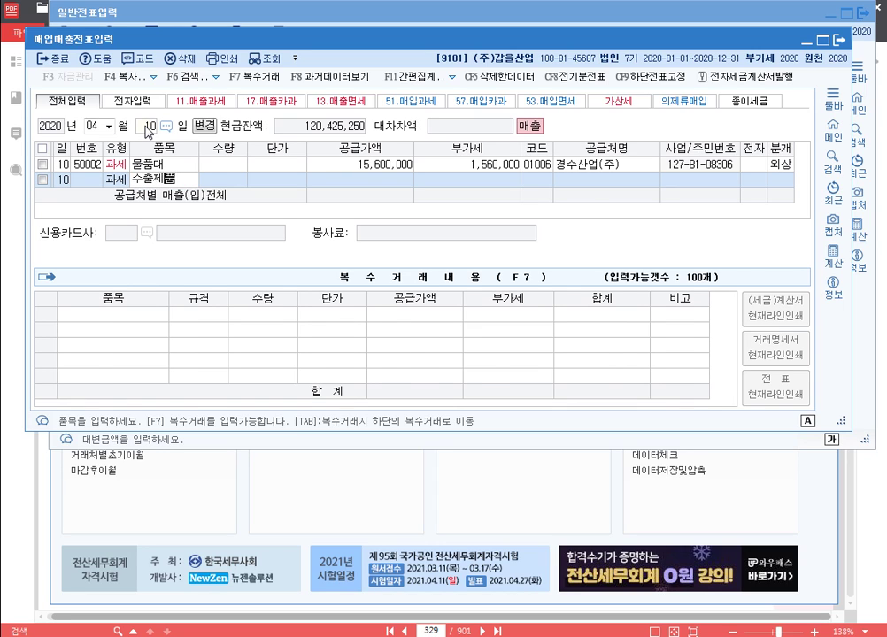
{"action": "key", "text": "Return"}
{"action": "key", "text": "Return"}
{"action": "key", "text": "Return"}
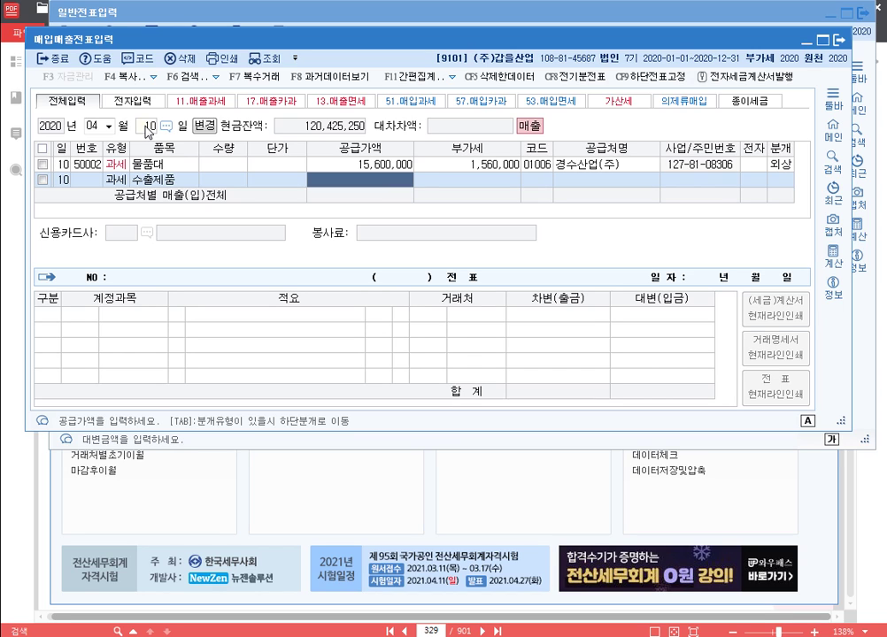
{"action": "type", "text": "80000000"}
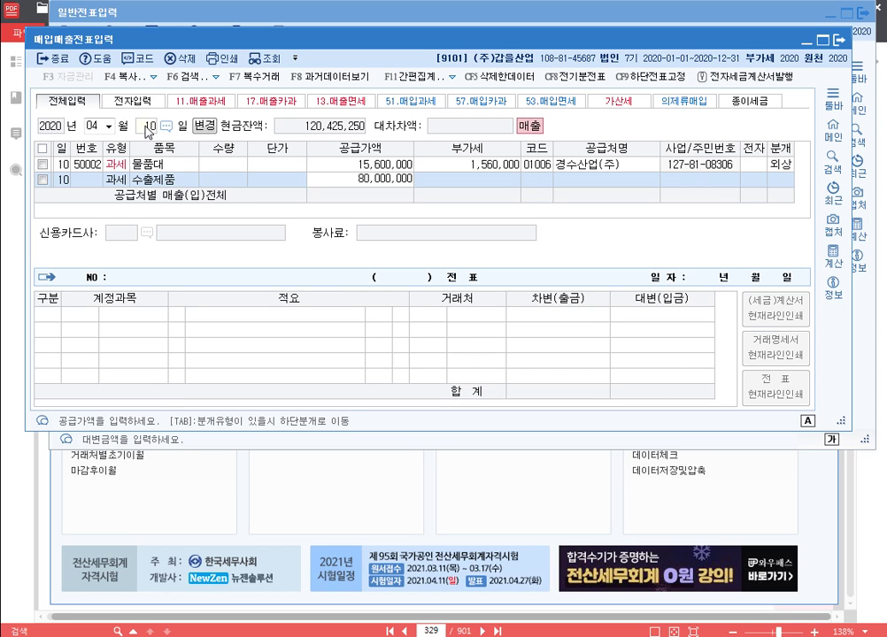
{"action": "key", "text": "Return"}
{"action": "key", "text": "Return"}
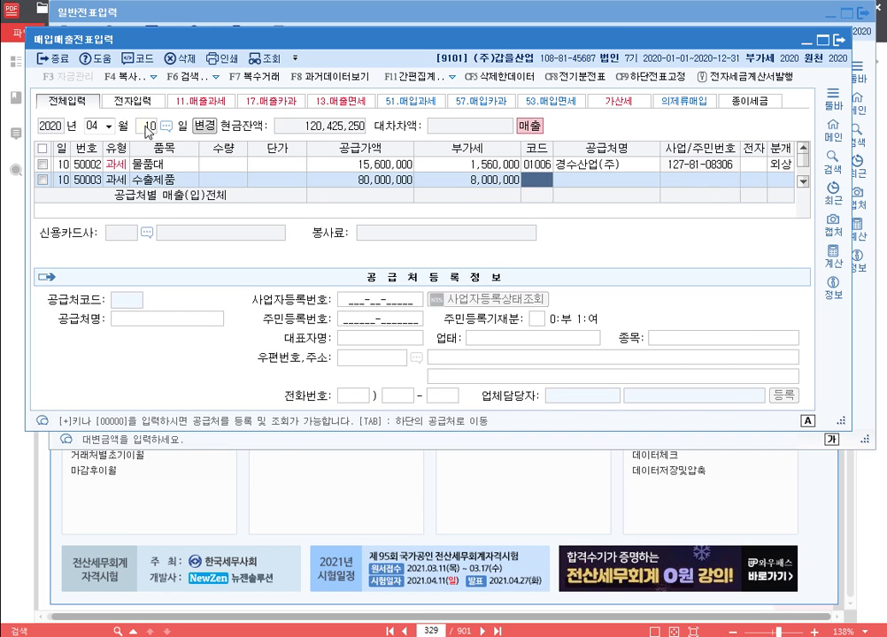
Step: Complete the 수출제품 sale's header with trading partner 대신무역(주), electronic invoicing 여 and journal type 혼합 (3)
{"action": "type", "text": "대신"}
{"action": "key", "text": "Return"}
{"action": "key", "text": "Return"}
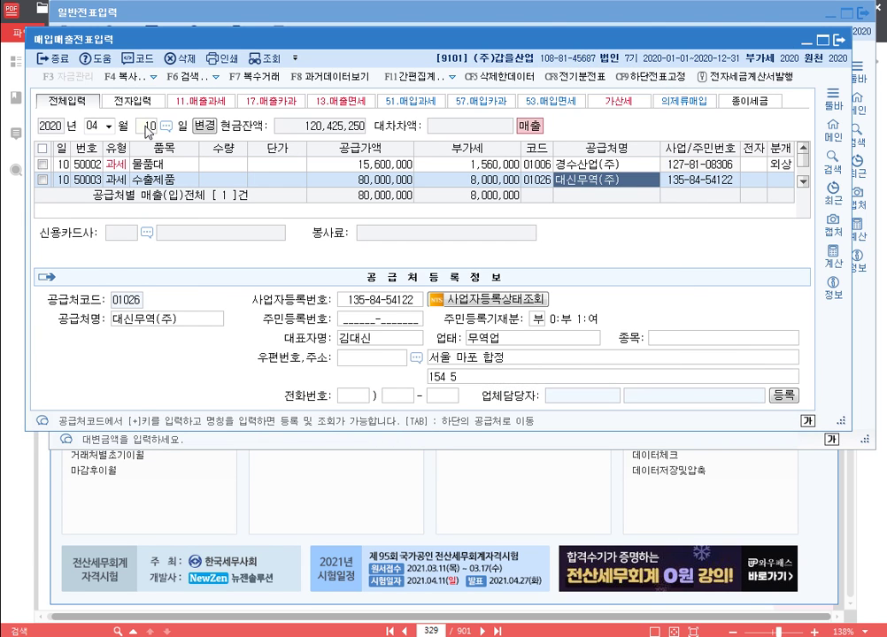
{"action": "key", "text": "Return"}
{"action": "type", "text": "1"}
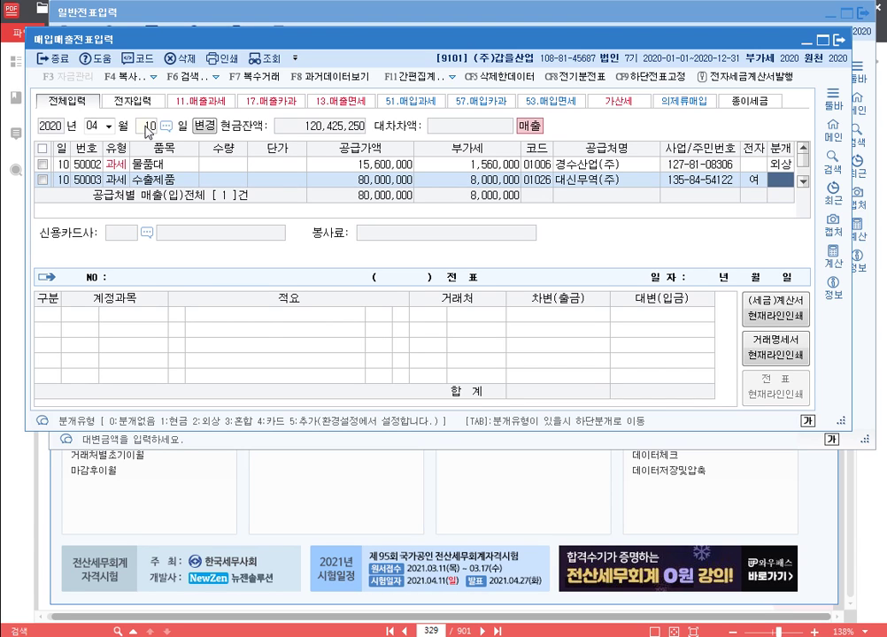
{"action": "type", "text": "3"}
{"action": "key", "text": "Return"}
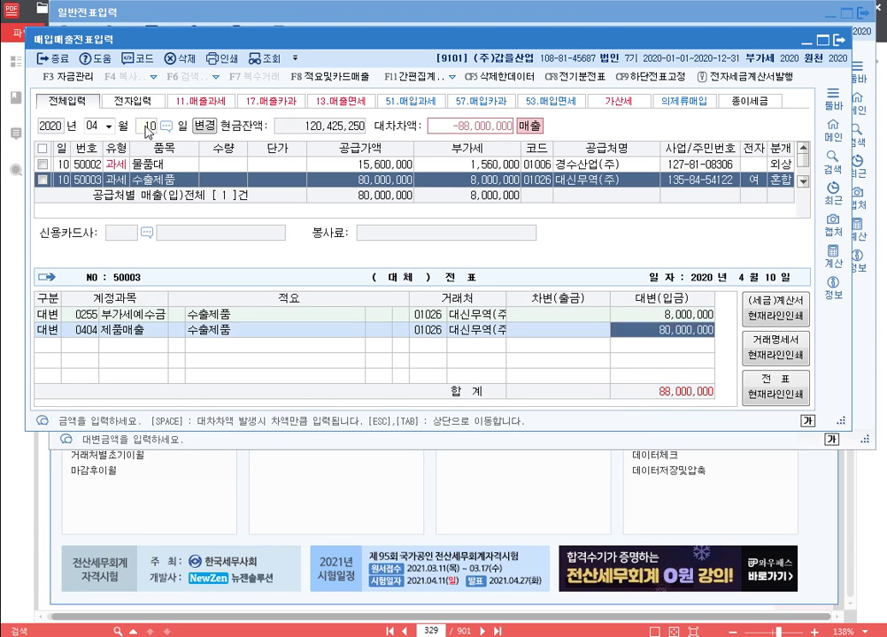
Step: Add a debit line to 선수금 (0259) for 10,000,000 in the 수출제품 sale voucher
{"action": "type", "text": "3"}
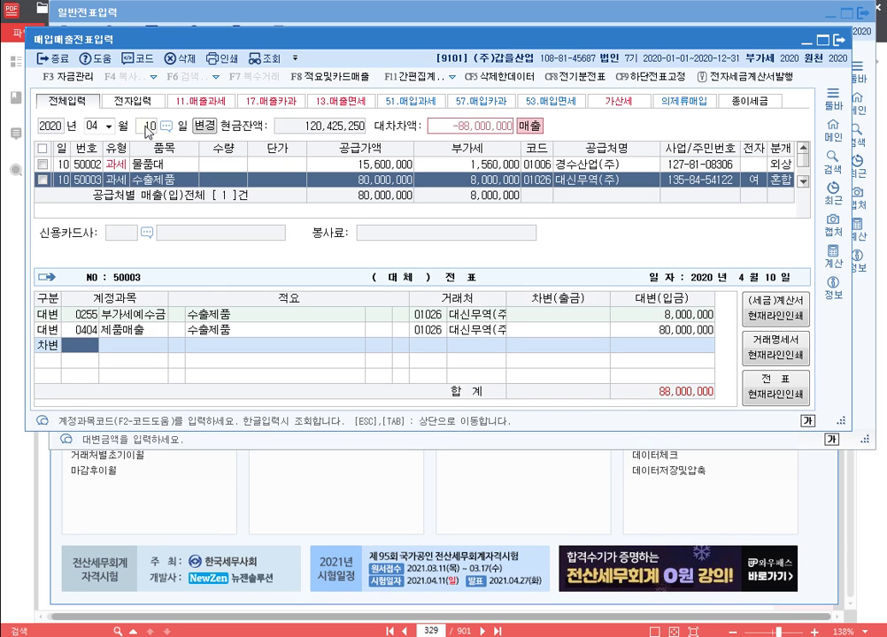
{"action": "type", "text": "선수"}
{"action": "key", "text": "Return"}
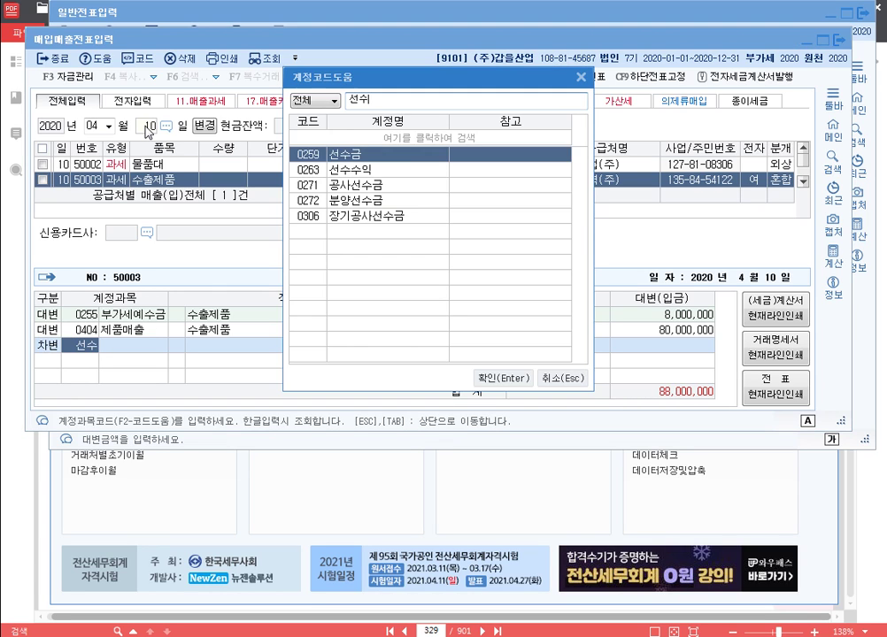
{"action": "key", "text": "Return"}
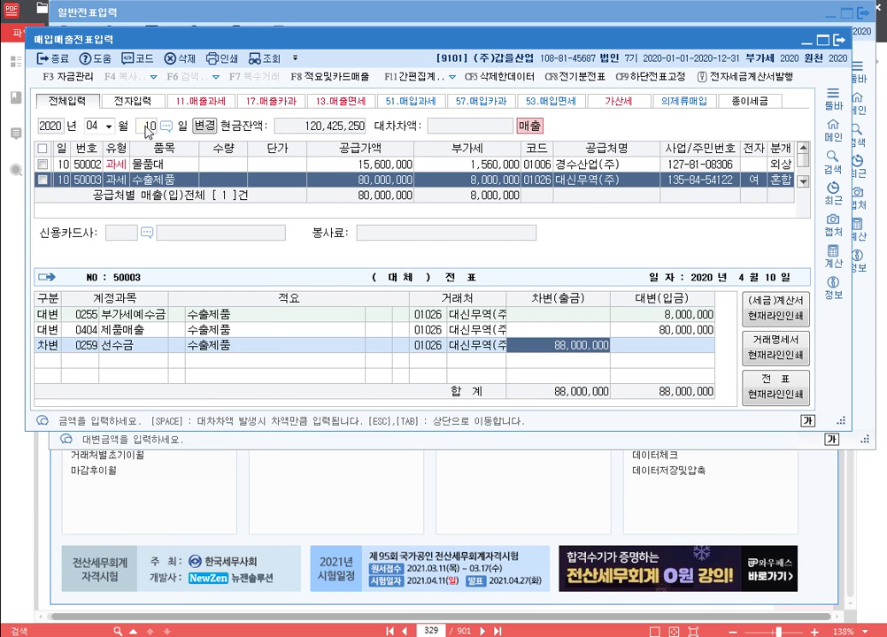
{"action": "type", "text": "10000000"}
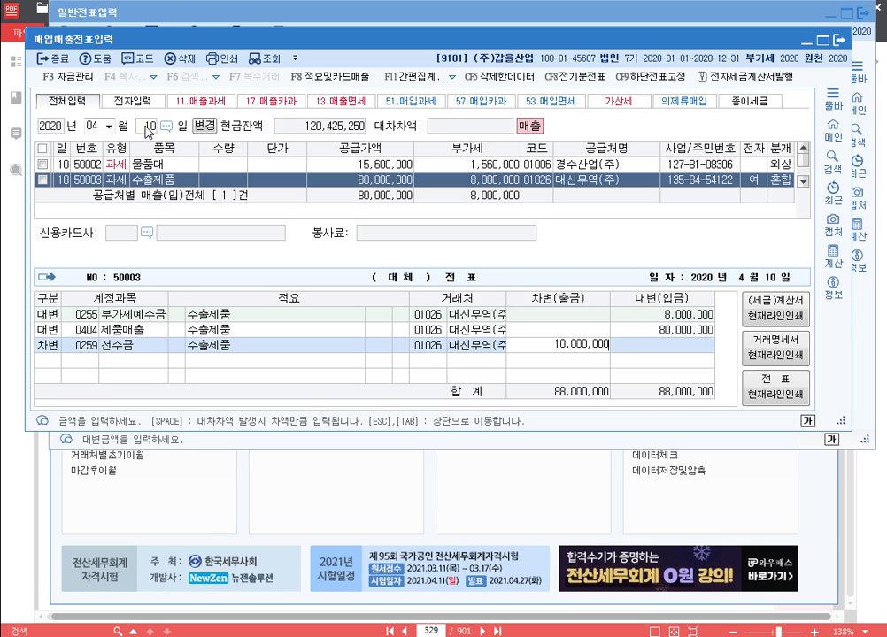
{"action": "key", "text": "Return"}
Step: Debit the remaining 78,000,000 to 보통예금 (103), save the 수출제품 voucher and review its entries
{"action": "type", "text": "3"}
{"action": "key", "text": "Return"}
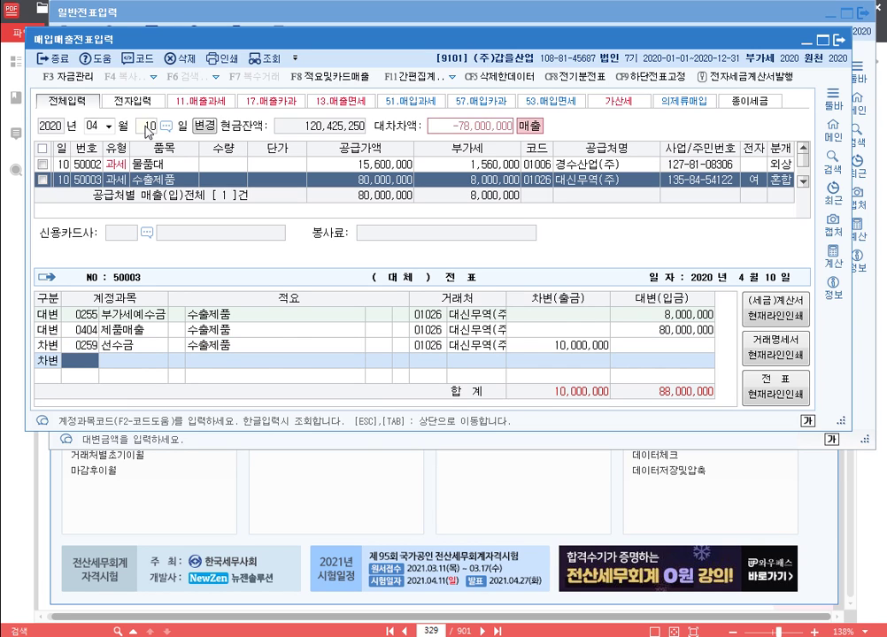
{"action": "type", "text": "103"}
{"action": "key", "text": "Return"}
{"action": "key", "text": "Return"}
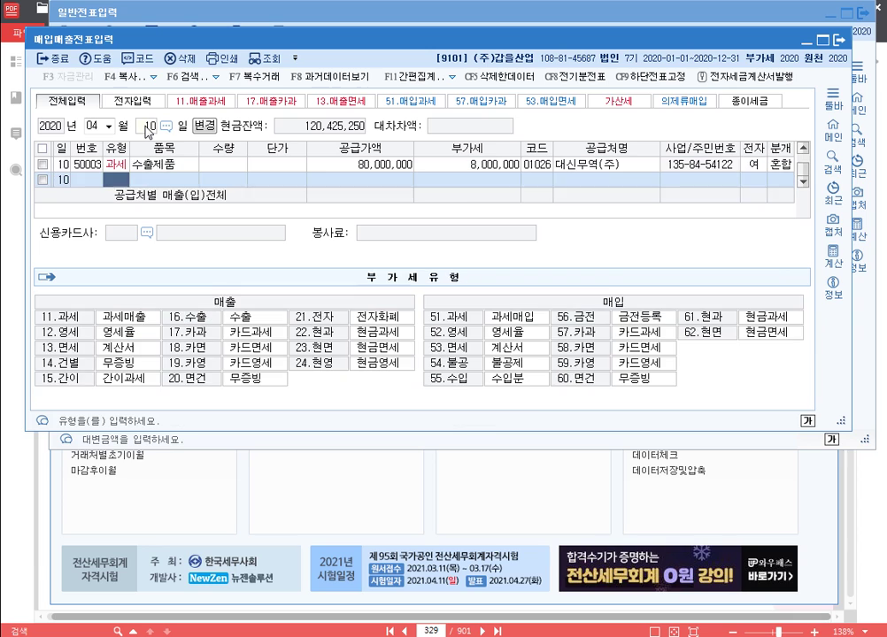
{"action": "key", "text": "Up"}
{"action": "key", "text": "Up"}
{"action": "key", "text": "Left"}
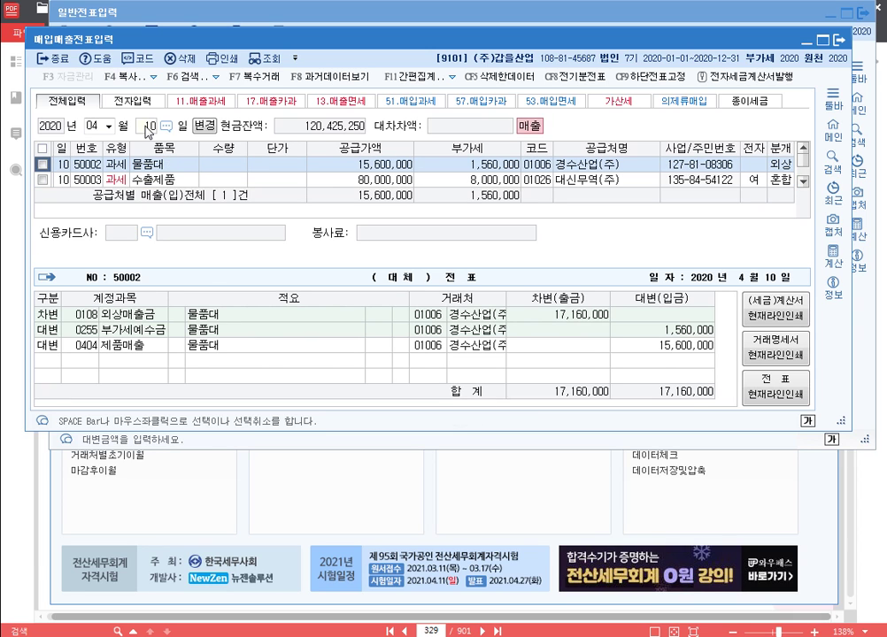
{"action": "key", "text": "Down"}
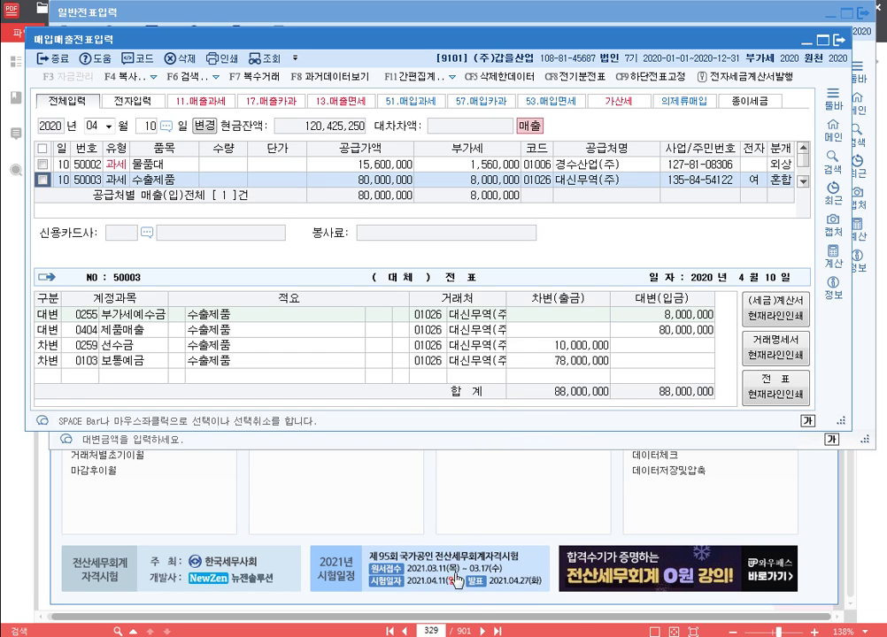
Step: Switch to the textbook PDF and highlight the phrase 전자세금계산서를 발급 받았다 in problem [8]
{"action": "left_click", "coordinate": [588, 635]}
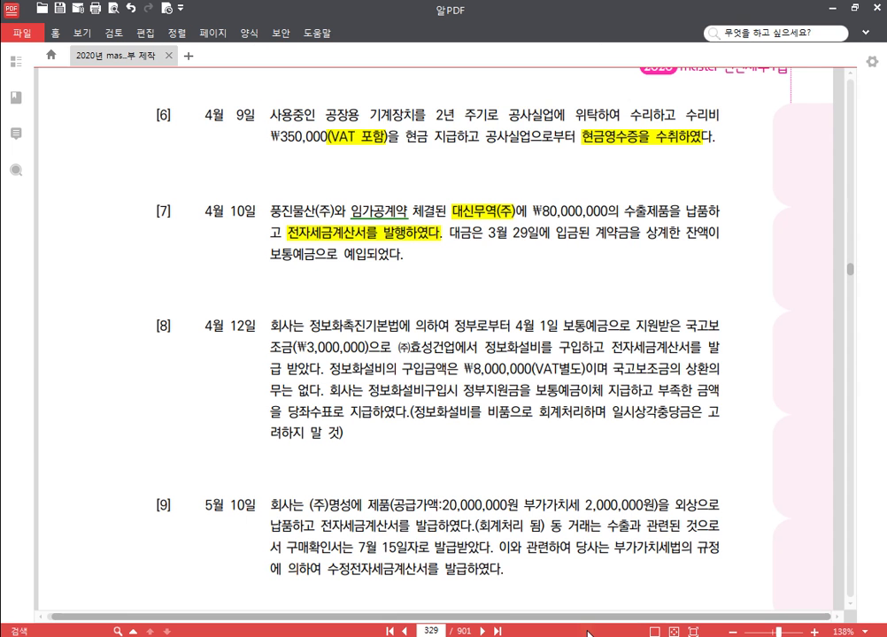
{"action": "scroll", "coordinate": [455, 471], "scroll_direction": "down", "scroll_amount": 4}
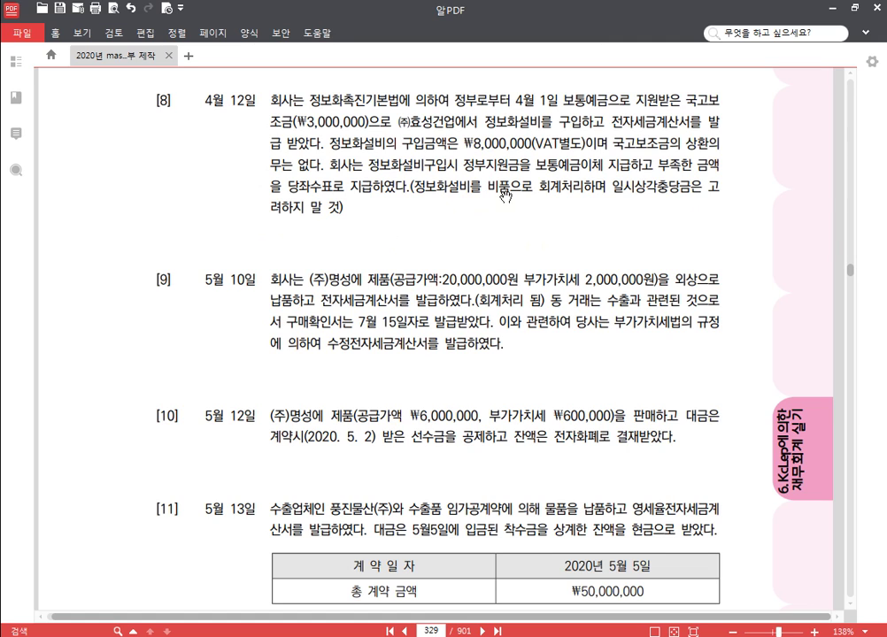
{"action": "left_click_drag", "start_coordinate": [613, 121], "coordinate": [320, 142]}
{"action": "left_click", "coordinate": [258, 98]}
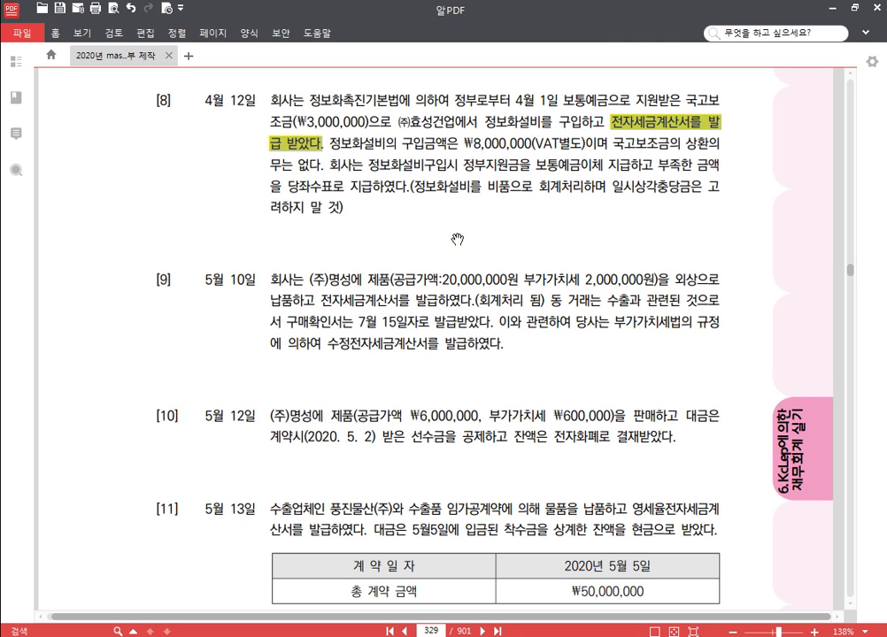
{"action": "scroll", "coordinate": [457, 229], "scroll_direction": "down", "scroll_amount": 1}
{"action": "scroll", "coordinate": [457, 229], "scroll_direction": "up", "scroll_amount": 1}
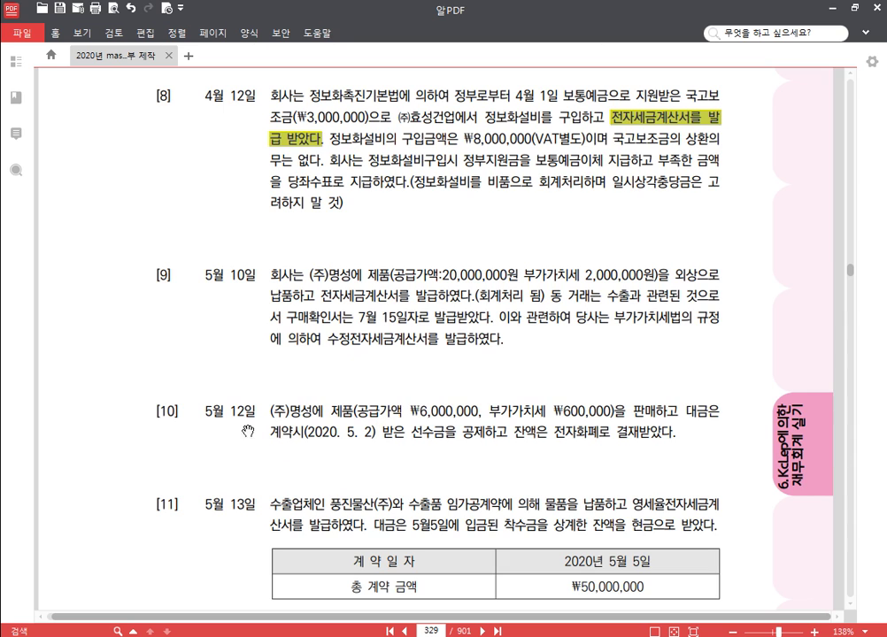
Step: Return to the 매입매출전표입력 window and start a taxable purchase (type 51, 과세) dated 12 April
{"action": "key", "text": "alt+Tab"}
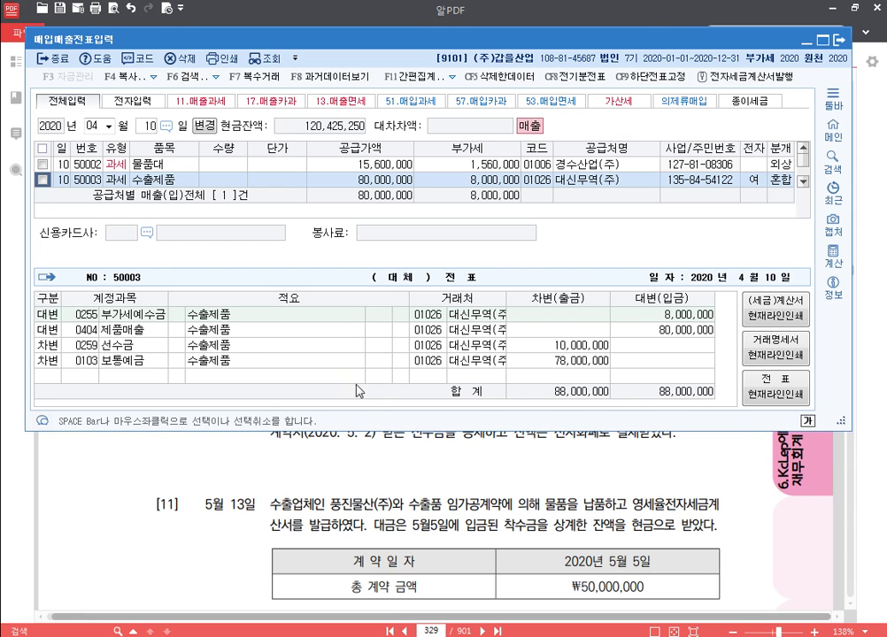
{"action": "type", "text": "12"}
{"action": "key", "text": "Return"}
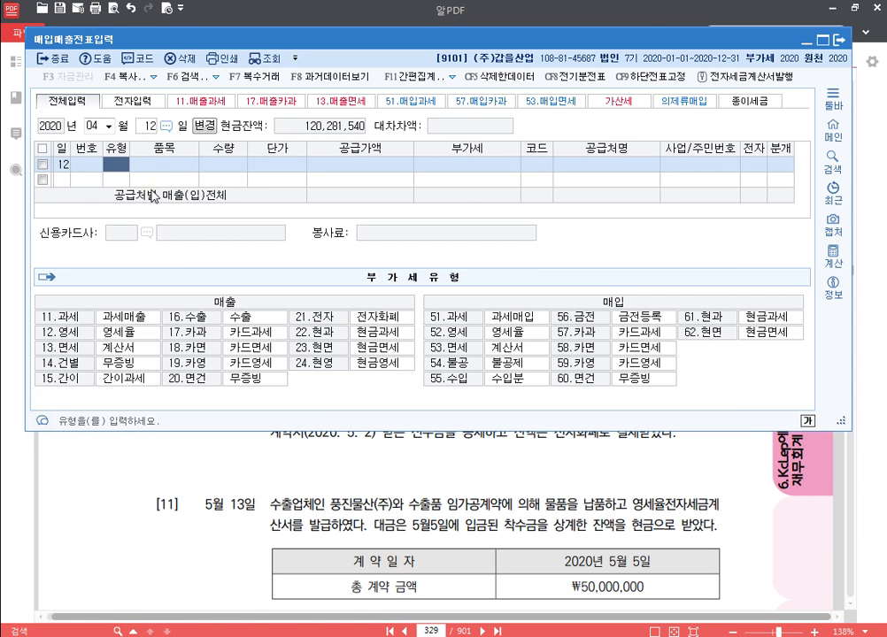
{"action": "type", "text": "51"}
{"action": "key", "text": "Return"}
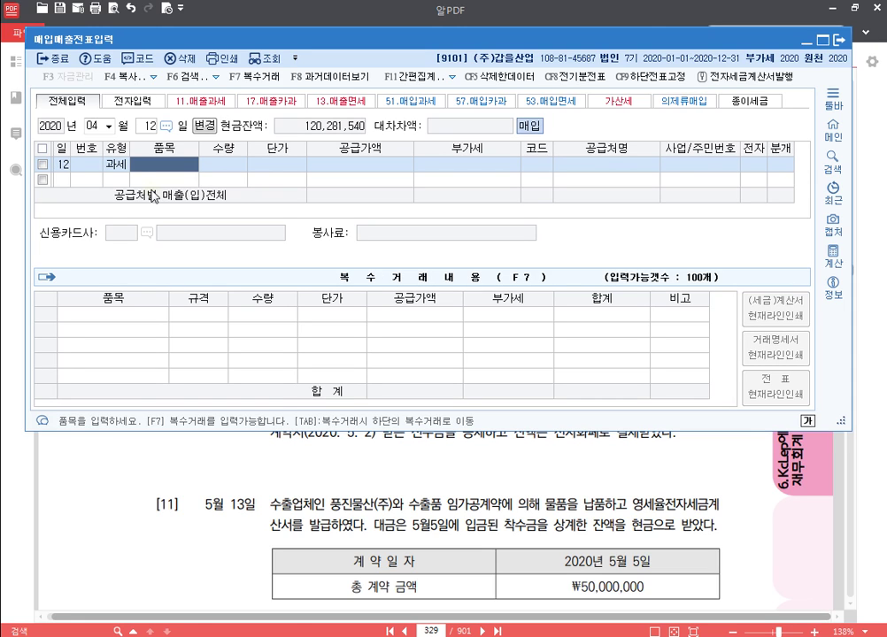
Step: Enter the purchase item 정보화설비 with a supply value of 8,000,000
{"action": "type", "text": "정보화"}
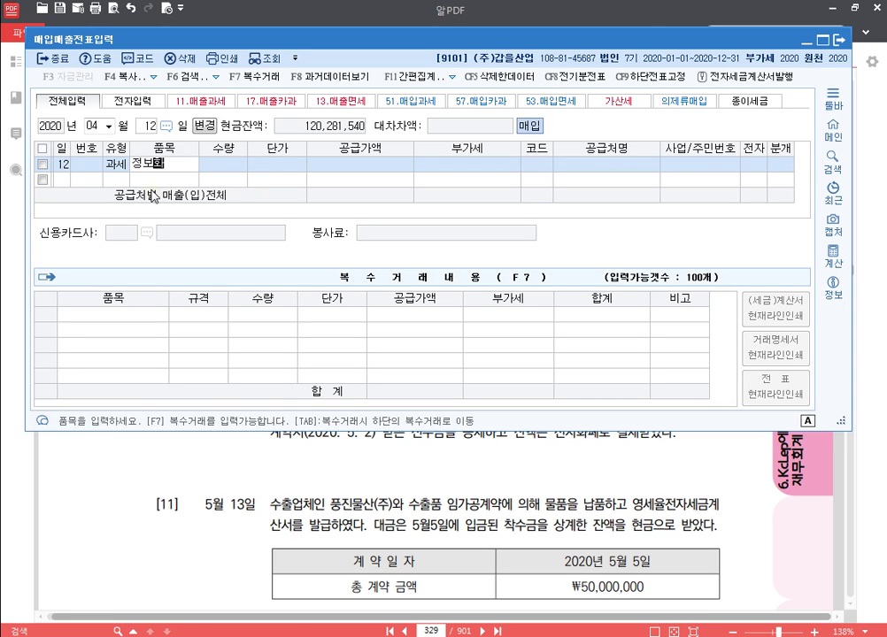
{"action": "type", "text": "설비"}
{"action": "key", "text": "Return"}
{"action": "key", "text": "Return"}
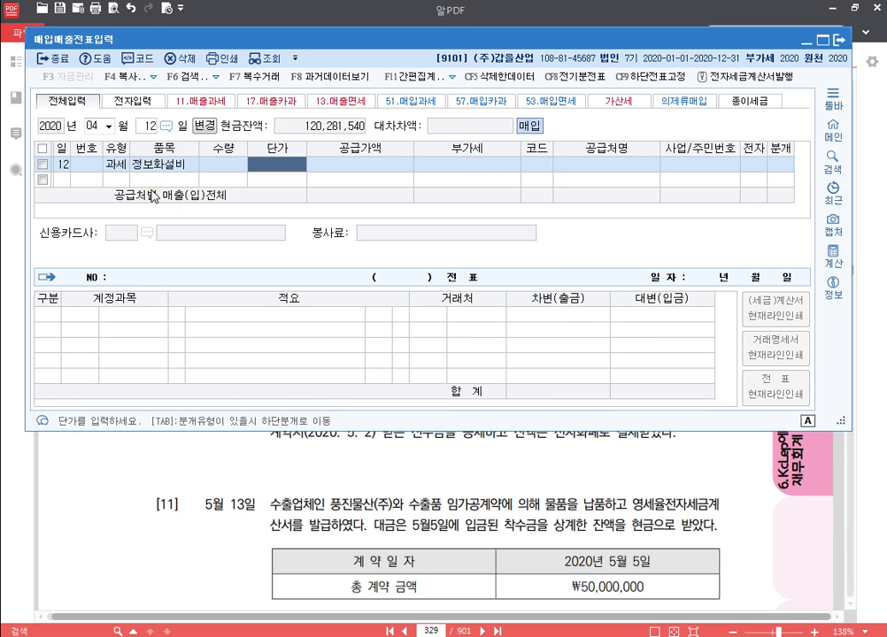
{"action": "key", "text": "Return"}
{"action": "type", "text": "8000000"}
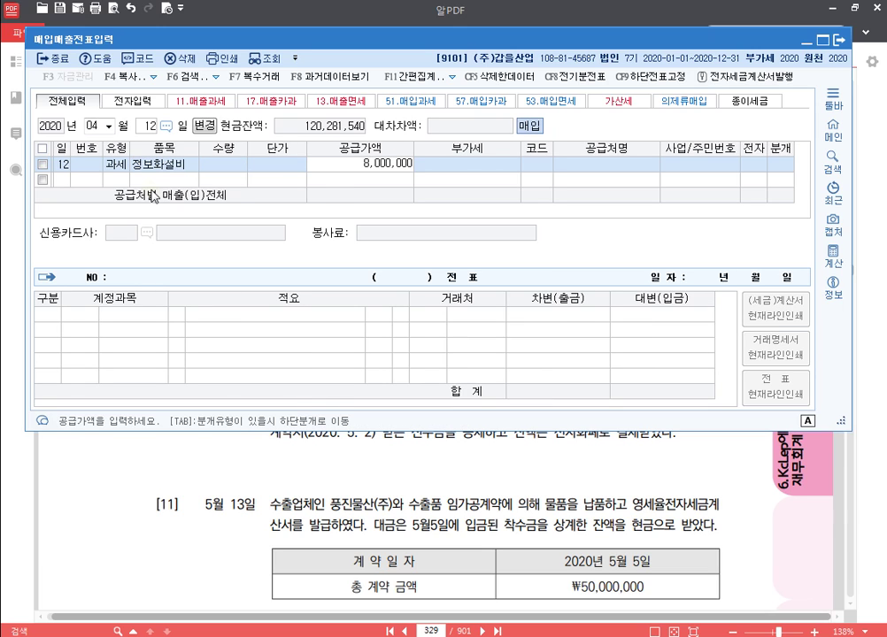
{"action": "key", "text": "Return"}
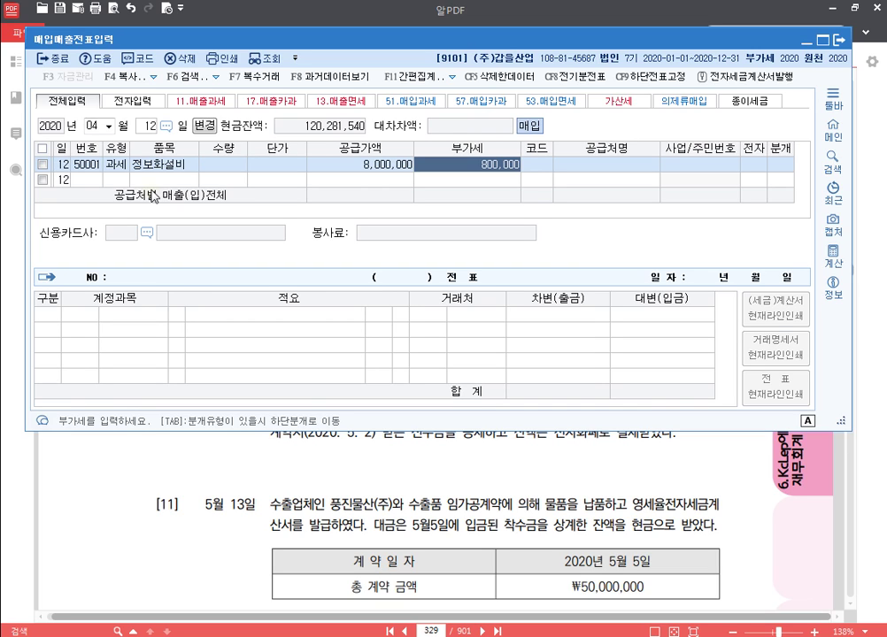
Step: Complete the 정보화설비 purchase's header with trading partner (주)효성건업, electronic invoicing 여 and journal type 혼합 (3)
{"action": "key", "text": "Return"}
{"action": "type", "text": "효성"}
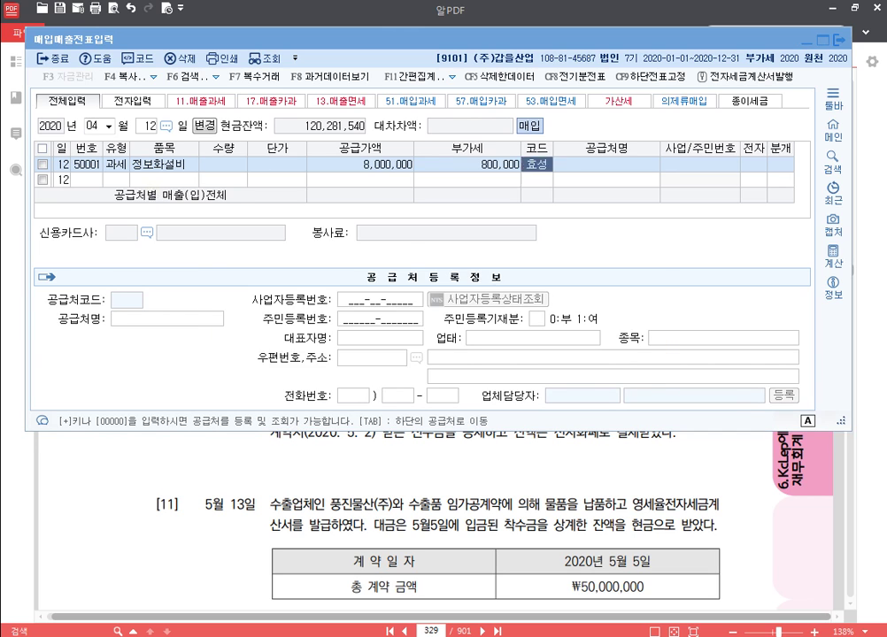
{"action": "key", "text": "Return"}
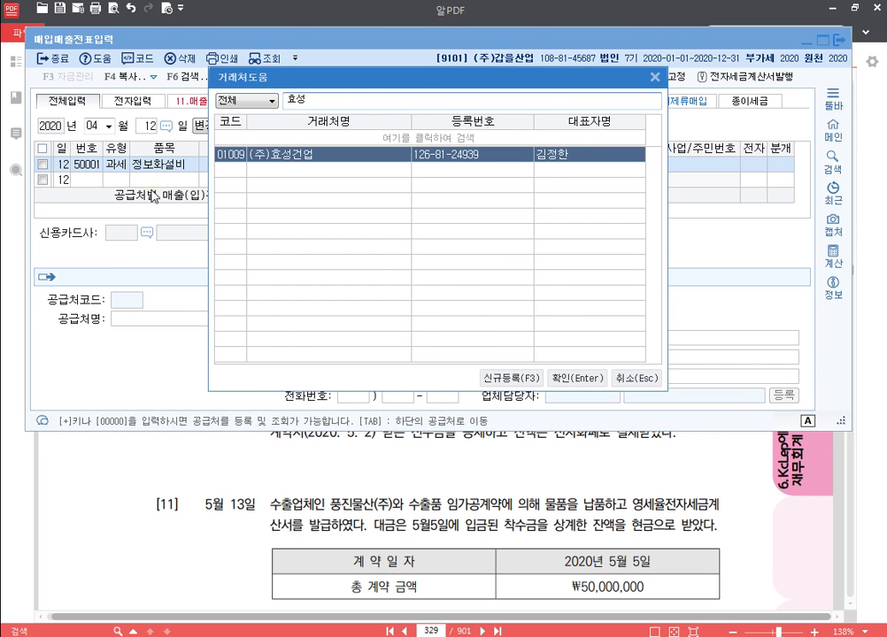
{"action": "key", "text": "Return"}
{"action": "key", "text": "Return"}
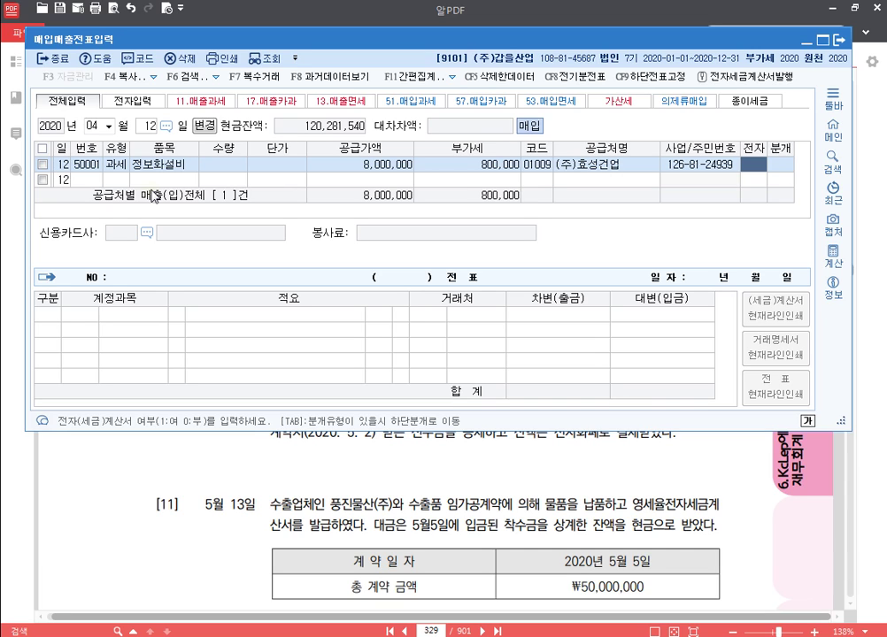
{"action": "type", "text": "1"}
{"action": "key", "text": "Return"}
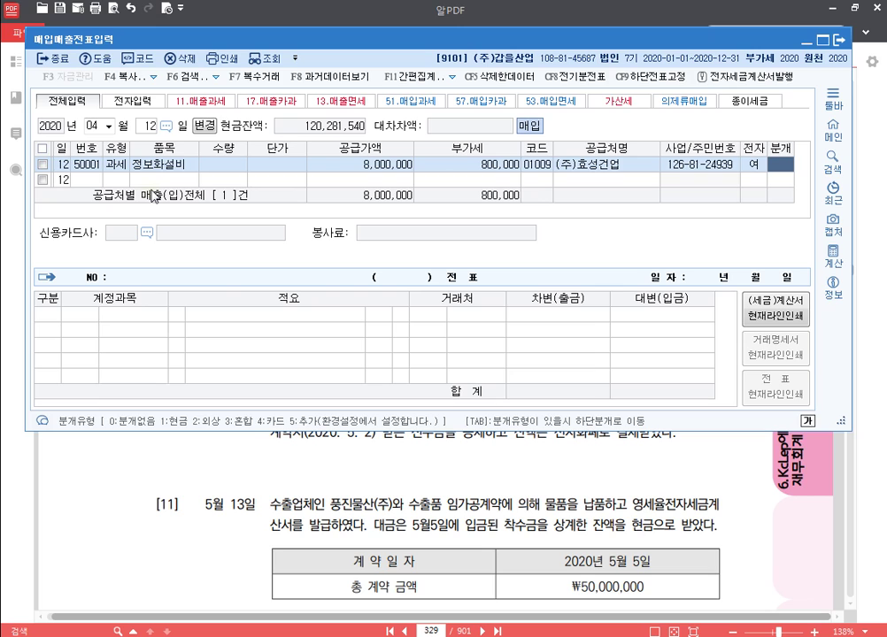
{"action": "type", "text": "3"}
{"action": "key", "text": "Return"}
Step: Change the 8,000,000 debit line's account to 비품 (0212) and accept the fixed asset registration for 정보화설비
{"action": "key", "text": "Return"}
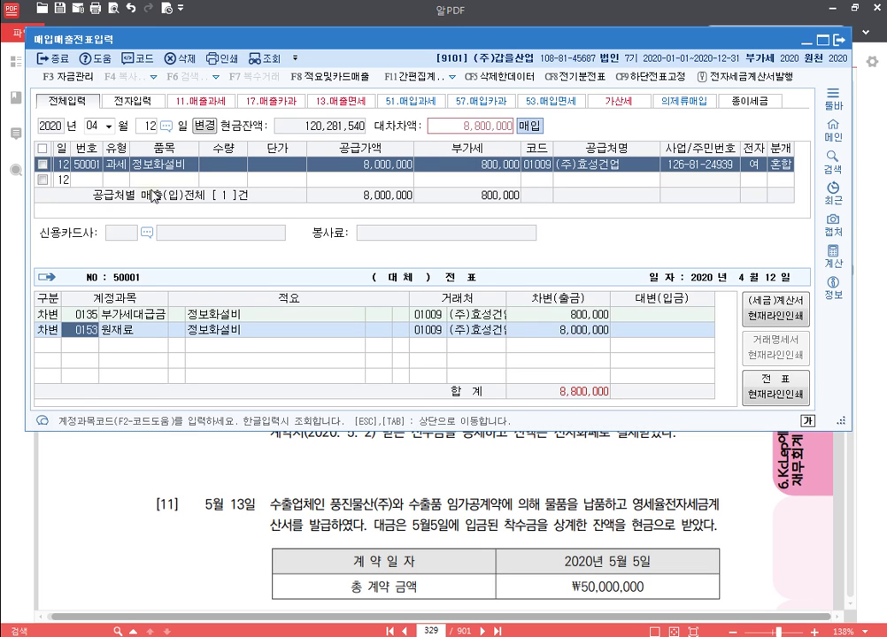
{"action": "type", "text": "0212"}
{"action": "key", "text": "Return"}
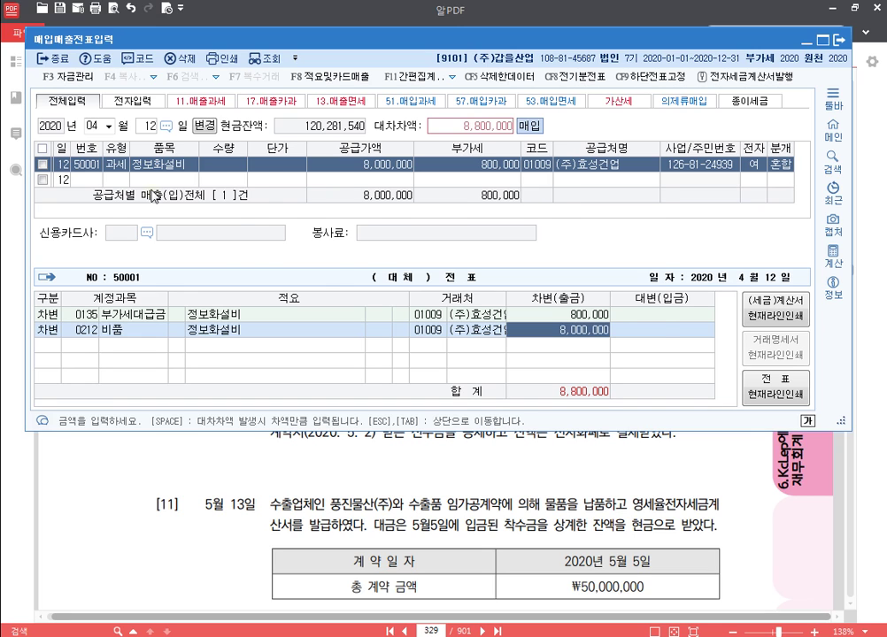
{"action": "key", "text": "Return"}
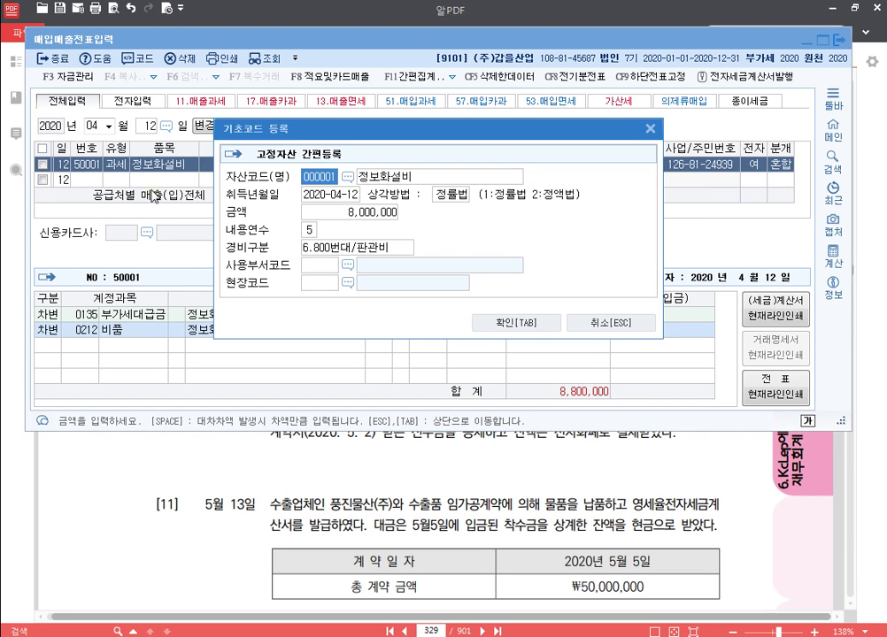
{"action": "key", "text": "Tab"}
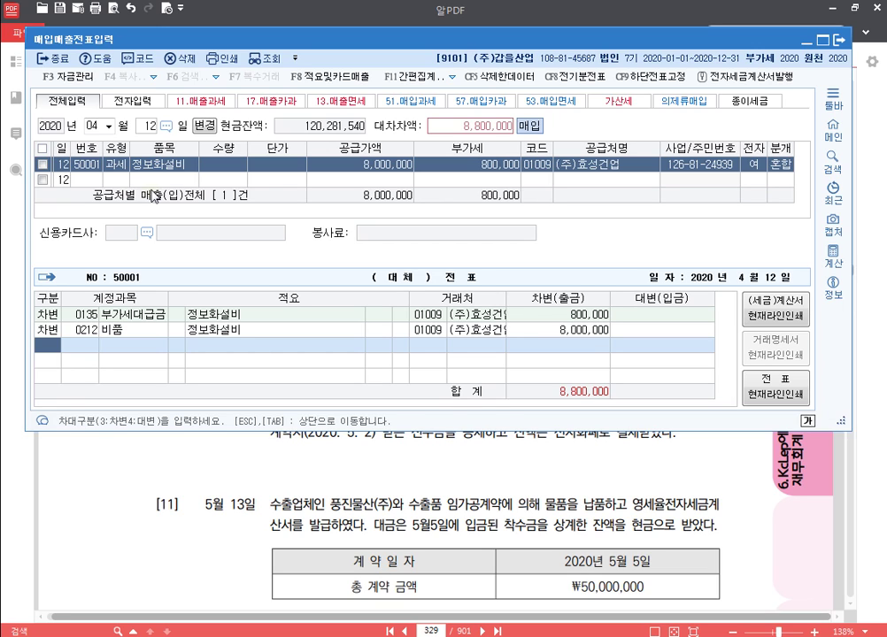
Step: Add a debit line to 국고보조금 (0106, 보통예금) for 3,000,000
{"action": "type", "text": "3"}
{"action": "key", "text": "Return"}
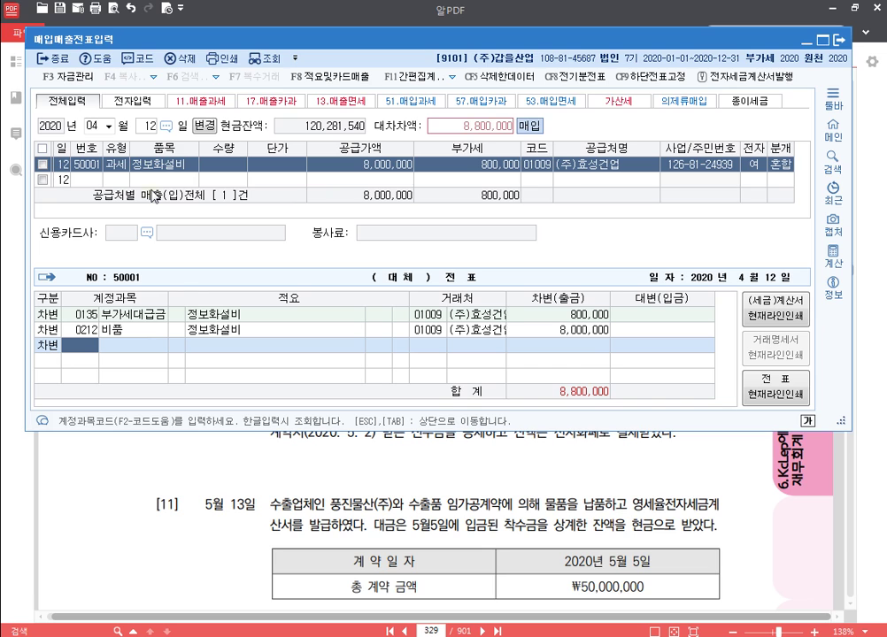
{"action": "type", "text": "구고"}
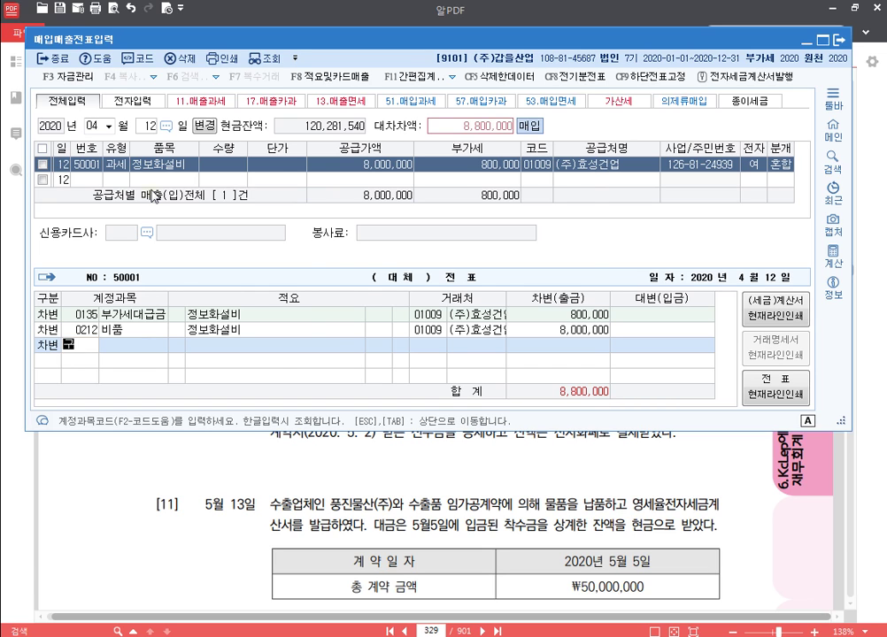
{"action": "key", "text": "Return"}
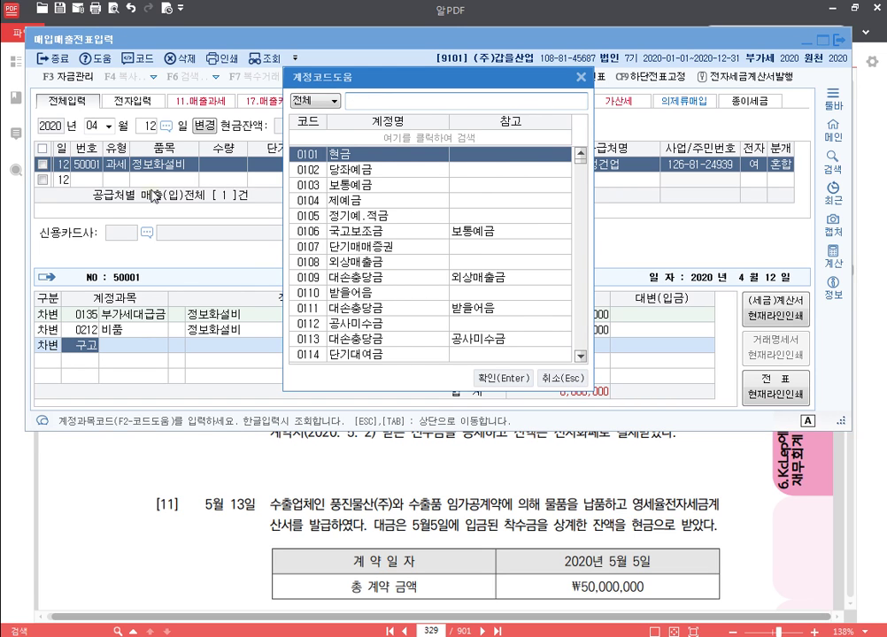
{"action": "key", "text": "BackSpace"}
{"action": "key", "text": "BackSpace"}
{"action": "type", "text": "국고"}
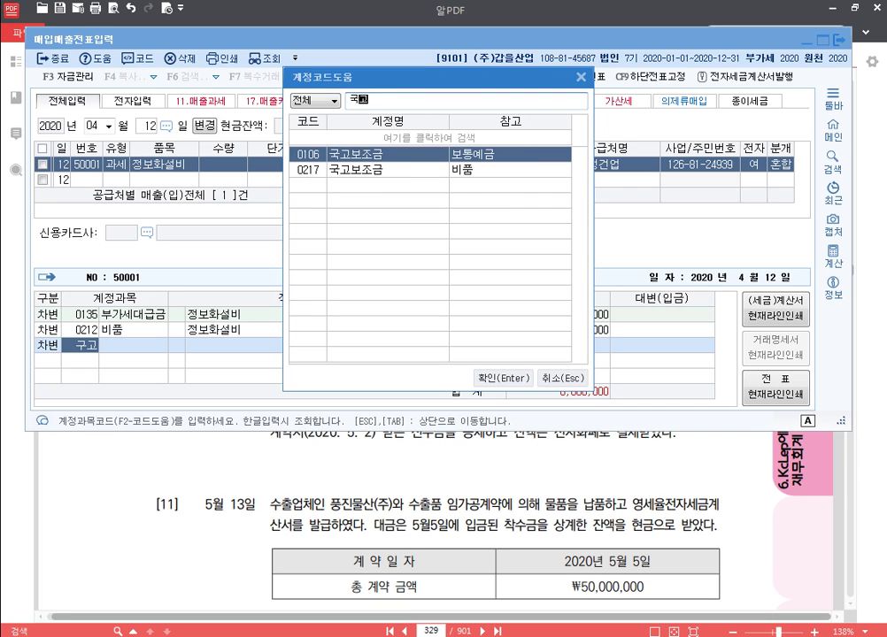
{"action": "key", "text": "Return"}
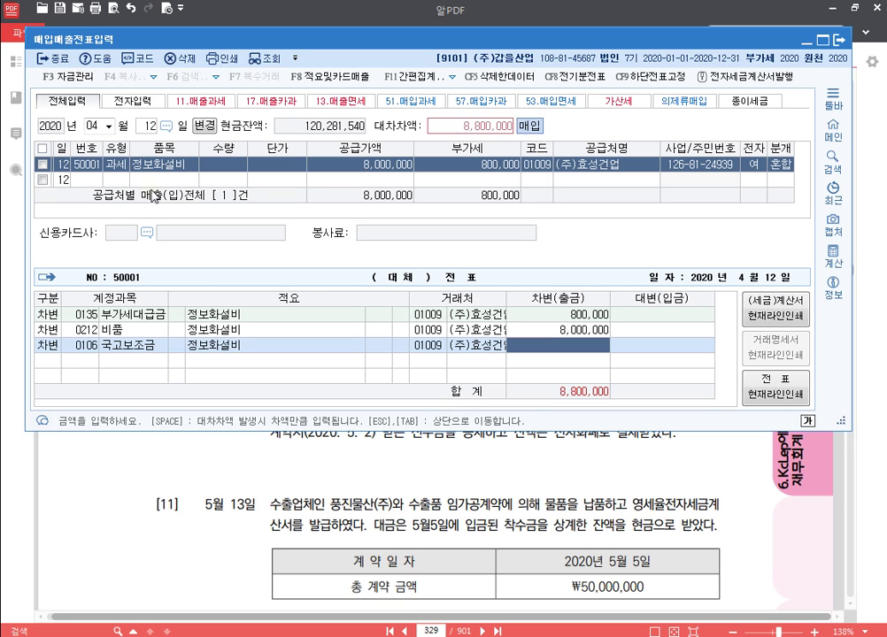
{"action": "type", "text": "3000000"}
{"action": "key", "text": "Return"}
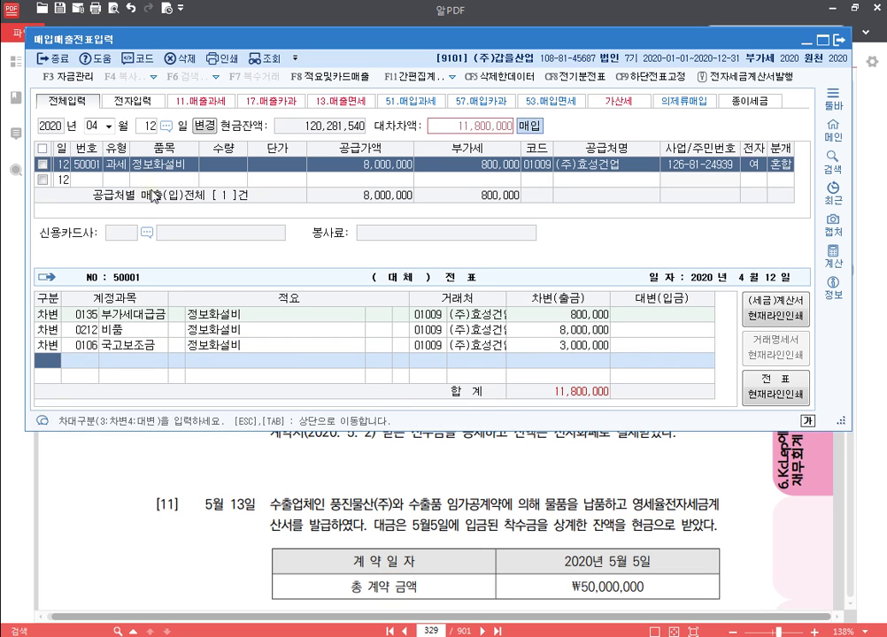
Step: Add a credit line to 보통예금 (103) for 3,000,000 in the 정보화설비 voucher
{"action": "type", "text": "4"}
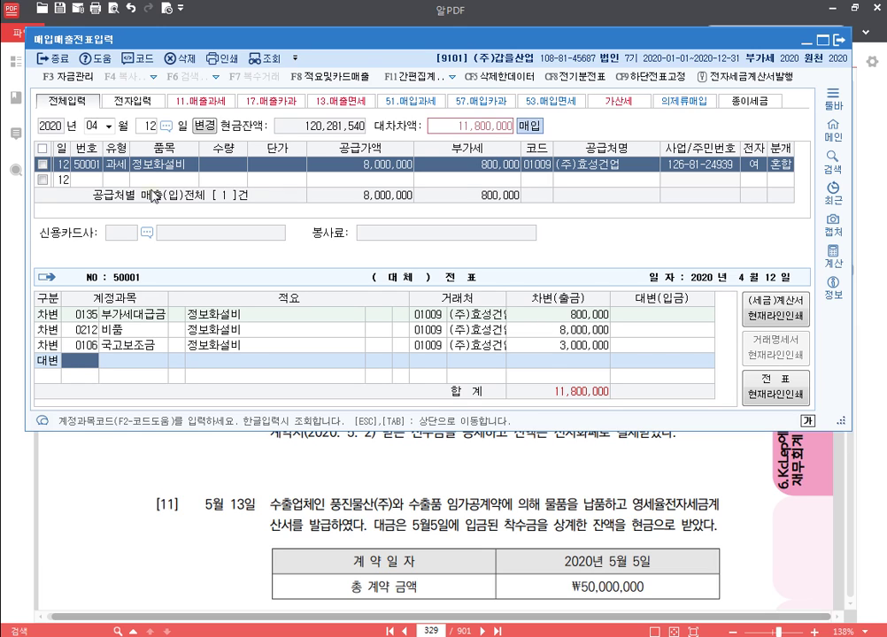
{"action": "type", "text": "103"}
{"action": "key", "text": "Return"}
{"action": "key", "text": "Return"}
{"action": "key", "text": "Return"}
{"action": "type", "text": "3000000"}
{"action": "key", "text": "Return"}
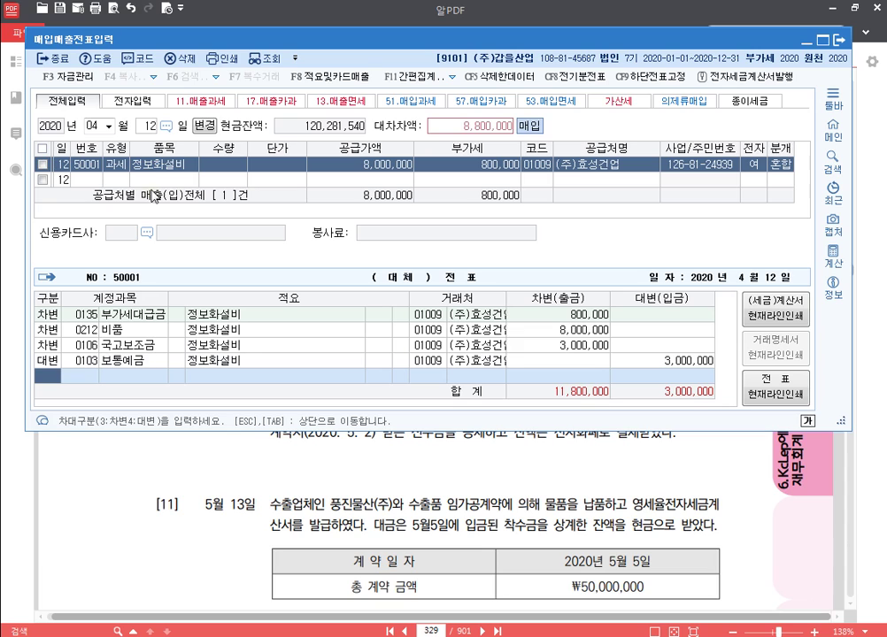
Step: Add a credit line to 당좌예금 (102) for 5,800,000 in the 정보화설비 voucher
{"action": "type", "text": "4102"}
{"action": "key", "text": "Return"}
{"action": "key", "text": "Return"}
{"action": "key", "text": "Return"}
{"action": "key", "text": "space"}
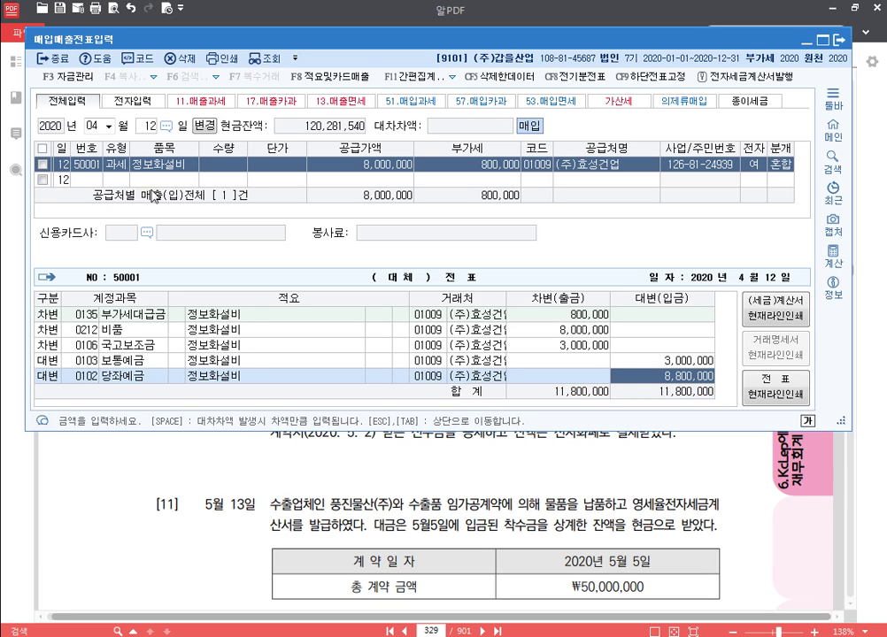
{"action": "type", "text": "5800000"}
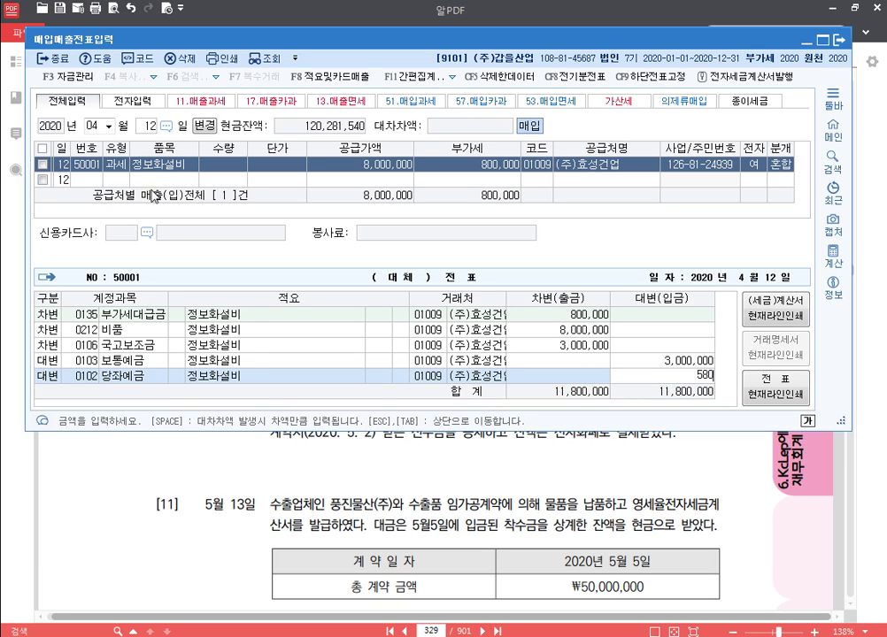
{"action": "key", "text": "Return"}
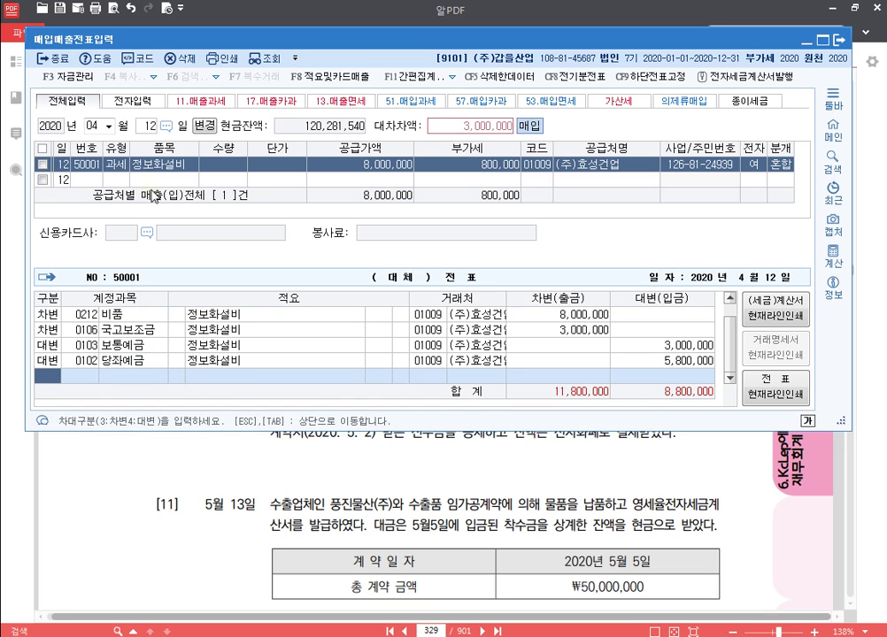
Step: Add a credit line to the 비품-related 국고보조금 (0217) for 3,000,000 and finish the 정보화설비 voucher
{"action": "type", "text": "4국고"}
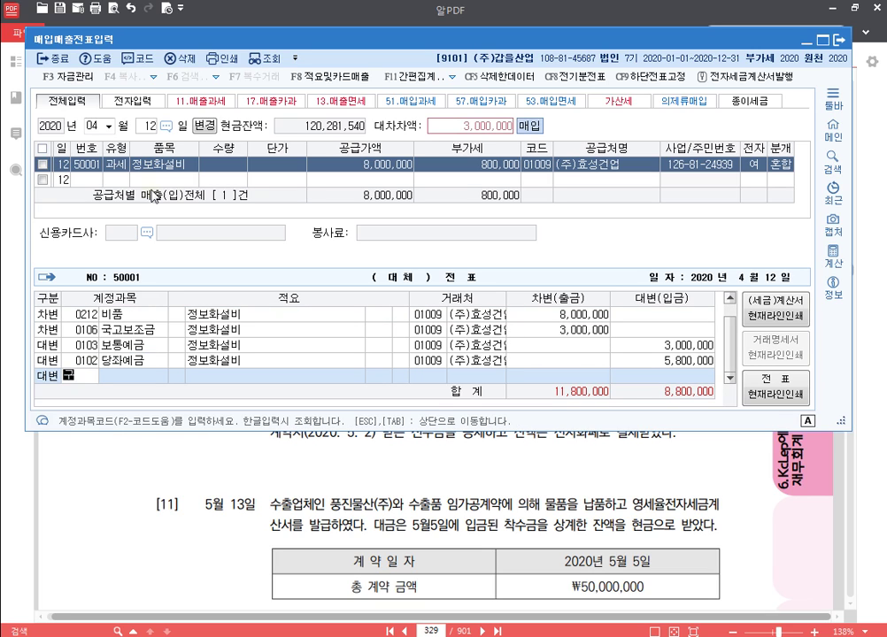
{"action": "key", "text": "Return"}
{"action": "type", "text": "국고"}
{"action": "key", "text": "Return"}
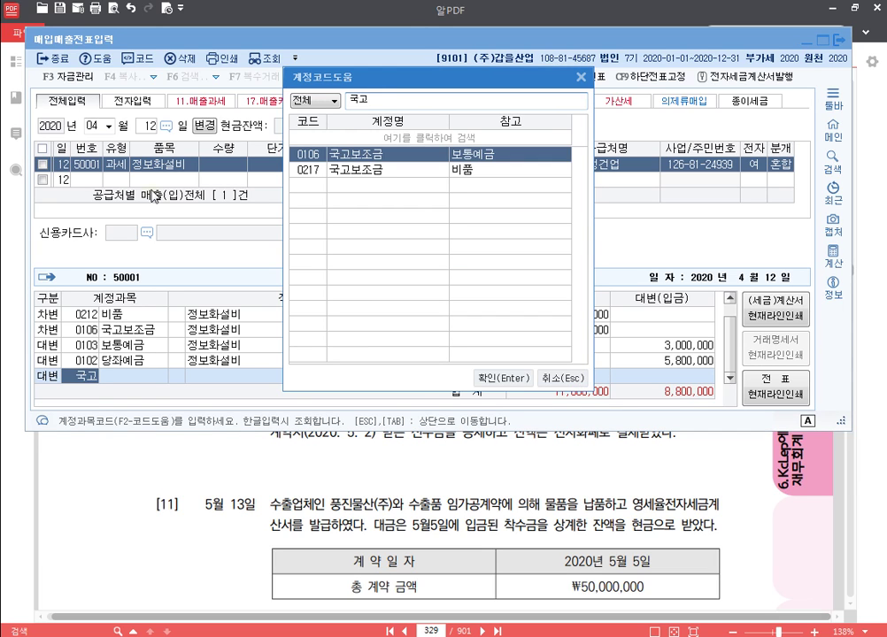
{"action": "key", "text": "Down"}
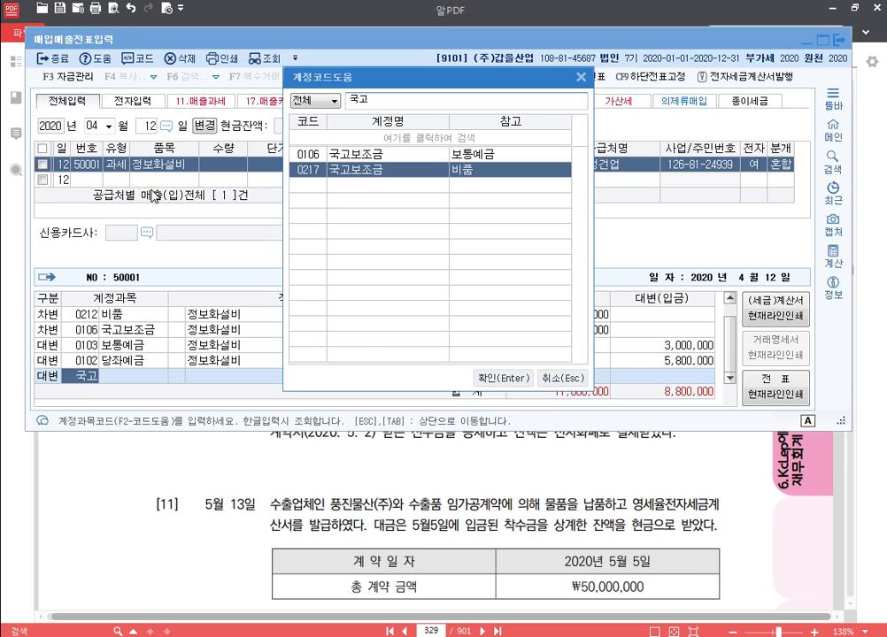
{"action": "key", "text": "Return"}
{"action": "key", "text": "Escape"}
{"action": "key", "text": "Escape"}
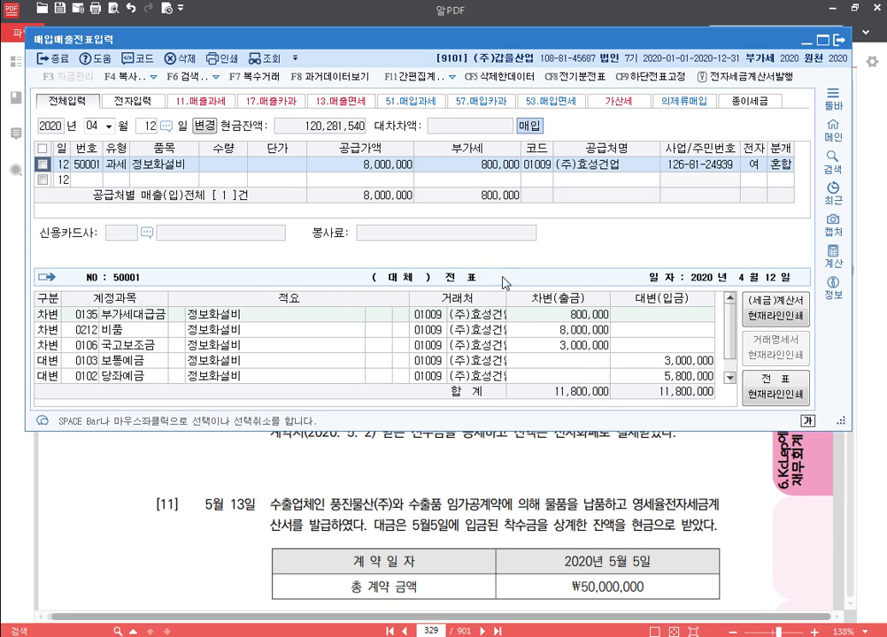
Step: Examine the 국고보조금 debit and credit lines in the 정보화설비 voucher
{"action": "left_click", "coordinate": [731, 378]}
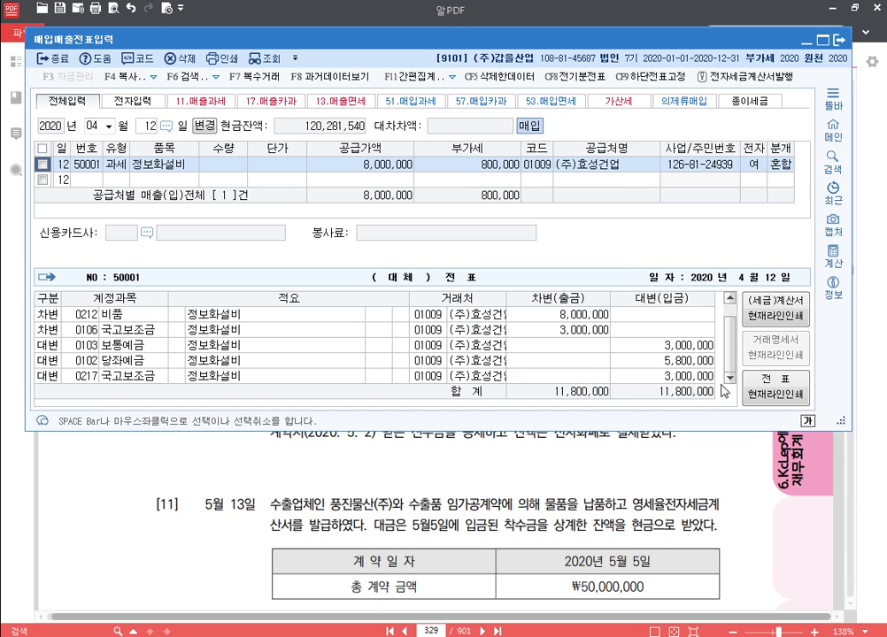
{"action": "left_click", "coordinate": [86, 330]}
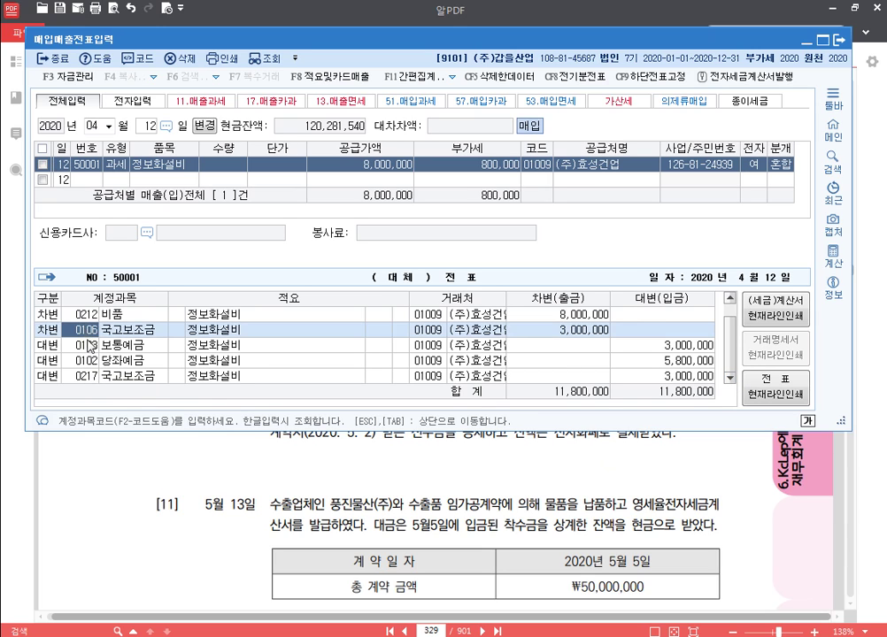
{"action": "left_click", "coordinate": [96, 376]}
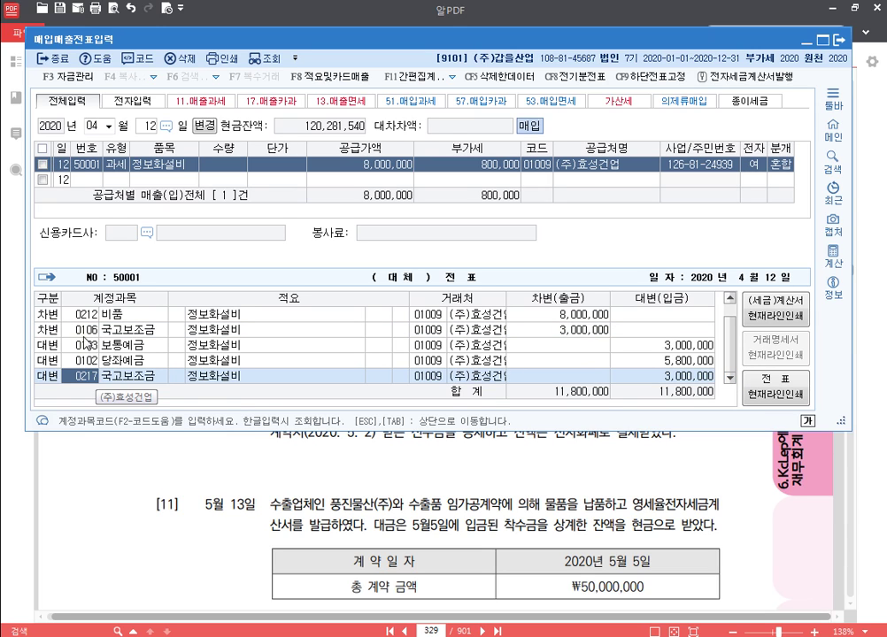
{"action": "key", "text": "Up"}
{"action": "key", "text": "Up"}
{"action": "key", "text": "Up"}
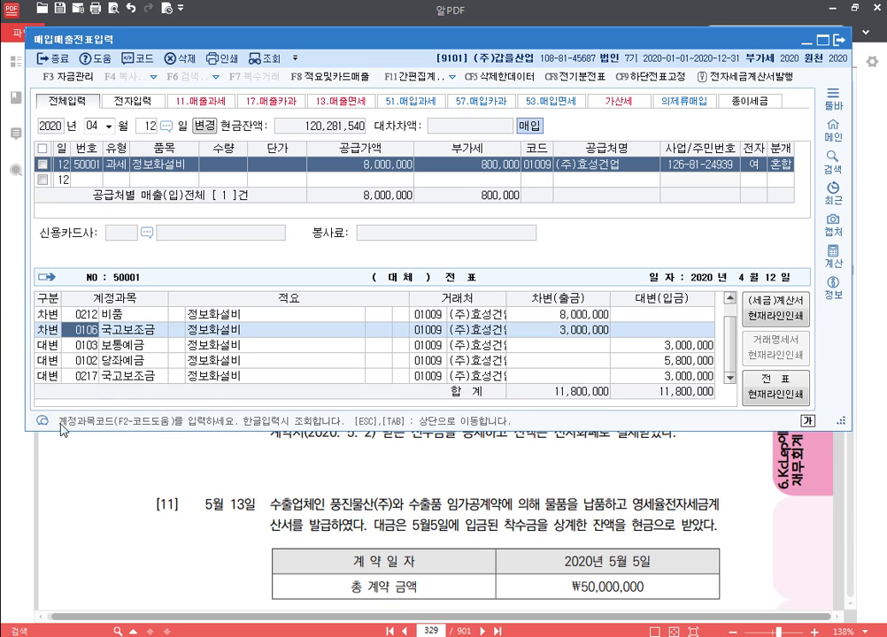
Step: Switch to the textbook in 알PDF and read transaction [9] of 5월 10일
{"action": "left_click", "coordinate": [386, 479]}
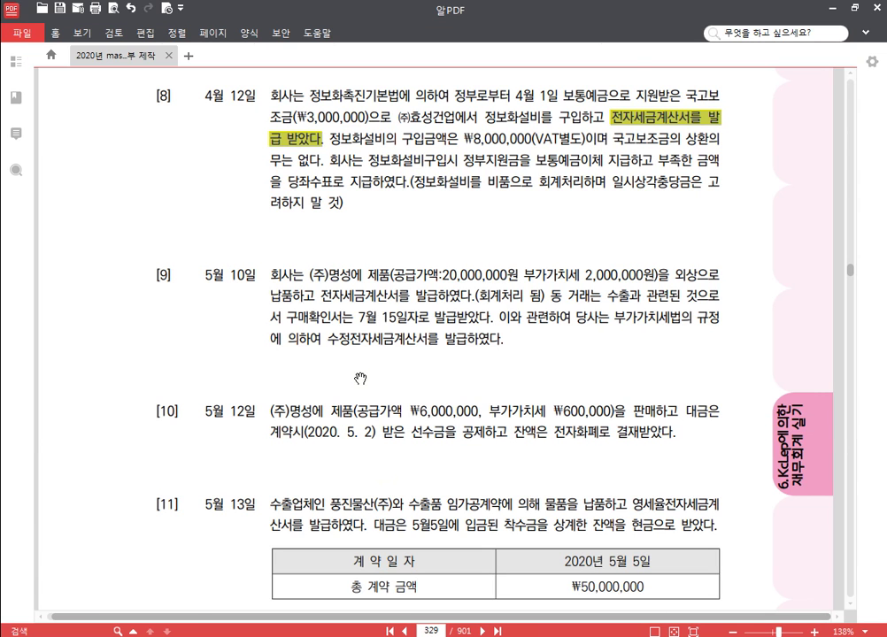
{"action": "scroll", "coordinate": [422, 350], "scroll_direction": "down", "scroll_amount": 1}
{"action": "scroll", "coordinate": [422, 350], "scroll_direction": "down", "scroll_amount": 3}
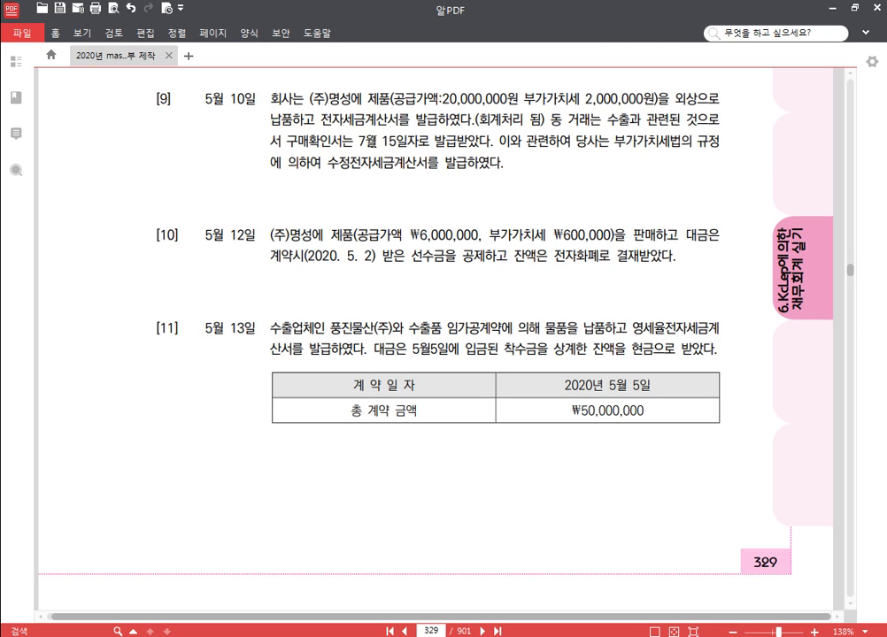
{"action": "left_click_drag", "start_coordinate": [320, 118], "coordinate": [470, 117]}
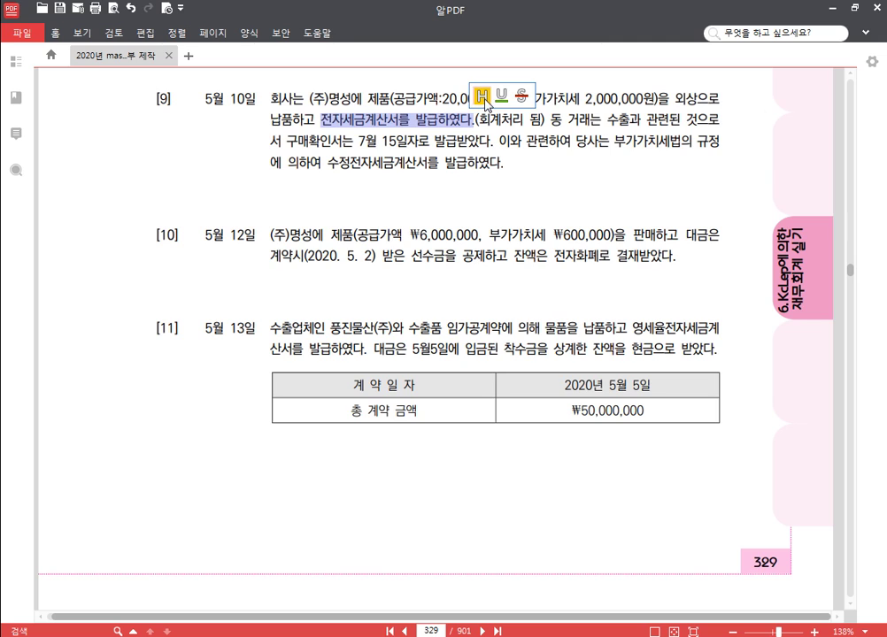
{"action": "left_click", "coordinate": [377, 75]}
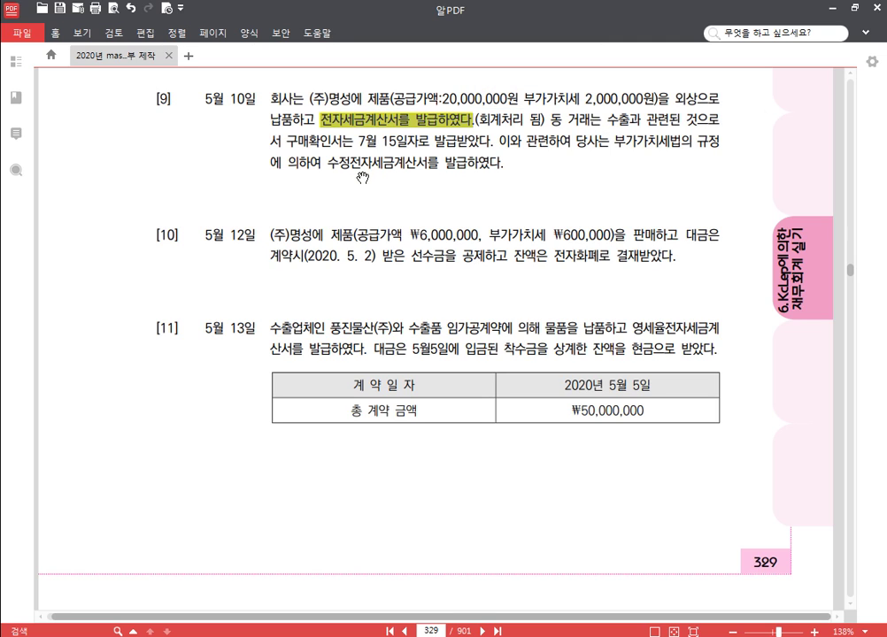
{"action": "key", "text": "ctrl+z"}
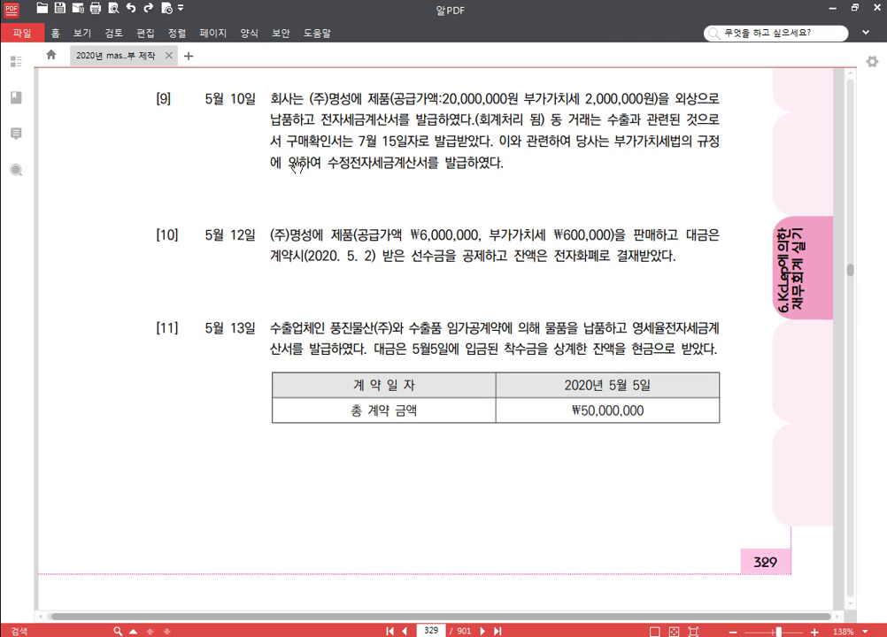
Step: Highlight the phrase "수정전자세금계산서를 발급하였다." in textbook transaction [9]
{"action": "left_click_drag", "start_coordinate": [330, 164], "coordinate": [503, 165]}
{"action": "left_click", "coordinate": [512, 142]}
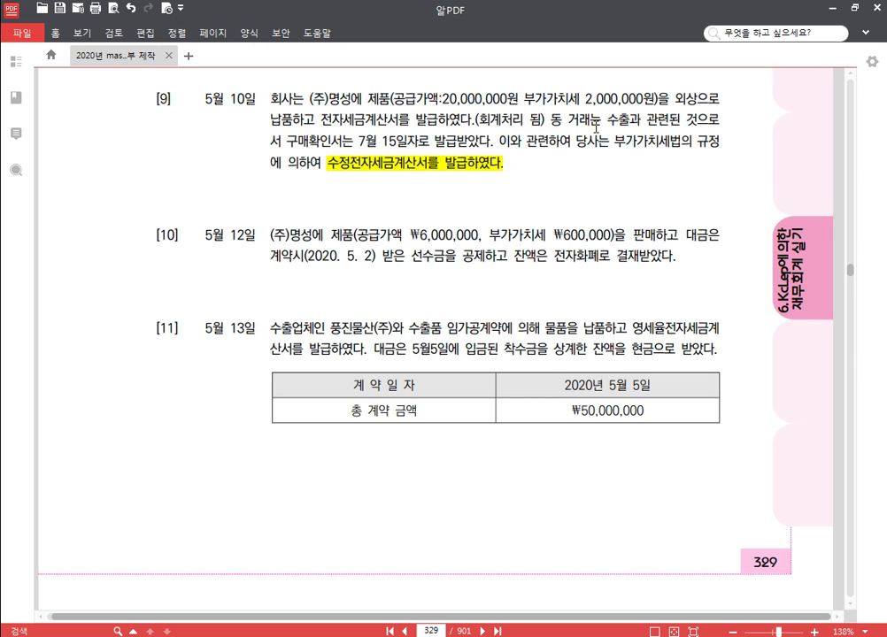
{"action": "scroll", "coordinate": [444, 174], "scroll_direction": "up", "scroll_amount": 1}
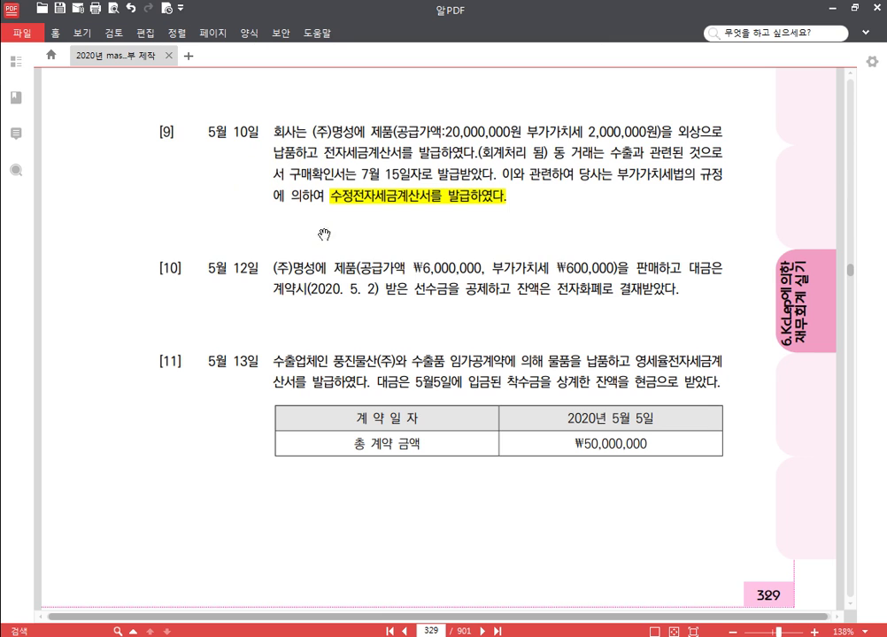
Step: Return to 매입매출전표입력, open the vouchers of 10 May 2020 and enlarge the window to show more voucher rows
{"action": "left_click", "coordinate": [436, 636]}
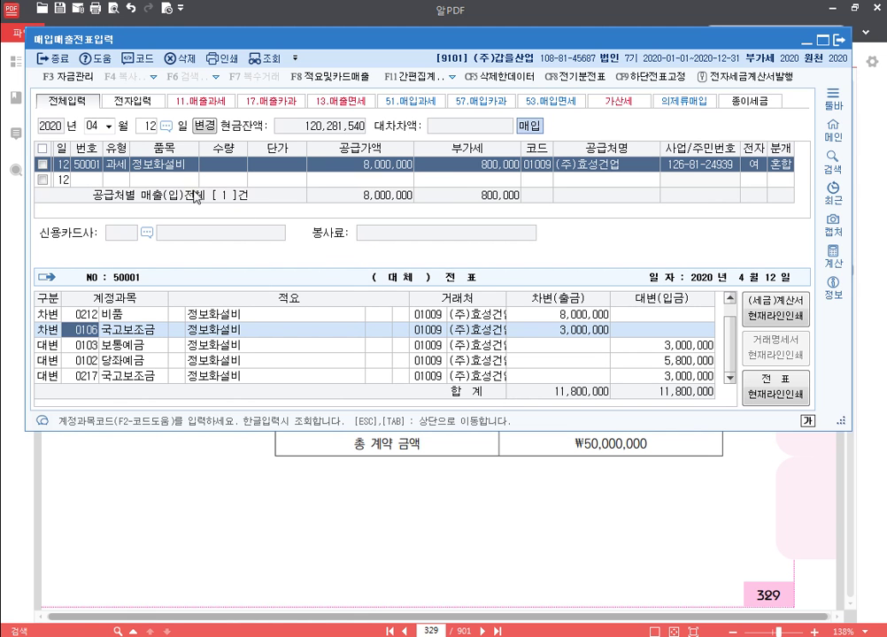
{"action": "left_click", "coordinate": [97, 126]}
{"action": "type", "text": "06"}
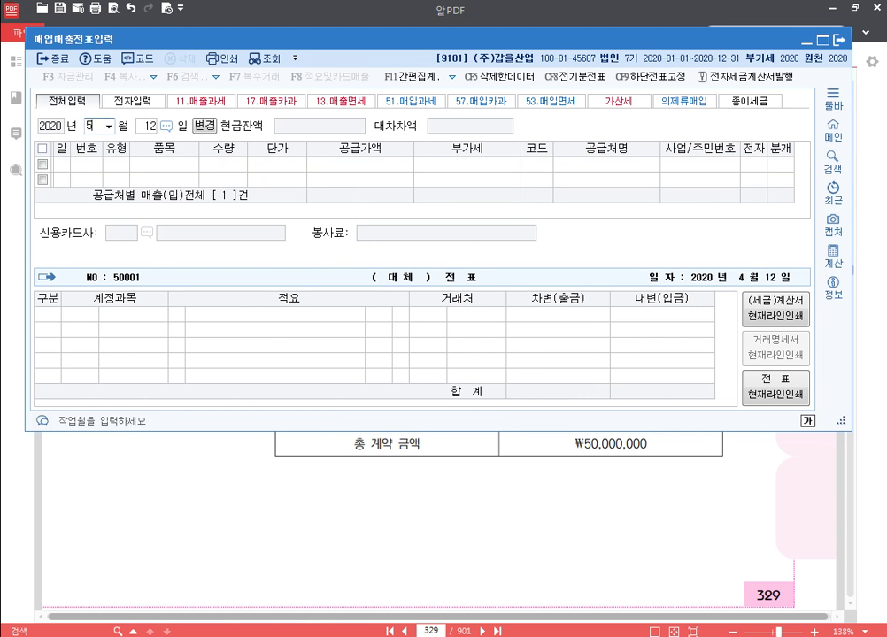
{"action": "key", "text": "Return"}
{"action": "type", "text": "10"}
{"action": "key", "text": "Return"}
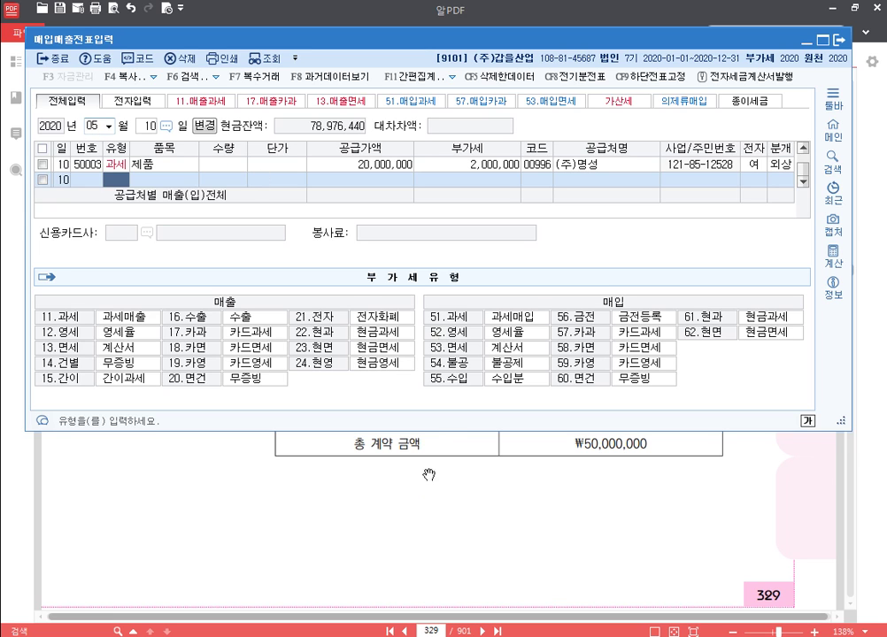
{"action": "left_click_drag", "start_coordinate": [441, 432], "coordinate": [441, 451]}
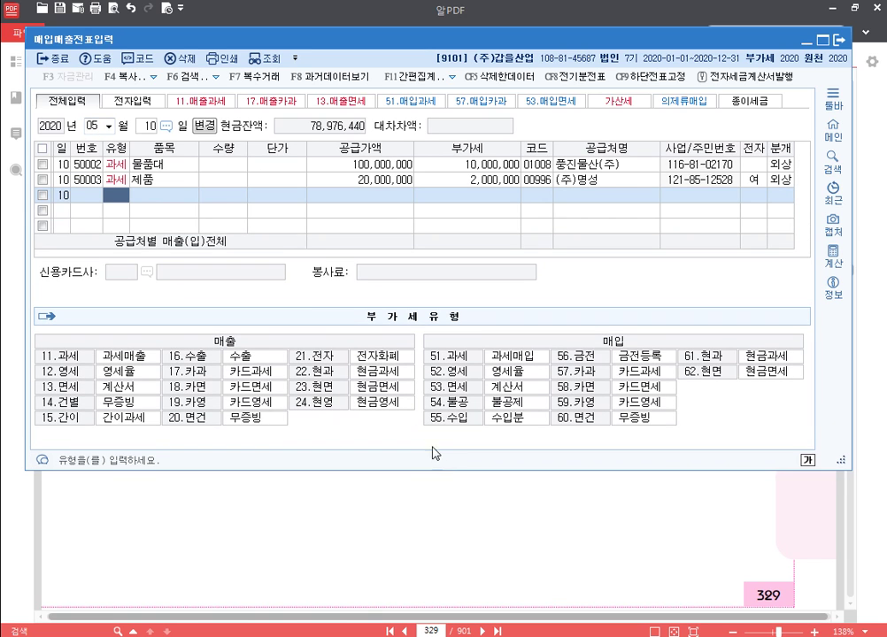
Step: Examine the existing 제품 sale to (주)명성 and its journal lines
{"action": "left_click", "coordinate": [381, 182]}
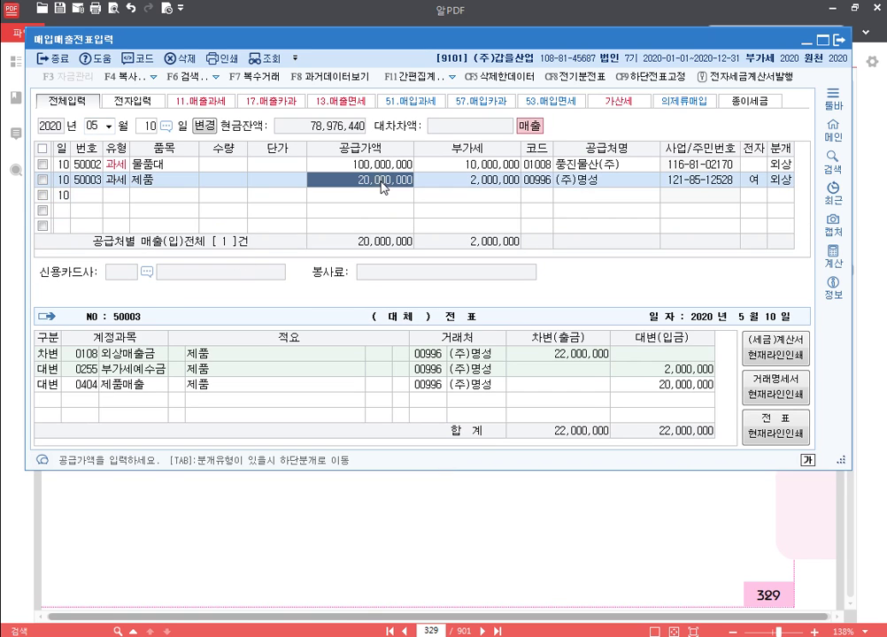
{"action": "left_click", "coordinate": [121, 194]}
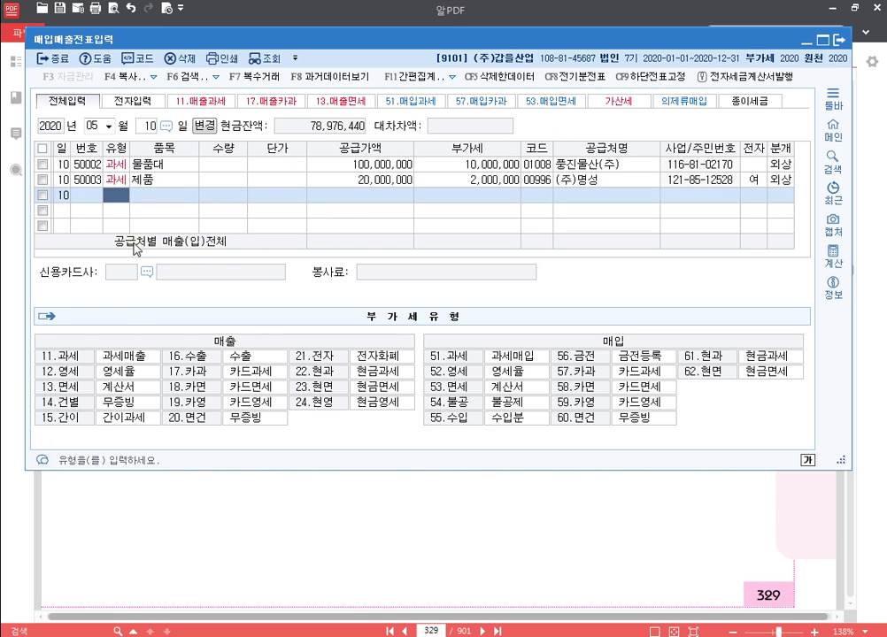
{"action": "left_click", "coordinate": [781, 180]}
Step: Enter a new 과세 (11) sale of 제품 with a supply value of -20,000,000
{"action": "left_click", "coordinate": [117, 196]}
{"action": "type", "text": "11"}
{"action": "key", "text": "Return"}
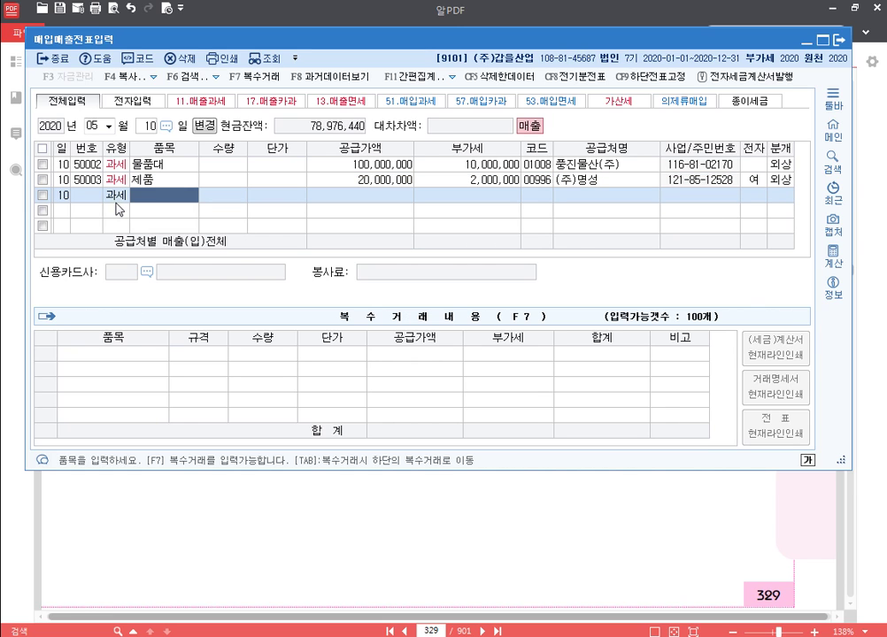
{"action": "type", "text": "제품"}
{"action": "key", "text": "Return"}
{"action": "key", "text": "Return"}
{"action": "key", "text": "Return"}
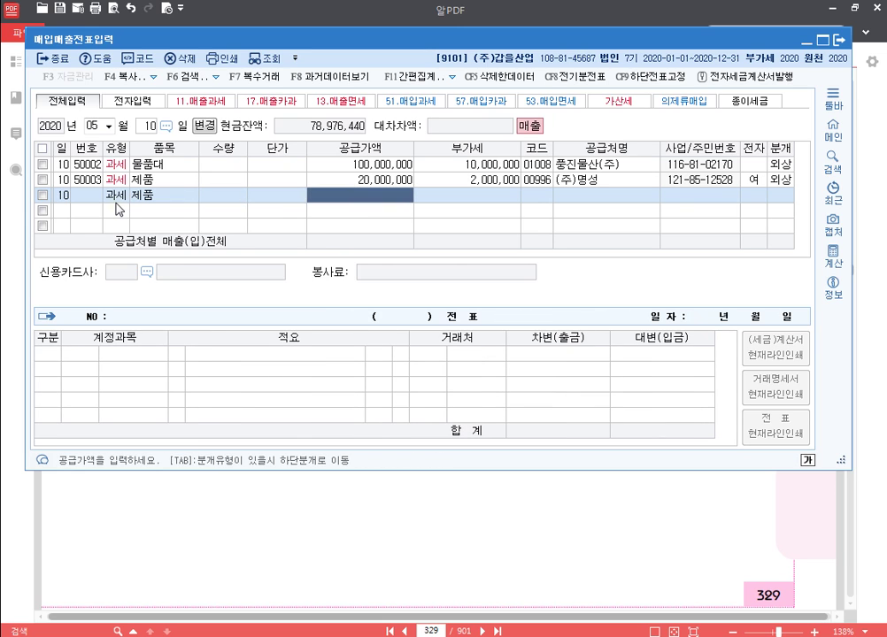
{"action": "type", "text": "-2,000,000"}
{"action": "key", "text": "Return"}
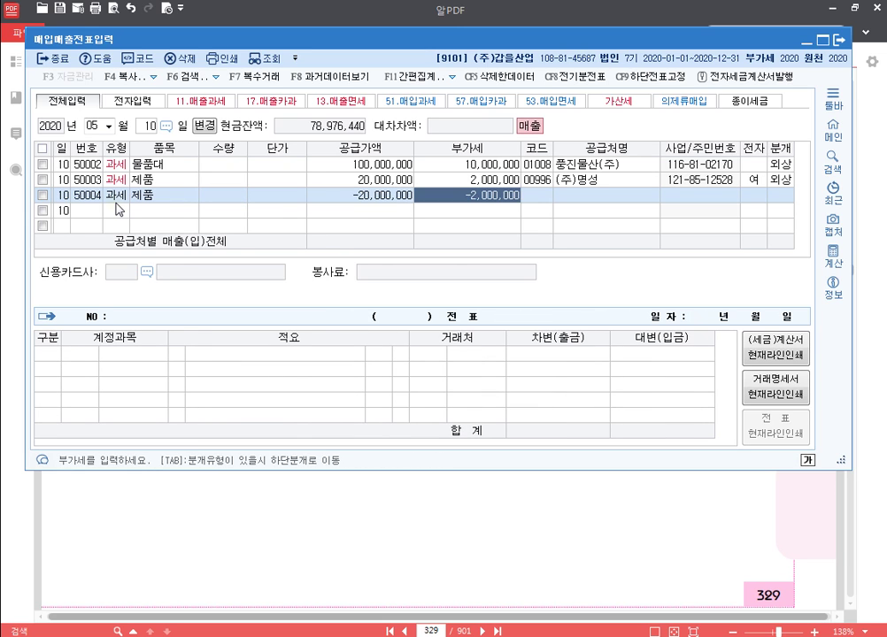
Step: Complete the negative 제품 sale with trading partner (주)명성 (00996), electronic invoicing 여 and journal type 외상
{"action": "key", "text": "Return"}
{"action": "type", "text": "00996"}
{"action": "key", "text": "Return"}
{"action": "key", "text": "Return"}
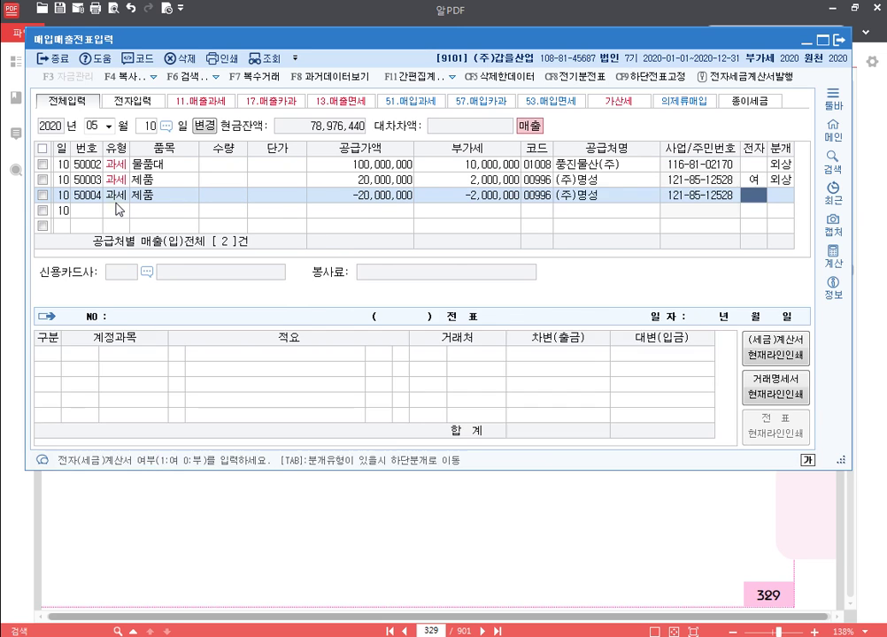
{"action": "type", "text": "1"}
{"action": "key", "text": "Return"}
{"action": "key", "text": "Return"}
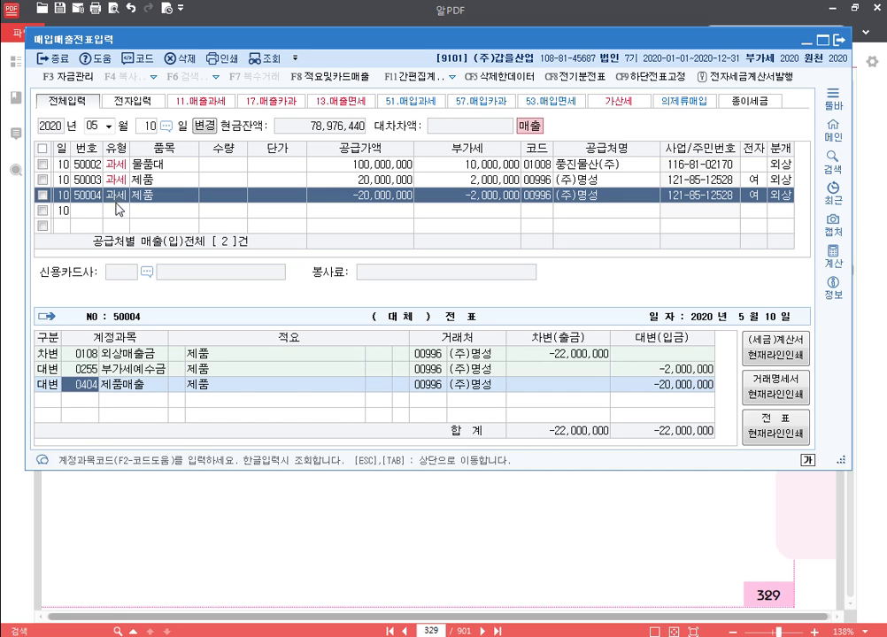
{"action": "key", "text": "Escape"}
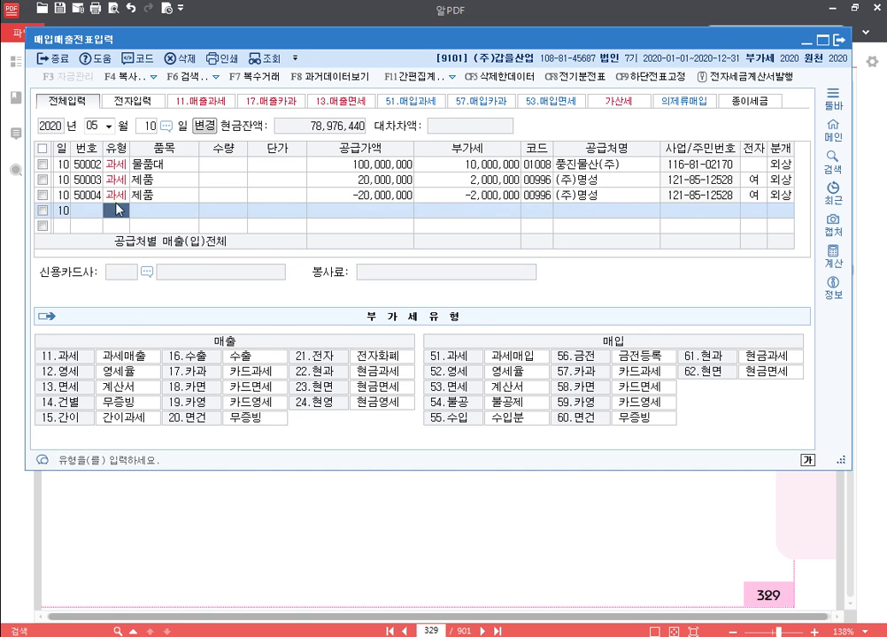
{"action": "key", "text": "Right"}
{"action": "key", "text": "Left"}
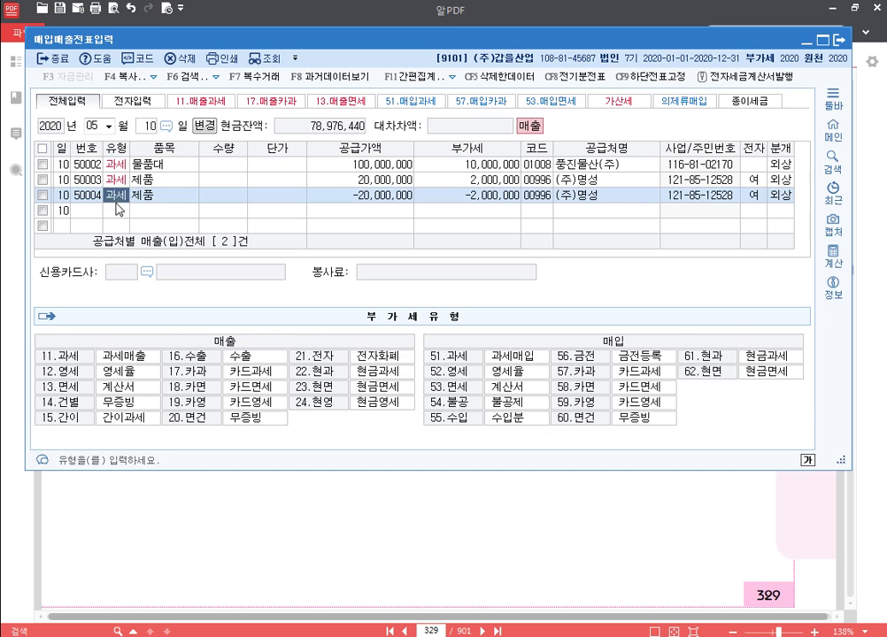
{"action": "key", "text": "Left"}
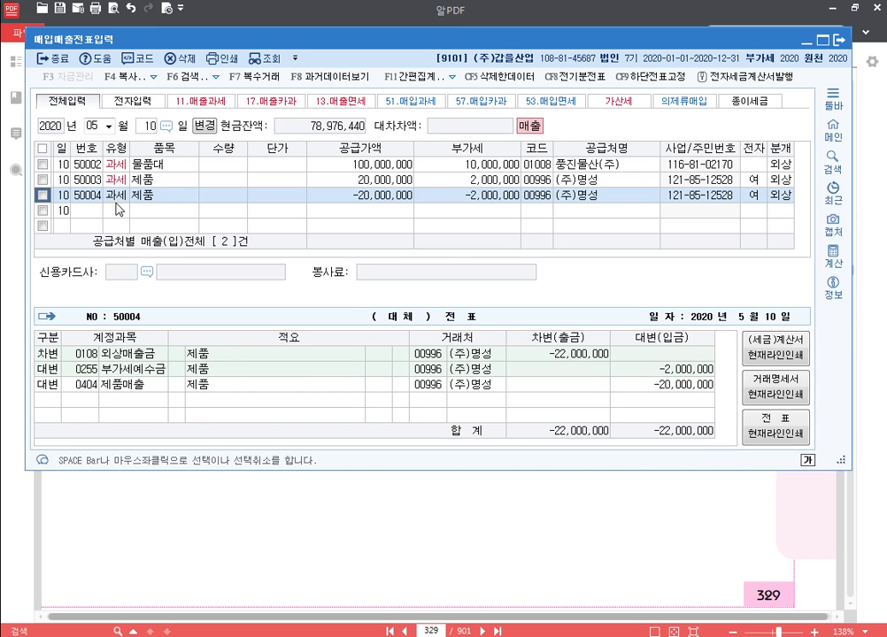
Step: Enter a 영세 (12) sale of 제품 to (주)명성 (00996) with a supply value of 20,000,000
{"action": "left_click", "coordinate": [117, 209]}
{"action": "type", "text": "12"}
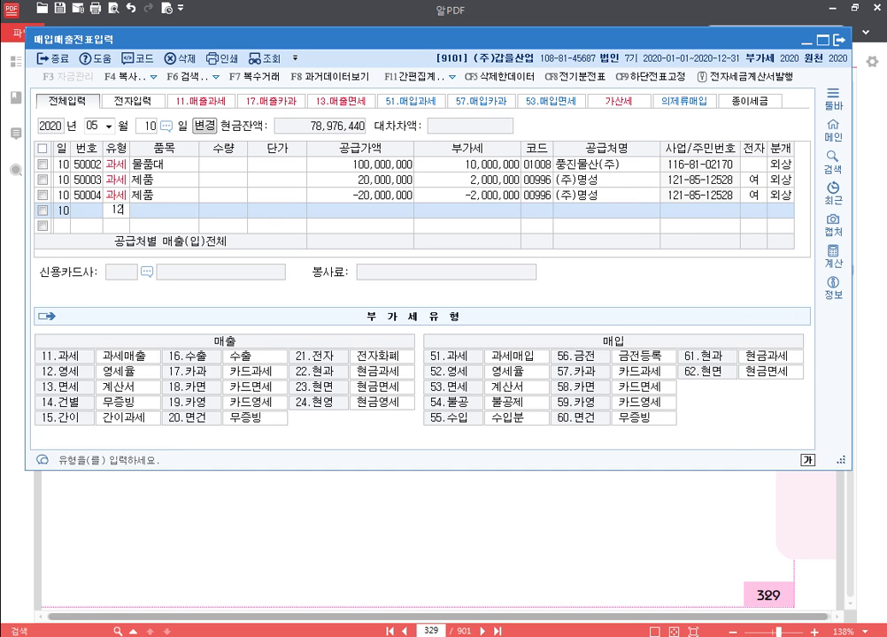
{"action": "key", "text": "Return"}
{"action": "type", "text": "제품"}
{"action": "key", "text": "Return"}
{"action": "key", "text": "Return"}
{"action": "key", "text": "Return"}
{"action": "type", "text": "20000000"}
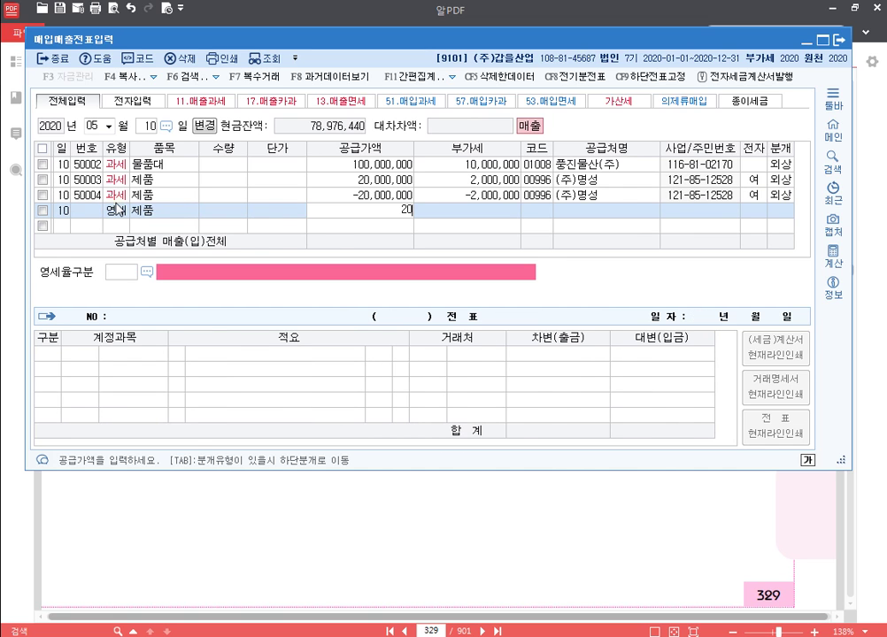
{"action": "key", "text": "Return"}
{"action": "key", "text": "Return"}
{"action": "key", "text": "Return"}
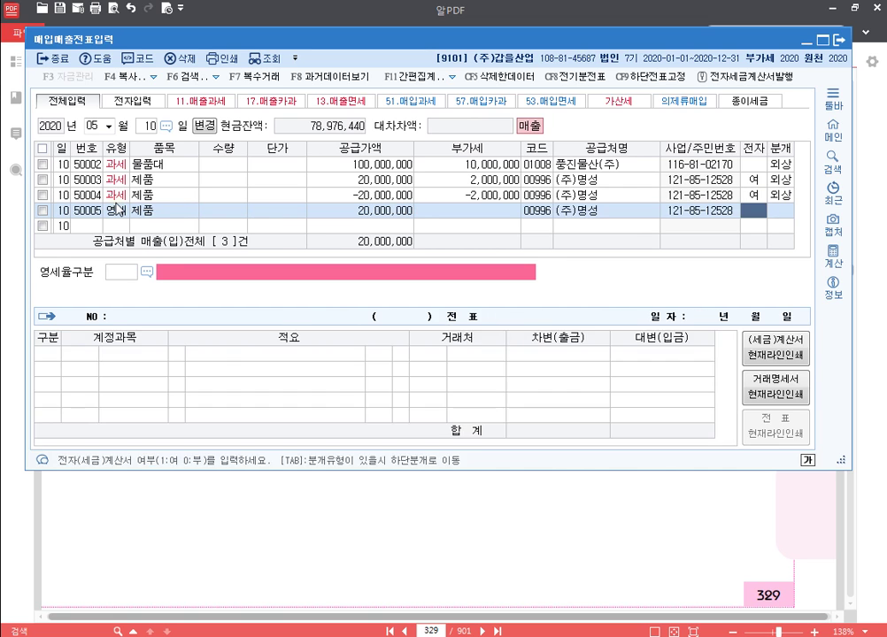
Step: Complete the 영세 sale to (주)명성 with electronic invoicing 여, 영세율구분 3 and journal type 외상
{"action": "type", "text": "13"}
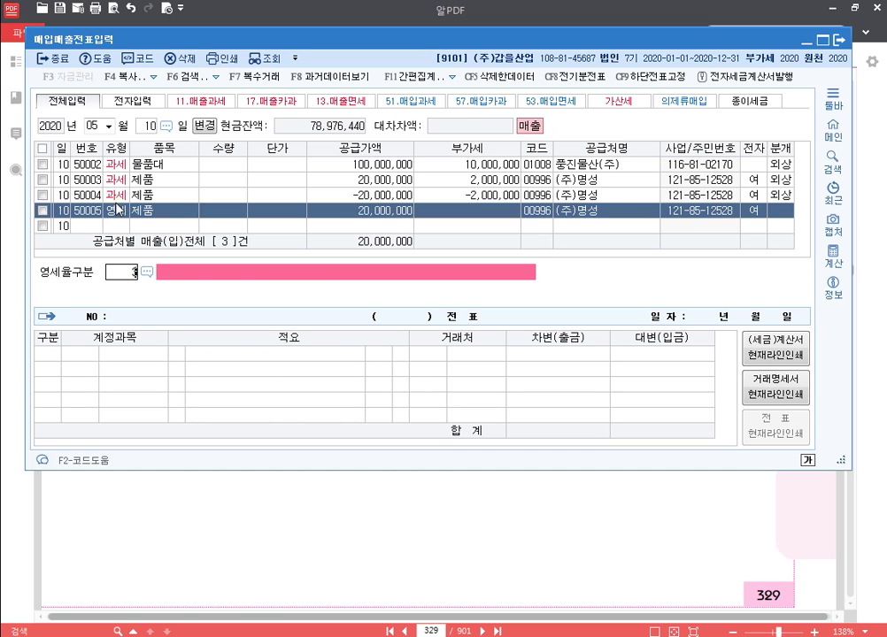
{"action": "key", "text": "Return"}
{"action": "type", "text": "2"}
{"action": "key", "text": "Return"}
{"action": "left_click", "coordinate": [118, 209]}
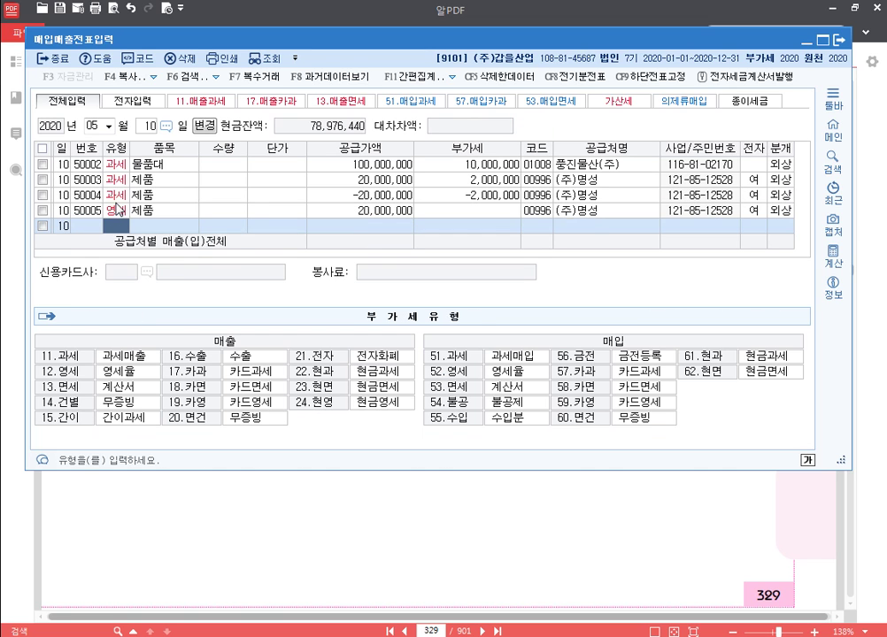
{"action": "key", "text": "Escape"}
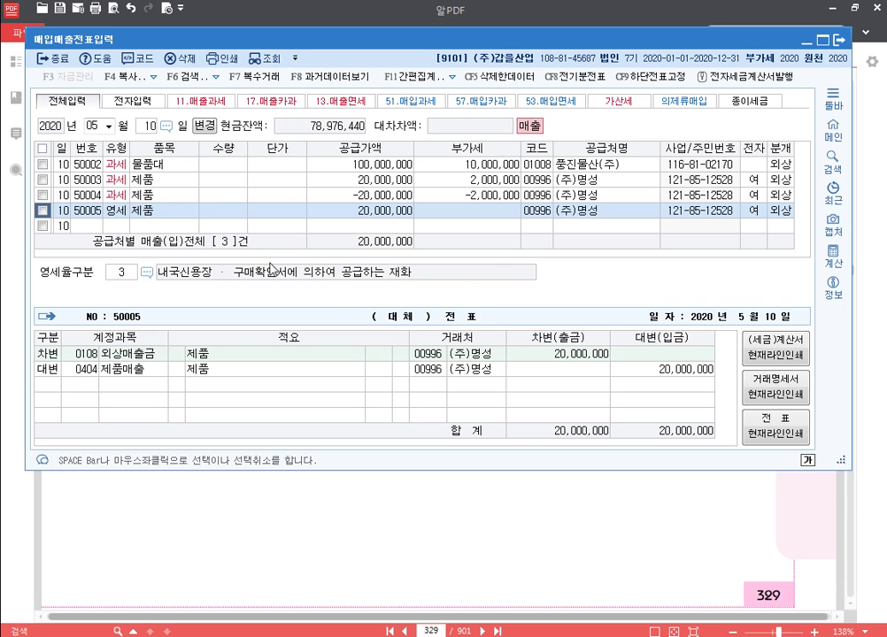
Step: Compare the negative 과세 sale with the 영세 sale to (주)명성 and their journal lines
{"action": "left_click", "coordinate": [372, 195]}
{"action": "left_click", "coordinate": [379, 213]}
{"action": "left_click", "coordinate": [378, 197]}
{"action": "left_click", "coordinate": [379, 213]}
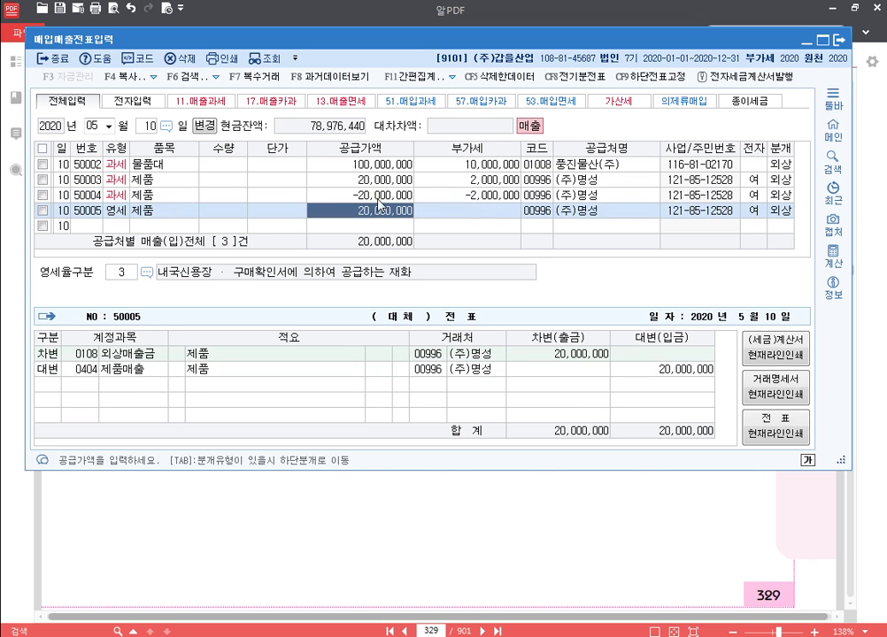
{"action": "left_click", "coordinate": [378, 196]}
{"action": "left_click", "coordinate": [381, 211]}
Step: Switch to the textbook in 알PDF and highlight "전자화폐로 결재받" in transaction [10]
{"action": "left_click", "coordinate": [648, 574]}
{"action": "scroll", "coordinate": [554, 399], "scroll_direction": "down", "scroll_amount": 3}
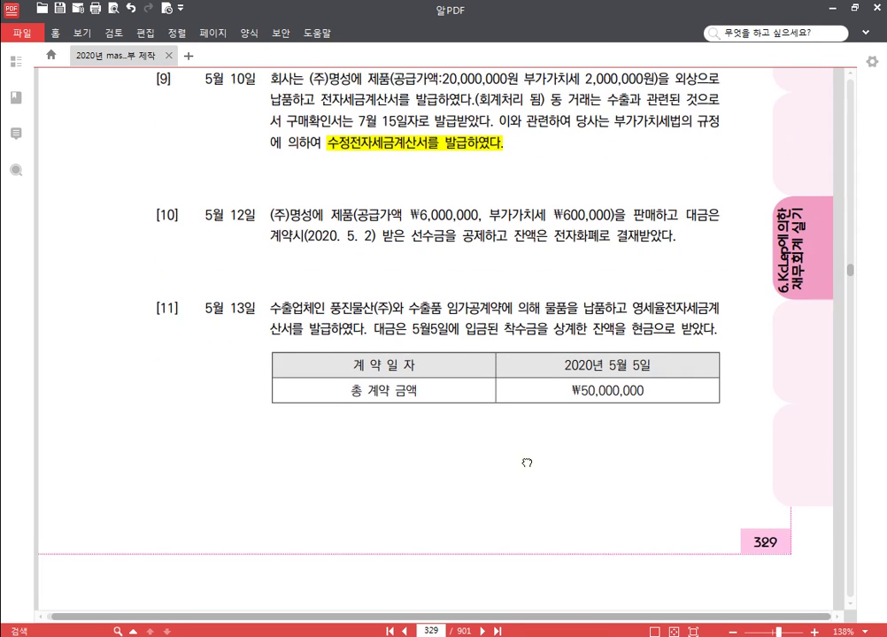
{"action": "left_click_drag", "start_coordinate": [477, 282], "coordinate": [479, 267]}
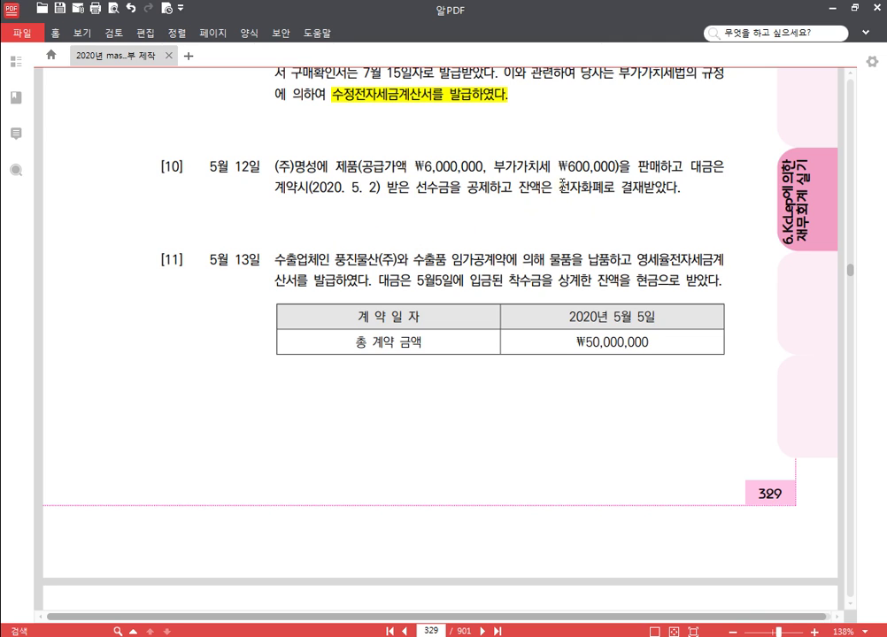
{"action": "left_click_drag", "start_coordinate": [558, 188], "coordinate": [652, 183]}
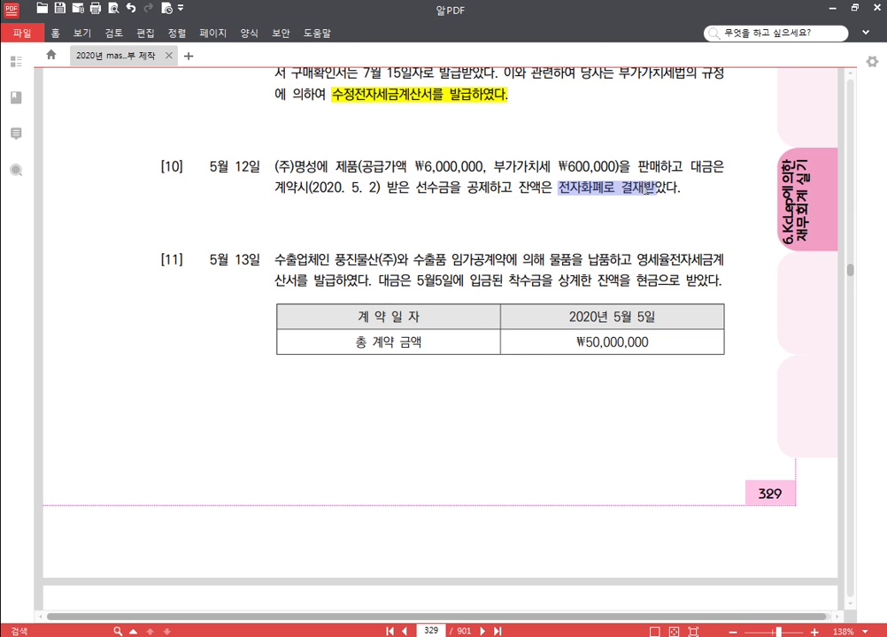
{"action": "left_click", "coordinate": [657, 164]}
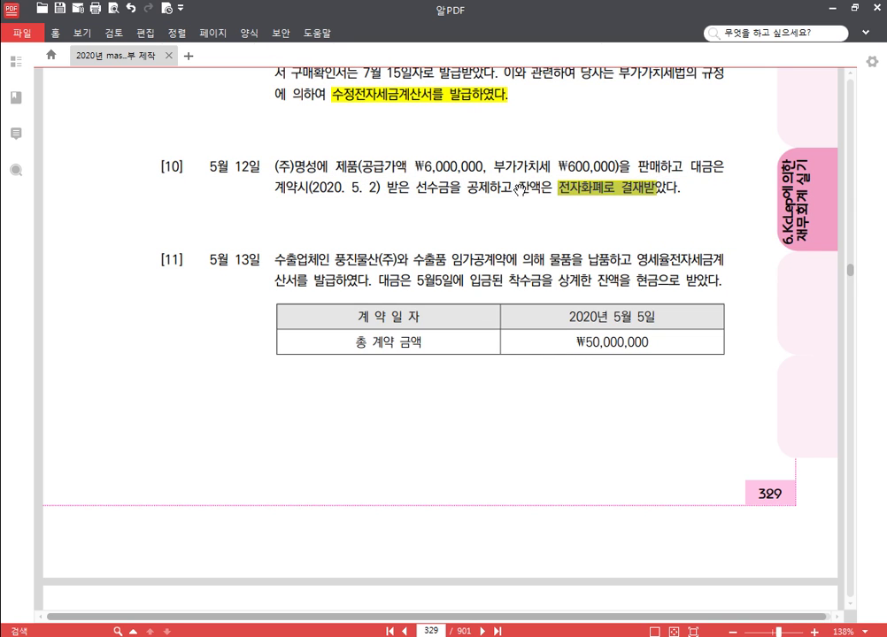
{"action": "left_click", "coordinate": [524, 191]}
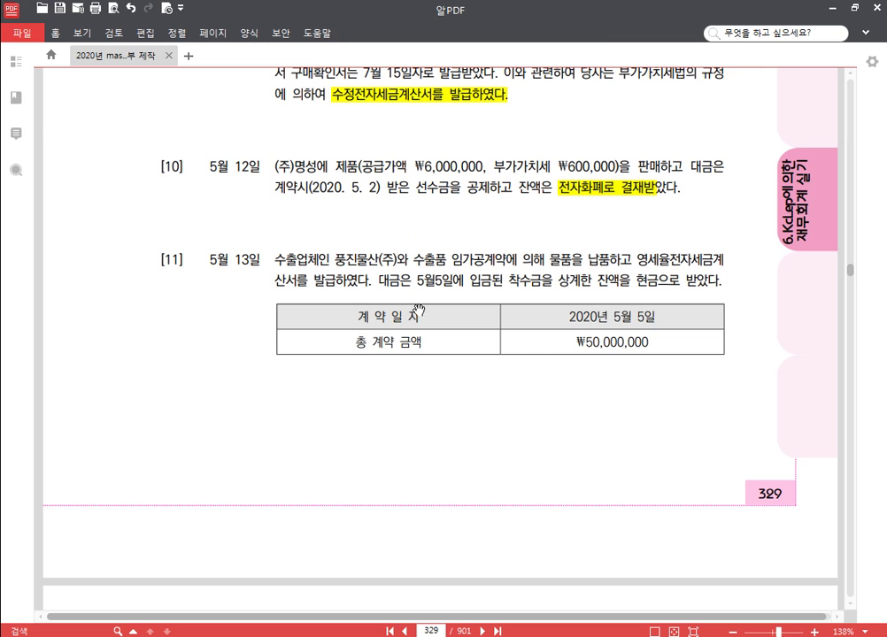
Step: Look up the 선수금 received from (주)명성 in the general vouchers of 2 May 2020
{"action": "key", "text": "alt+Tab"}
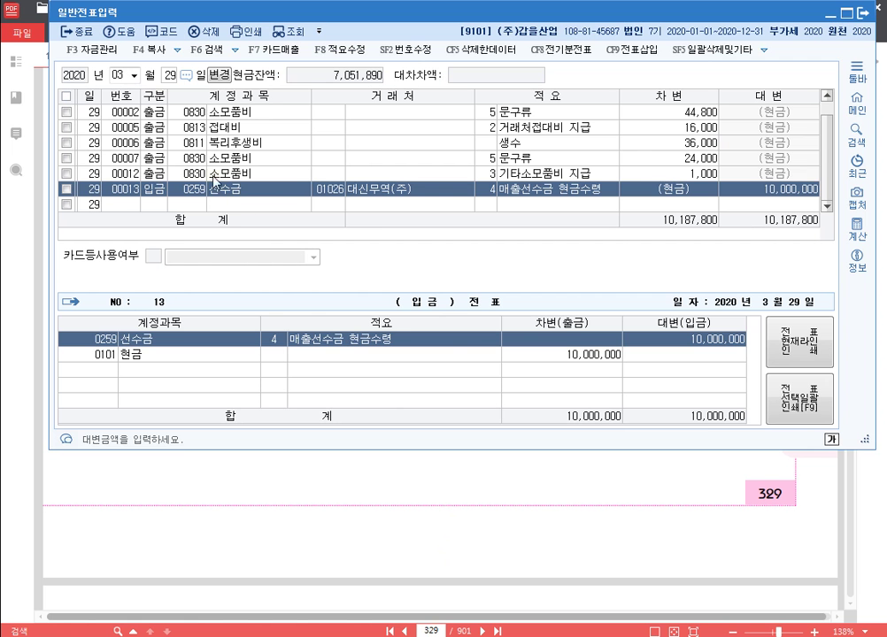
{"action": "left_click", "coordinate": [124, 74]}
{"action": "type", "text": "05"}
{"action": "key", "text": "Return"}
{"action": "type", "text": "2"}
{"action": "key", "text": "Return"}
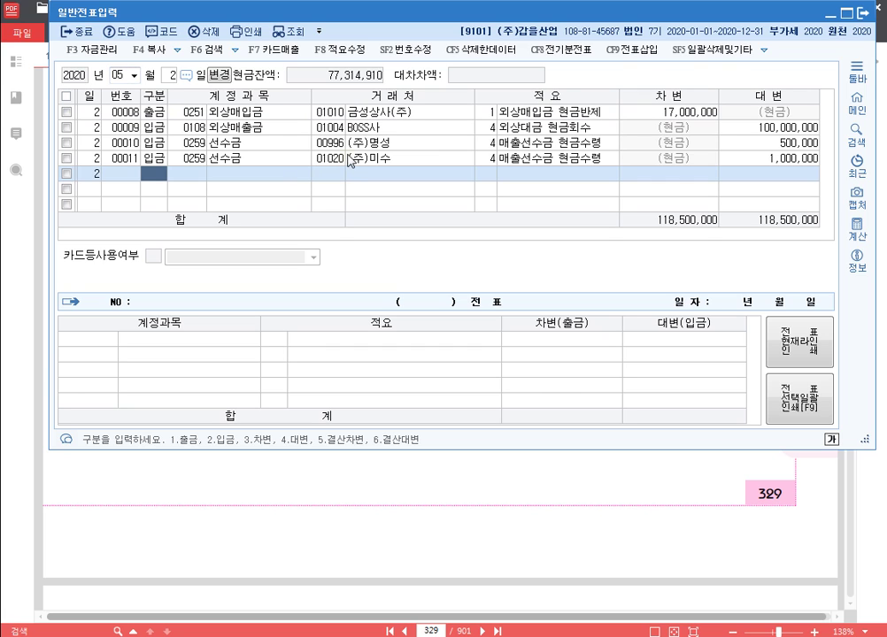
{"action": "left_click", "coordinate": [331, 151]}
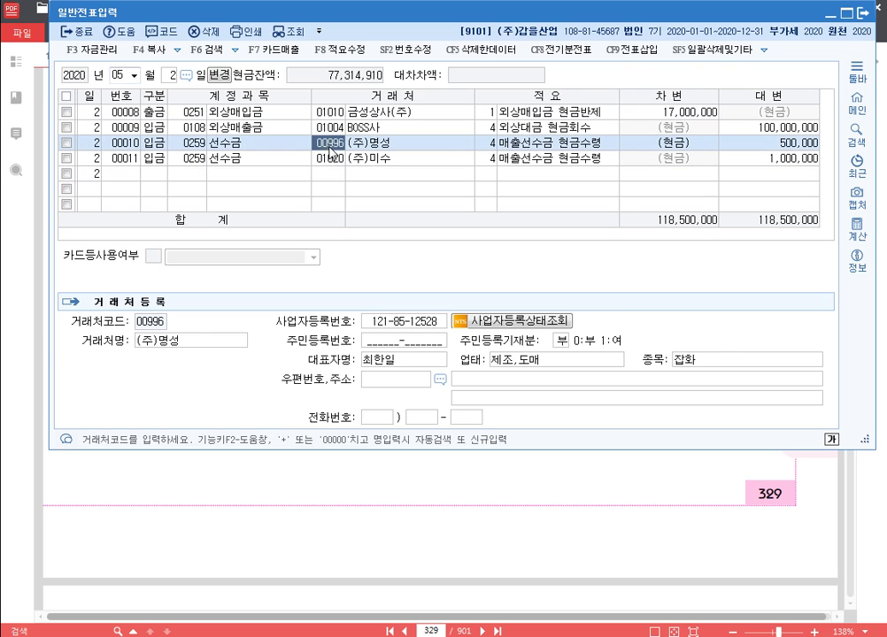
{"action": "left_click", "coordinate": [765, 144]}
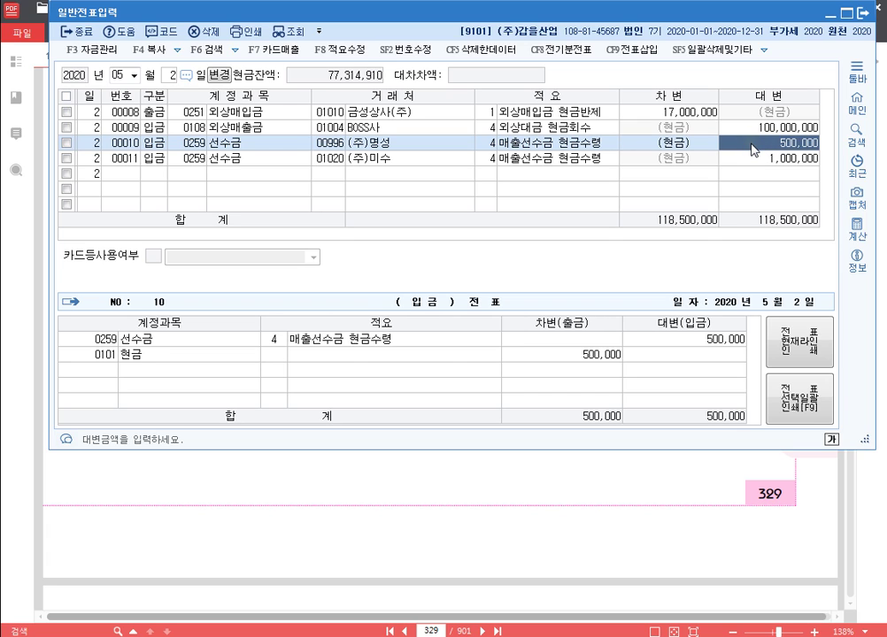
{"action": "left_click", "coordinate": [721, 339]}
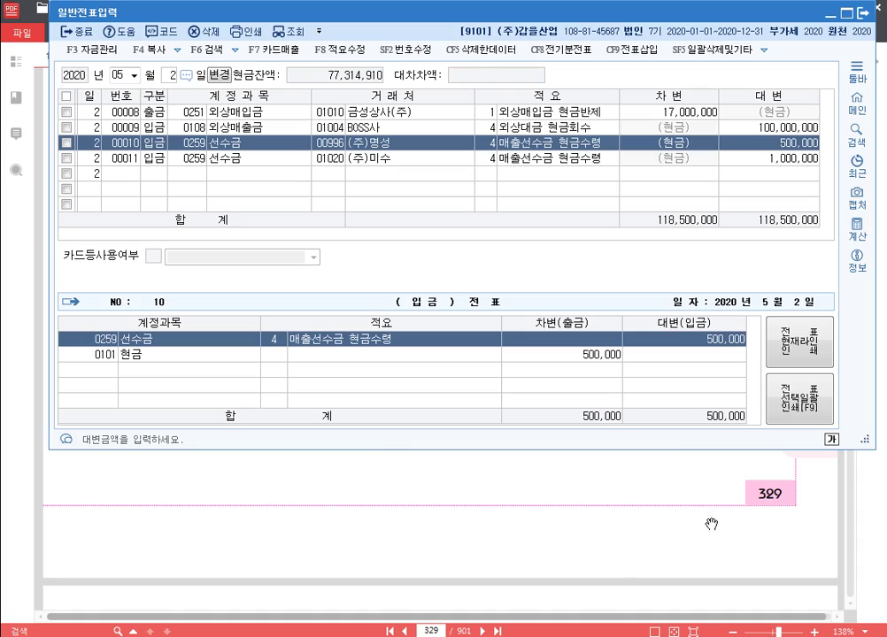
Step: Place textbook transaction [10] in view below the 매입매출전표입력 window and set the voucher date to 12 May
{"action": "left_click", "coordinate": [560, 572]}
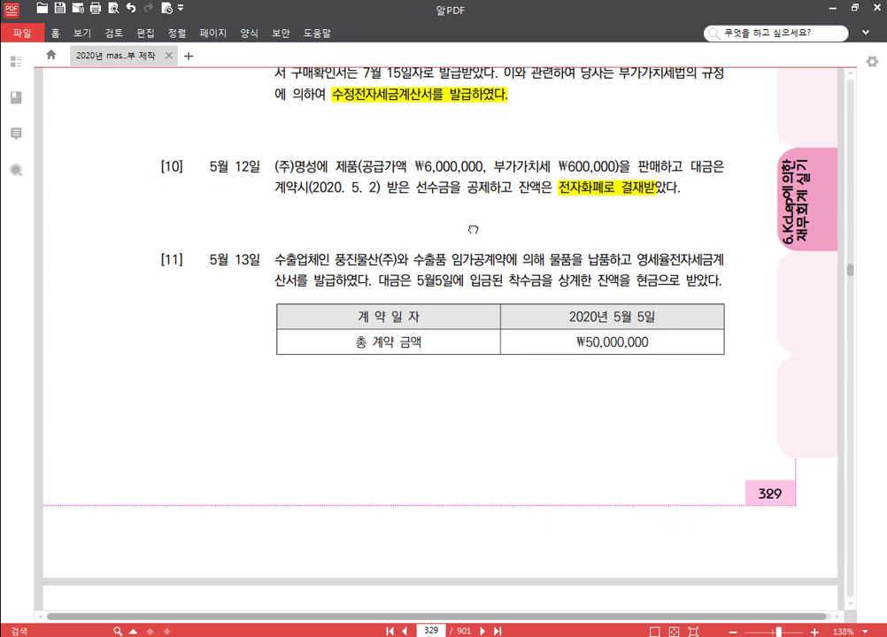
{"action": "left_click_drag", "start_coordinate": [472, 229], "coordinate": [475, 501]}
{"action": "left_click", "coordinate": [414, 633]}
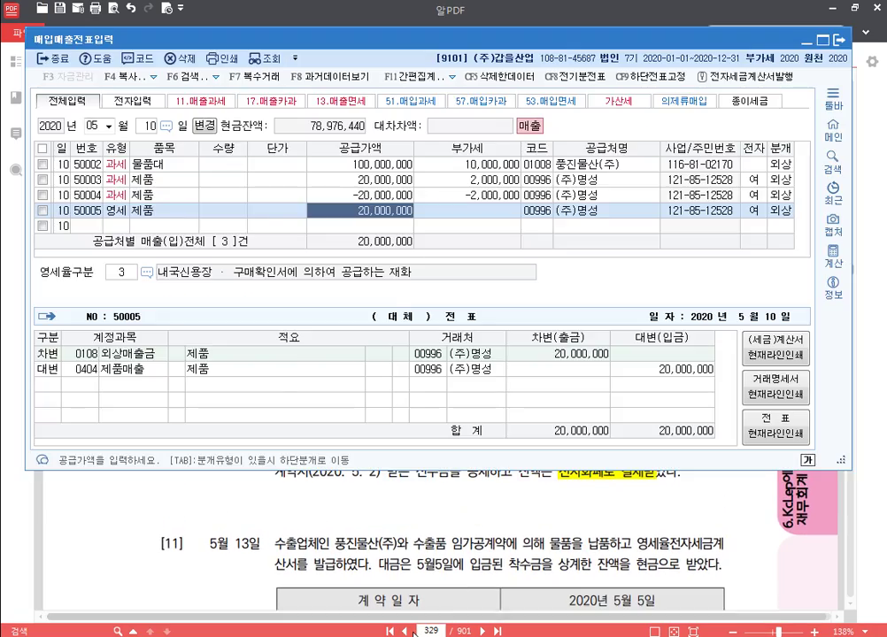
{"action": "left_click_drag", "start_coordinate": [419, 542], "coordinate": [420, 599]}
{"action": "left_click", "coordinate": [414, 633]}
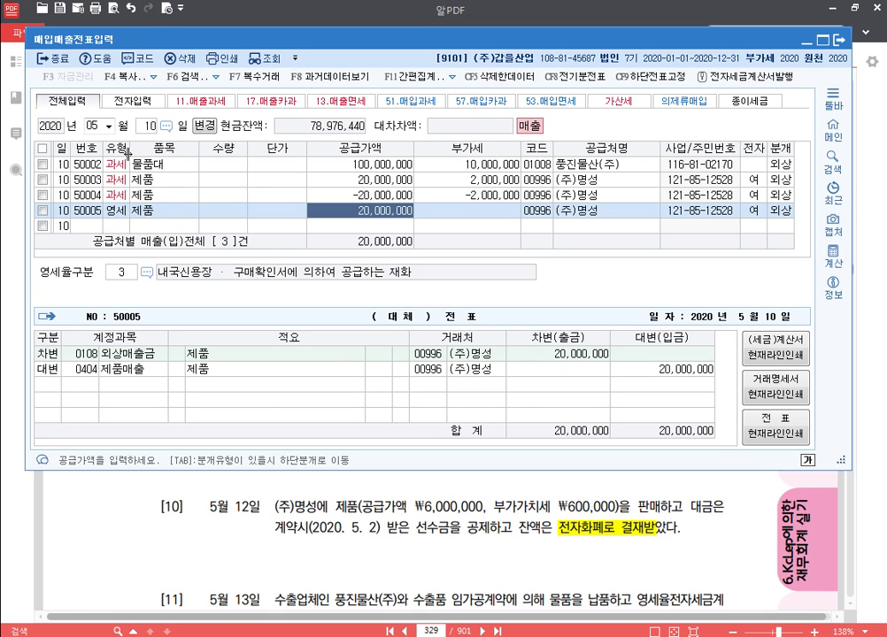
{"action": "left_click", "coordinate": [149, 126]}
{"action": "type", "text": "12"}
{"action": "key", "text": "Return"}
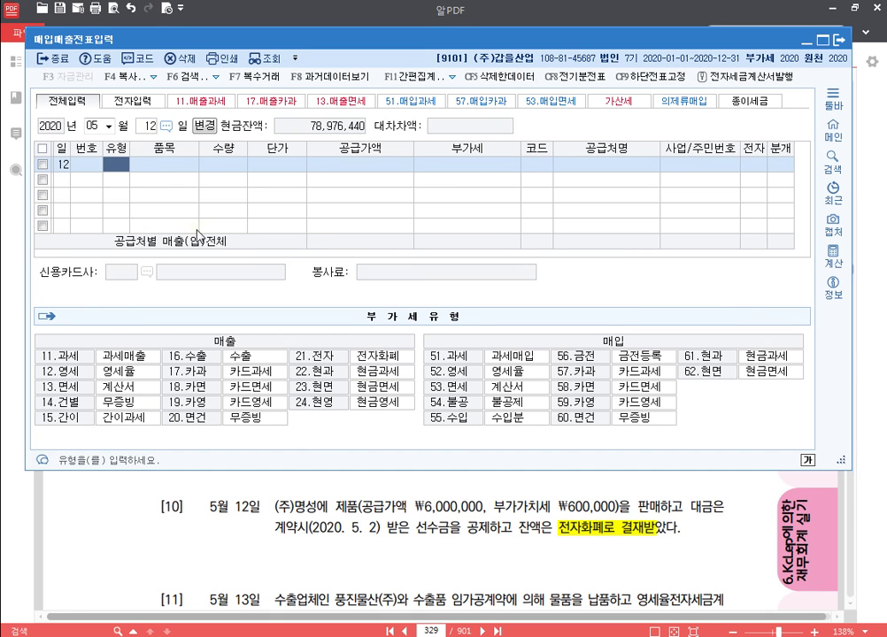
Step: Enter a 전자 (21) sale of 제품 with a supply value of 6,000,000
{"action": "type", "text": "21"}
{"action": "key", "text": "Return"}
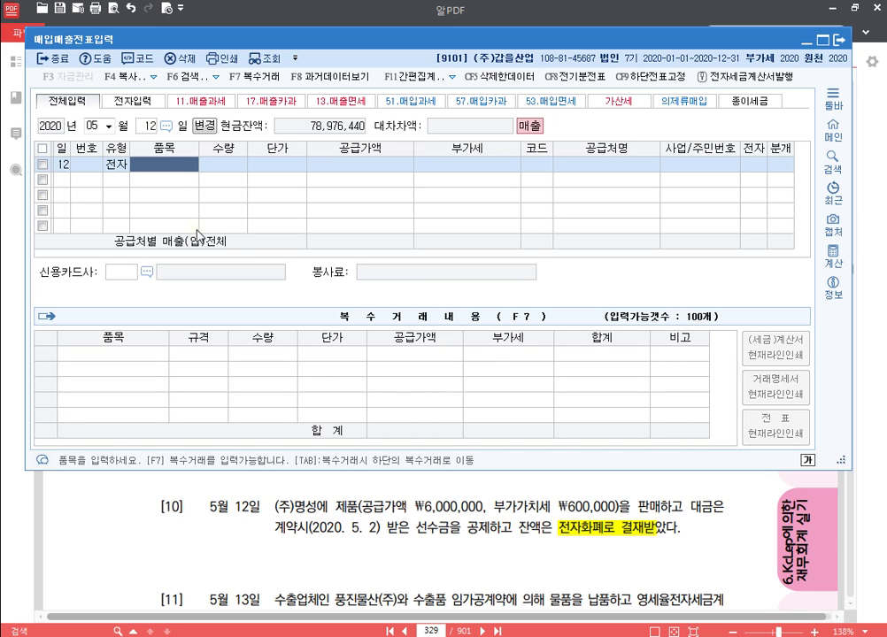
{"action": "type", "text": "제품"}
{"action": "key", "text": "Return"}
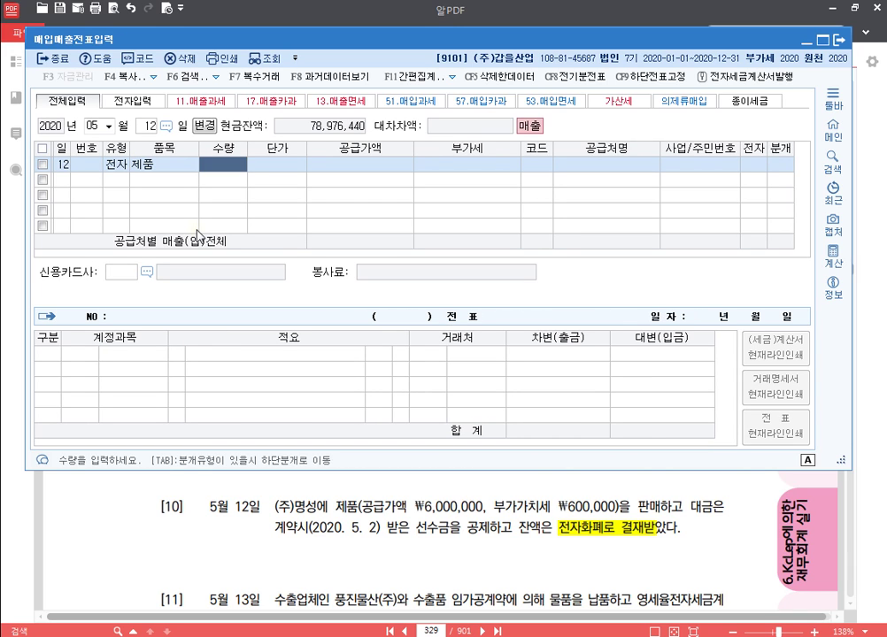
{"action": "key", "text": "Return"}
{"action": "key", "text": "Return"}
{"action": "type", "text": "6000000"}
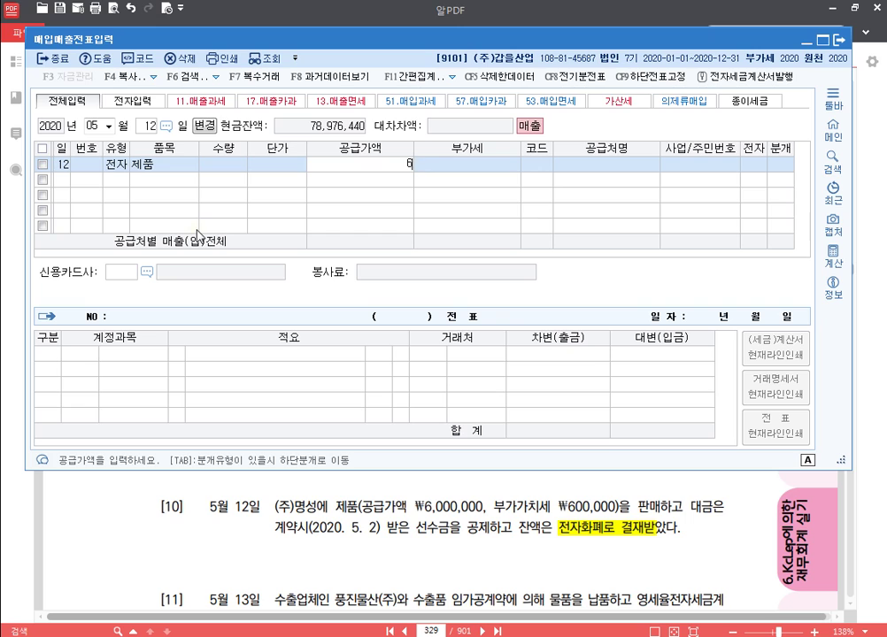
{"action": "key", "text": "Return"}
{"action": "key", "text": "Return"}
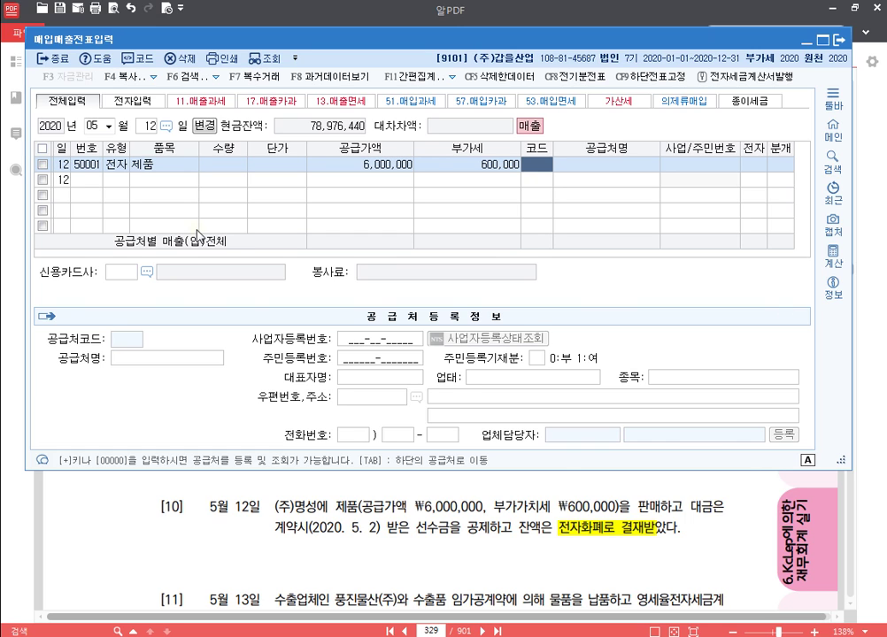
Step: Set the sale's trading partner to (주)명성 (00996) and its card company to 전자화폐결제소 (99605)
{"action": "type", "text": "명성"}
{"action": "key", "text": "Return"}
{"action": "key", "text": "Return"}
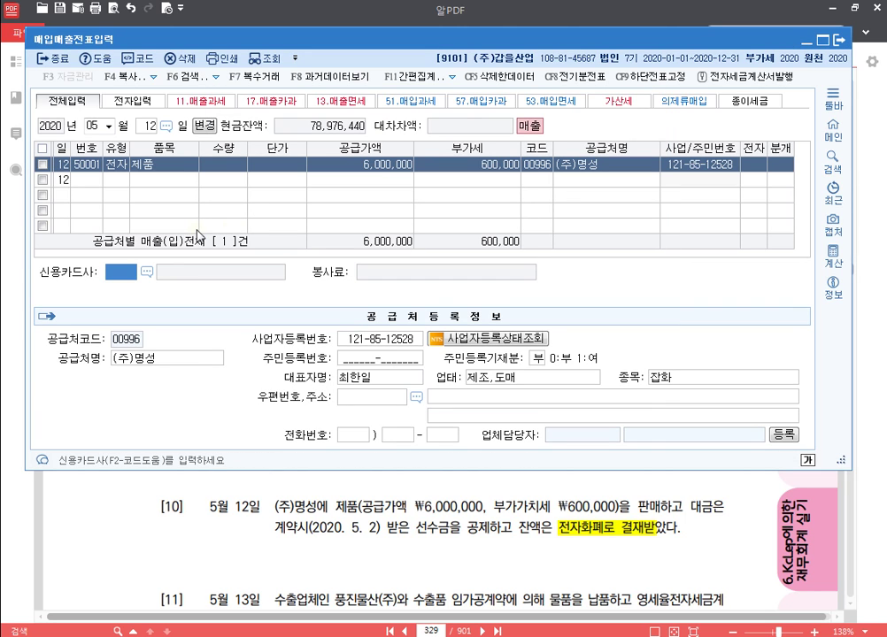
{"action": "key", "text": "F2"}
{"action": "key", "text": "End"}
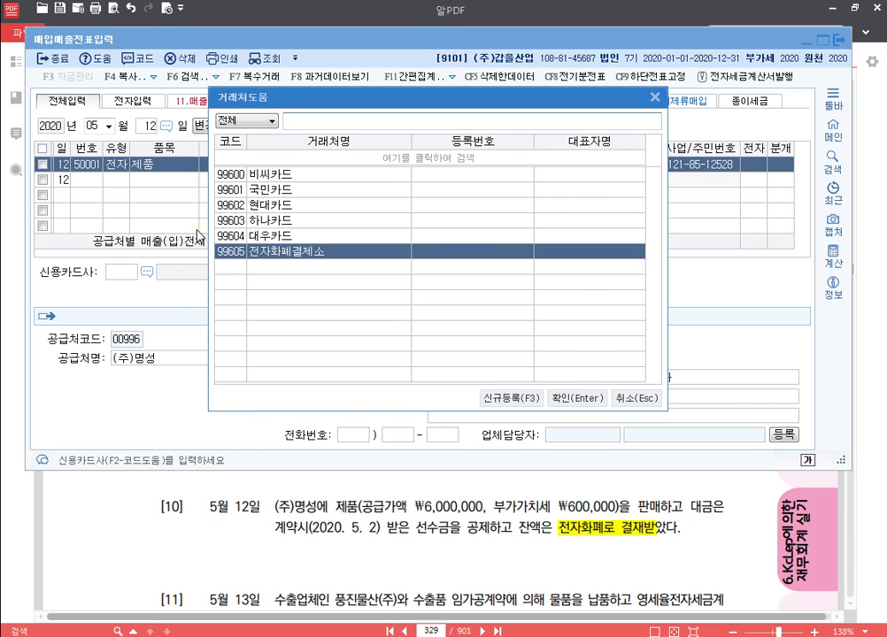
{"action": "key", "text": "Return"}
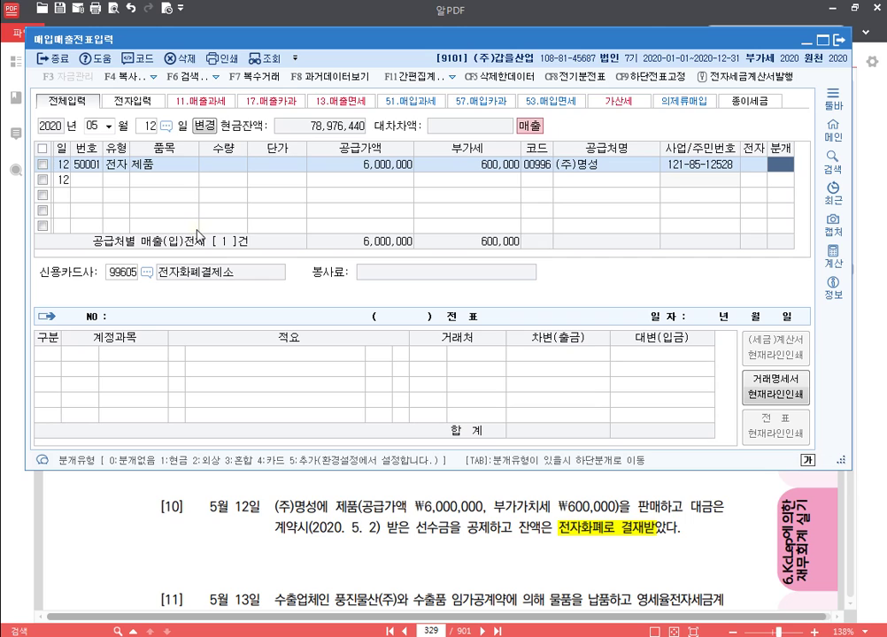
Step: Set the sale's journal type to 혼합 and add a 선수금 (0259) debit line of 500,000
{"action": "type", "text": "3"}
{"action": "key", "text": "Return"}
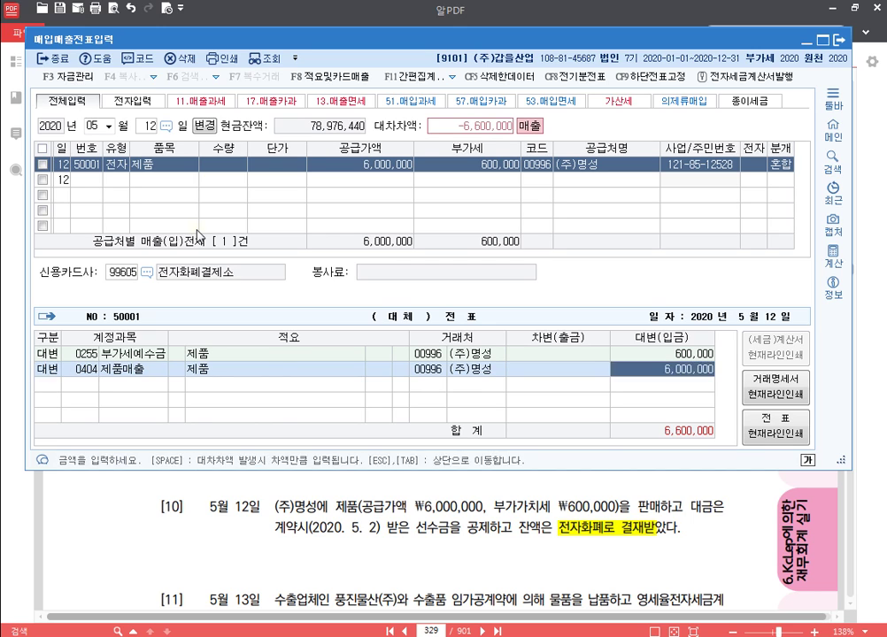
{"action": "key", "text": "Down"}
{"action": "type", "text": "3"}
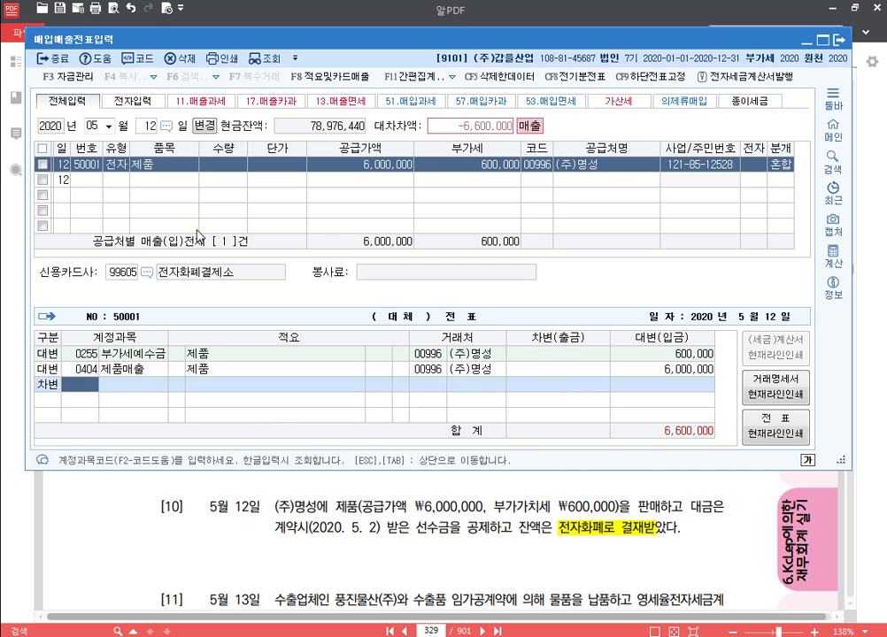
{"action": "type", "text": "선수"}
{"action": "key", "text": "Return"}
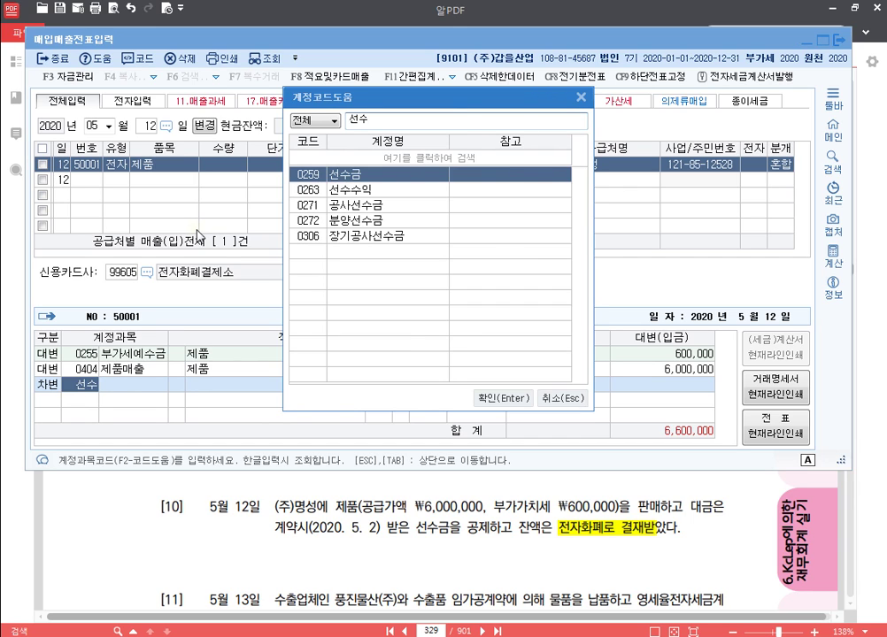
{"action": "key", "text": "Return"}
{"action": "type", "text": "5000000"}
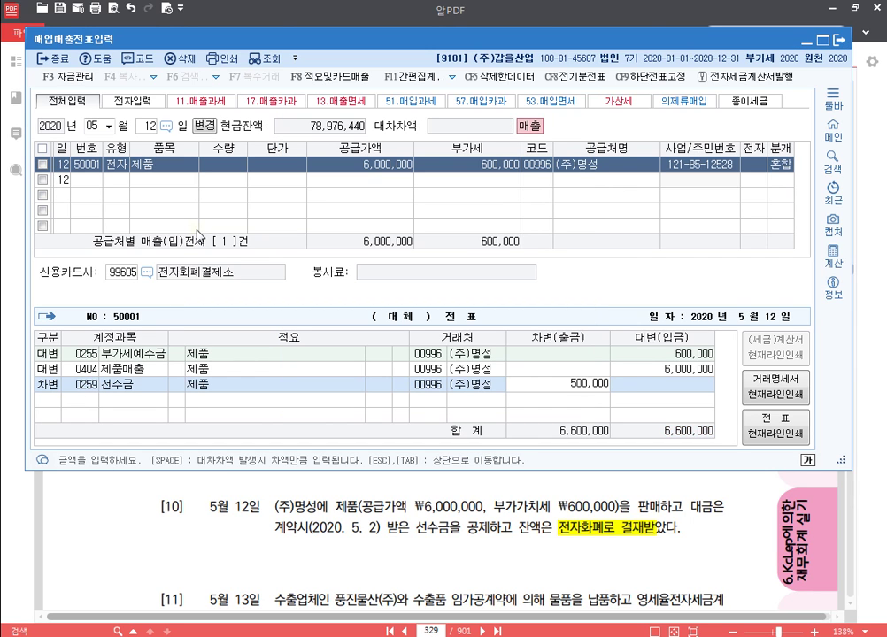
{"action": "key", "text": "Return"}
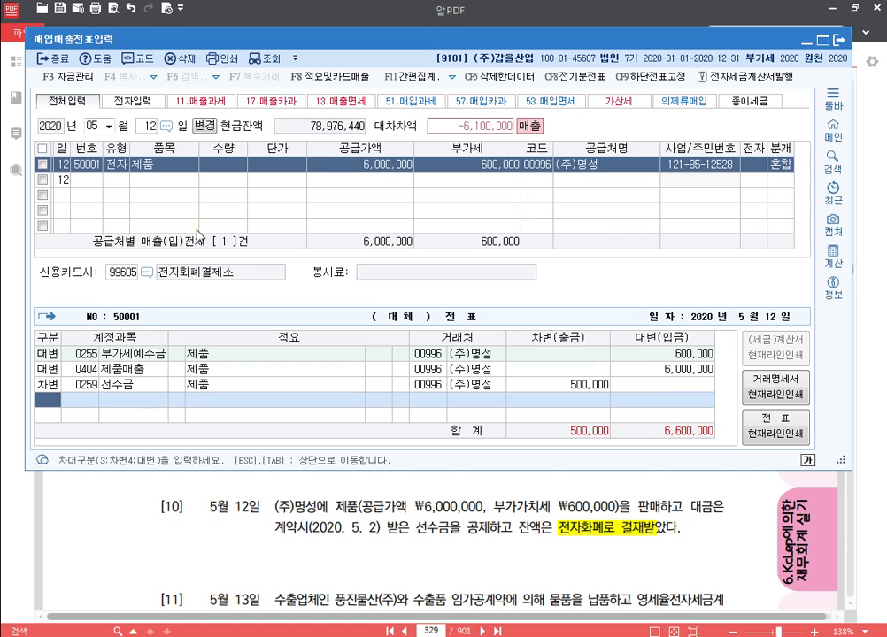
Step: Add an 외상매출금 (0108) debit line for the remaining 6,100,000 and finish the journal entry
{"action": "type", "text": "3"}
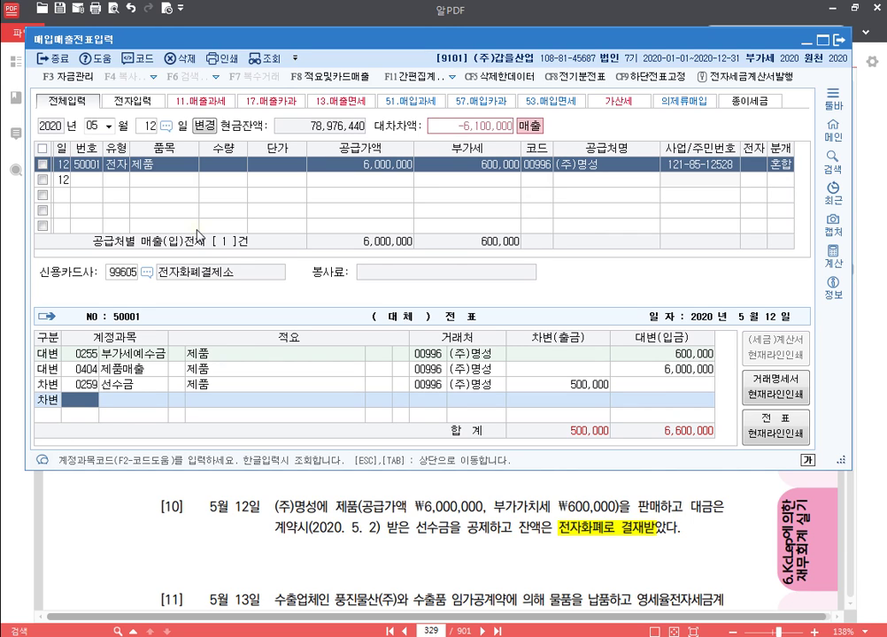
{"action": "type", "text": "108"}
{"action": "key", "text": "Return"}
{"action": "key", "text": "Return"}
{"action": "key", "text": "Return"}
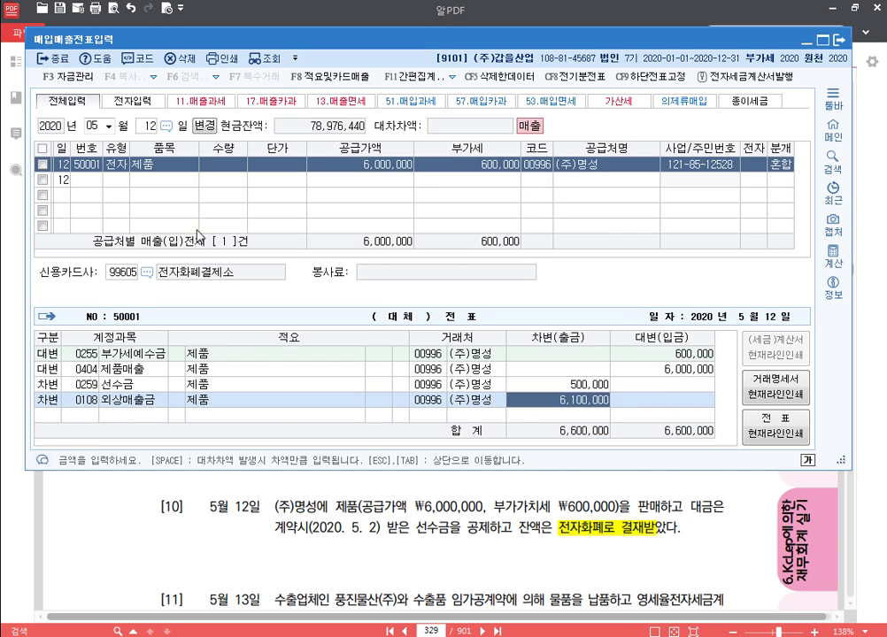
{"action": "key", "text": "Return"}
{"action": "key", "text": "Left"}
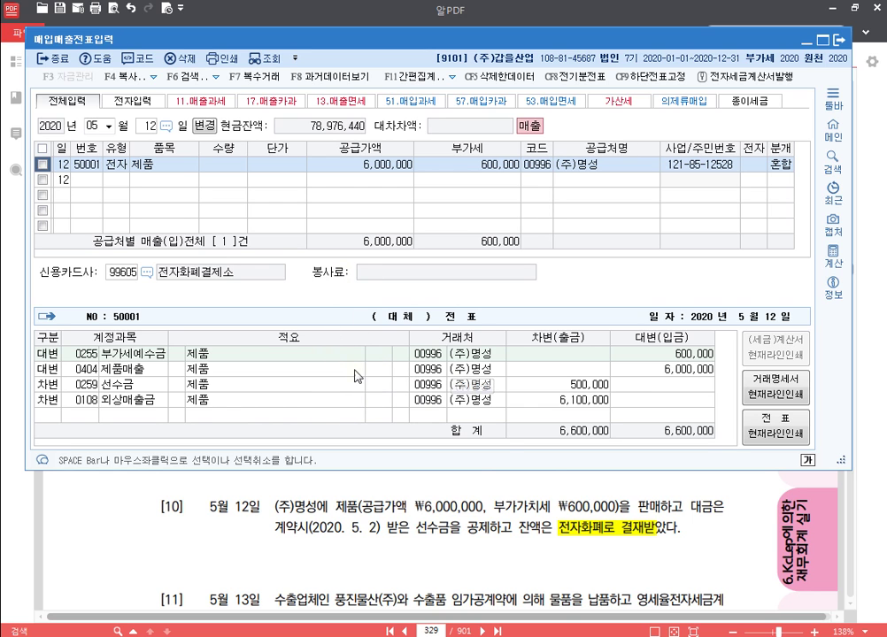
Step: Return to the textbook PDF and read transaction [11] dated 13 May
{"action": "left_click", "coordinate": [610, 554]}
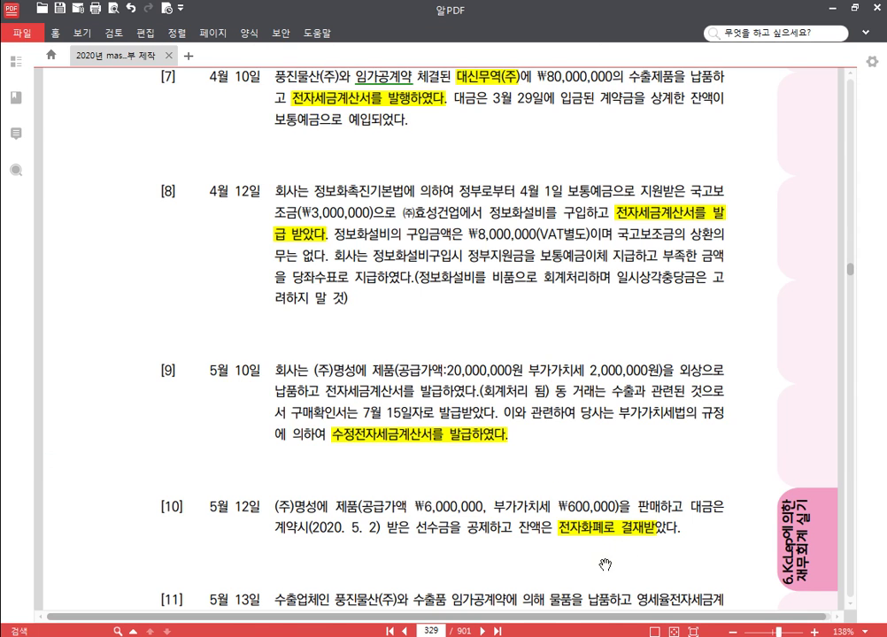
{"action": "scroll", "coordinate": [605, 567], "scroll_direction": "down", "scroll_amount": 6}
{"action": "scroll", "coordinate": [469, 461], "scroll_direction": "down", "scroll_amount": 3}
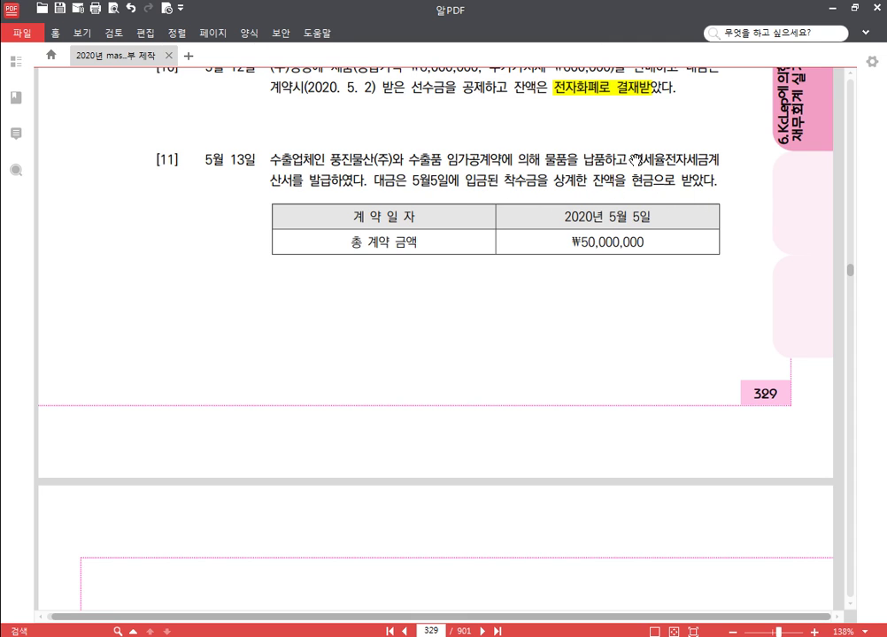
Step: In transaction [11], highlight "영세율전자세금계산서를 발급하였다" and underline "수출품 임가공계약에 의해"
{"action": "left_click_drag", "start_coordinate": [632, 159], "coordinate": [365, 176]}
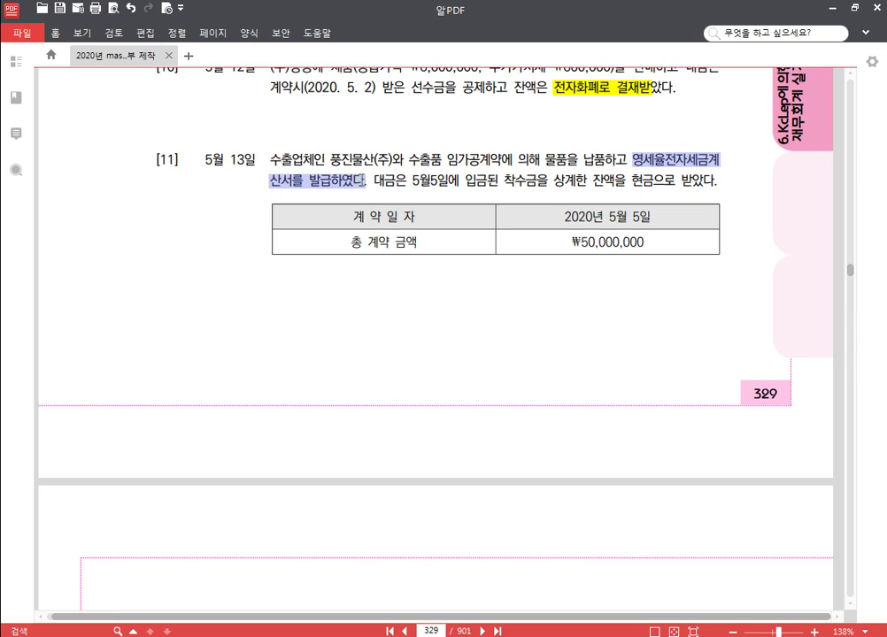
{"action": "left_click", "coordinate": [372, 159]}
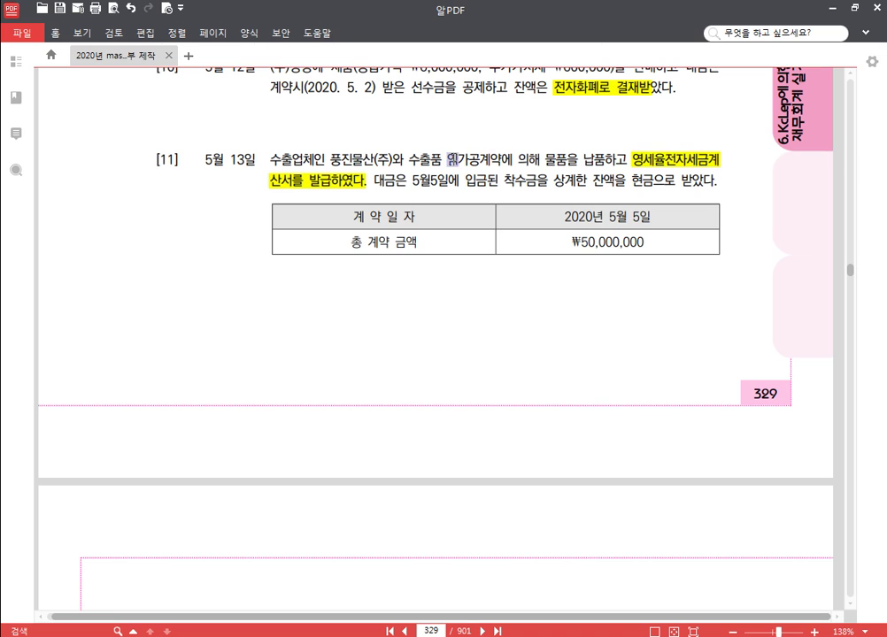
{"action": "left_click_drag", "start_coordinate": [448, 161], "coordinate": [539, 160]}
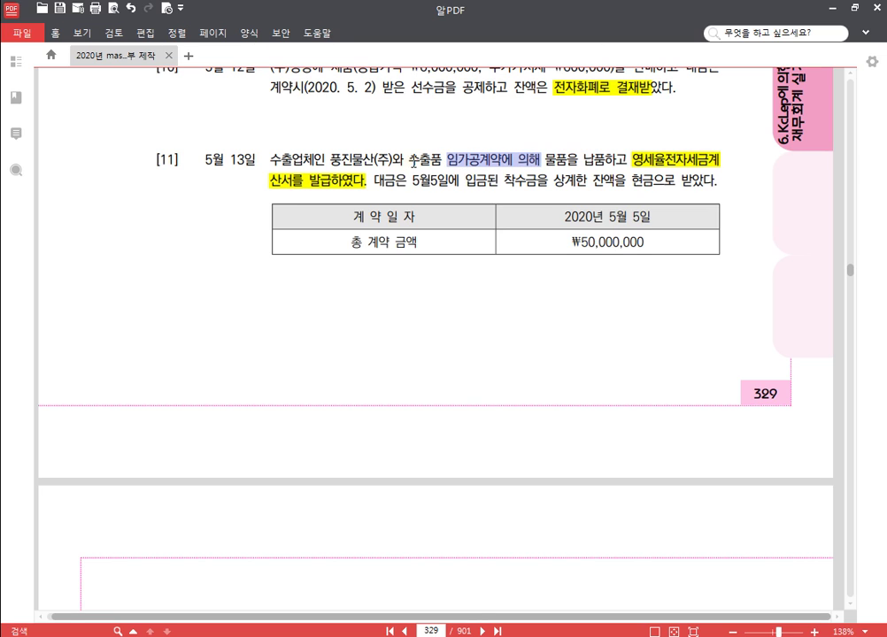
{"action": "left_click_drag", "start_coordinate": [409, 160], "coordinate": [539, 162]}
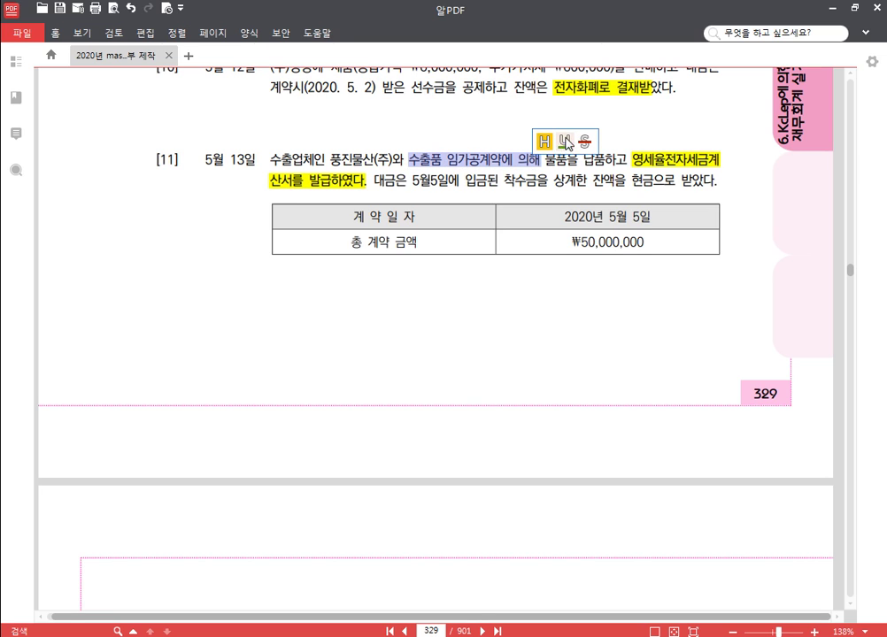
{"action": "left_click", "coordinate": [564, 139]}
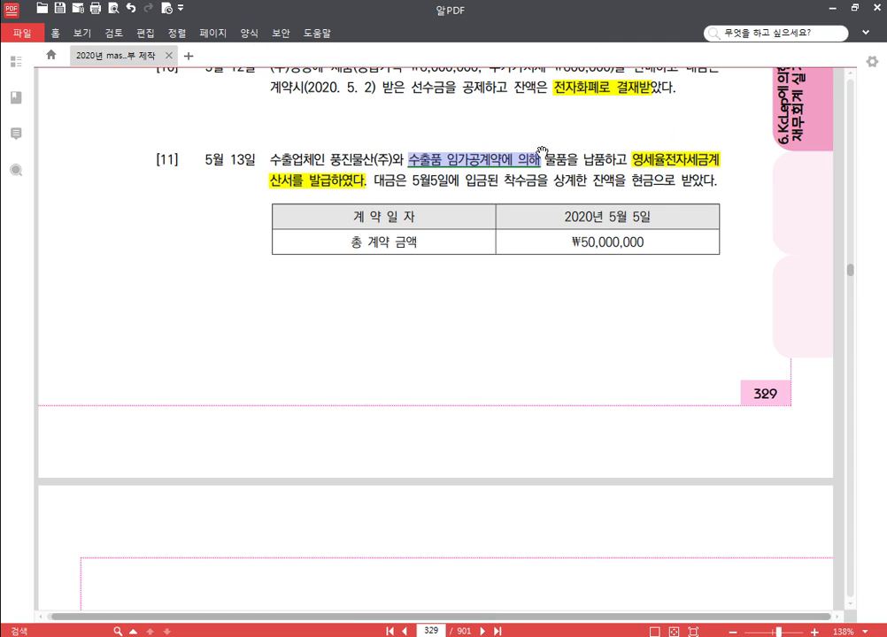
{"action": "left_click", "coordinate": [457, 161]}
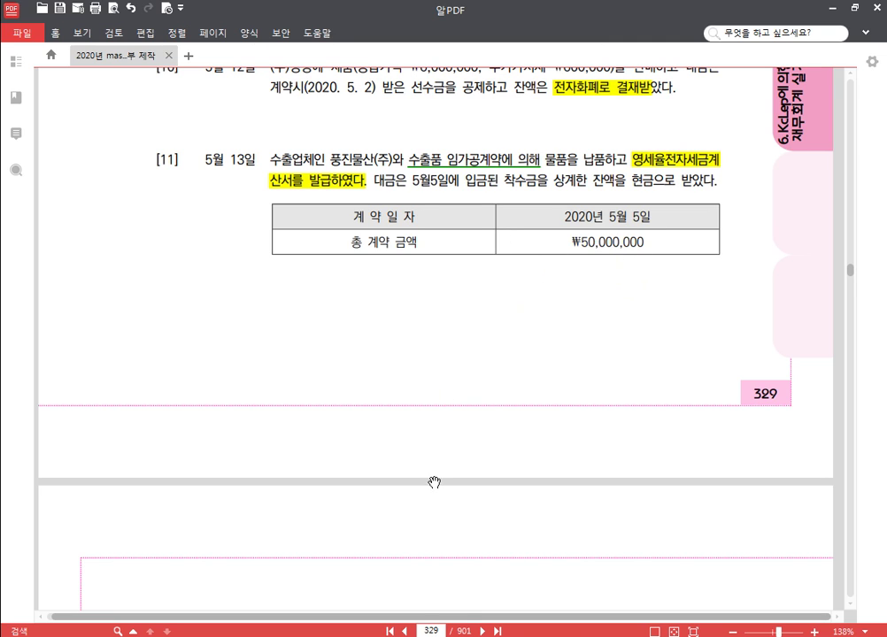
Step: Switch to 일반전표입력, look up the 5 May 2020 선수금 voucher for 풍진물산(주), and return to transaction [11] in the PDF
{"action": "key", "text": "alt+Tab"}
{"action": "left_click", "coordinate": [171, 76]}
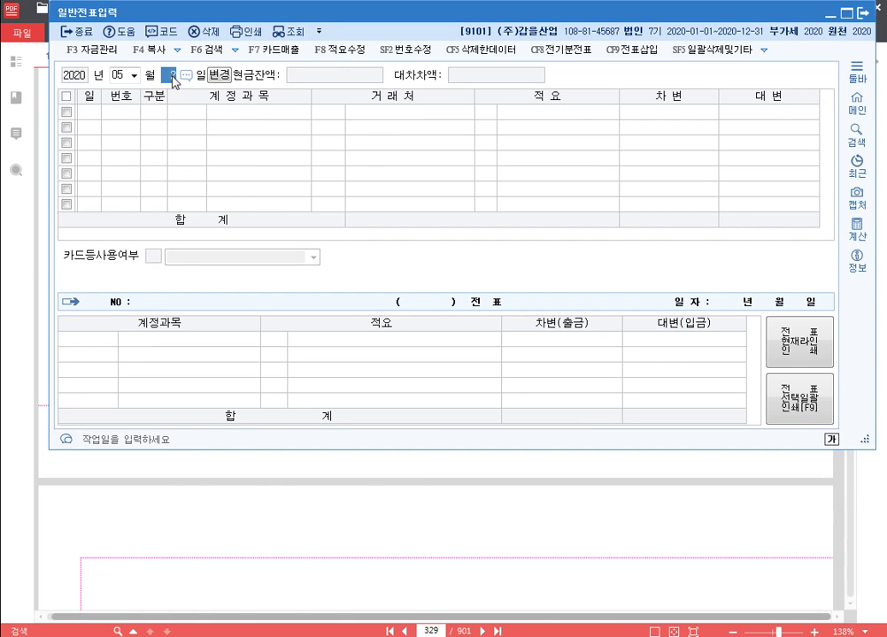
{"action": "type", "text": "5"}
{"action": "key", "text": "Return"}
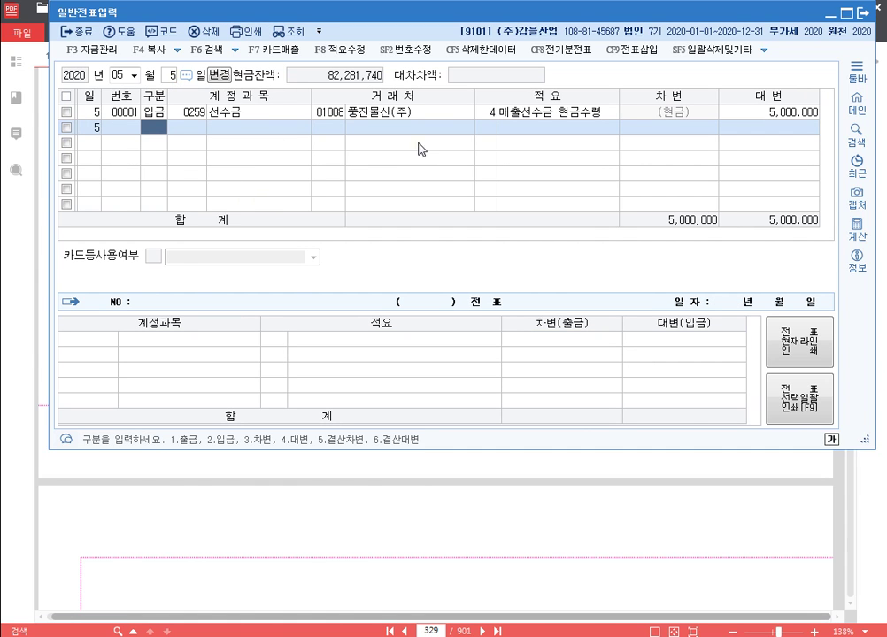
{"action": "left_click", "coordinate": [787, 117]}
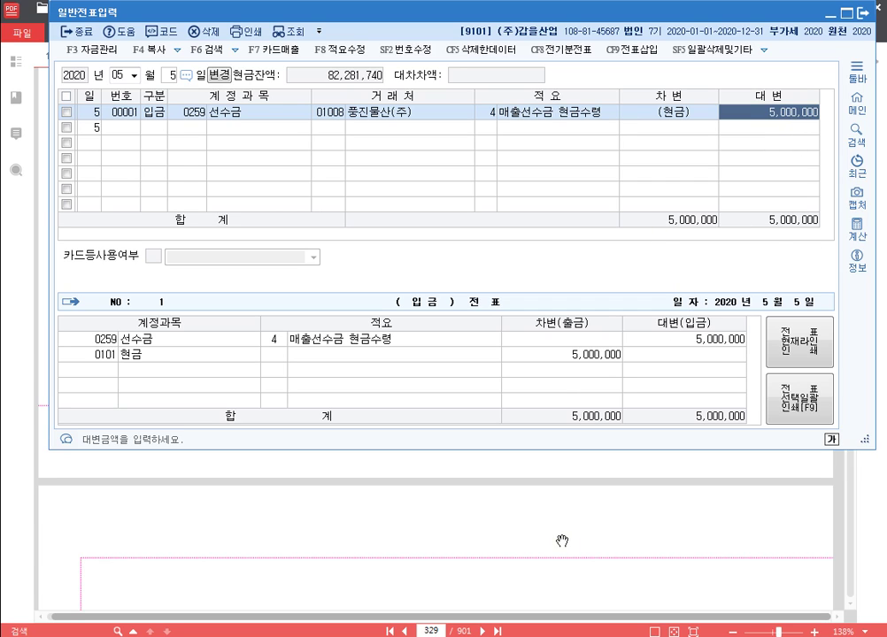
{"action": "left_click", "coordinate": [531, 563]}
{"action": "scroll", "coordinate": [495, 459], "scroll_direction": "up", "scroll_amount": 5}
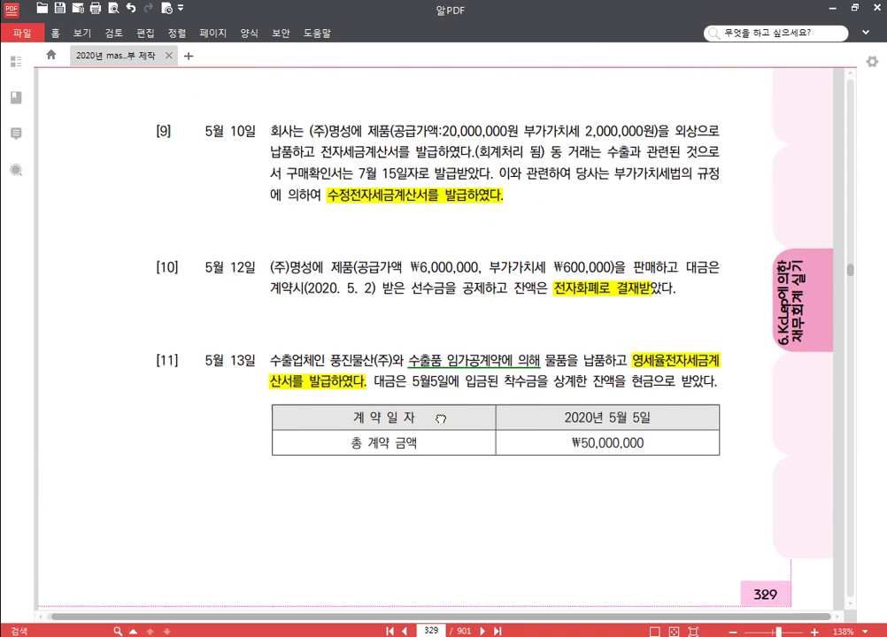
Step: Switch to 매입매출전표입력 and start a voucher dated 13 May 2020 with type 12 (영세)
{"action": "key", "text": "alt+Tab"}
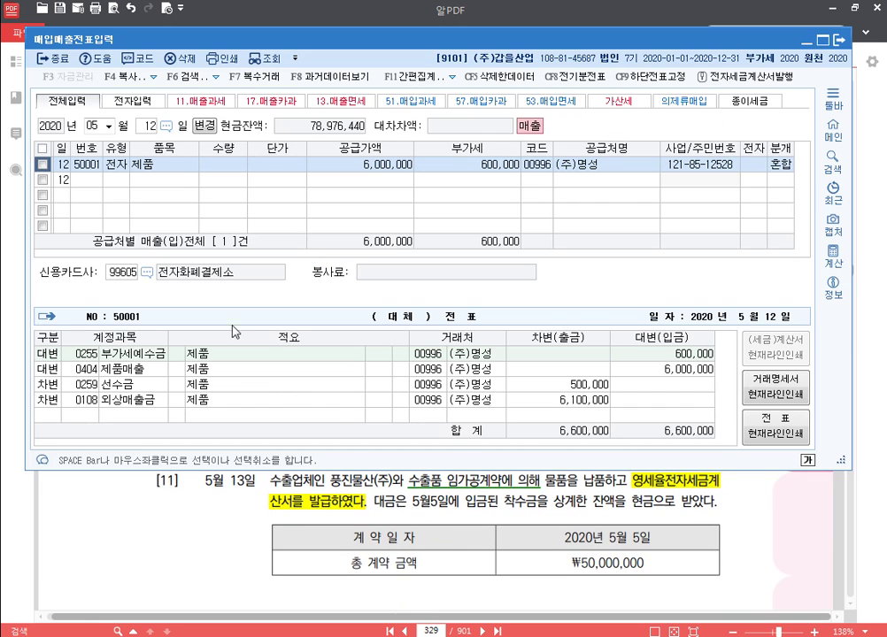
{"action": "left_click", "coordinate": [120, 181]}
{"action": "left_click", "coordinate": [152, 127]}
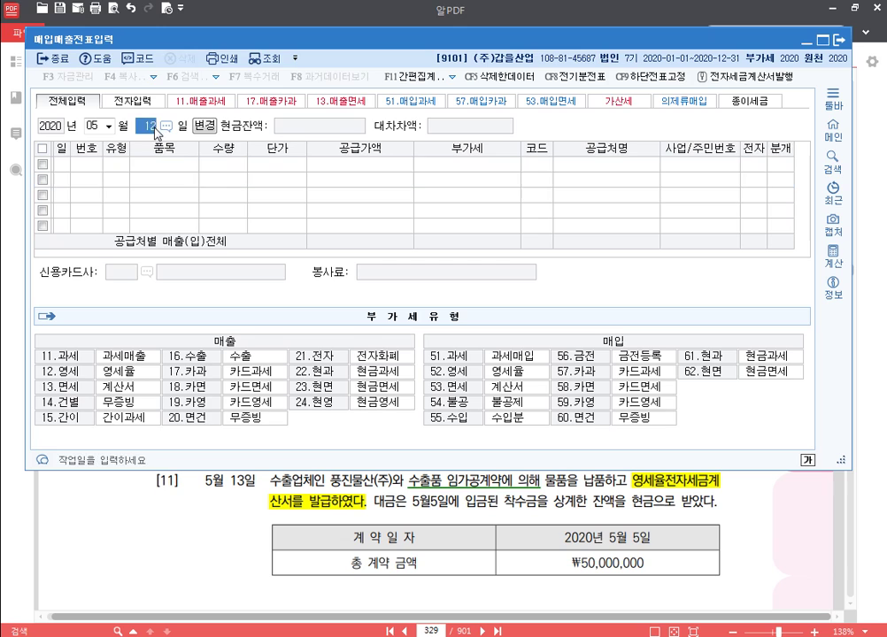
{"action": "type", "text": "13"}
{"action": "key", "text": "Return"}
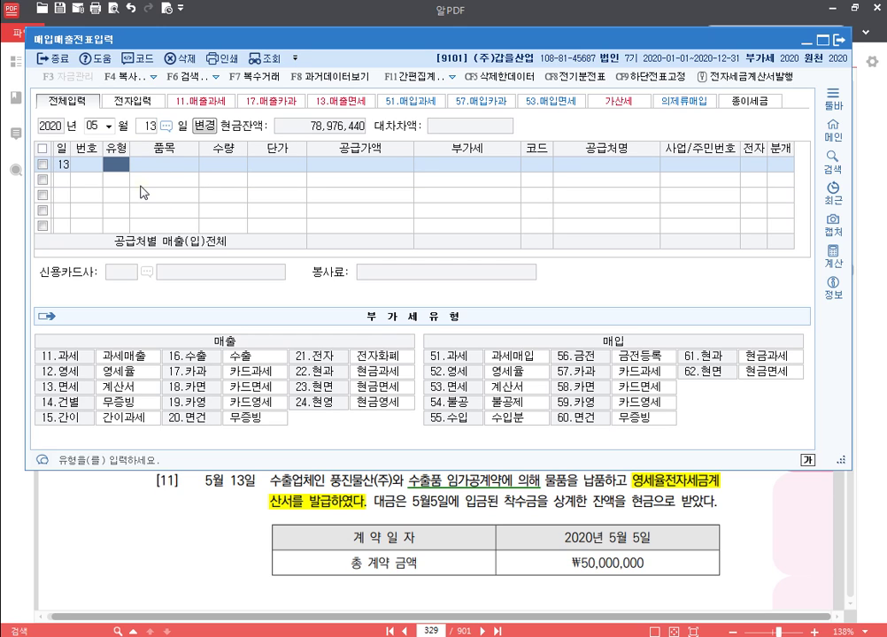
{"action": "type", "text": "12"}
{"action": "key", "text": "Return"}
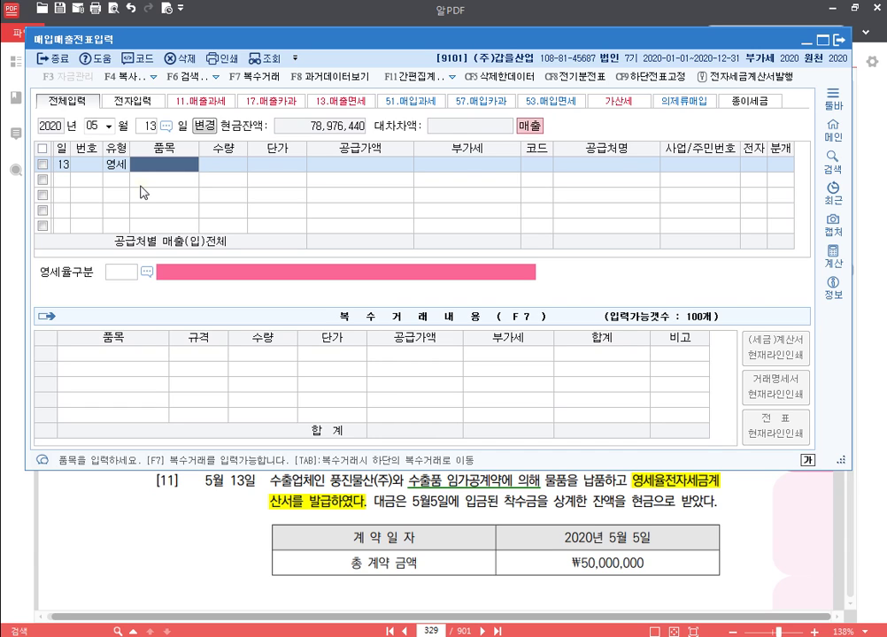
Step: Enter 물품 as the item of the zero-rated sale and set its supply value to 50,000,000
{"action": "type", "text": "물품"}
{"action": "key", "text": "Return"}
{"action": "key", "text": "Return"}
{"action": "key", "text": "Return"}
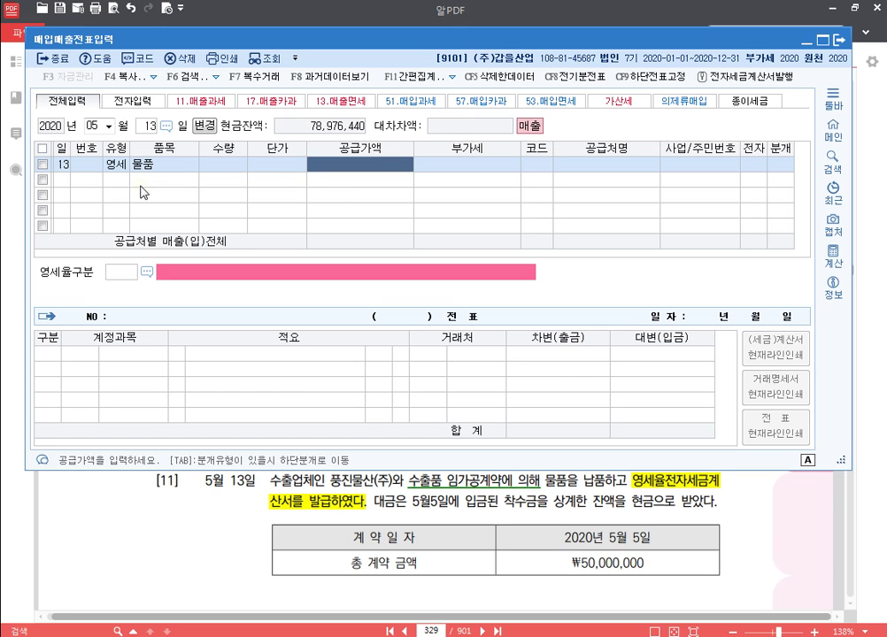
{"action": "type", "text": "50000000"}
{"action": "key", "text": "Return"}
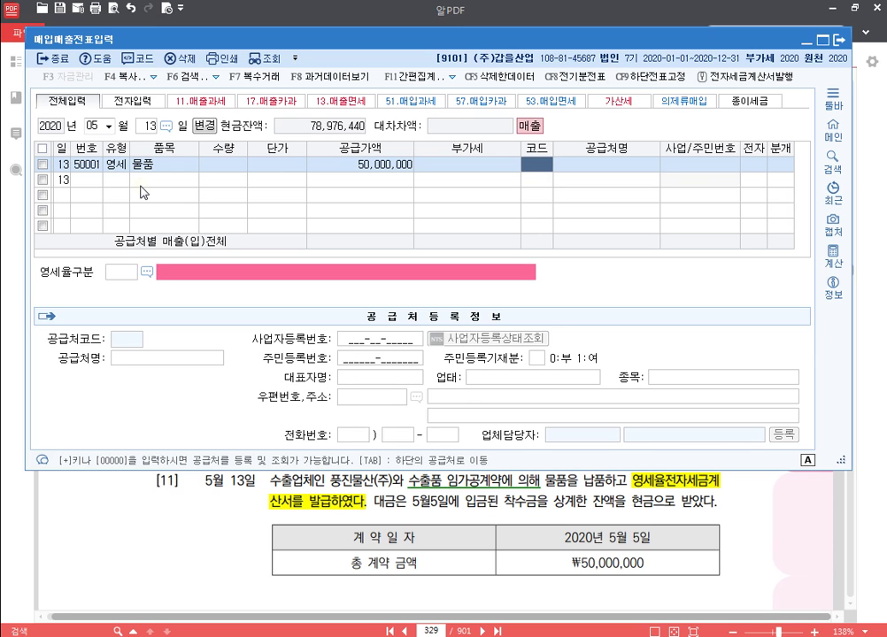
Step: Set the sale's trading partner to 풍진물산(주) (01008) and mark the tax invoice as electronic (여)
{"action": "type", "text": "풍진"}
{"action": "key", "text": "Return"}
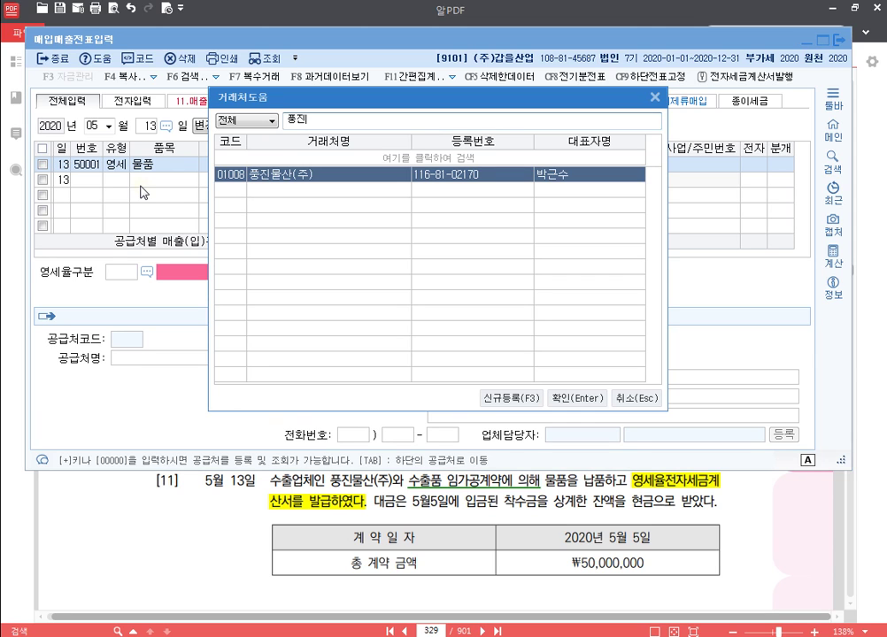
{"action": "key", "text": "Return"}
{"action": "key", "text": "Return"}
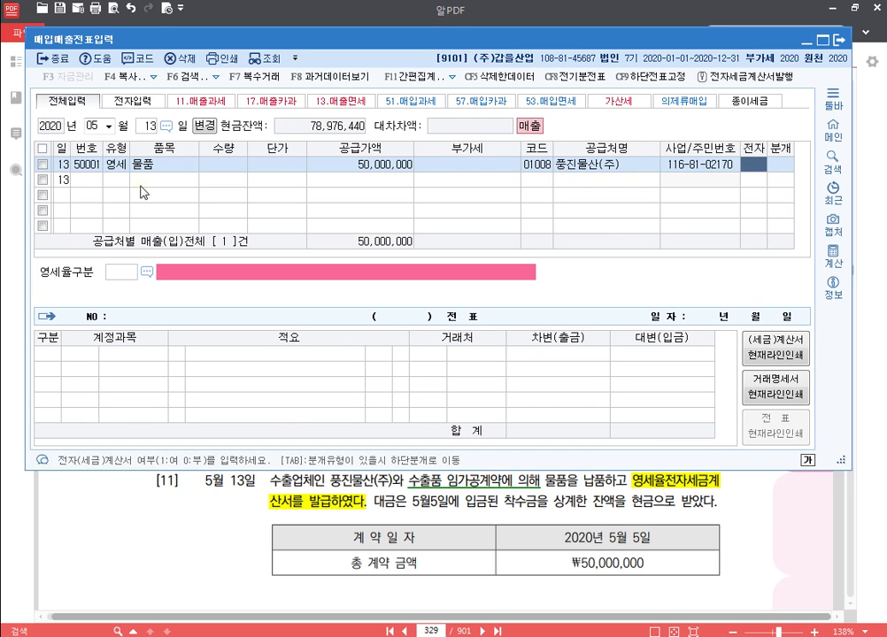
{"action": "type", "text": "1"}
{"action": "key", "text": "Return"}
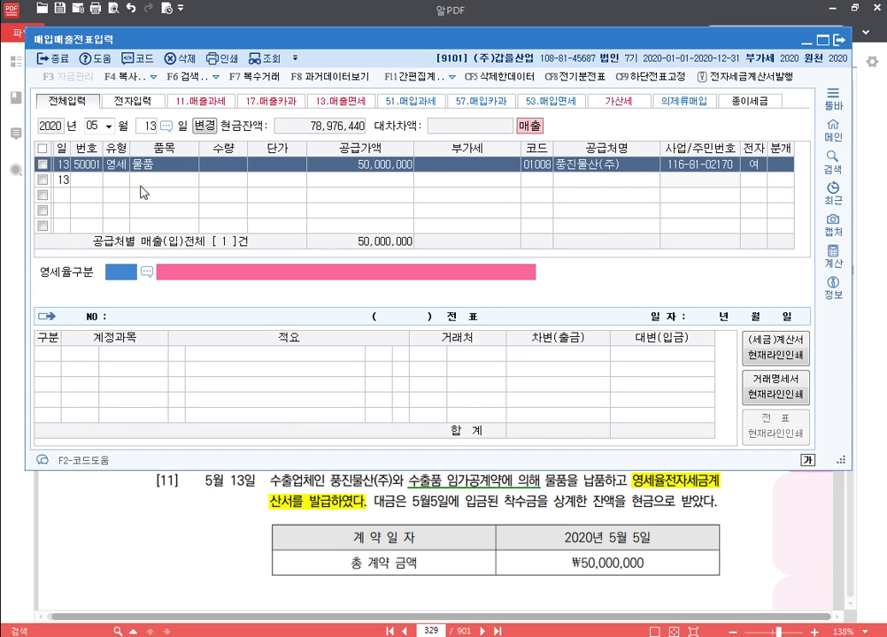
Step: Set the sale's 영세율구분 to code 10, 수출재화임가공용역
{"action": "key", "text": "F2"}
{"action": "key", "text": "Down"}
{"action": "key", "text": "Down"}
{"action": "key", "text": "Down"}
{"action": "key", "text": "Down"}
{"action": "key", "text": "Down"}
{"action": "key", "text": "Down"}
{"action": "key", "text": "Down"}
{"action": "key", "text": "Down"}
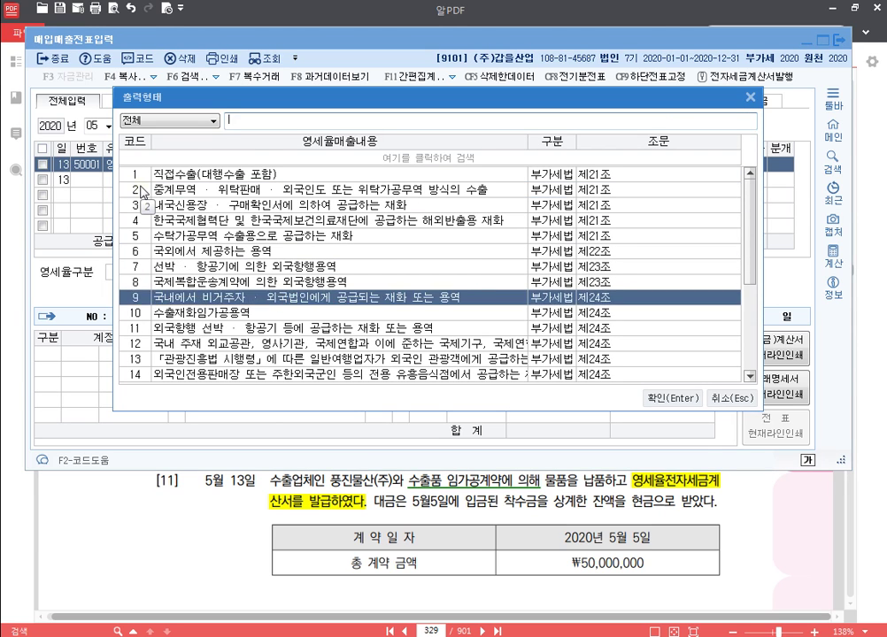
{"action": "key", "text": "Down"}
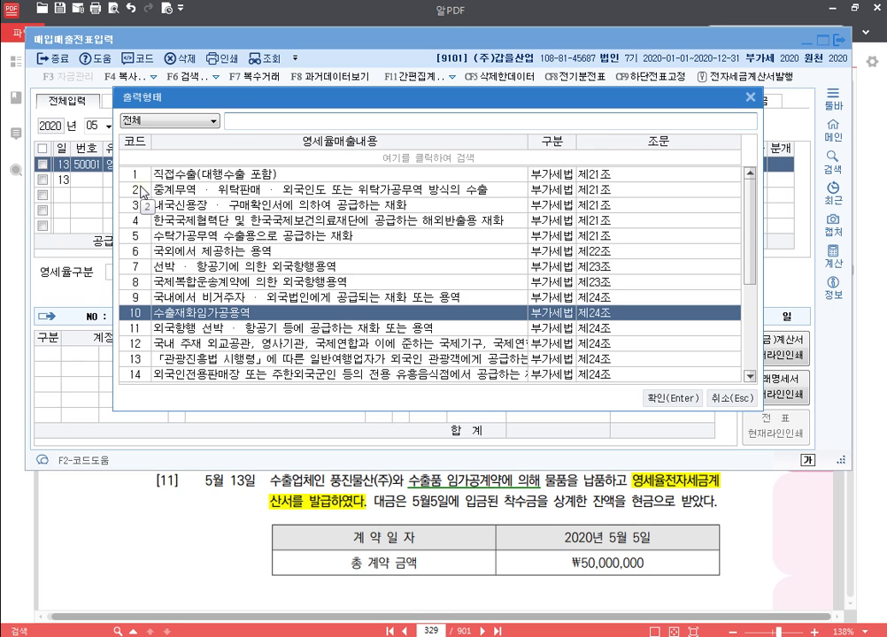
{"action": "key", "text": "Return"}
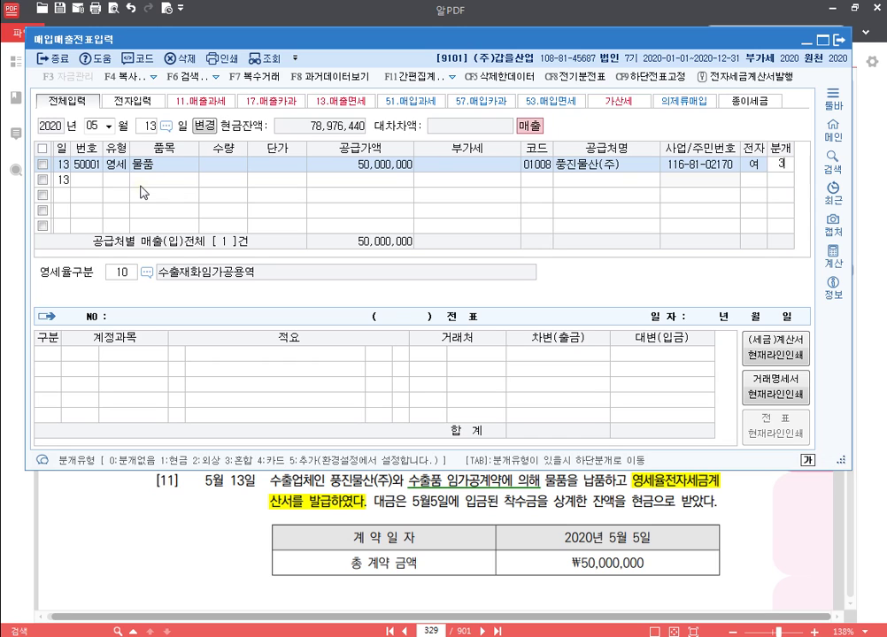
Step: Set the 13 May sale's journal type to 혼합 and add a 선수금 (0259) debit line of 5,000,000
{"action": "type", "text": "3"}
{"action": "key", "text": "Return"}
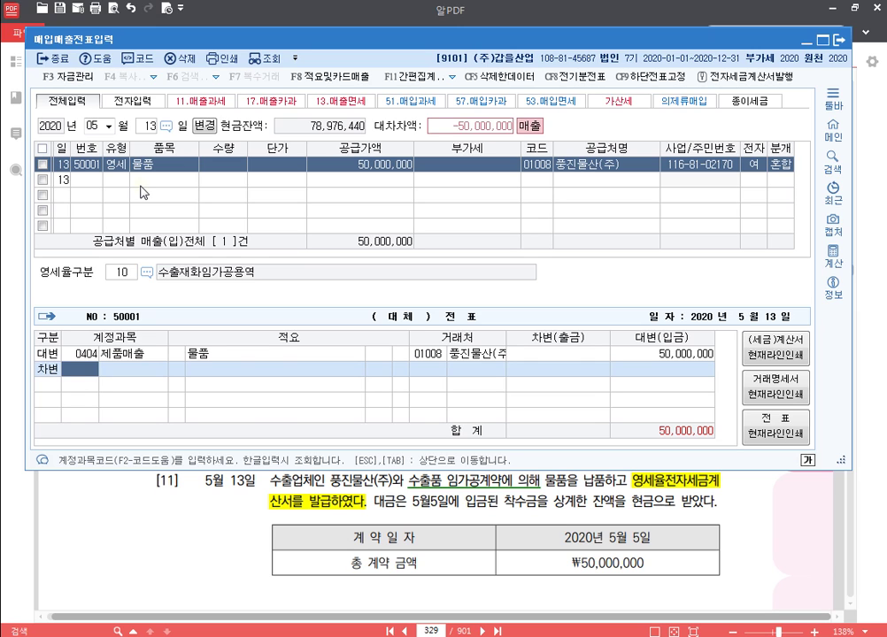
{"action": "type", "text": "선수"}
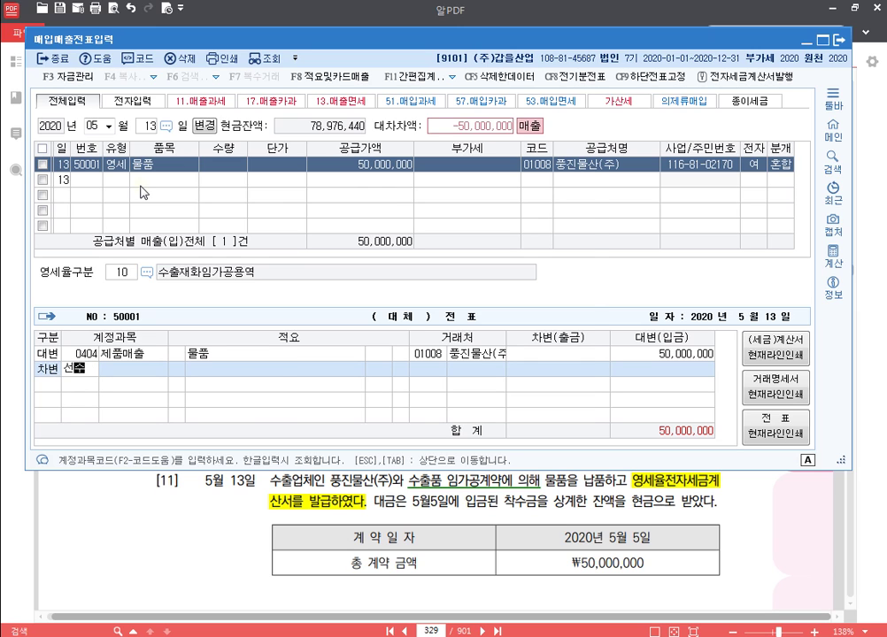
{"action": "key", "text": "Return"}
{"action": "key", "text": "Return"}
{"action": "type", "text": "5000000"}
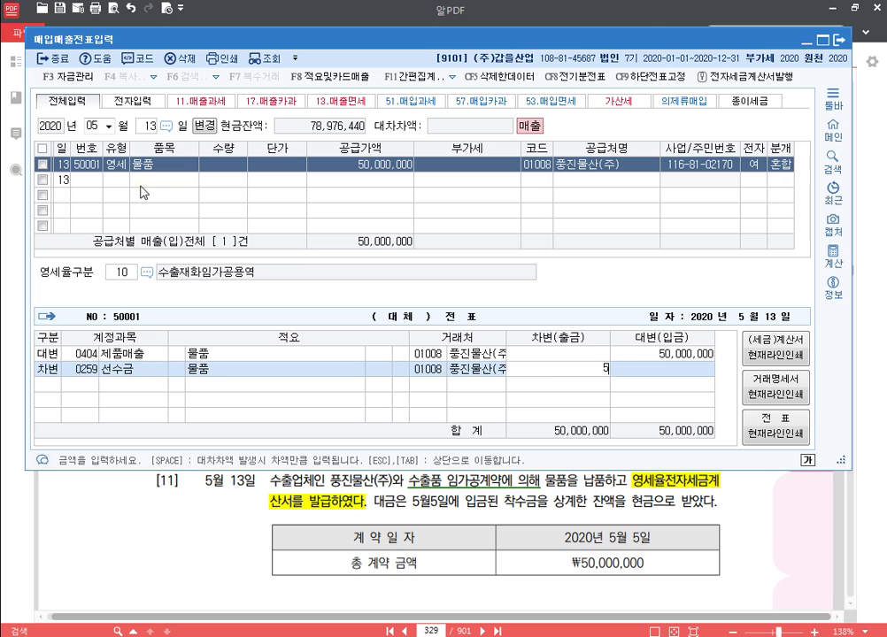
{"action": "key", "text": "Return"}
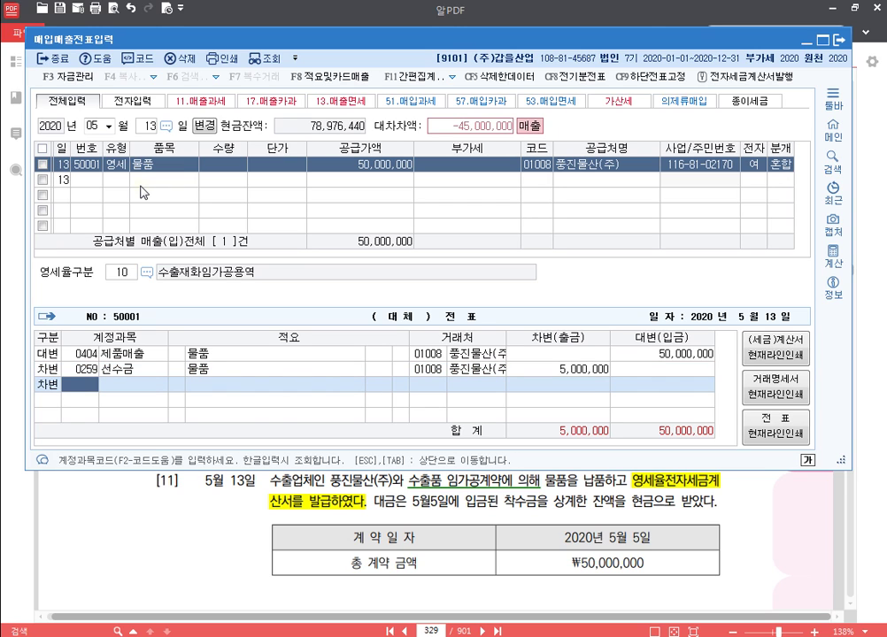
Step: Add a 현금 (0101) debit line for the remaining 45,000,000 and finish the journal entry
{"action": "type", "text": "101"}
{"action": "key", "text": "Return"}
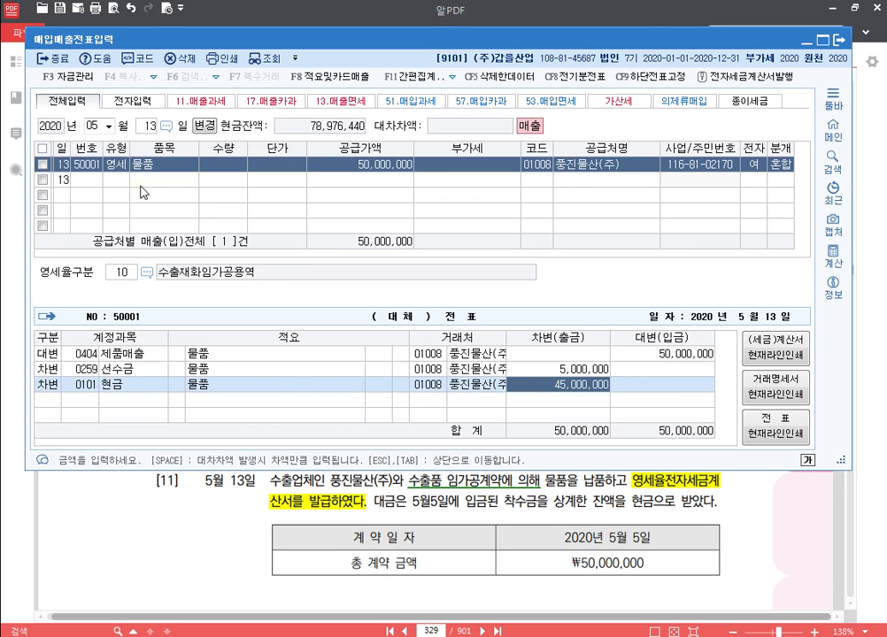
{"action": "key", "text": "Escape"}
{"action": "key", "text": "Escape"}
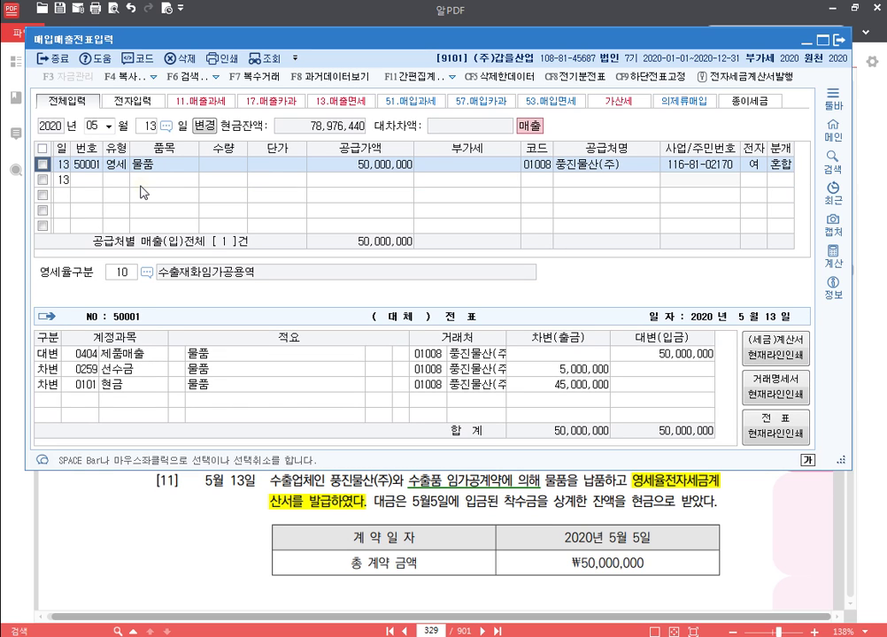